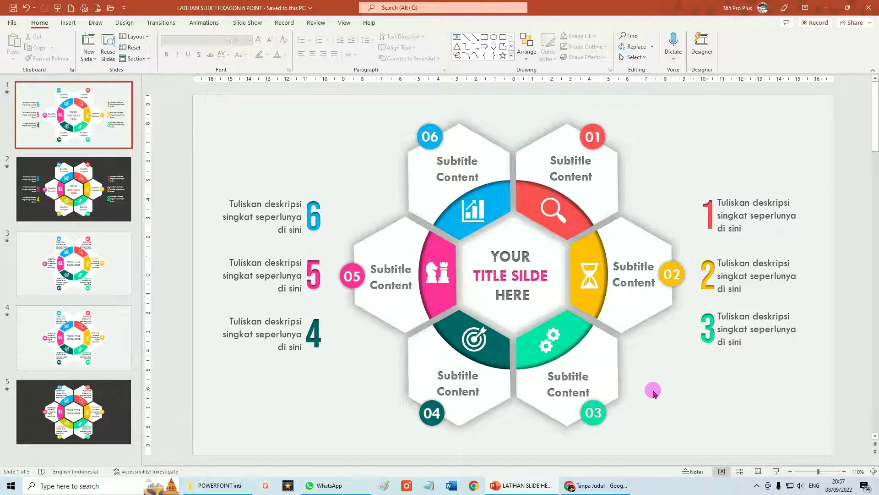
Play the slideshow through two more hexagon slides, then exit back to editing on slide 3.
left_click(777, 472)
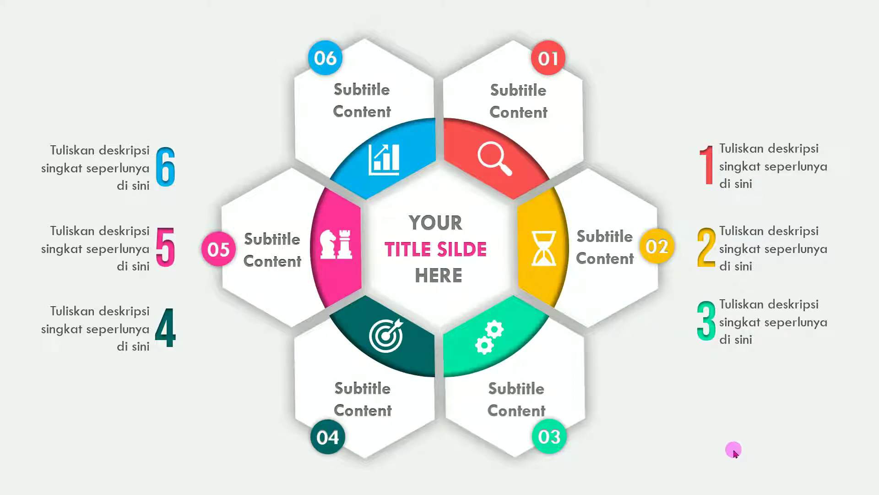
left_click(734, 453)
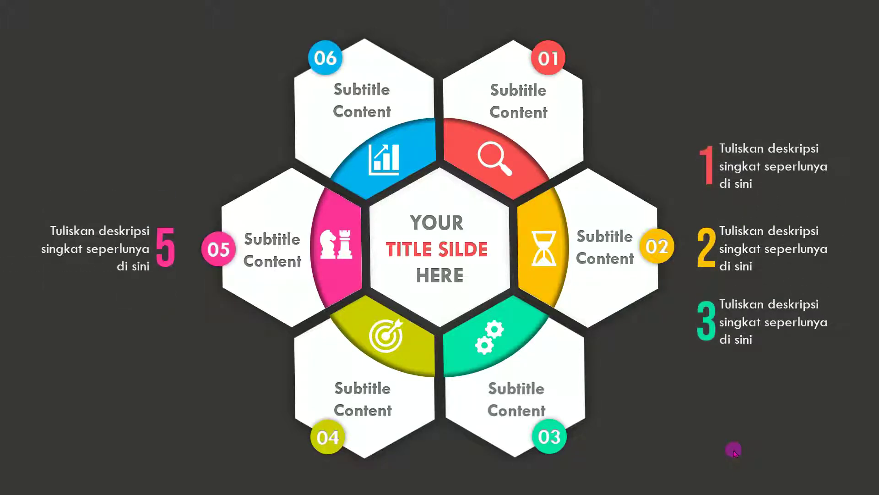
left_click(735, 453)
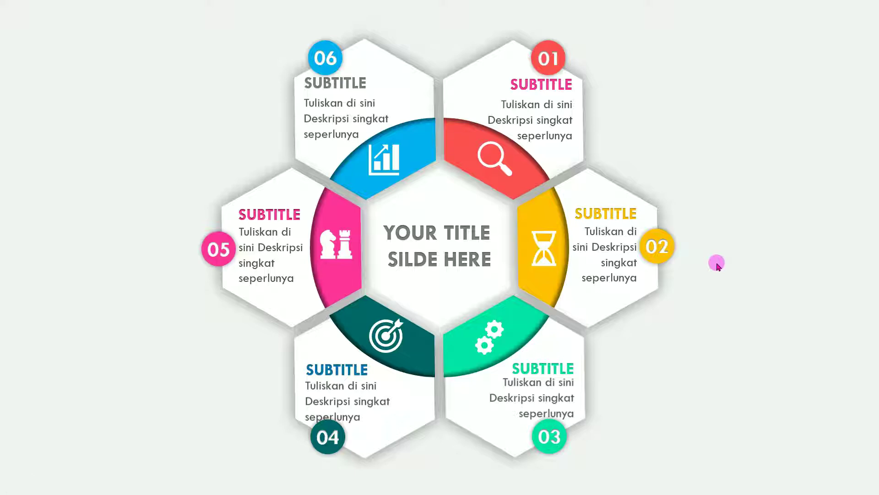
key("Escape")
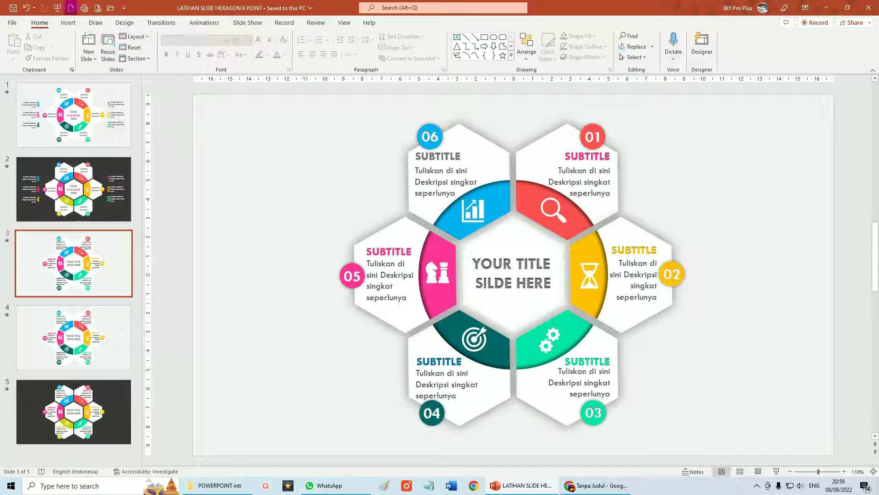
Create a new presentation and delete its title and subtitle placeholders.
left_click(71, 8)
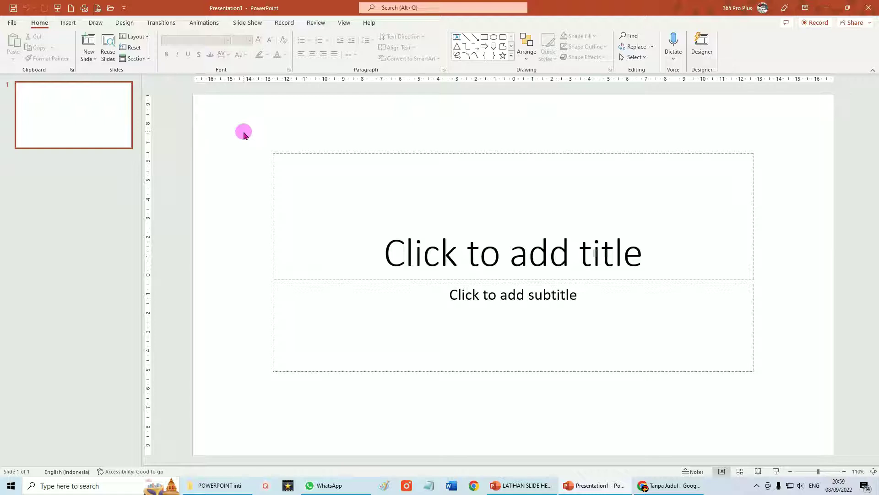
left_click_drag(244, 133, 795, 416)
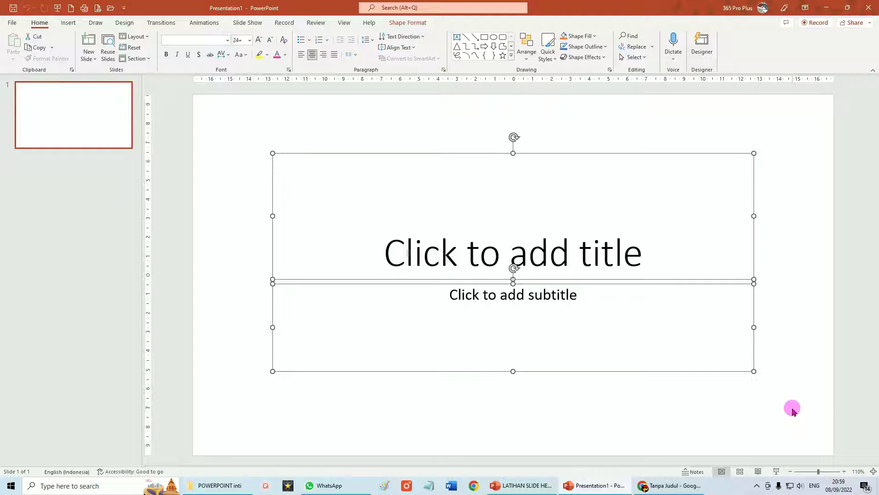
key("Delete")
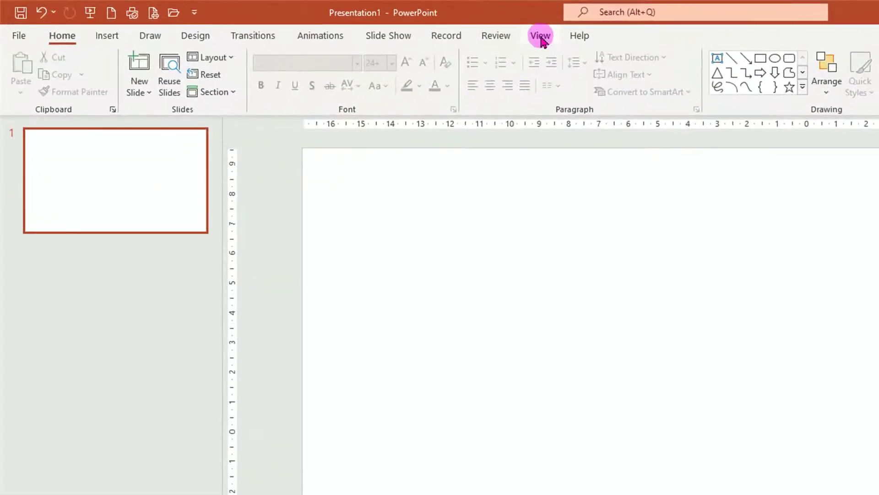
Turn on the alignment Guides from the View options.
left_click(541, 37)
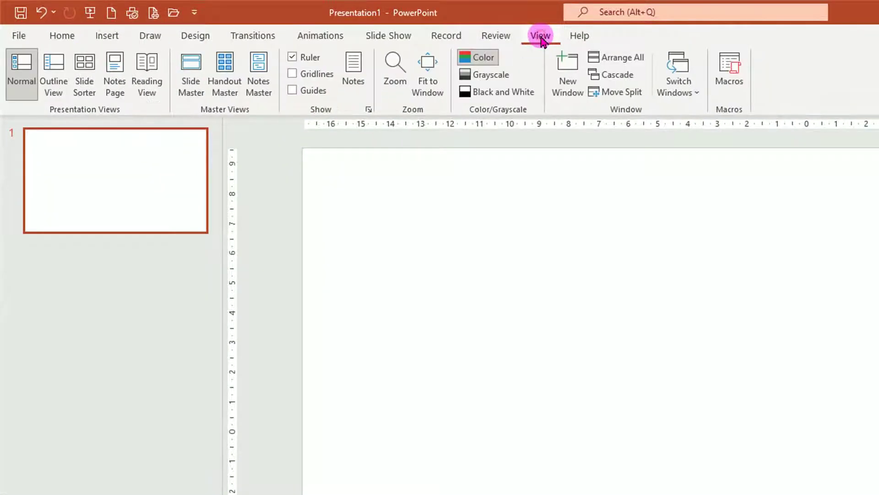
left_click(292, 90)
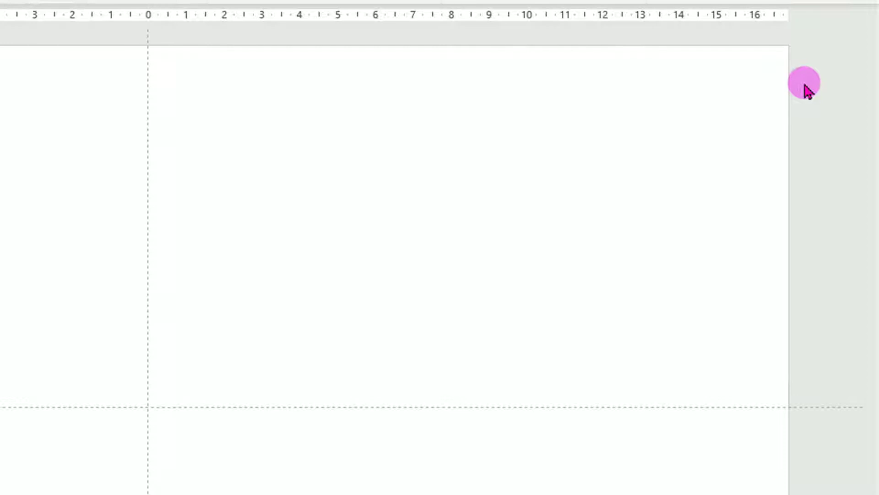
right_click(806, 90)
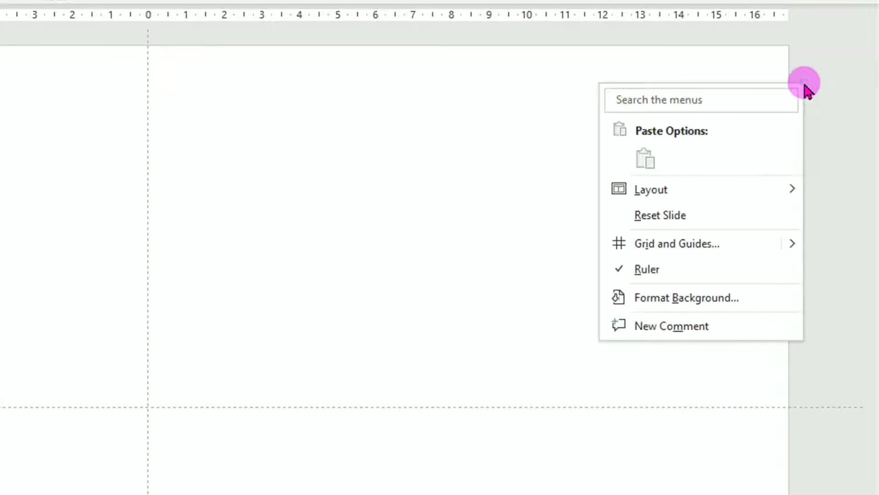
Fill the slide background with solid White, Background 1, Darker 5%.
left_click(720, 306)
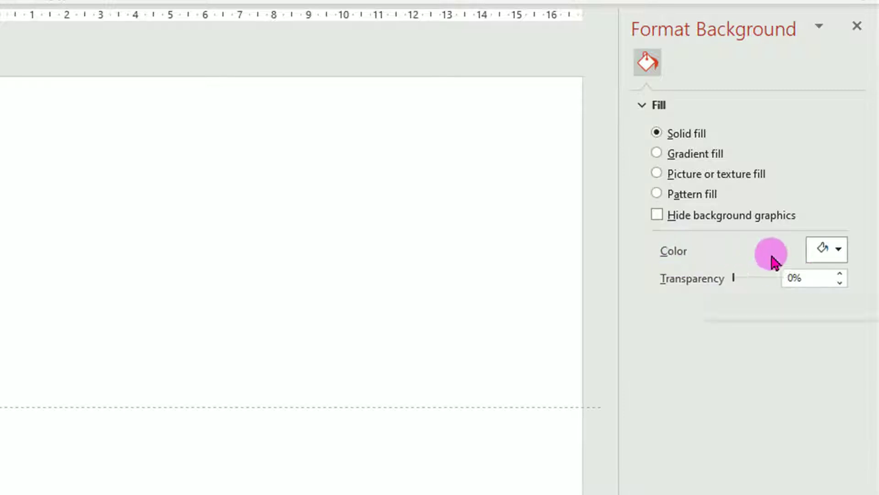
left_click(840, 252)
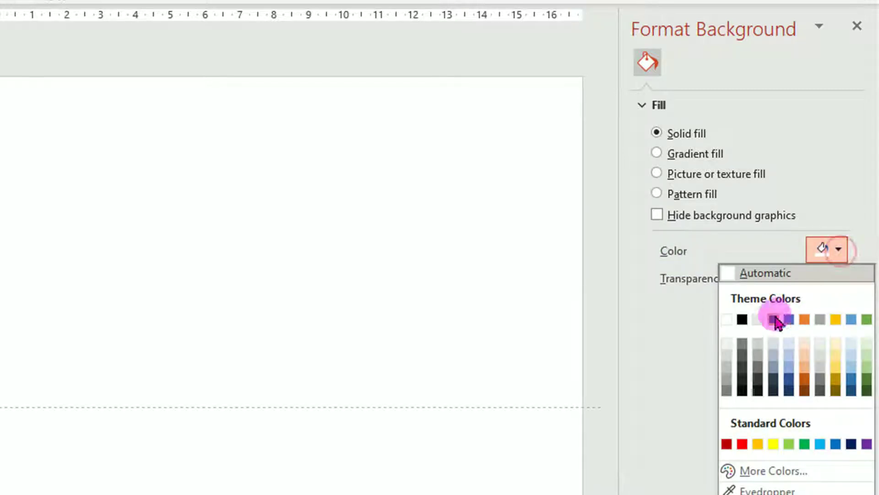
left_click(728, 347)
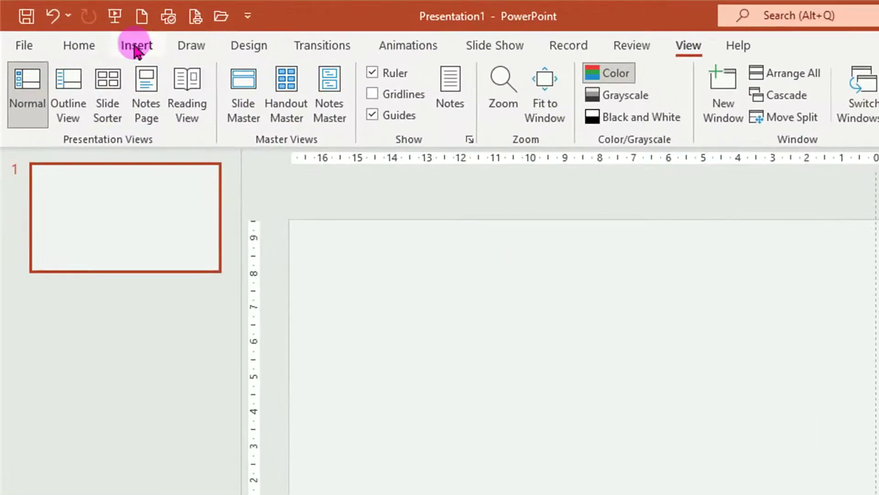
left_click(68, 23)
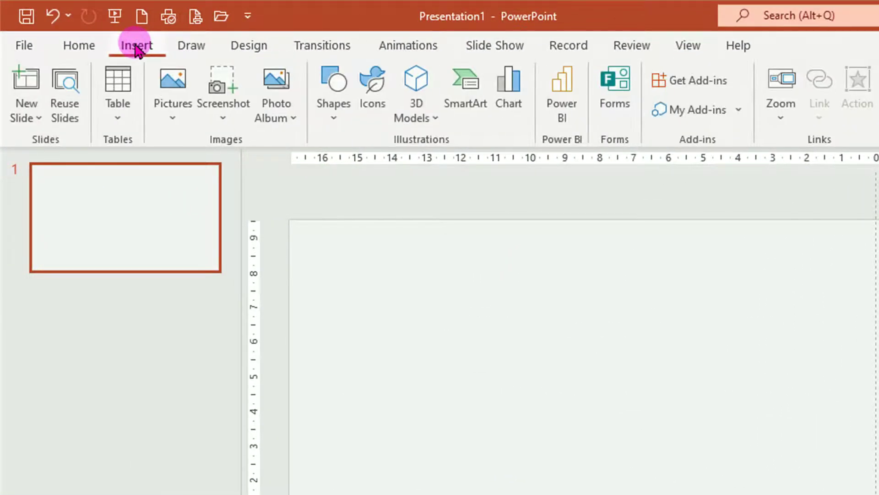
Draw a 1.75 cm wide rectangle, set its height to 5.3 cm, and move it onto the centre guide.
left_click(343, 123)
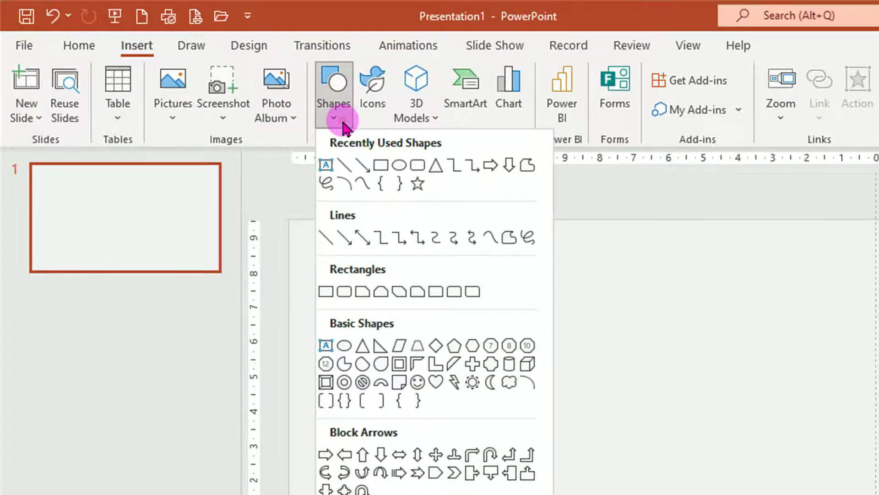
left_click(327, 291)
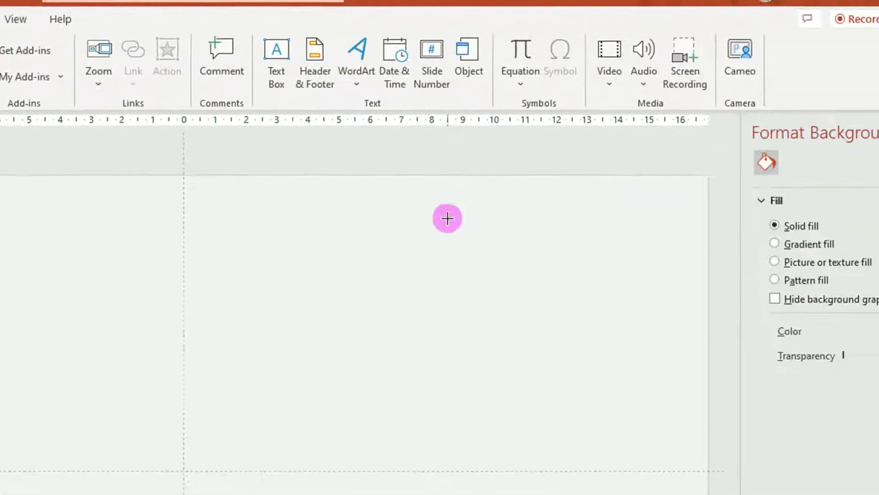
left_click_drag(464, 220, 517, 380)
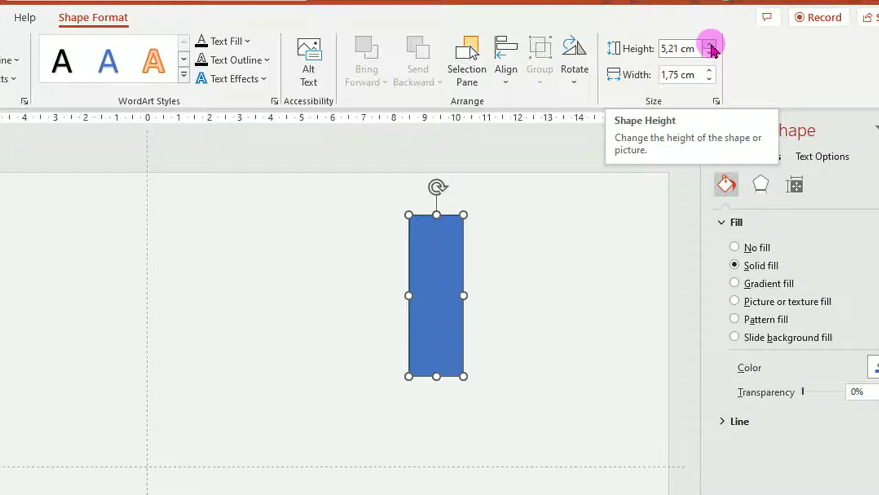
left_click(709, 44)
mouse_move(439, 278)
left_mouse_down()
mouse_move(236, 345)
mouse_move(222, 359)
mouse_move(229, 366)
left_mouse_up()
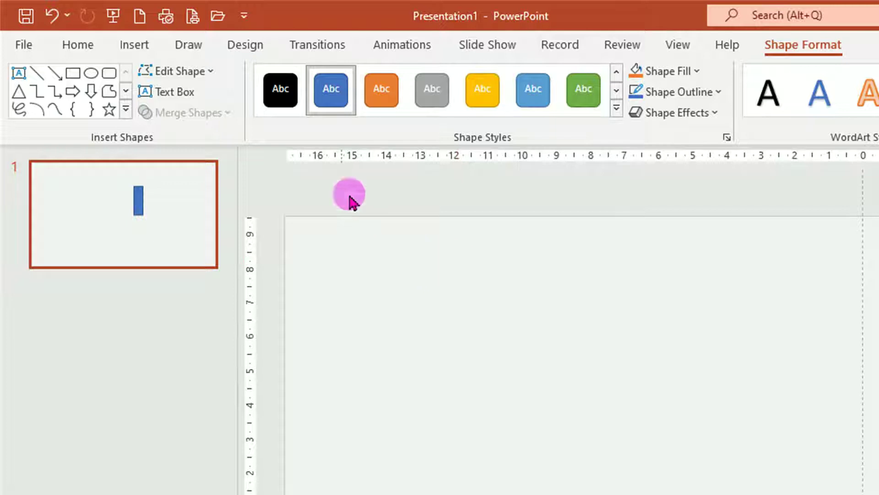
Draw a blue hexagon matching the rectangle's 5.3 cm height.
left_click(142, 46)
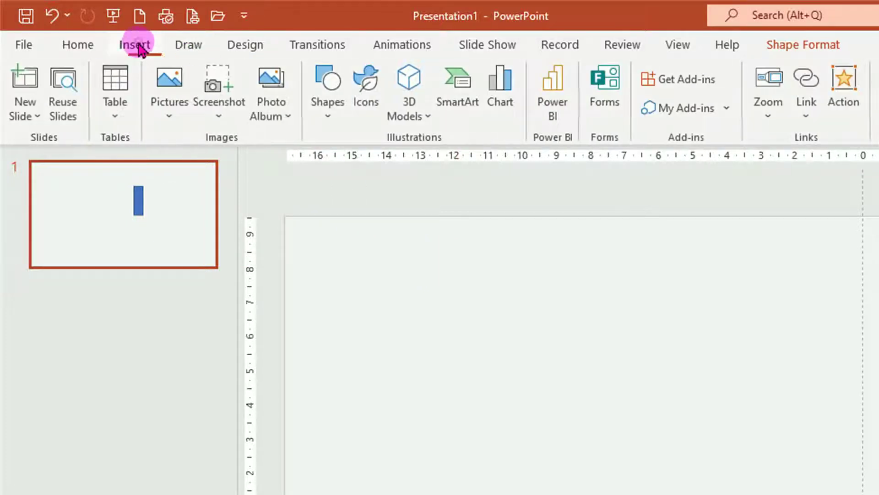
left_click(335, 121)
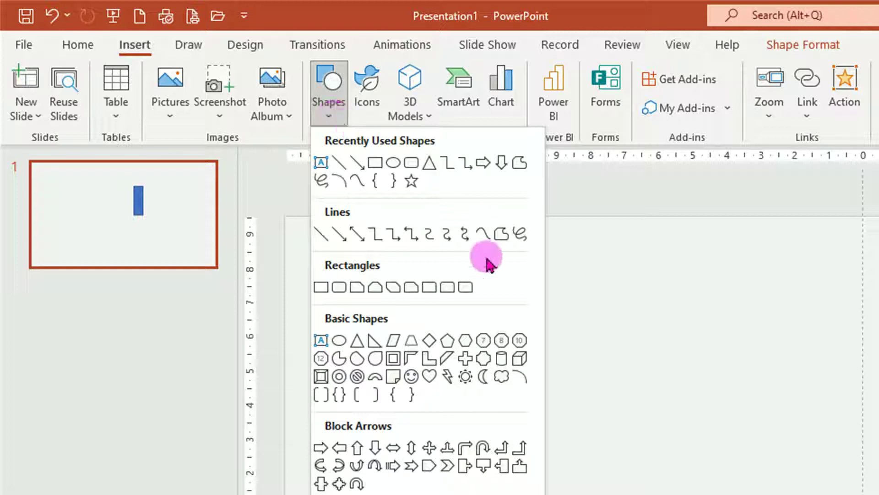
left_click(468, 341)
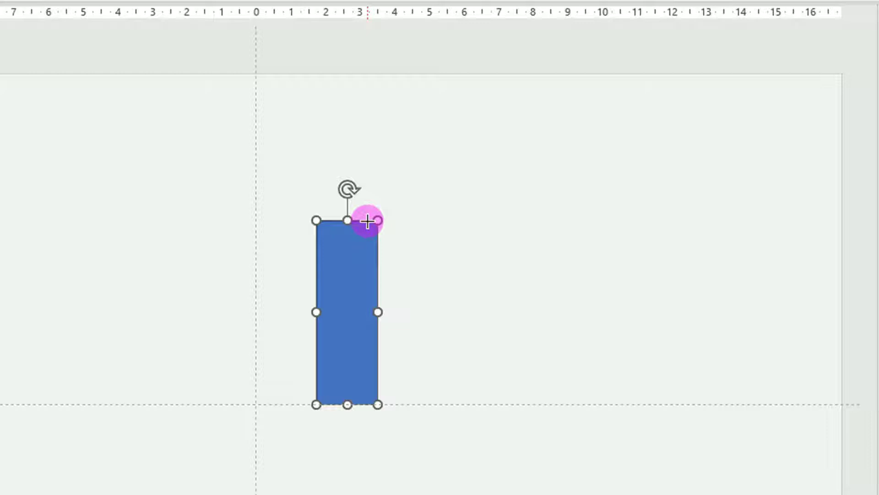
left_click_drag(367, 220, 471, 401)
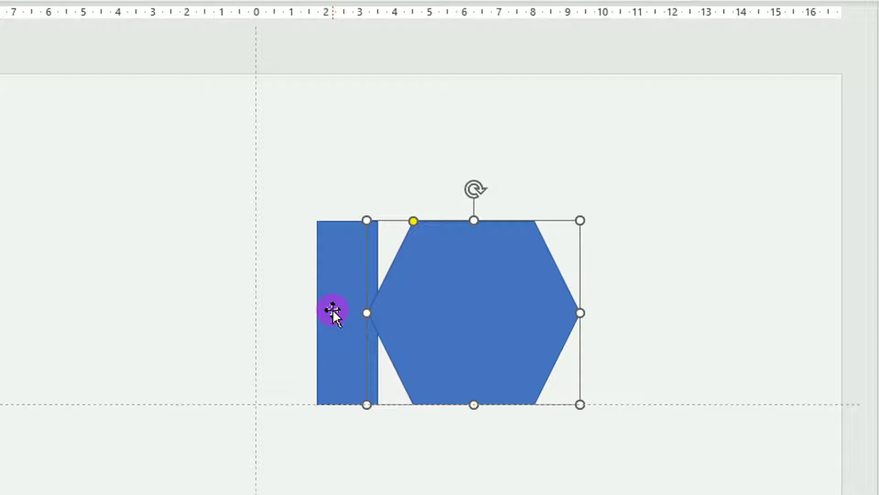
Move the rectangle to the slide's right edge.
left_click(340, 288)
left_click_drag(340, 288, 849, 291)
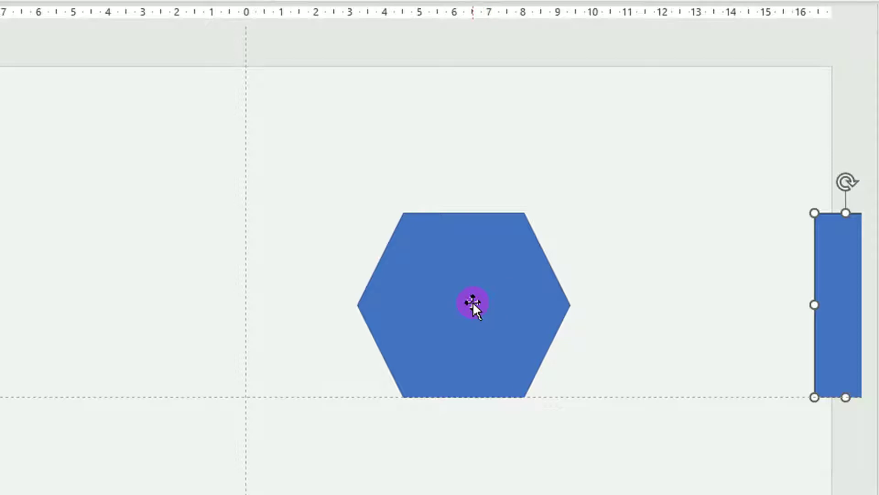
left_click(458, 297)
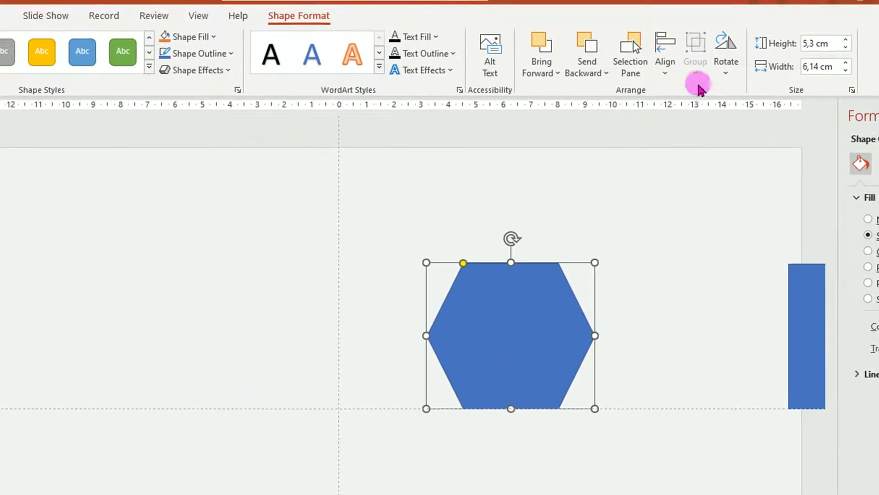
Apply Align Center and Align Middle to the hexagon and set its Shape Outline to No Outline.
left_click(667, 58)
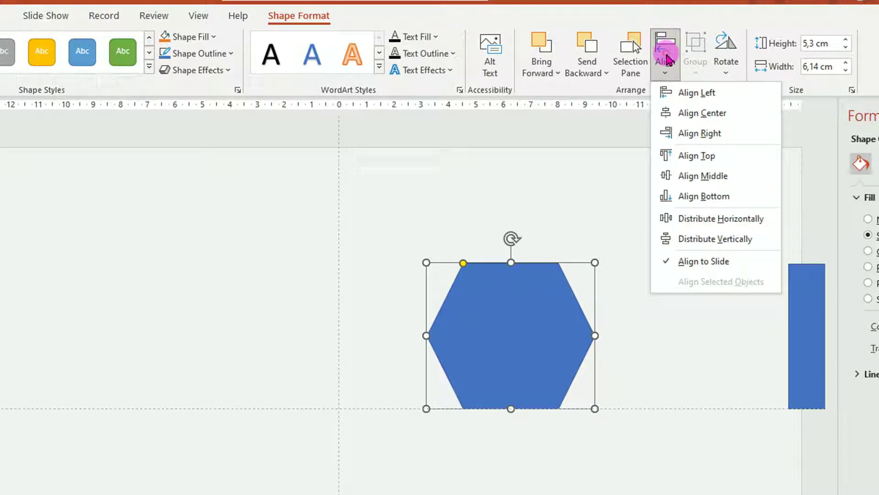
left_click(726, 114)
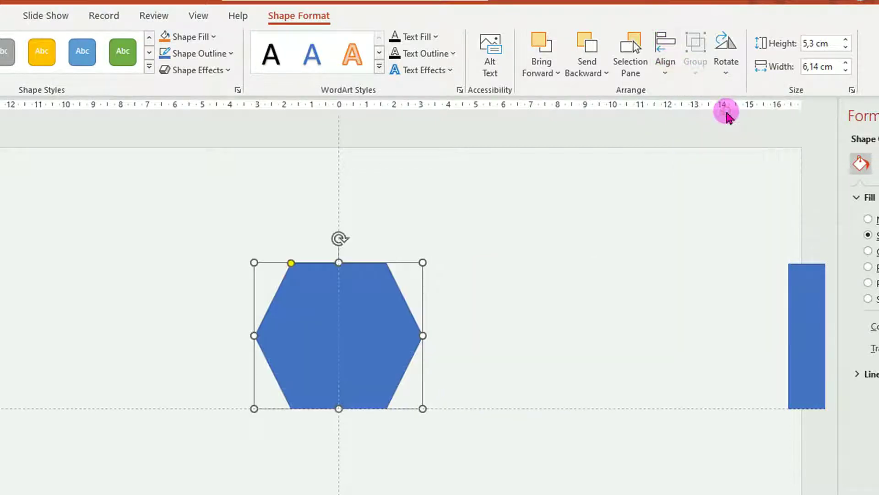
left_click(665, 75)
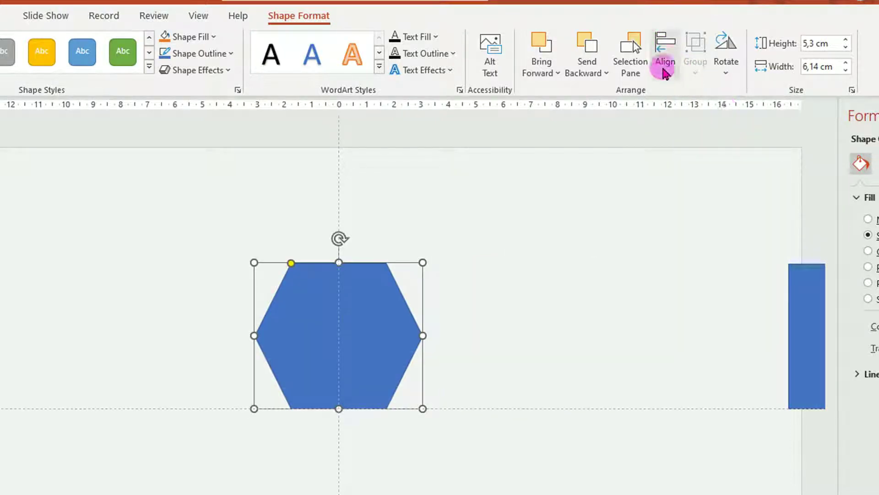
left_click(665, 73)
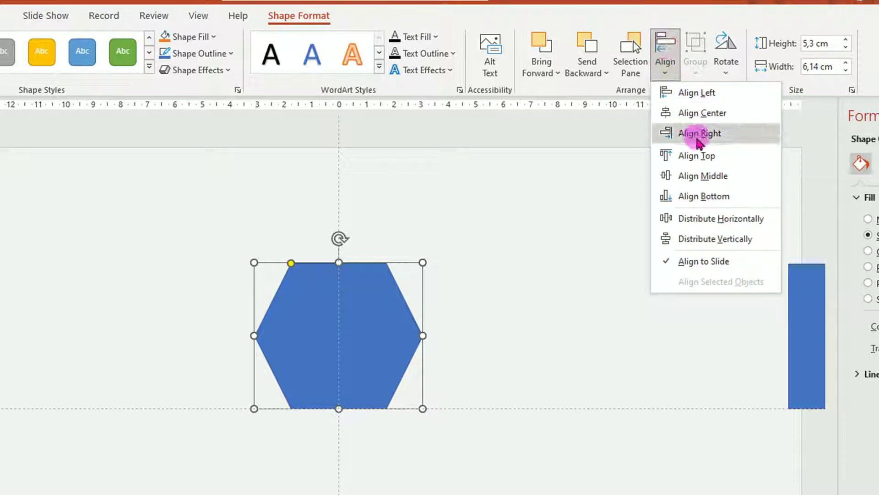
left_click(701, 175)
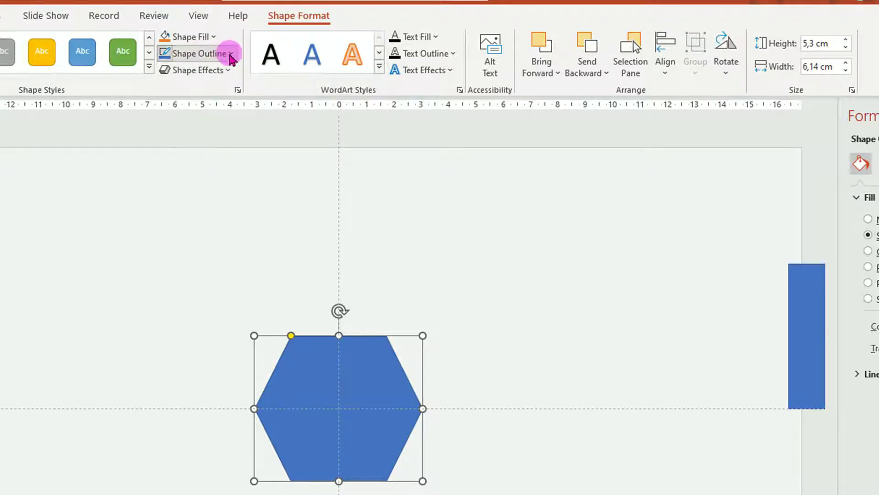
left_click(231, 54)
left_click(208, 213)
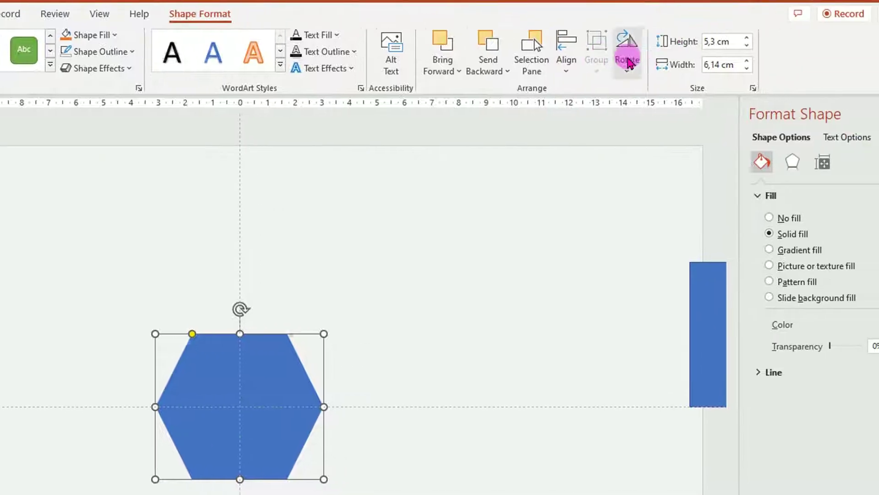
left_click(565, 54)
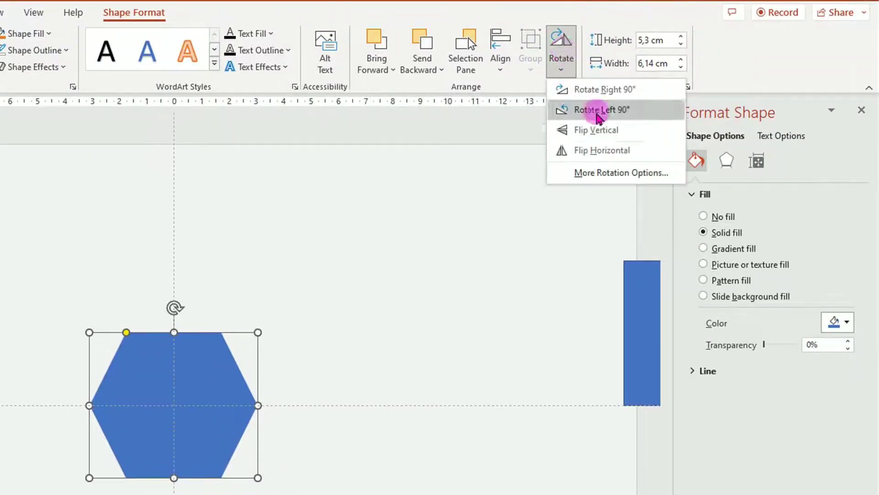
Set the hexagon's rotation to 30° so it stands point-up.
left_click(612, 178)
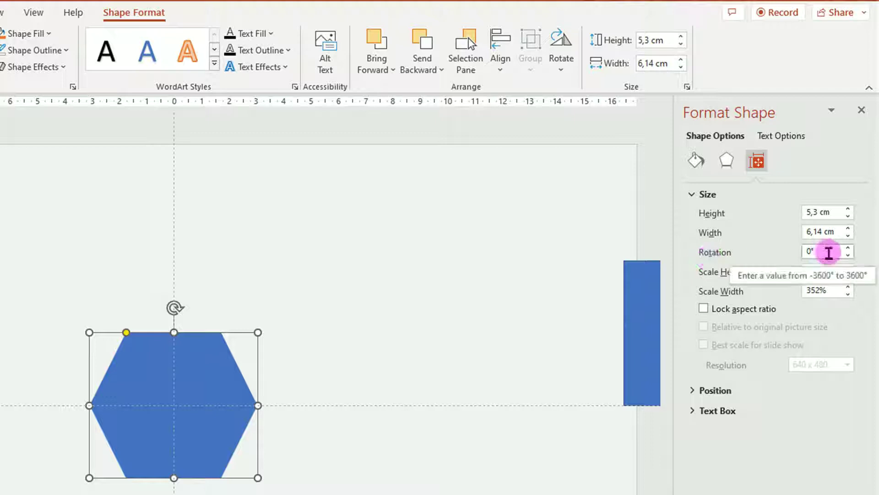
double_click(827, 251)
type("30")
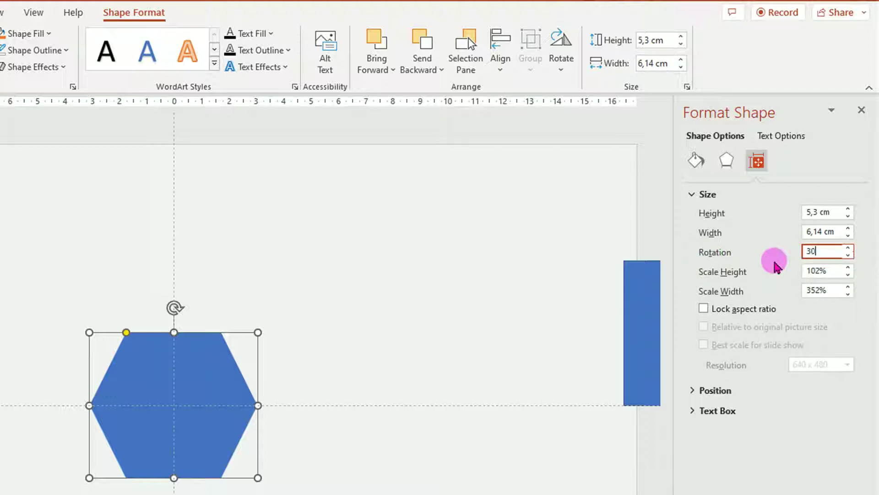
key("Return")
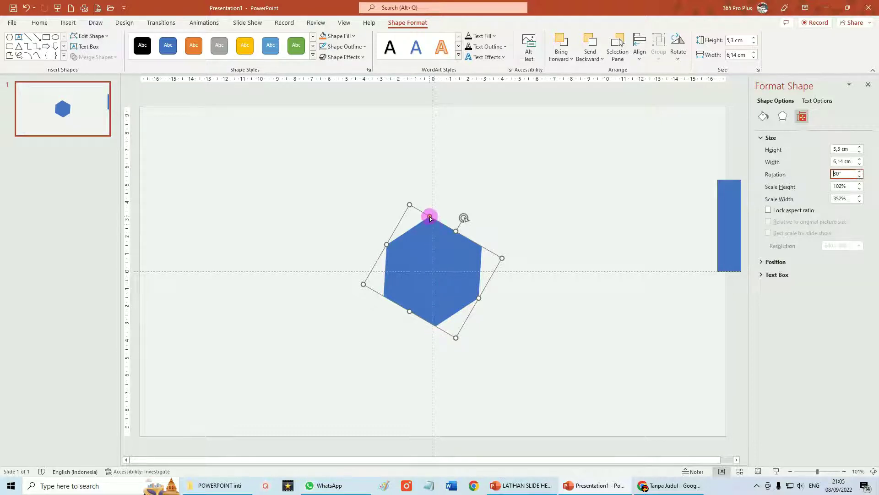
Adjust the hexagon's yellow handle so the rotated shape is evenly symmetric.
scroll(429, 220, "up", 5, "ctrl")
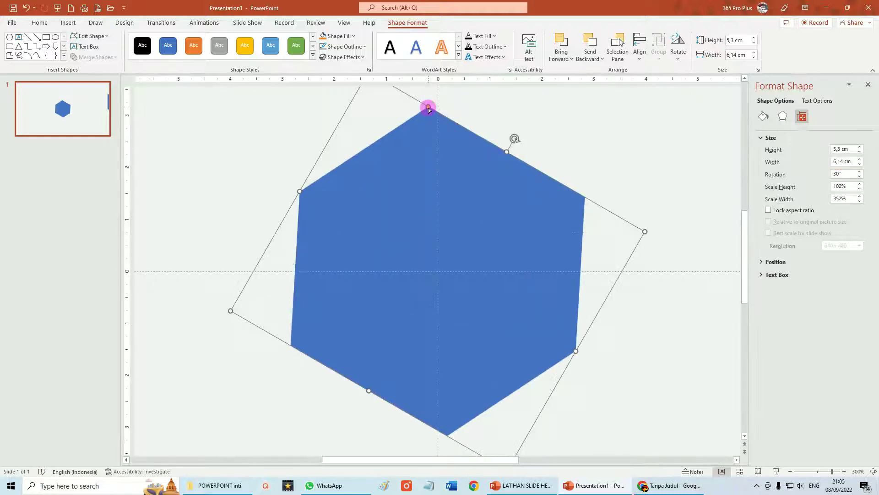
left_click_drag(428, 109, 438, 115)
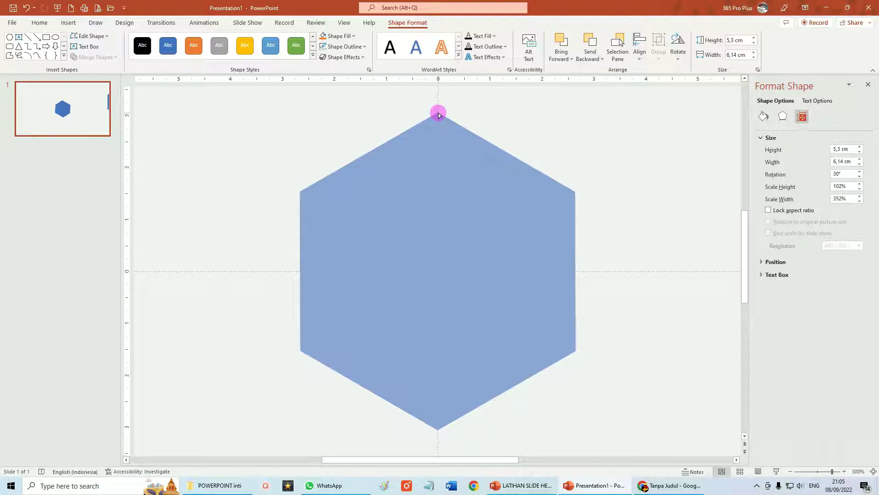
left_click_drag(438, 114, 439, 113)
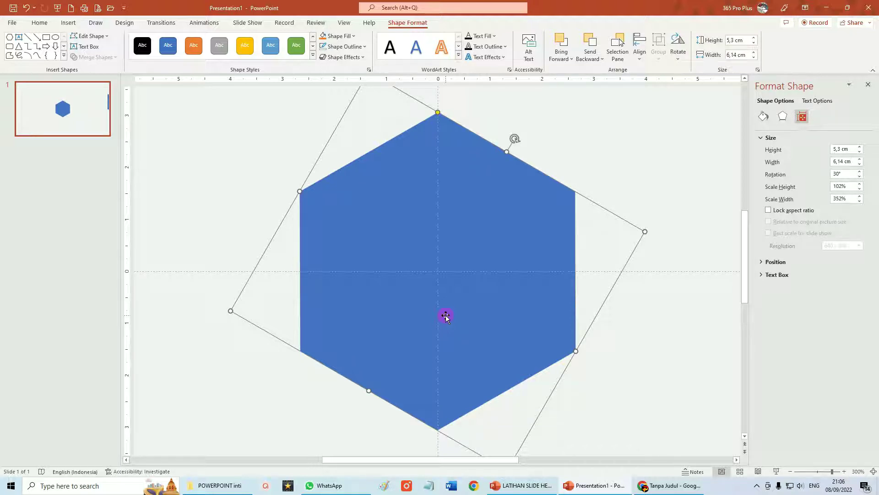
scroll(444, 302, "down", 5)
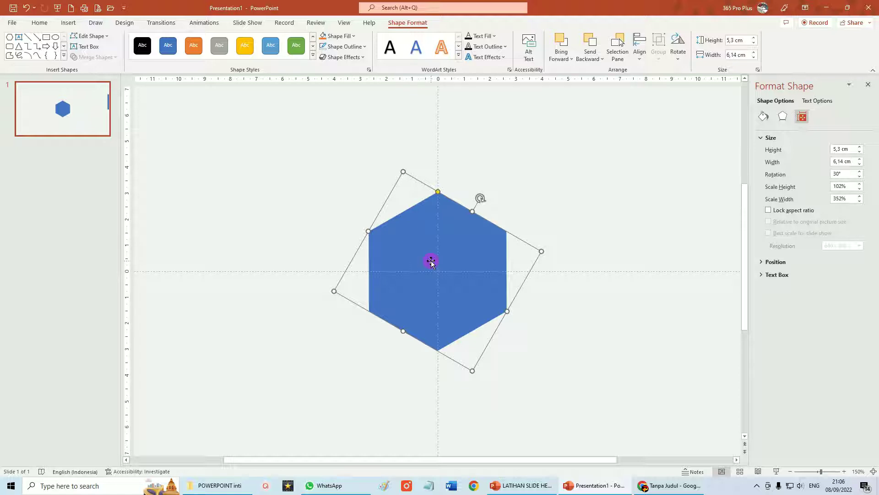
Ctrl-drag six copies of the hexagon into a honeycomb around the original.
left_click_drag(440, 284, 513, 157)
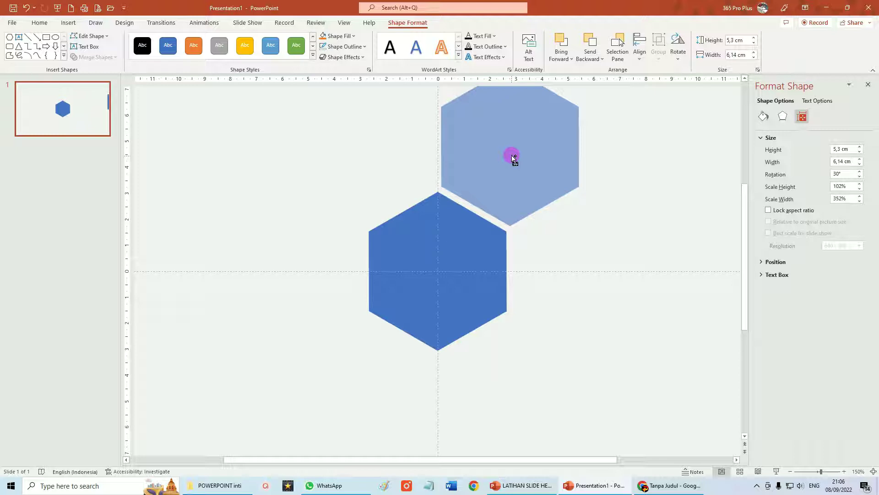
left_click_drag(513, 157, 584, 281)
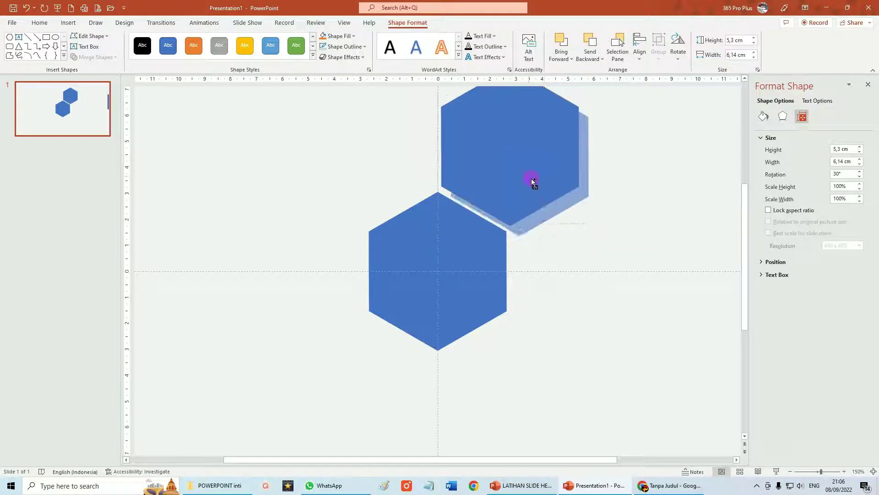
mouse_move(584, 280)
left_mouse_down()
mouse_move(504, 393)
mouse_move(378, 383)
left_mouse_up()
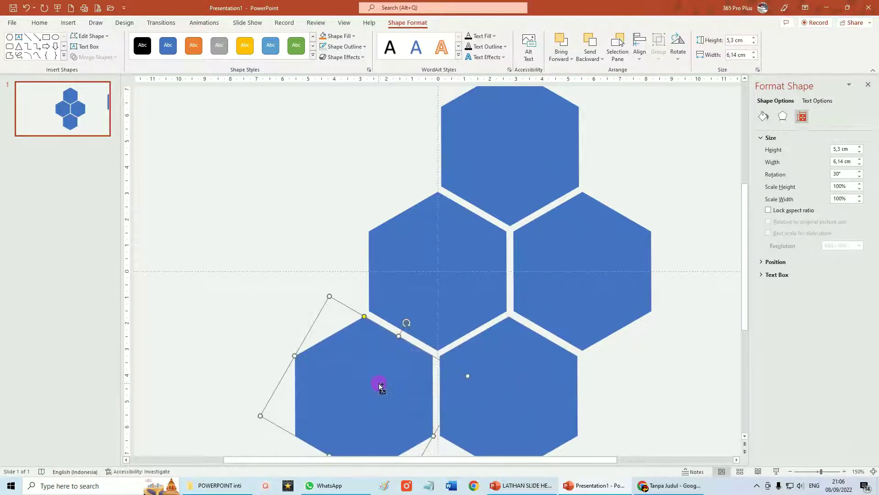
mouse_move(379, 383)
left_mouse_down()
mouse_move(308, 255)
mouse_move(370, 177)
mouse_move(380, 132)
left_mouse_up()
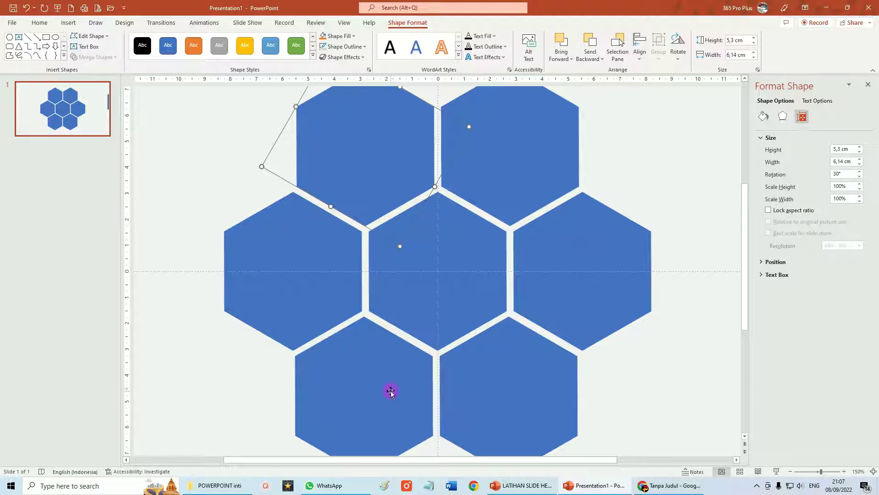
key("Escape")
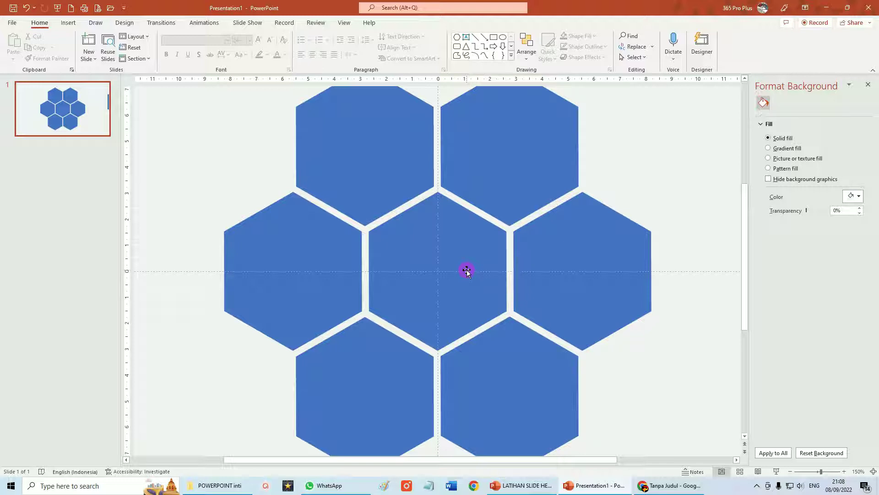
Move the central hexagon out to the slide's left edge.
scroll(466, 270, "down", 2)
scroll(467, 270, "down", 3)
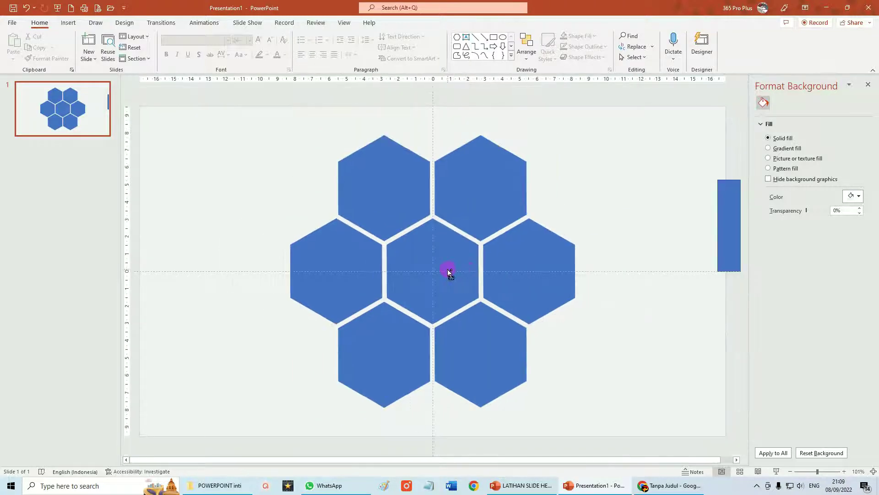
left_click(448, 271)
left_click_drag(448, 270, 169, 271)
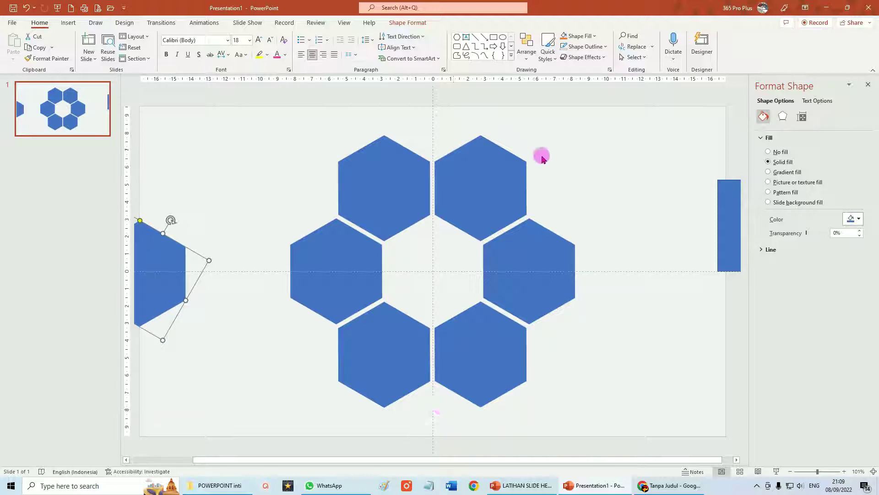
Fill the six ring hexagons white and give them an Offset: Center outer shadow.
mouse_move(227, 90)
left_mouse_down()
mouse_move(555, 106)
mouse_move(669, 451)
left_mouse_up()
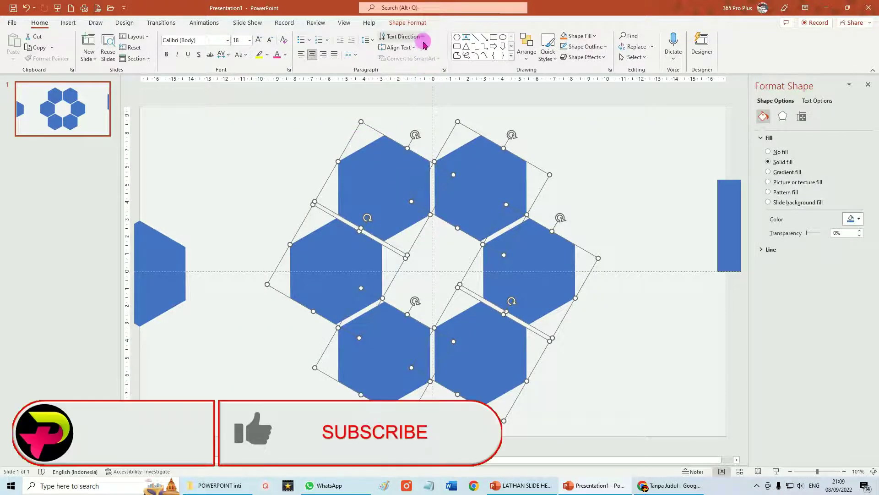
left_click(410, 23)
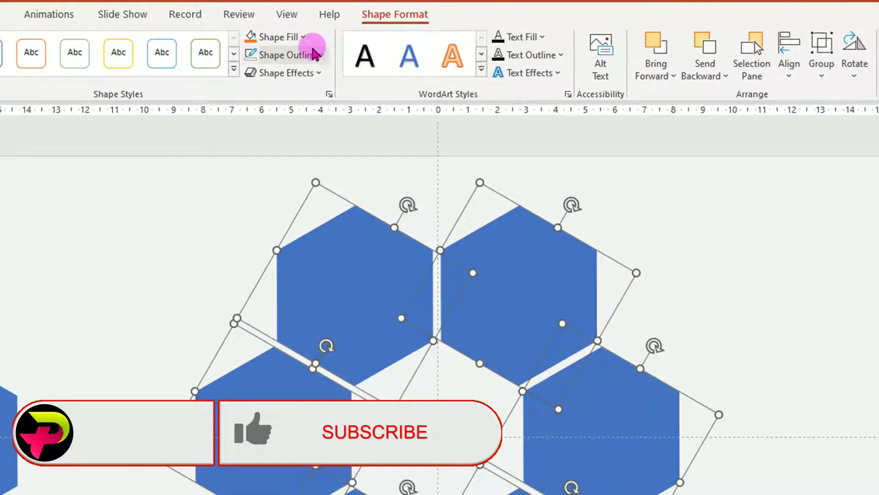
left_click(304, 38)
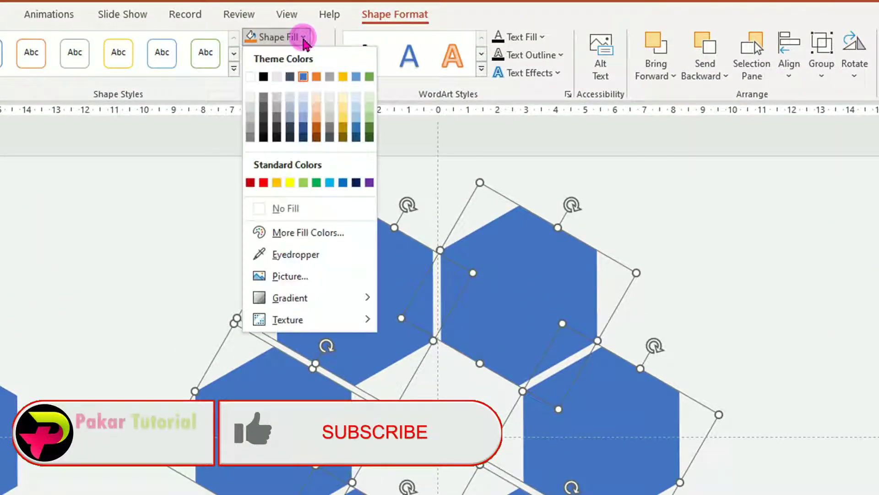
left_click(250, 77)
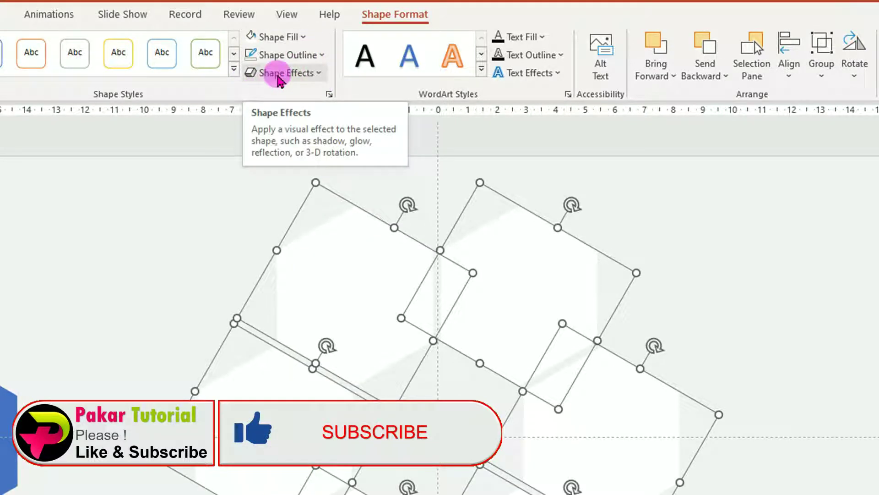
left_click(317, 74)
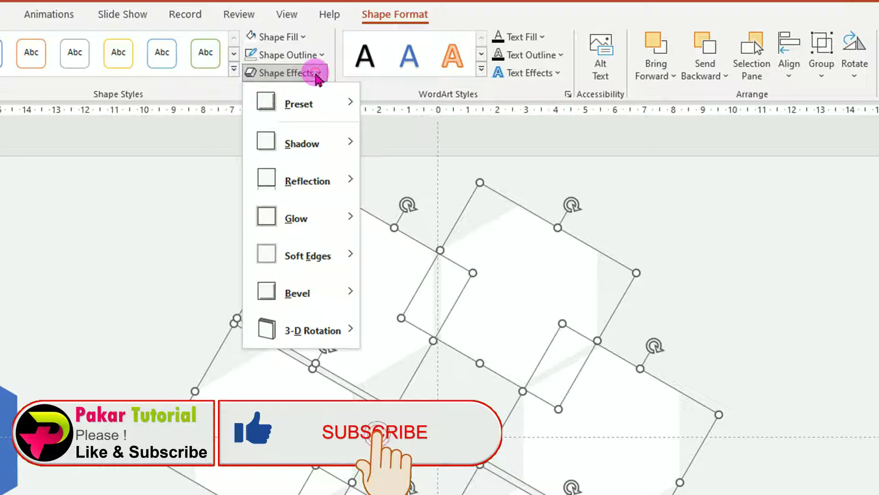
mouse_move(301, 143)
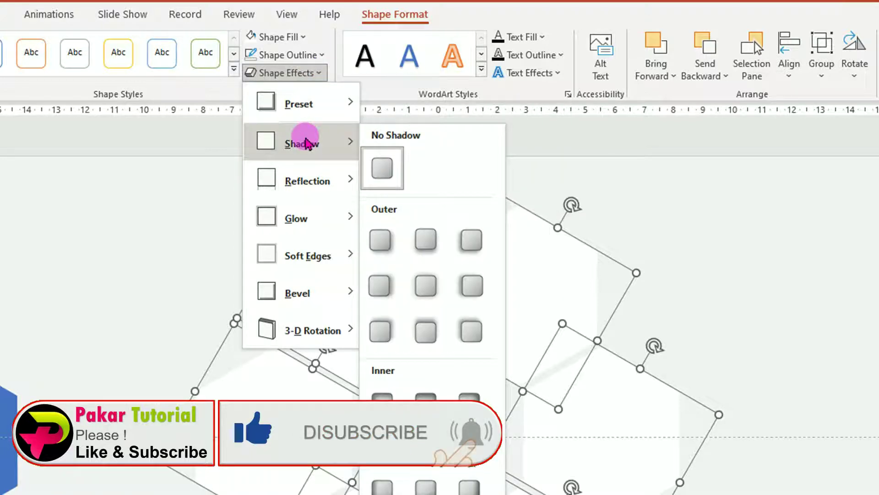
left_click(421, 287)
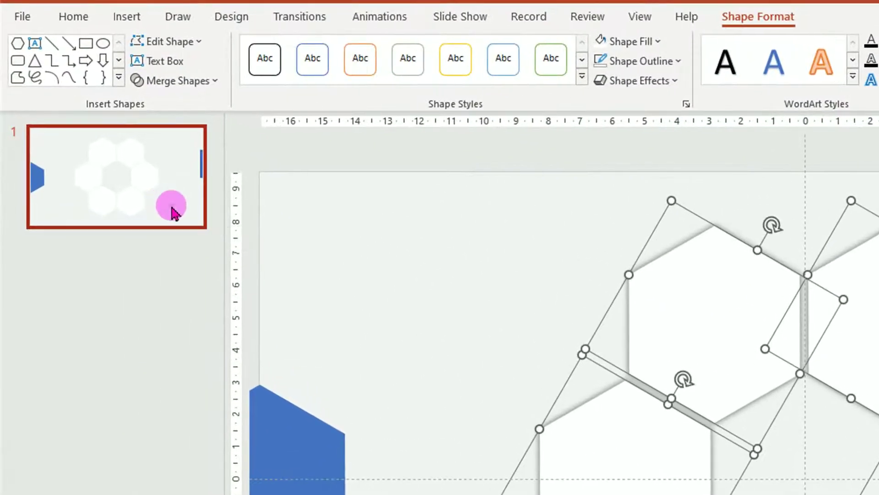
Duplicate slide 1 and open the new slide 2.
right_click(172, 210)
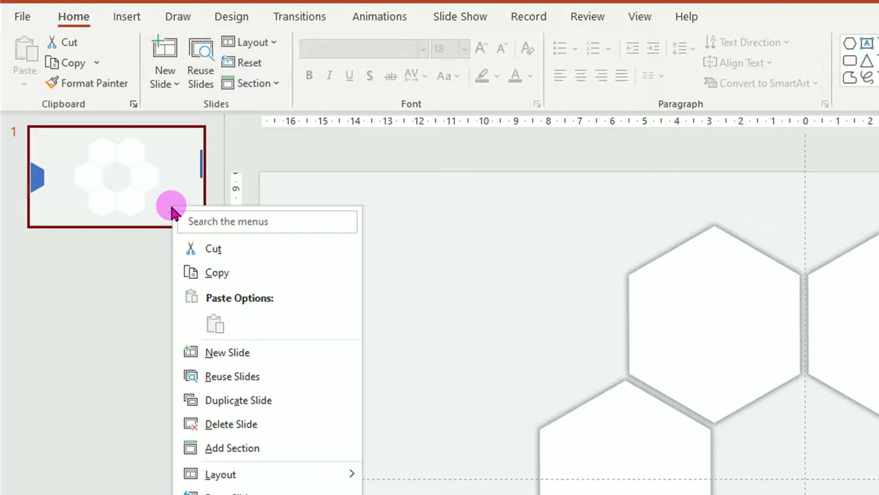
left_click(258, 403)
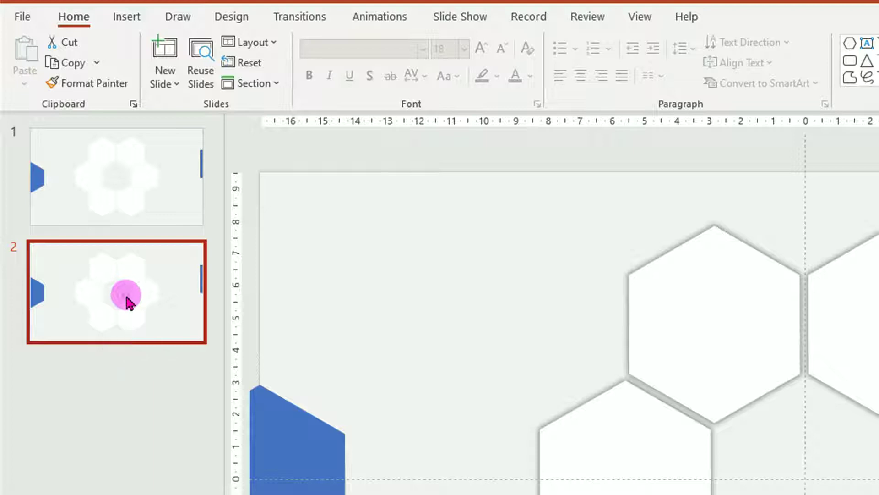
left_click(540, 411)
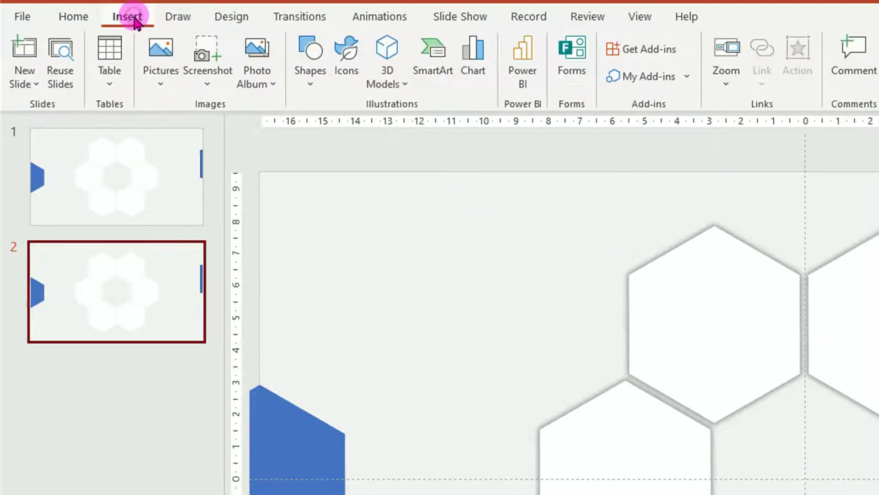
Draw an oval and size it to a 9,5 cm by 9,5 cm circle.
left_click(312, 86)
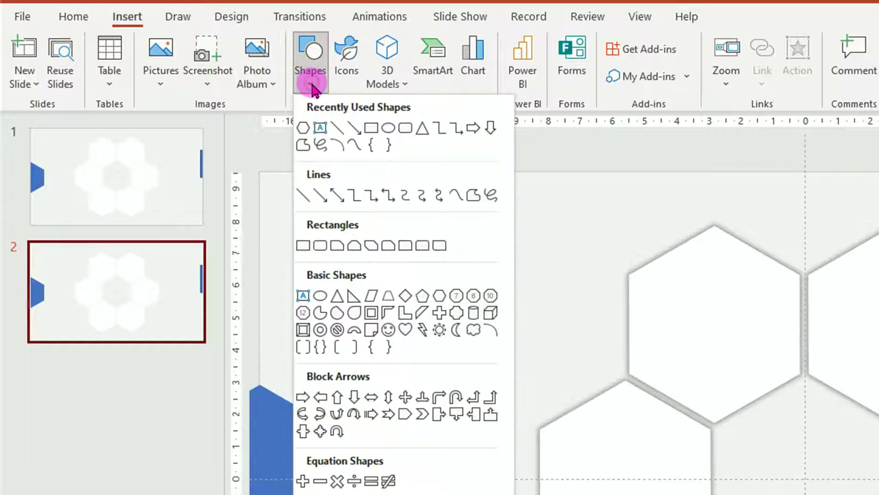
left_click(320, 300)
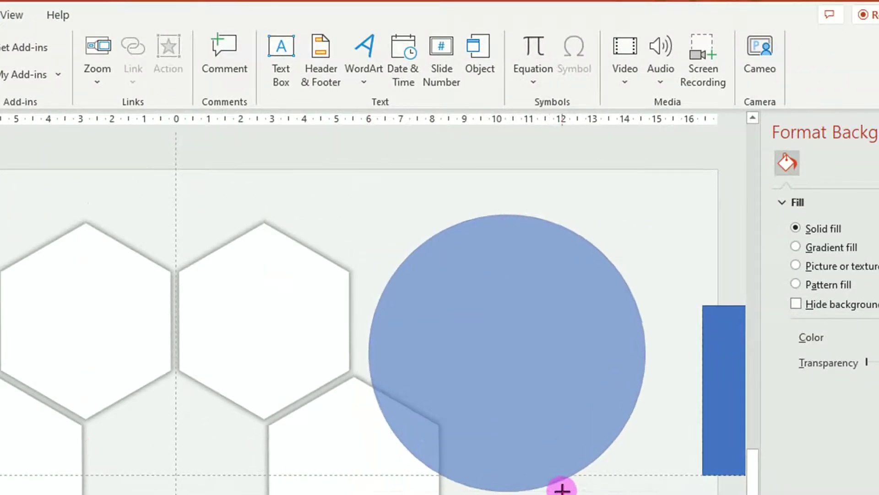
left_click_drag(368, 215, 561, 488)
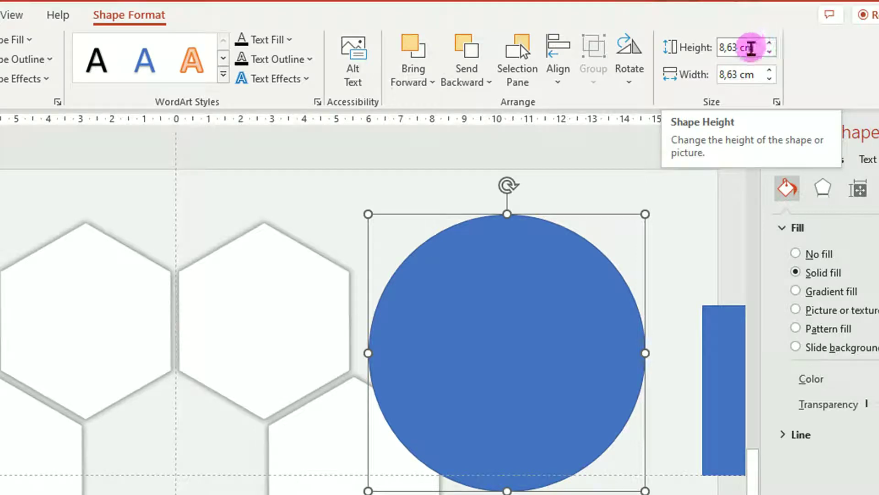
left_click(751, 46)
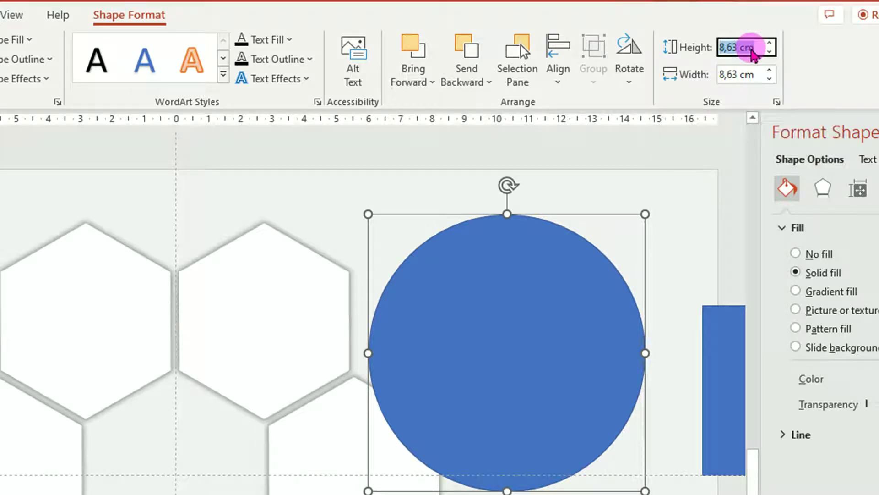
type("9,5")
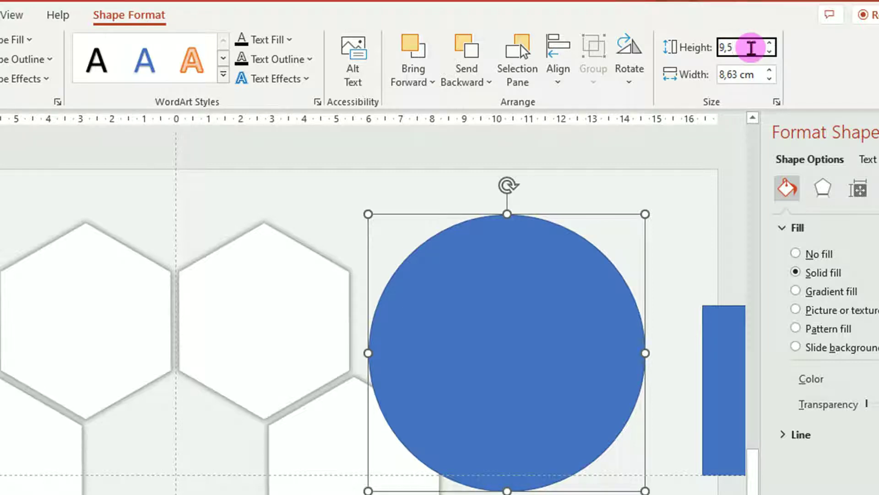
key("Return")
left_click(738, 74)
type("9,5")
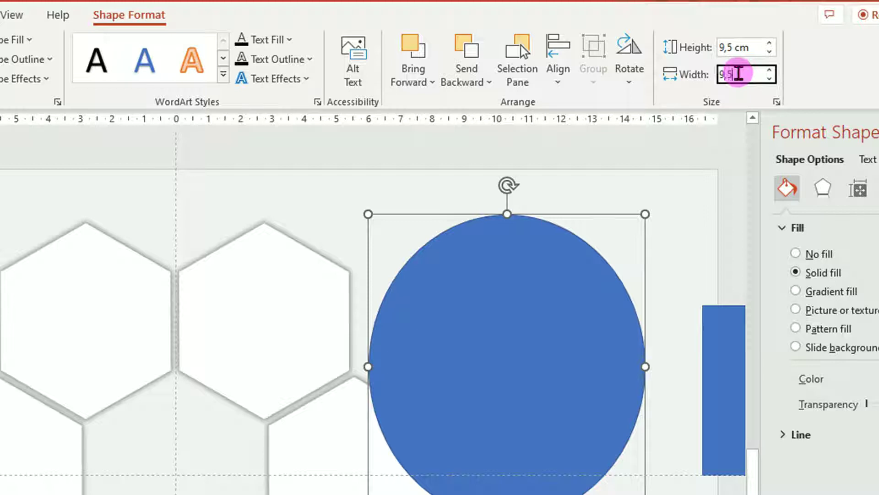
key("Return")
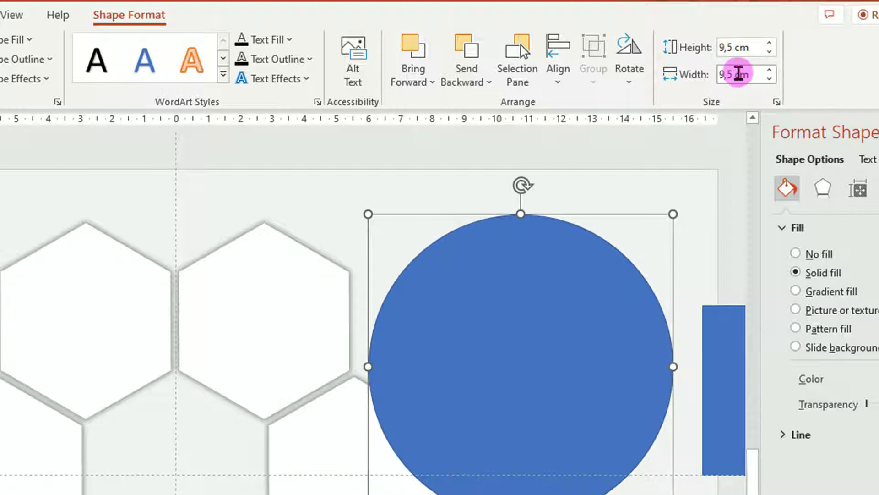
Move the circle over the hexagons and remove its outline.
left_click_drag(527, 362, 218, 359)
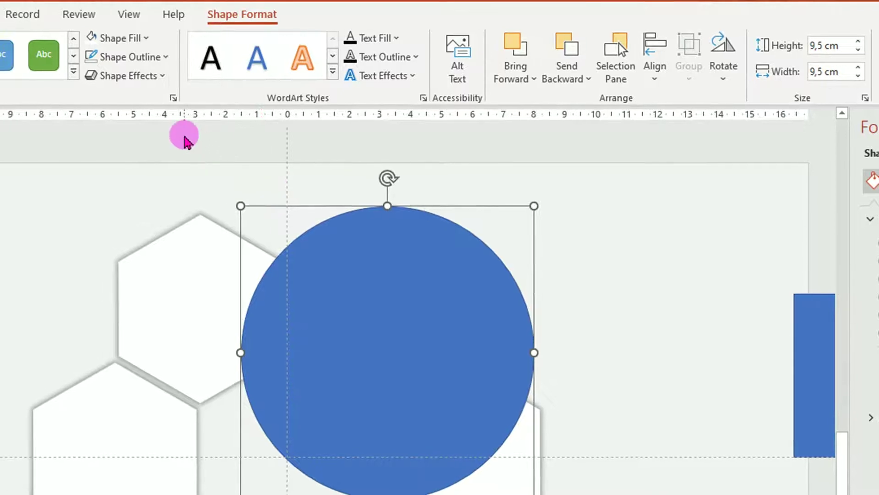
left_click(164, 58)
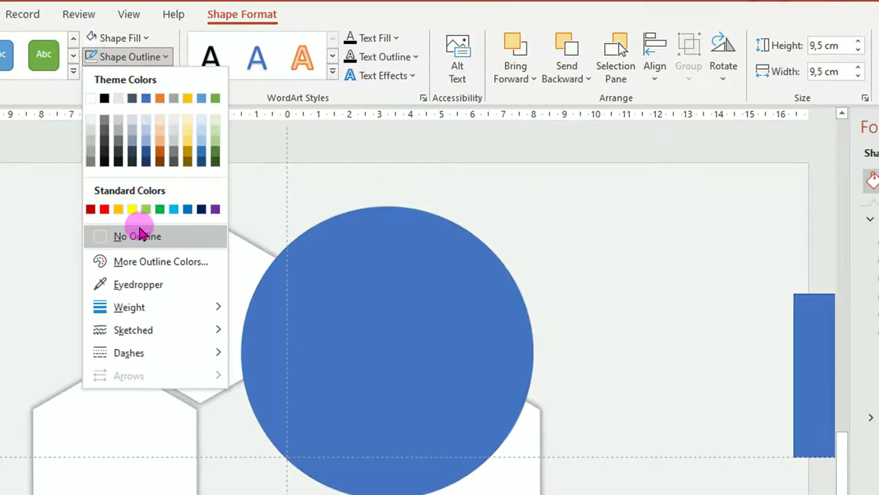
left_click(137, 235)
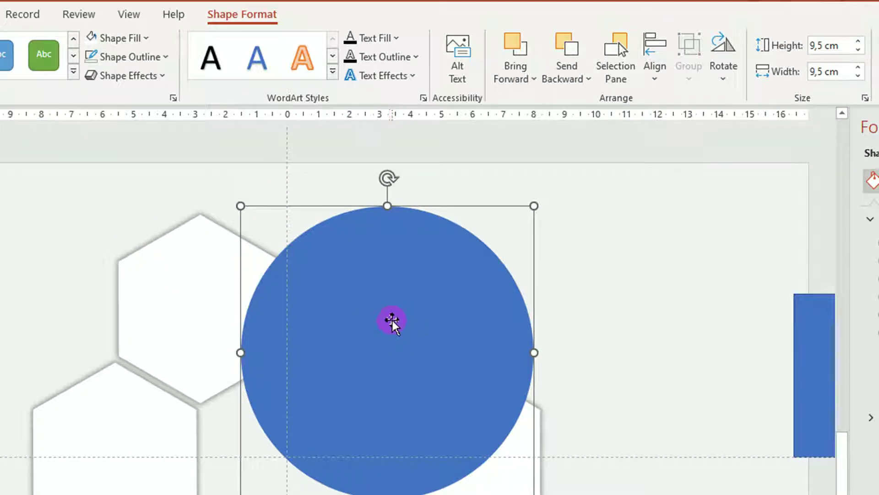
Align the circle to the slide's centre and middle.
left_click(657, 82)
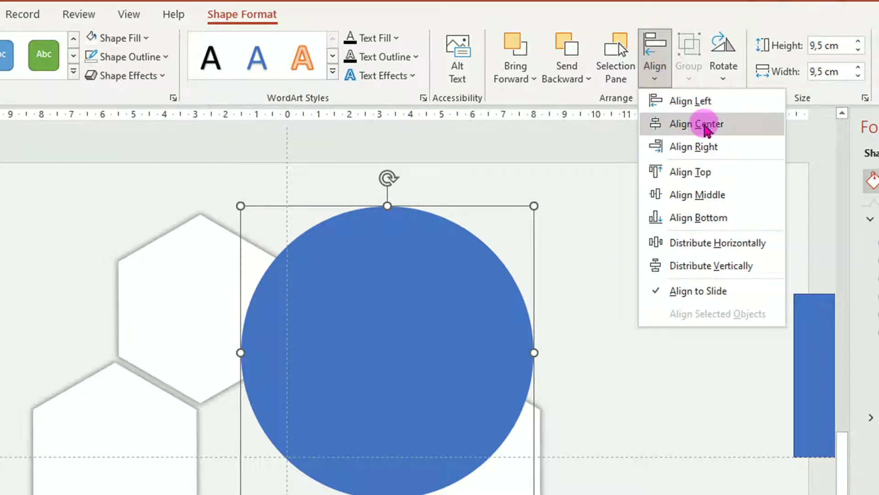
left_click(705, 127)
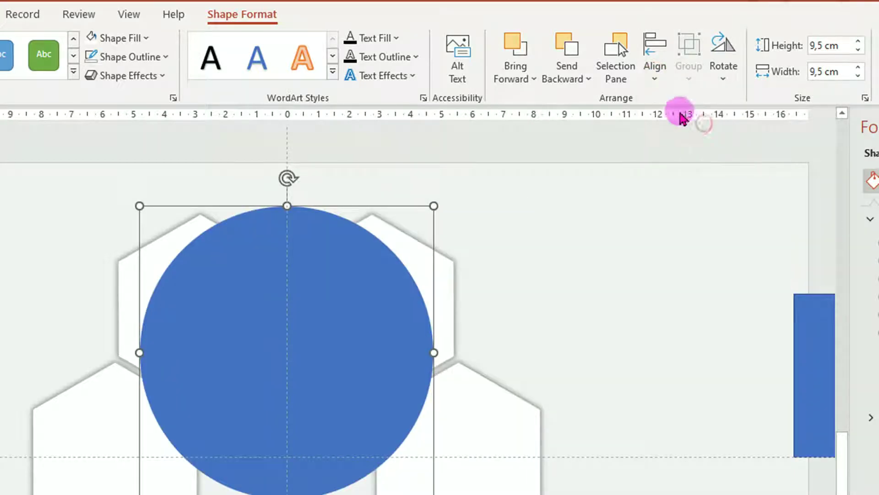
left_click(663, 82)
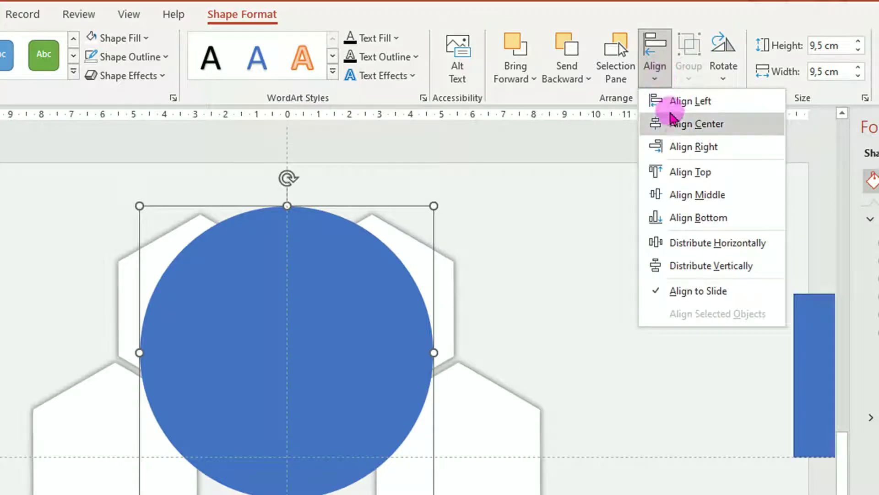
left_click(690, 195)
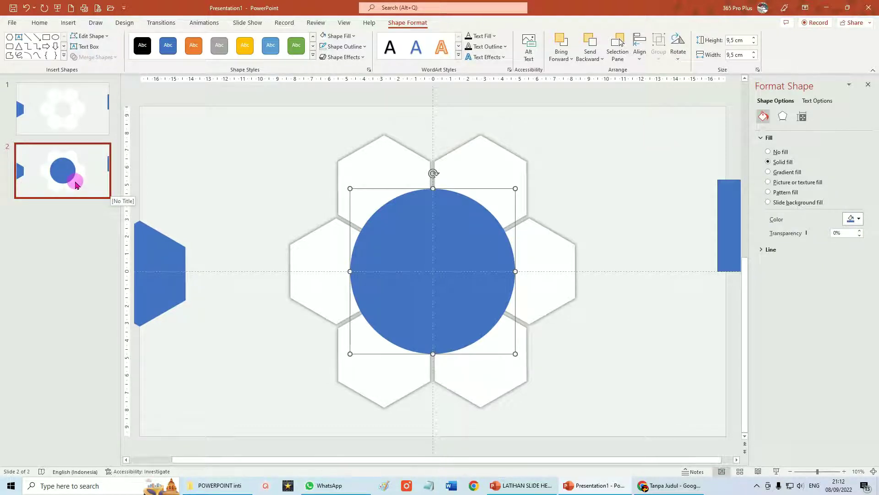
right_click(76, 185)
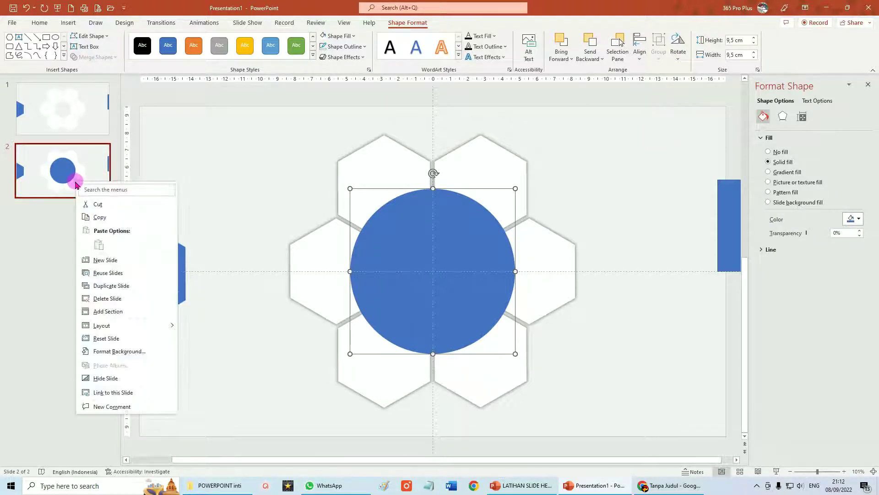
Duplicate slide 2 as slide 3, then select slide 2's circle and six hexagons together.
left_click(120, 286)
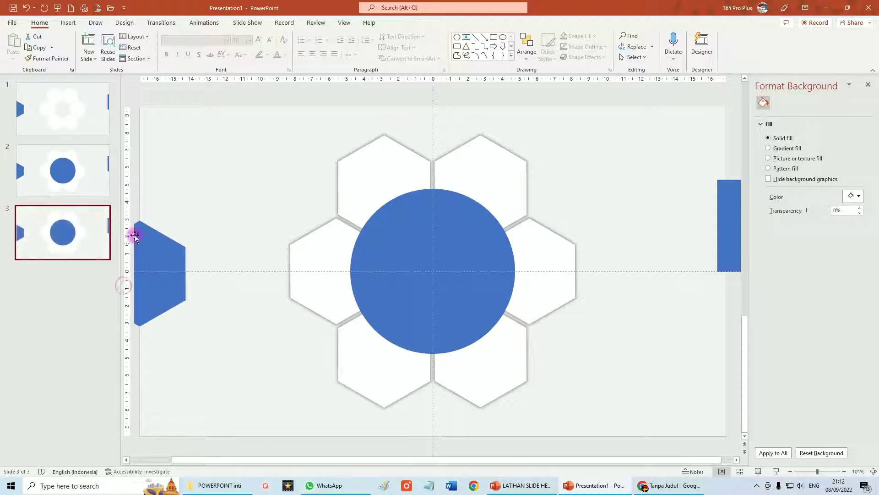
left_click(92, 183)
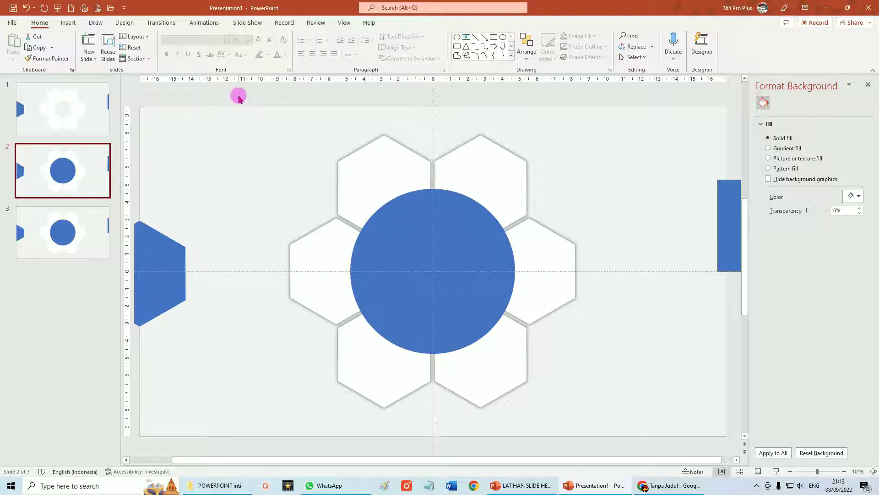
mouse_move(231, 88)
left_mouse_down()
mouse_move(581, 121)
mouse_move(630, 477)
left_mouse_up()
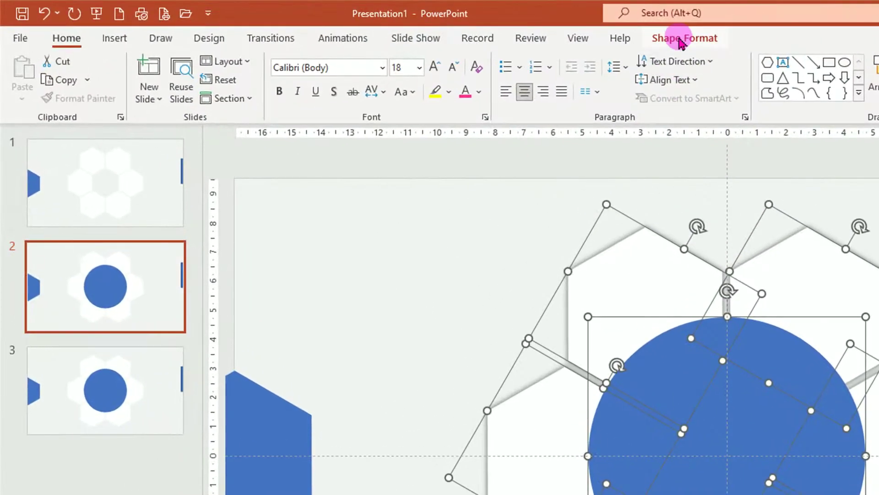
left_click(406, 24)
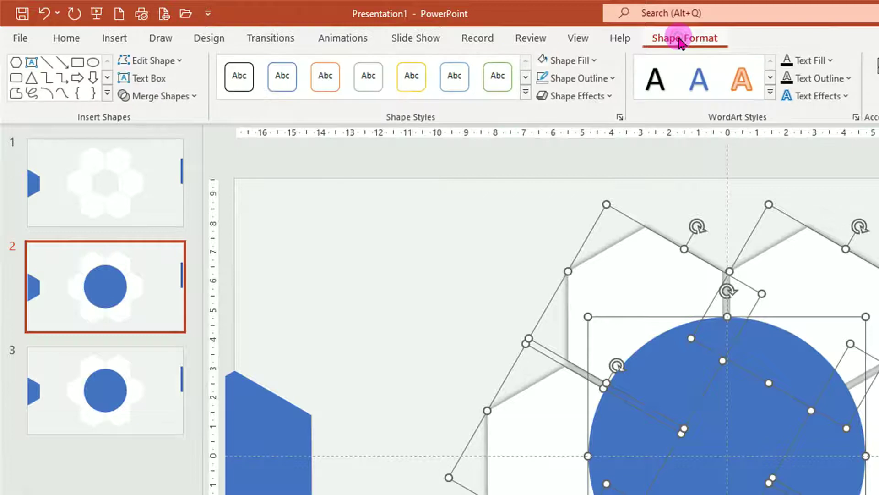
Apply Merge Shapes > Fragment to the selected circle and hexagons.
left_click(196, 97)
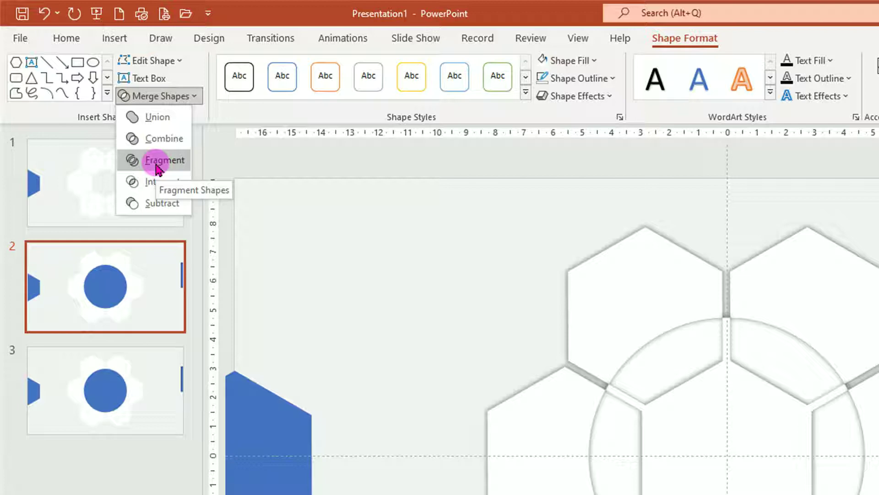
left_click(157, 163)
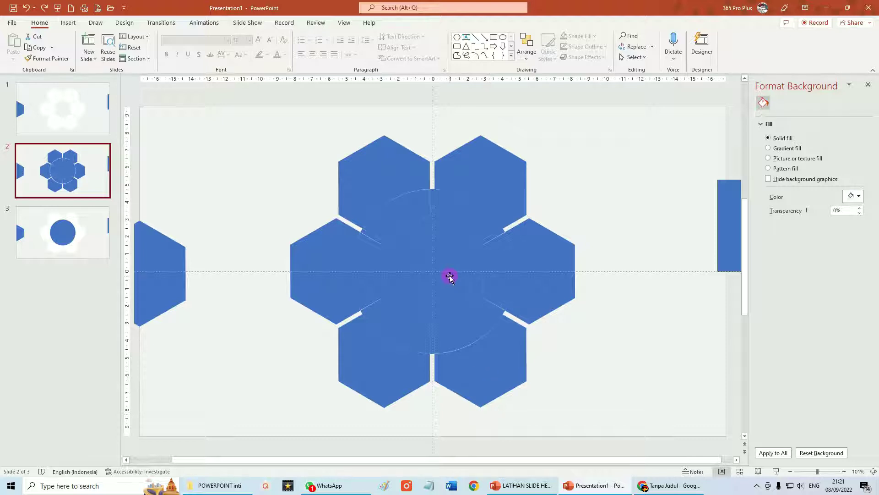
left_click(443, 268)
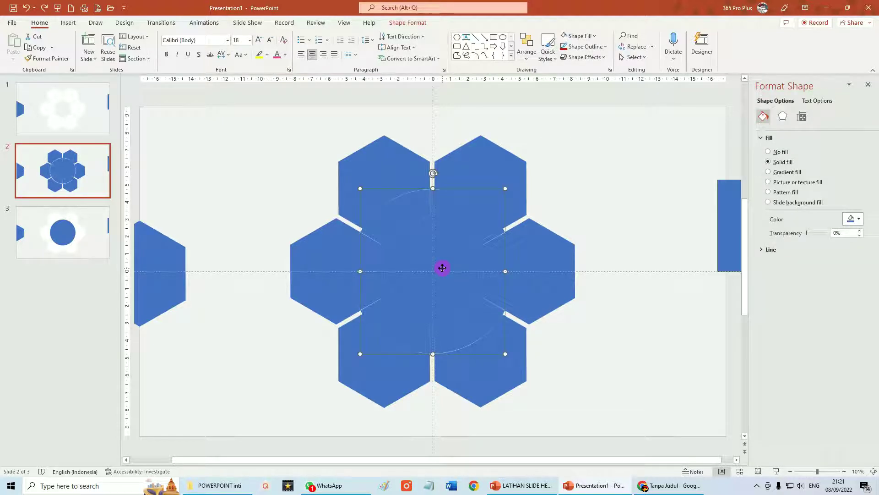
Move the centre fragment to the lower left and delete the top-right and right-middle hexagon fragments.
mouse_move(443, 268)
left_mouse_down()
mouse_move(179, 384)
mouse_move(179, 407)
left_mouse_up()
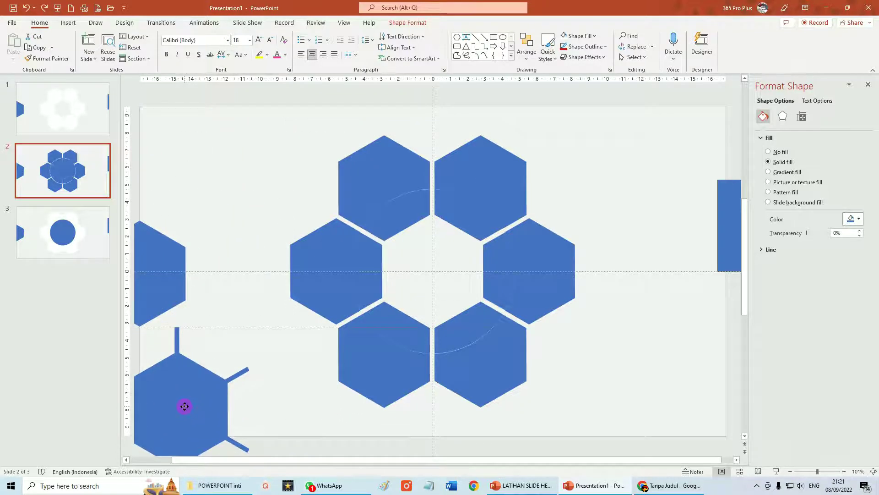
scroll(178, 408, "down", 1)
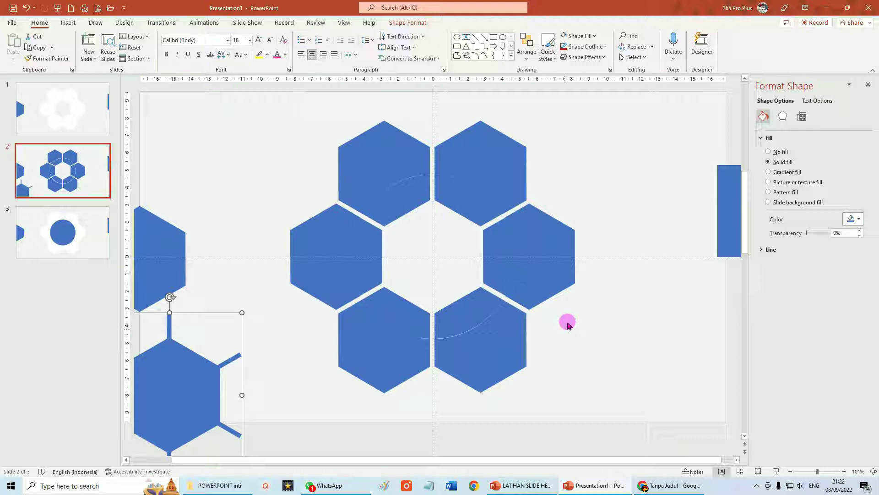
left_click(498, 148)
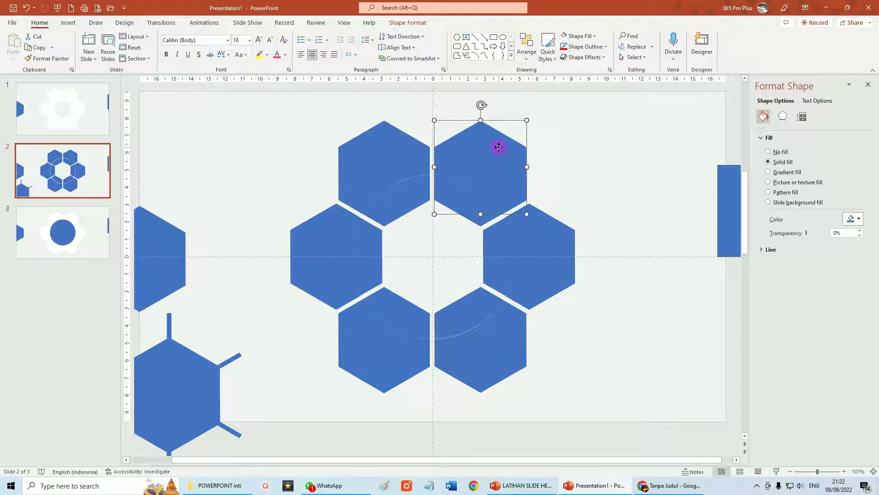
key("Delete")
left_click(567, 251)
key("Delete")
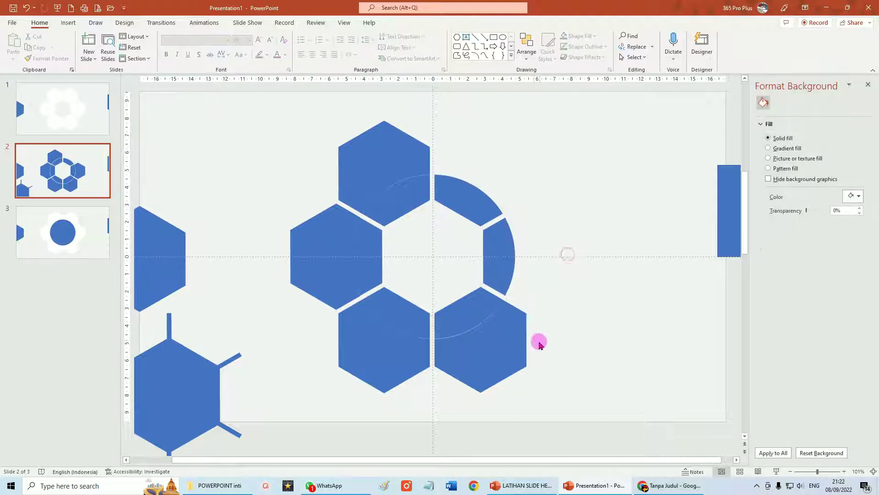
Delete the bottom-right, bottom, left and top hexagon fragments.
left_click(522, 351)
key("Delete")
left_click(399, 369)
key("Delete")
left_click(320, 264)
key("Delete")
left_click(369, 157)
key("Delete")
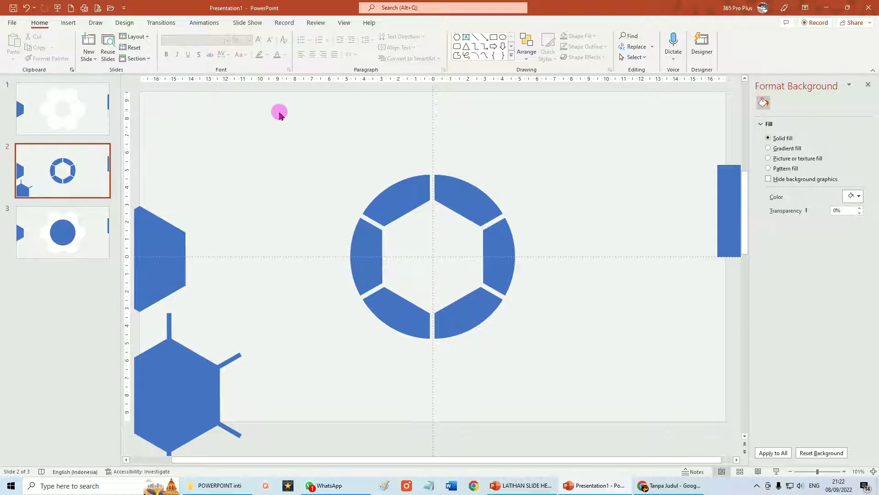
Copy the six blue ring segments and paste them onto slide 1.
mouse_move(282, 133)
left_mouse_down()
mouse_move(480, 170)
mouse_move(590, 401)
left_mouse_up()
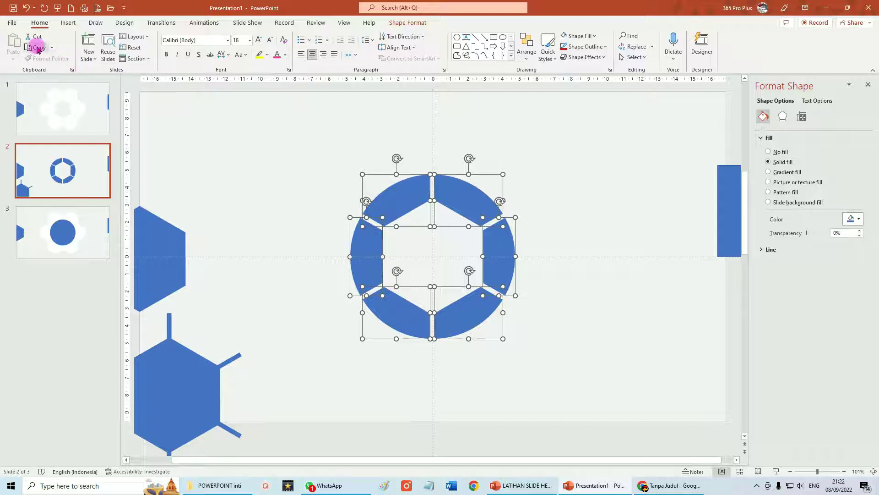
left_click(71, 108)
left_click(573, 342)
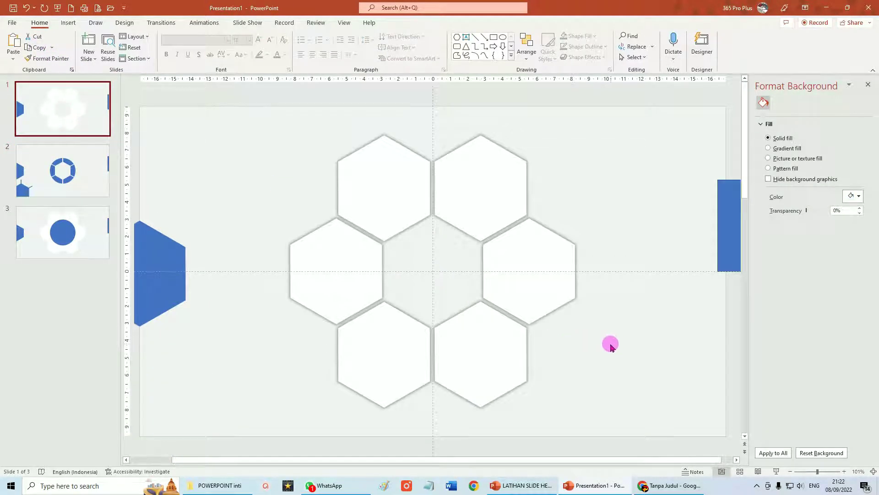
left_click(13, 40)
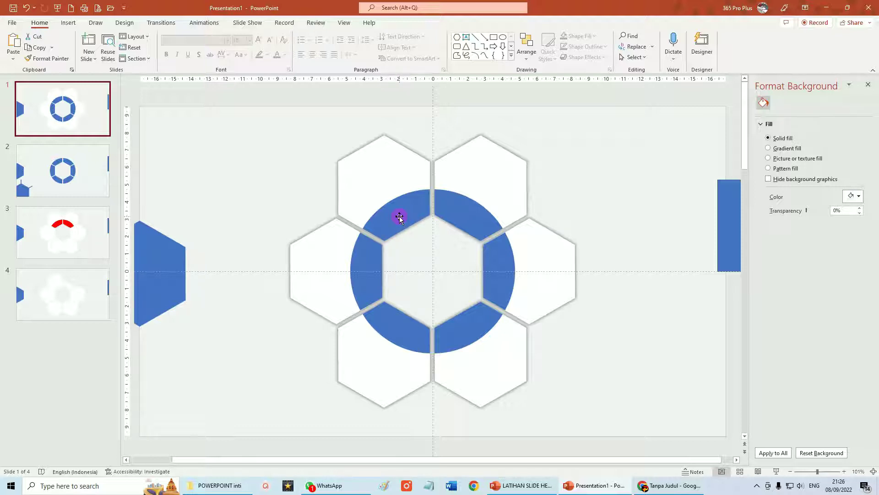
Fill the top-right ring segment with red.
left_click(464, 212)
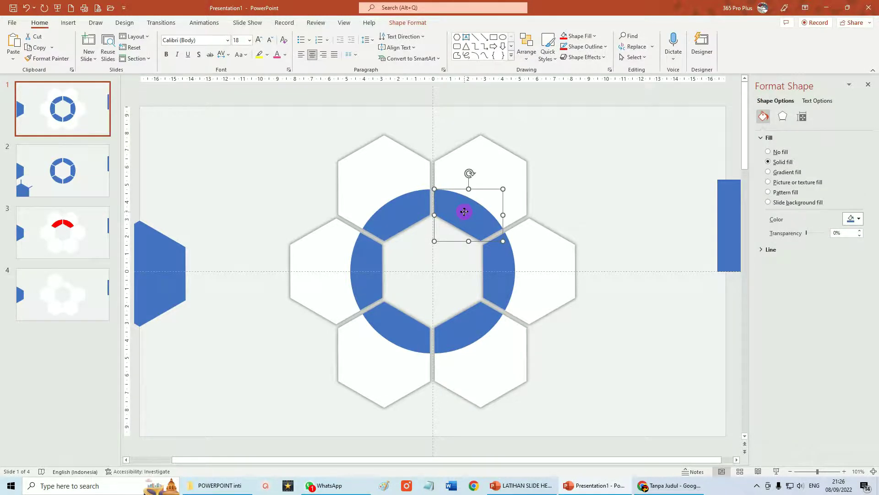
left_click(403, 23)
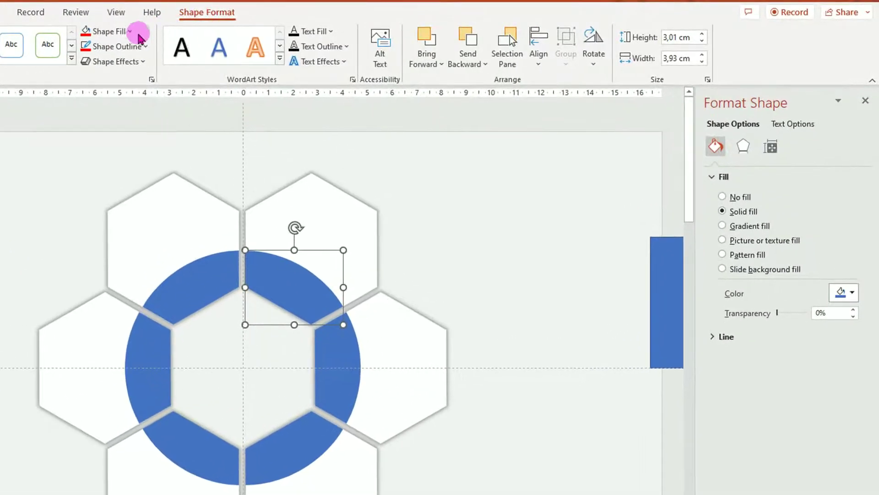
left_click(132, 32)
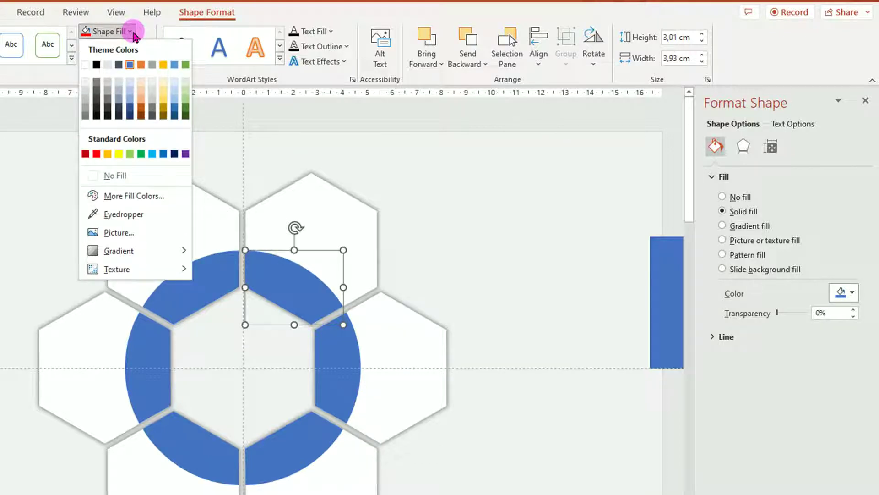
left_click(122, 195)
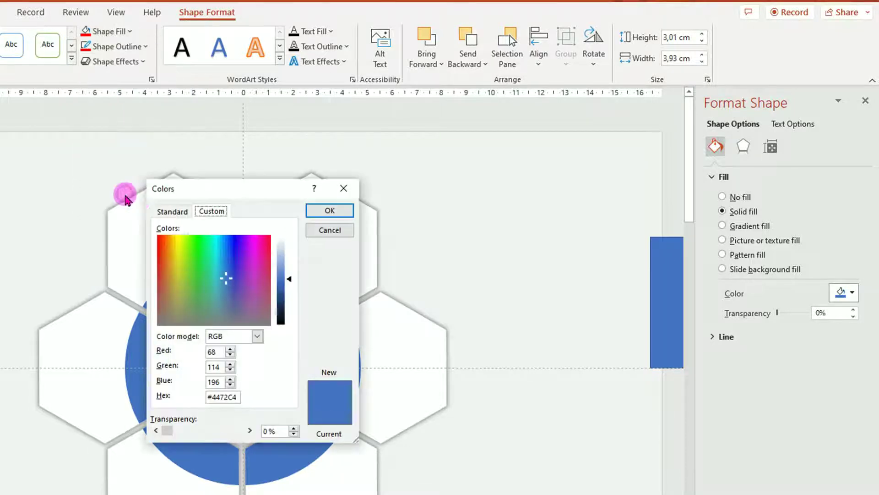
left_click_drag(241, 193, 513, 155)
left_click(443, 174)
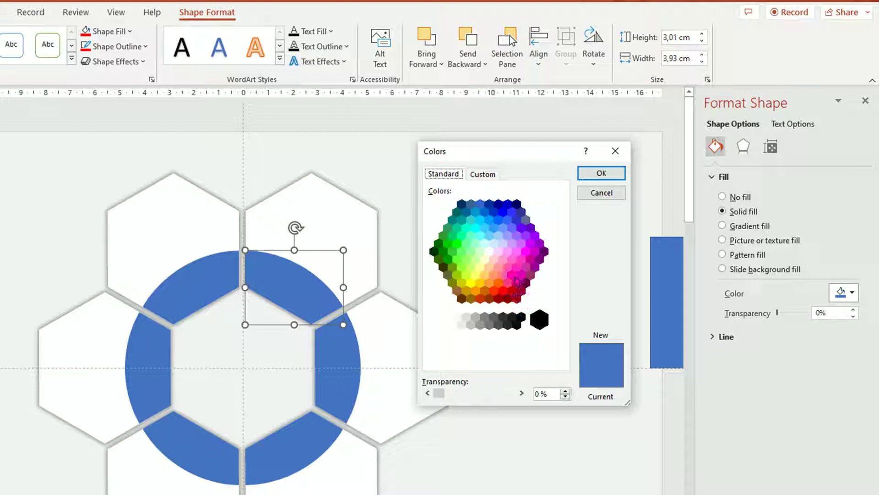
left_click(507, 283)
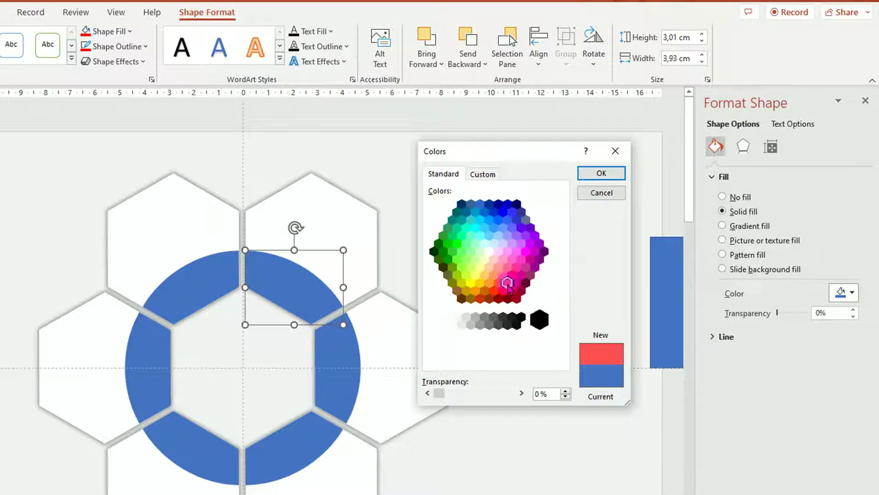
left_click(599, 173)
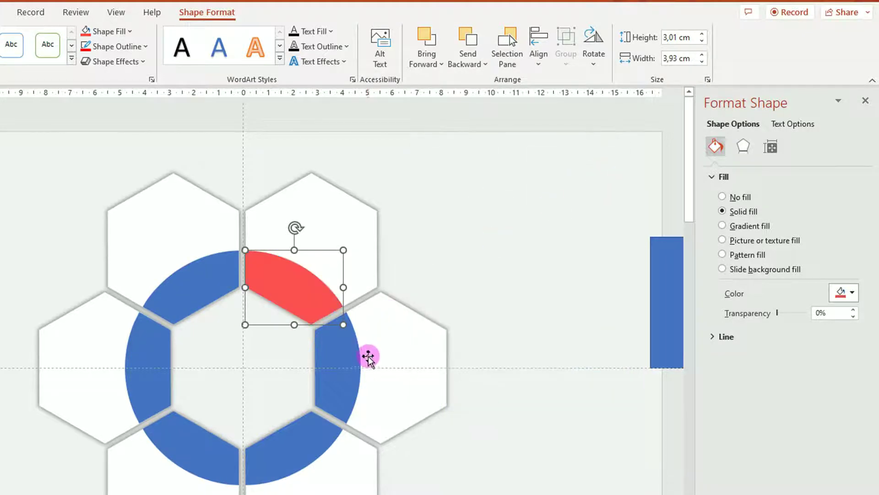
Fill the right segment gold and the bottom-right segment green.
left_click(343, 375)
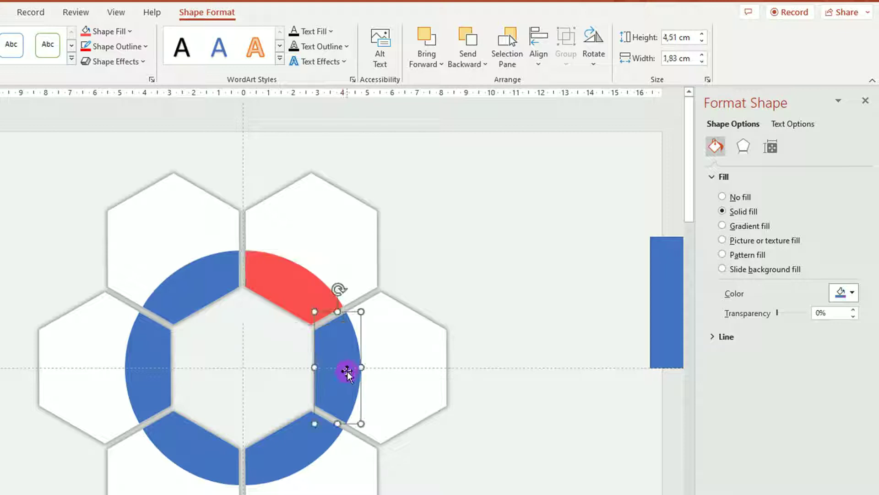
left_click(852, 294)
left_click(794, 416)
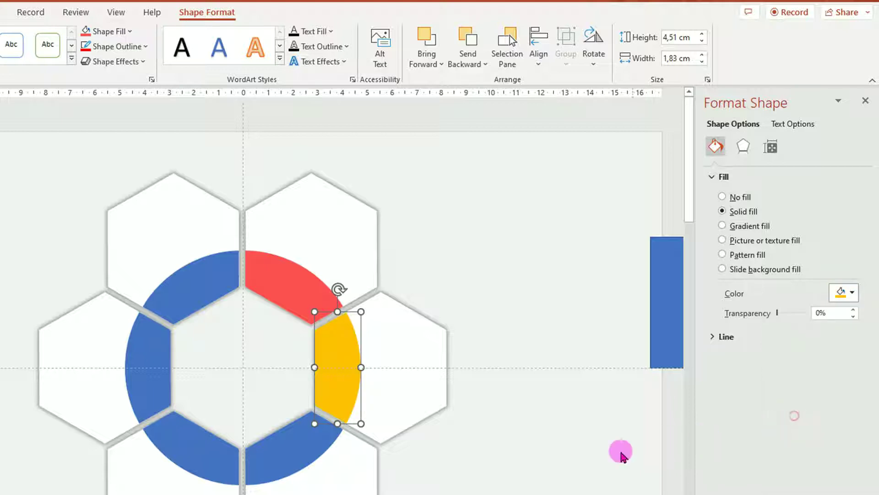
left_click(289, 457)
left_click(851, 292)
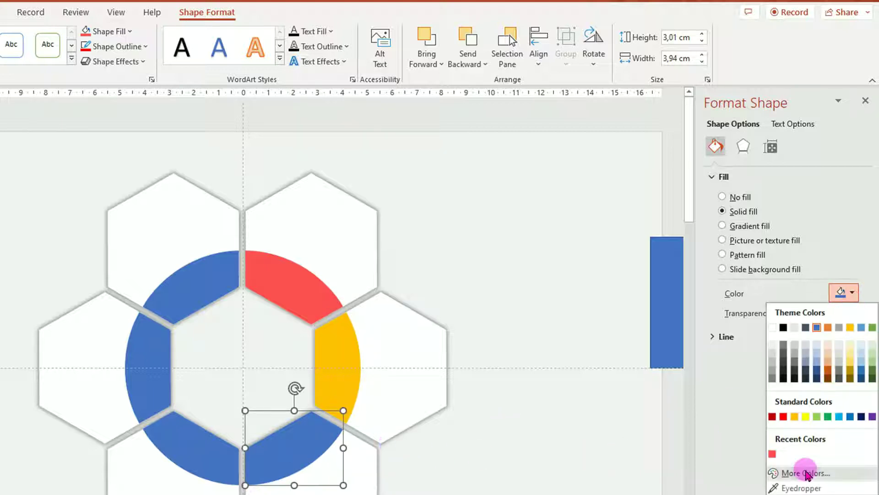
left_click(779, 472)
left_click(443, 174)
left_click(460, 227)
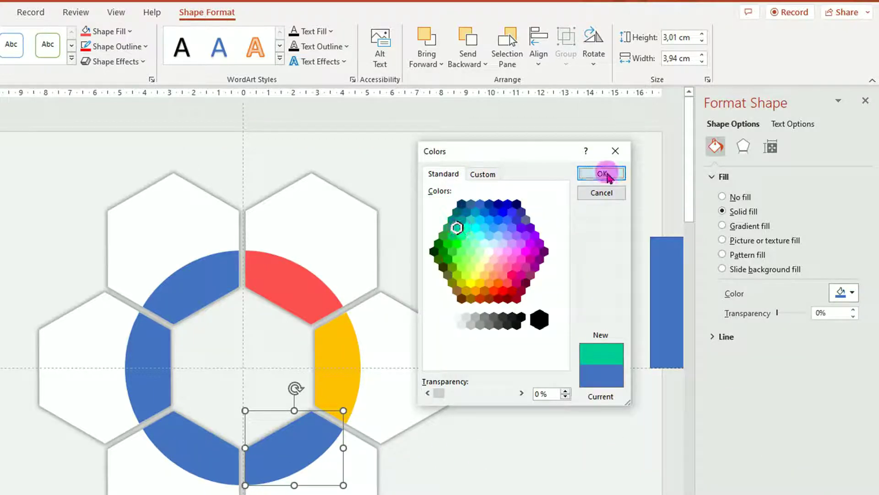
left_click(602, 173)
Fill the bottom segment yellow-green and the top-left segment magenta.
left_click(206, 447)
left_click(851, 293)
left_click(805, 472)
left_click(442, 172)
left_click(459, 283)
left_click(601, 173)
left_click(163, 356)
left_click(220, 271)
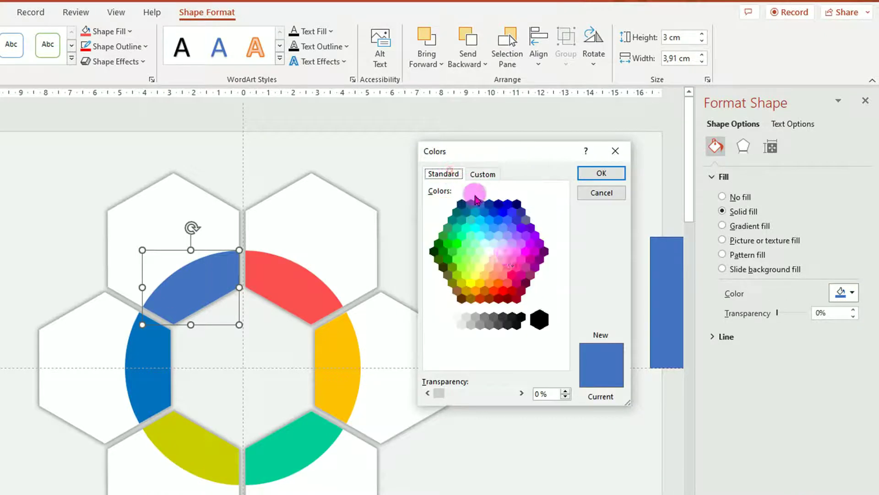
left_click(519, 275)
left_click(600, 172)
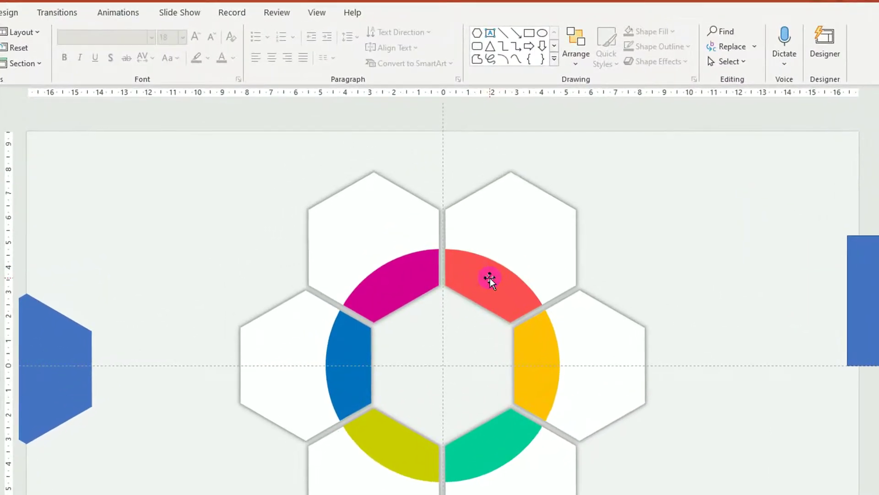
left_click(468, 210)
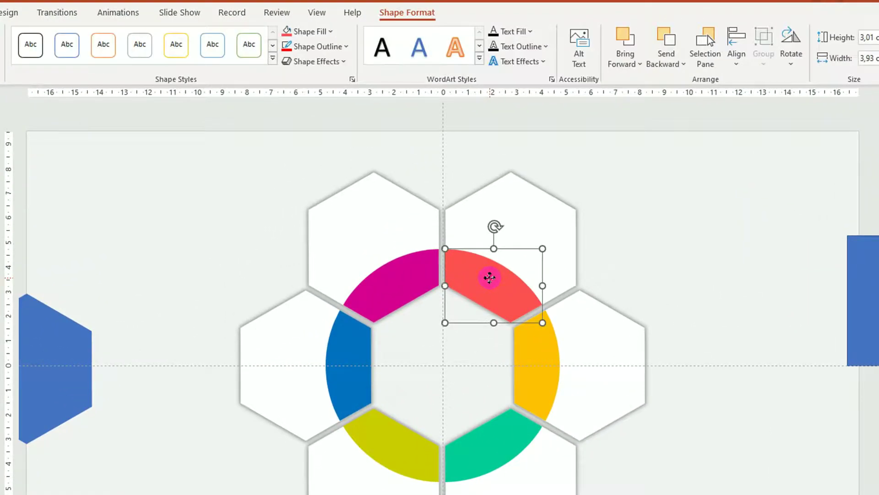
Give the red, yellow and green segments inner top-right, right and bottom-right shadows.
left_click(344, 61)
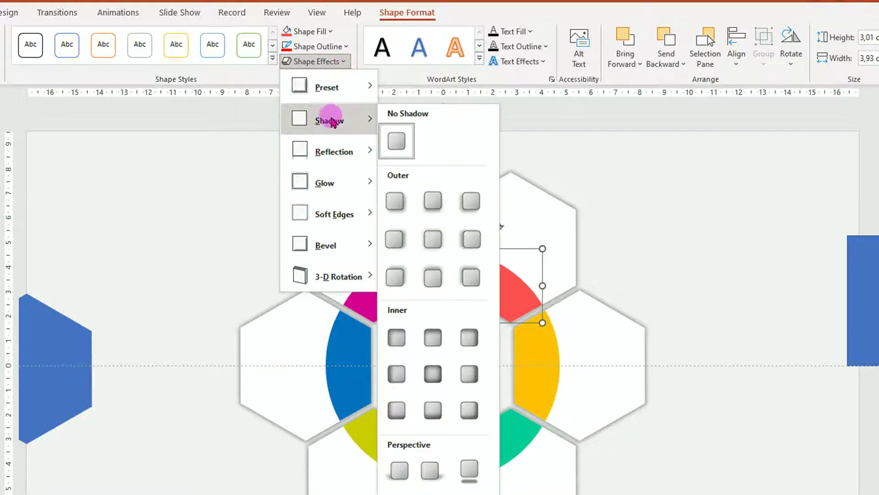
mouse_move(330, 120)
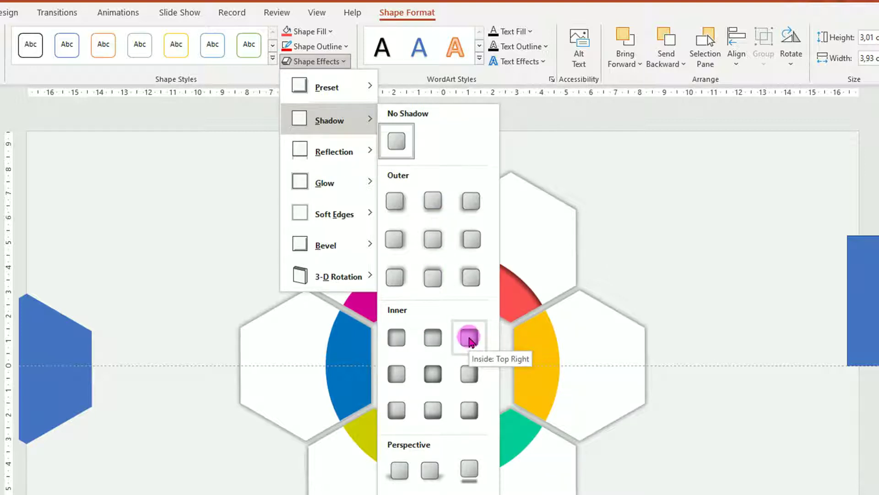
left_click(469, 339)
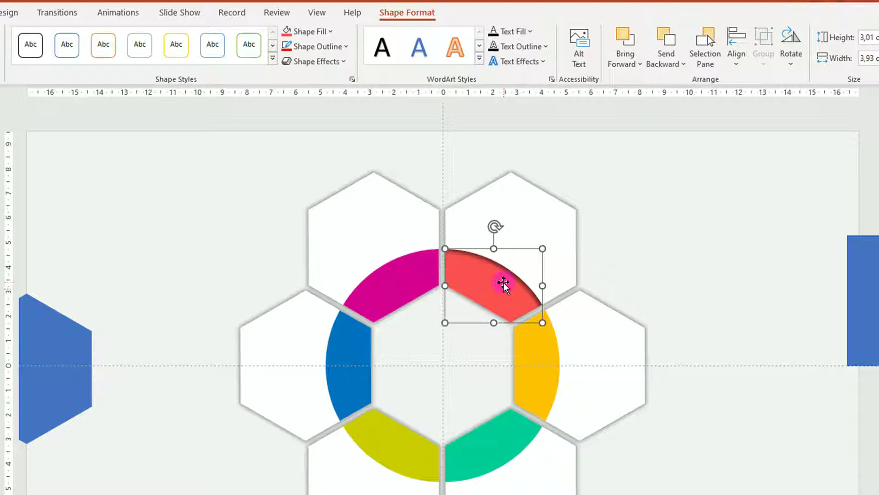
left_click(544, 369)
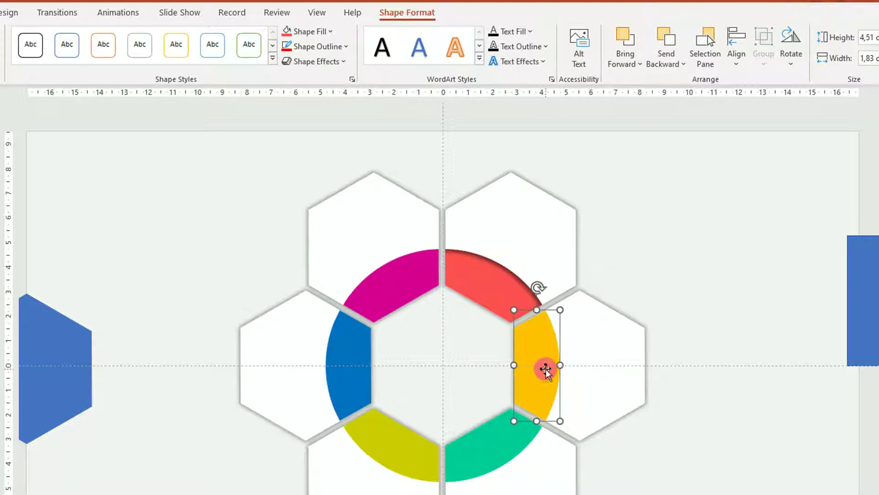
left_click(343, 62)
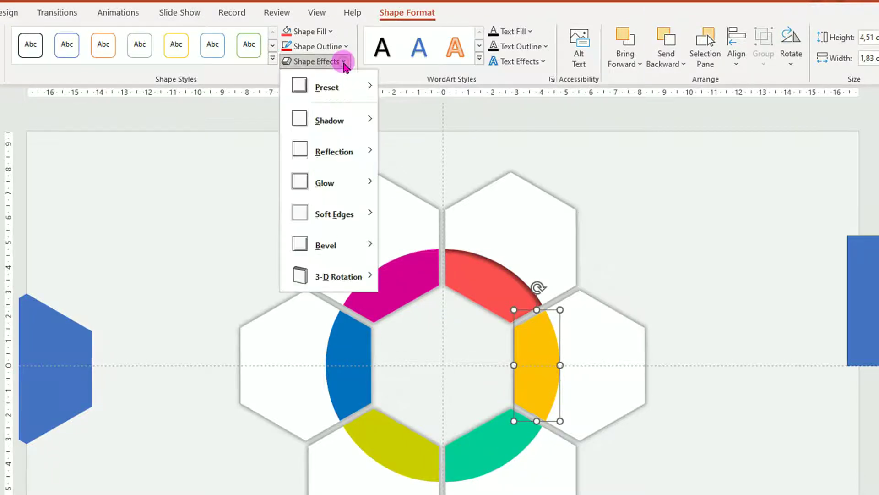
mouse_move(329, 120)
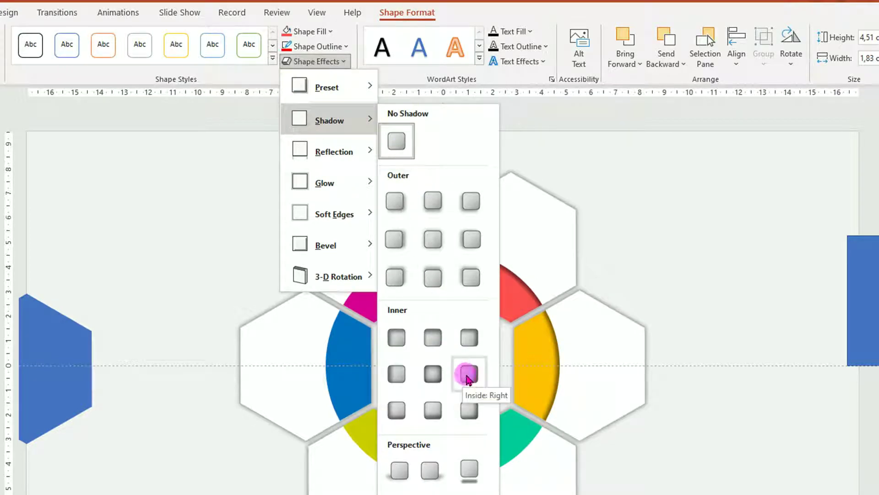
left_click(468, 377)
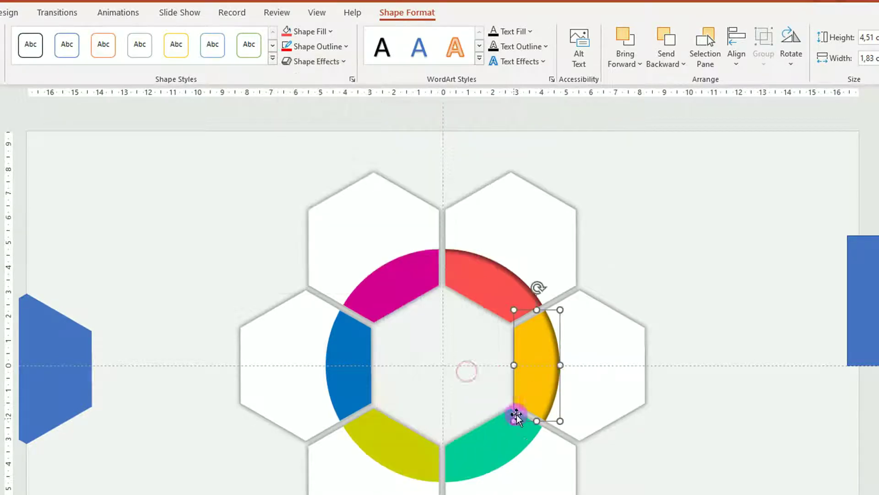
left_click(489, 449)
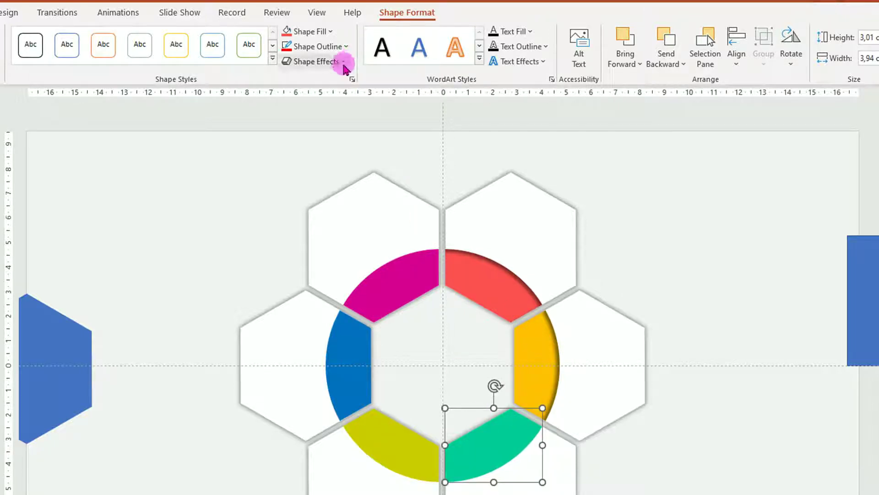
left_click(343, 61)
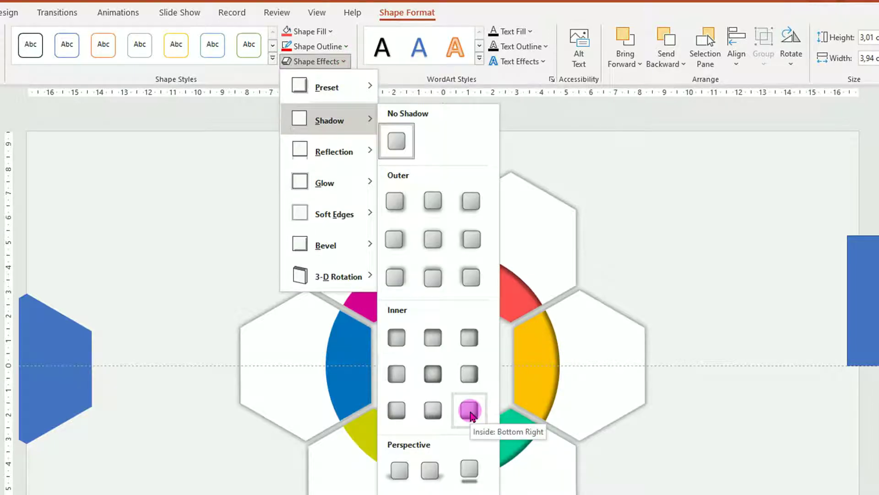
left_click(470, 415)
Give the yellow-green, blue and magenta segments inner shadows, then deselect.
left_click(397, 452)
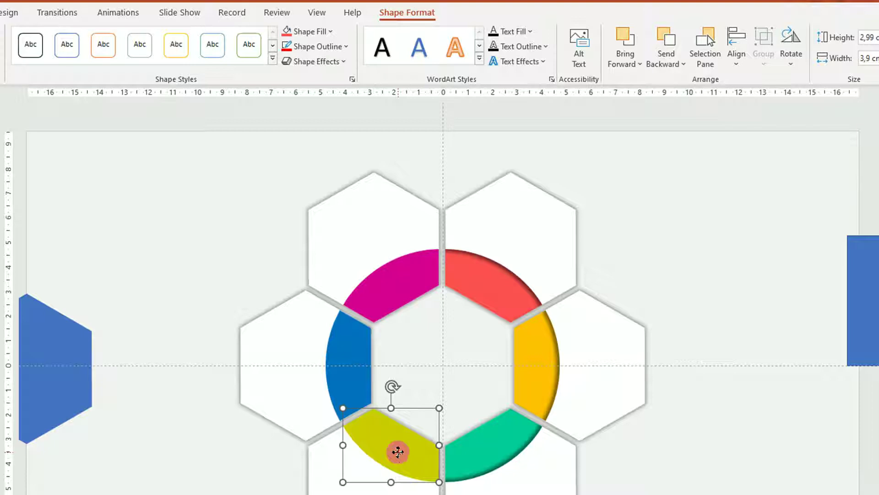
left_click(343, 61)
left_click(451, 316)
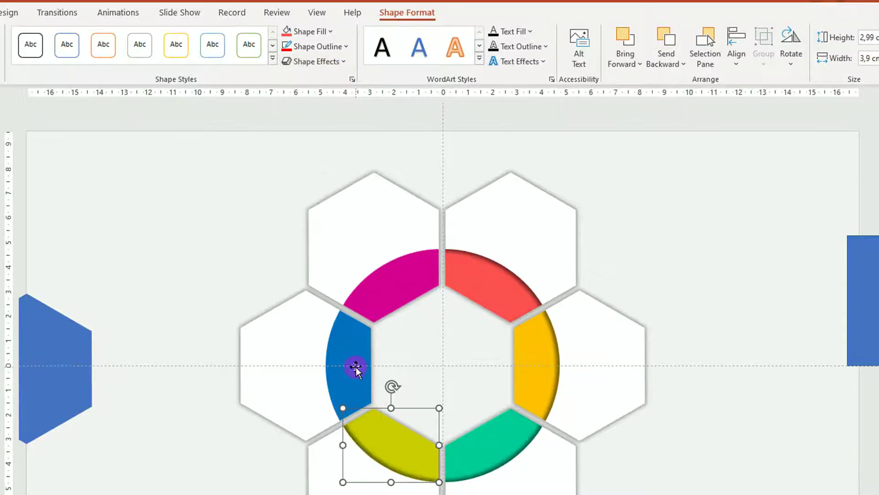
left_click(355, 367)
left_click(337, 61)
left_click(403, 283)
left_click(337, 64)
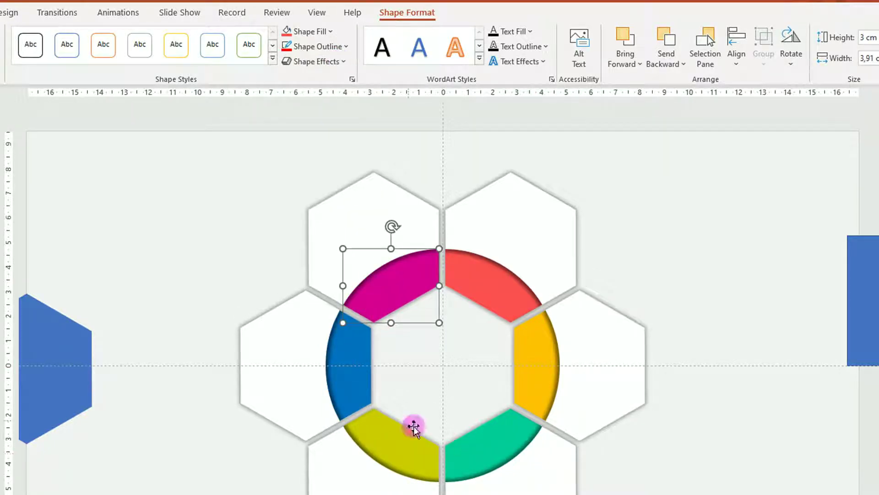
left_click(715, 182)
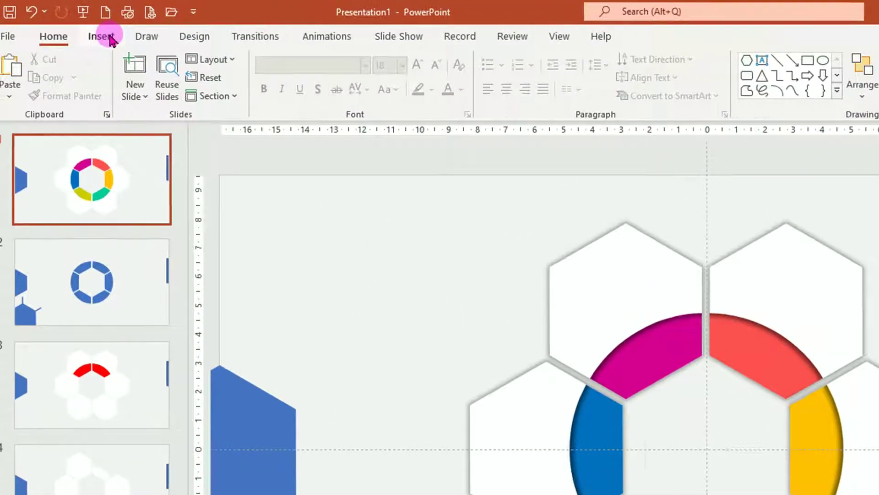
Insert plain black WordArt above the upper-right hexagon reading 'Sub Title Content'.
left_click(115, 39)
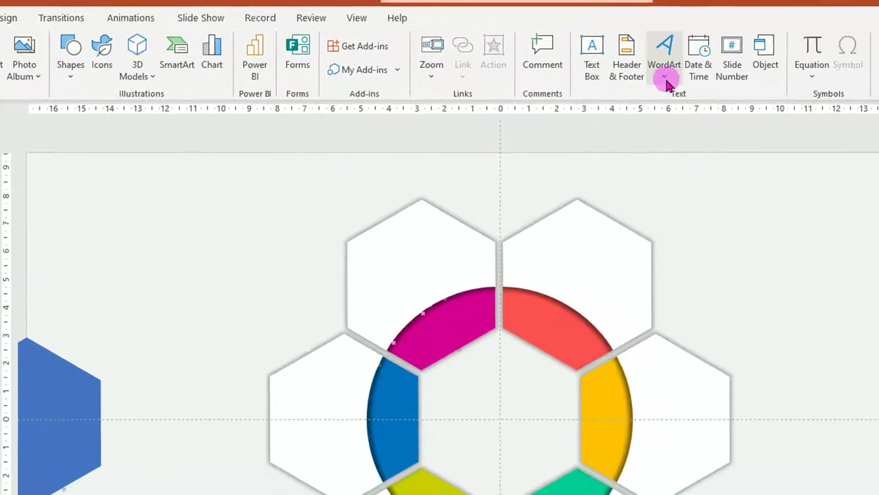
left_click(666, 82)
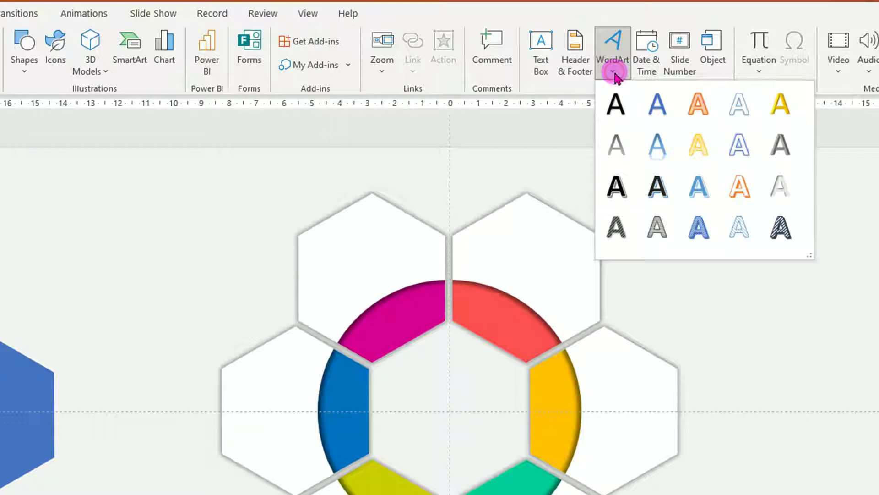
left_click(616, 104)
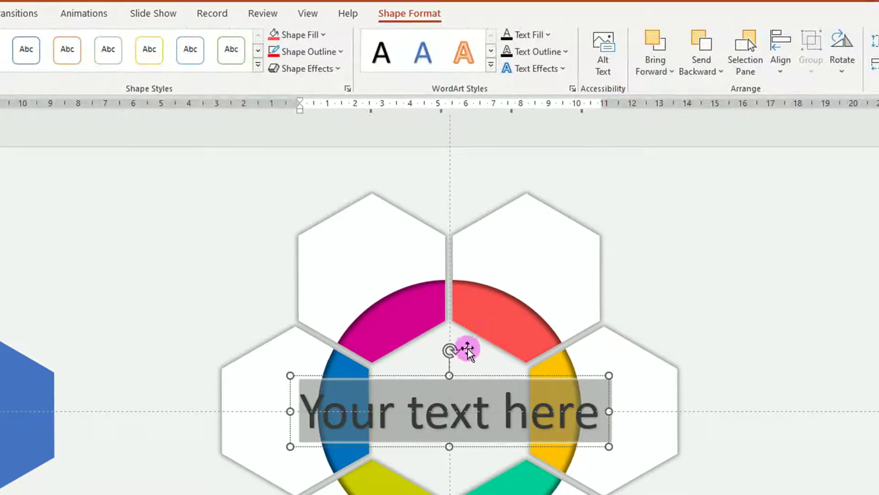
left_click_drag(482, 375, 665, 210)
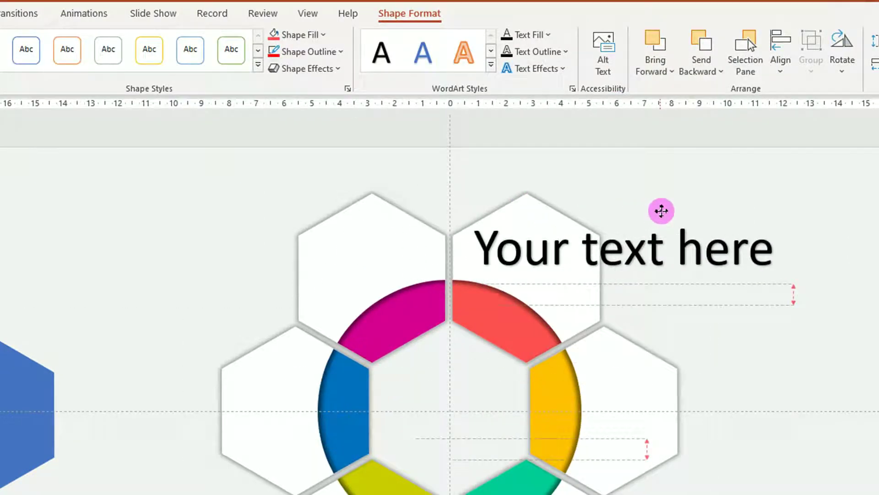
left_click(487, 246)
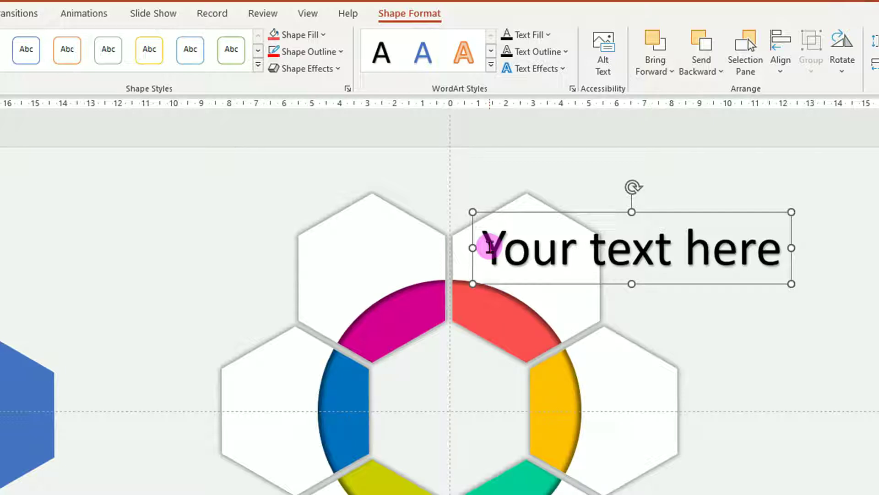
left_click_drag(489, 247, 876, 245)
type("Sub Title Co")
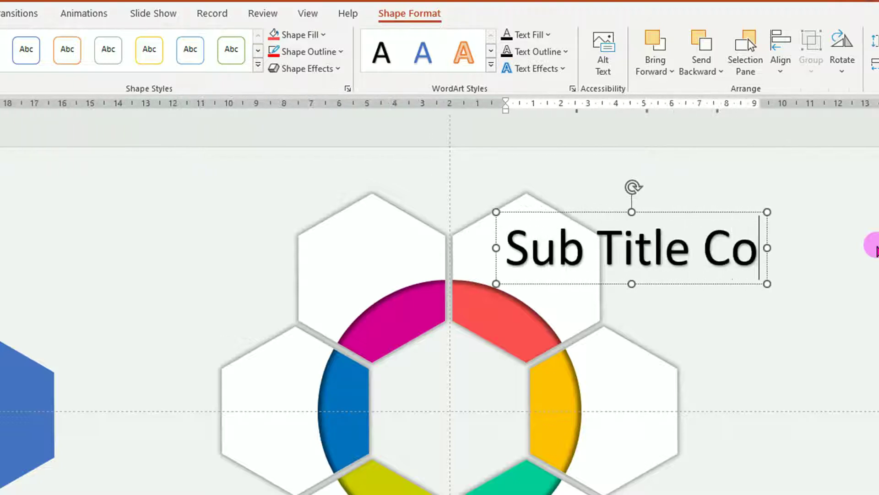
type("ntent")
left_click(565, 212)
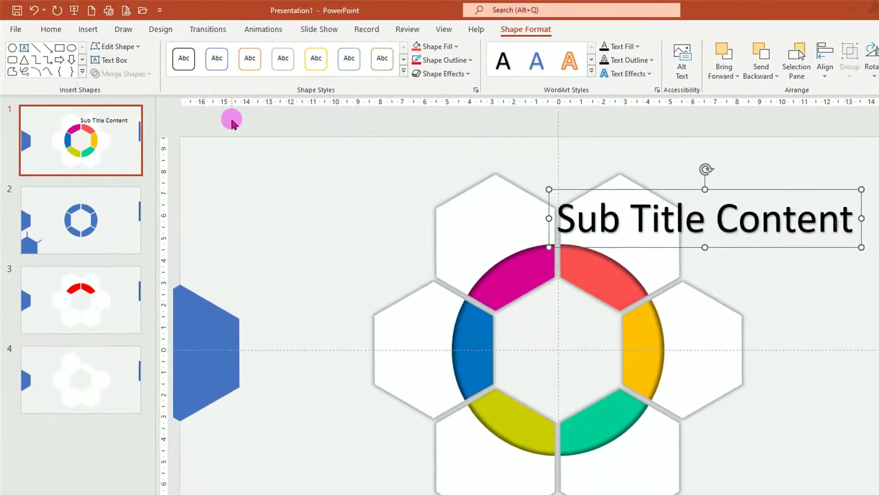
left_click(57, 29)
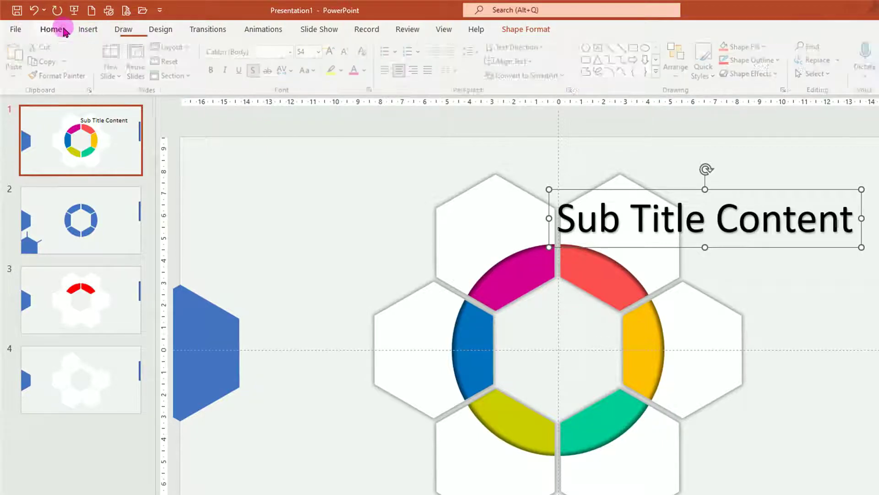
Format the subtitle as grey 20 pt Tw Cen MT.
left_click(294, 51)
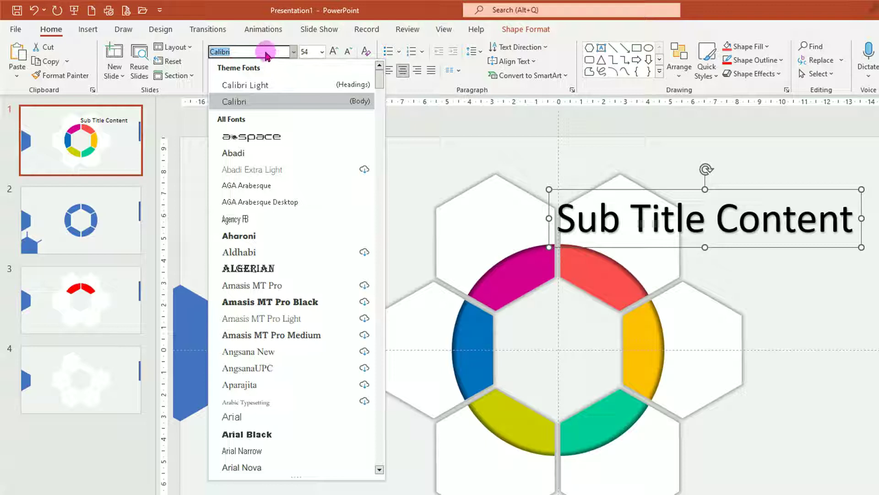
type("Tw Cen MT")
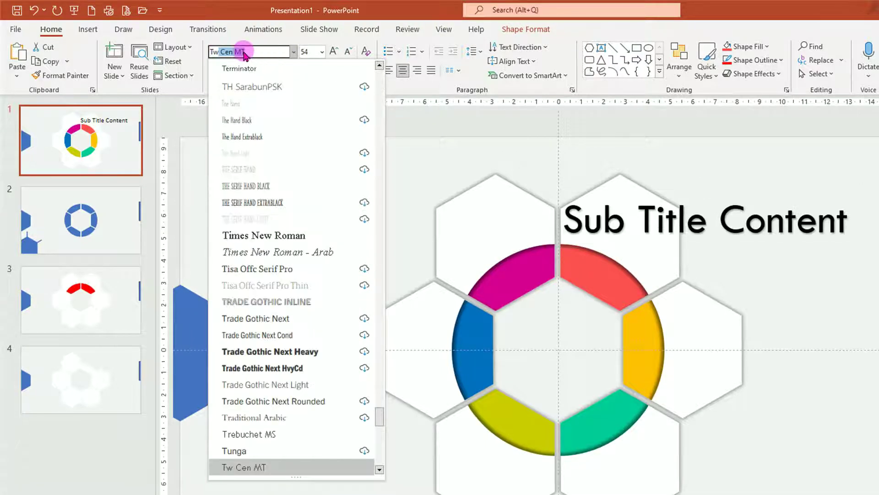
left_click(256, 467)
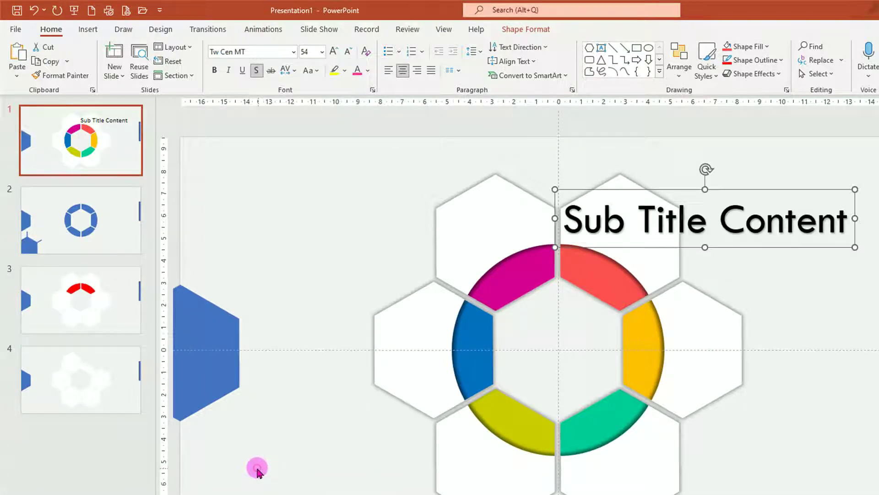
left_click(323, 53)
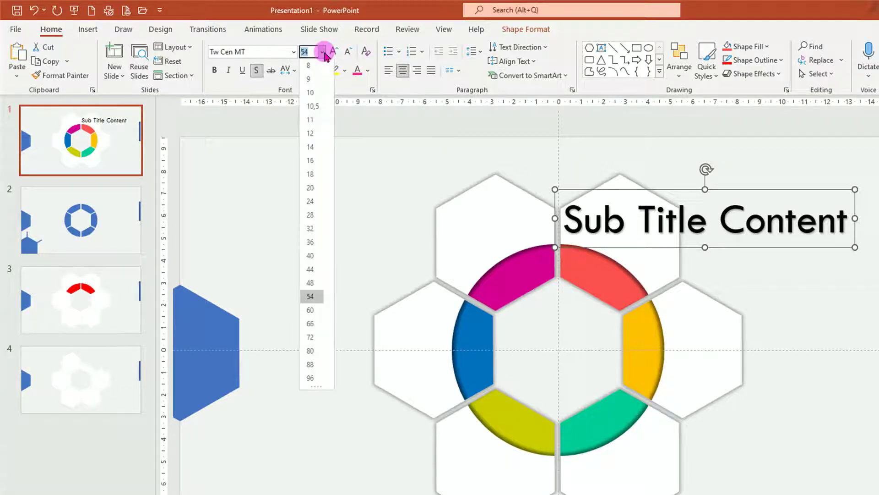
left_click(314, 189)
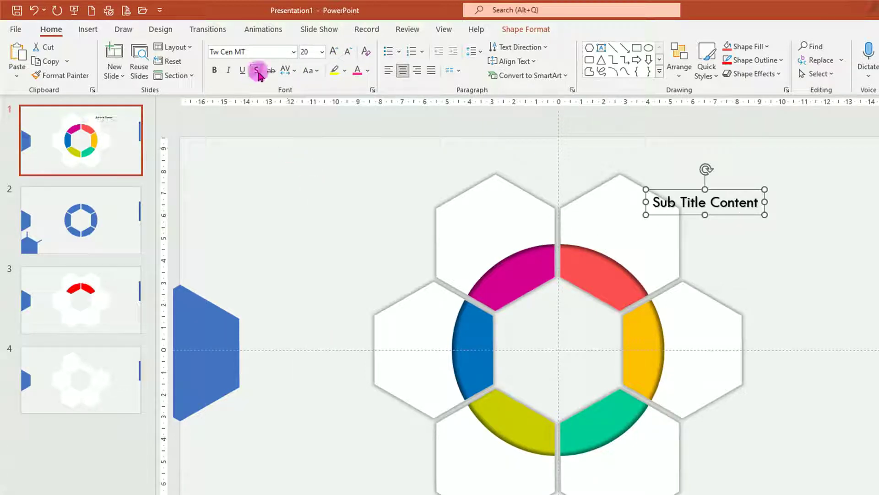
left_click(367, 70)
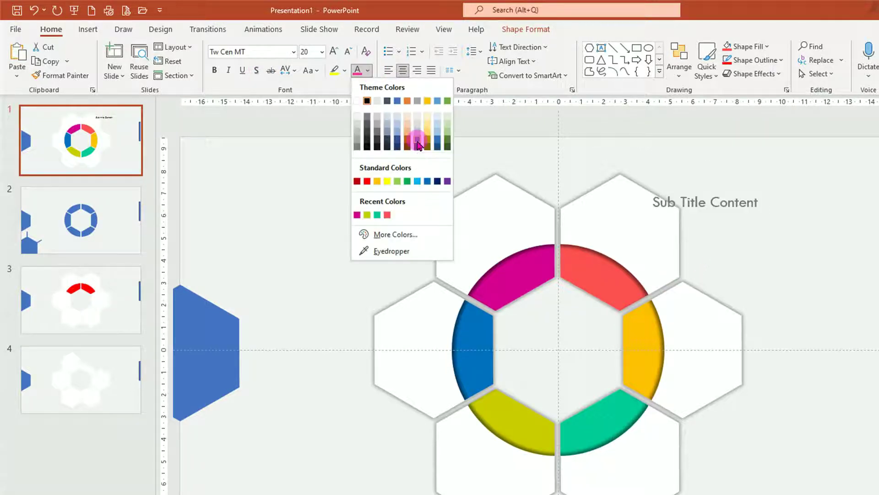
left_click(417, 139)
Centre the subtitle on two lines in the upper-right hexagon and copy it to the right hexagon.
left_click_drag(736, 215, 652, 246)
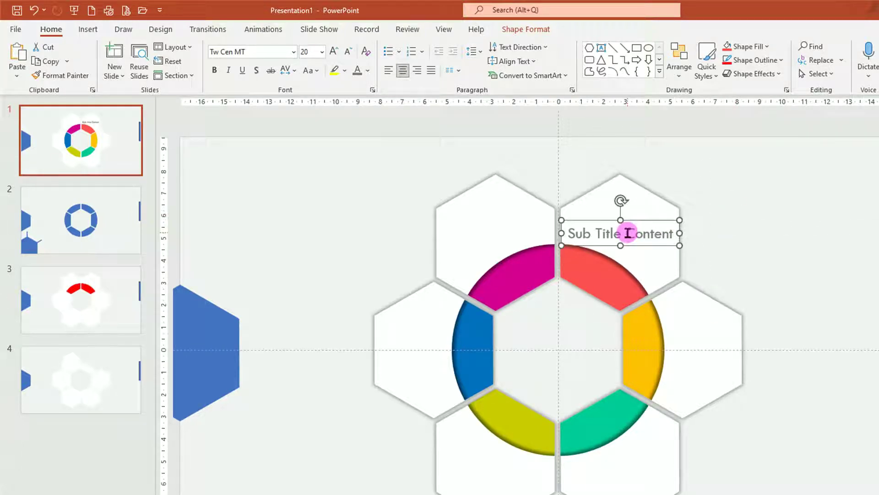
left_click(628, 233)
key("Return")
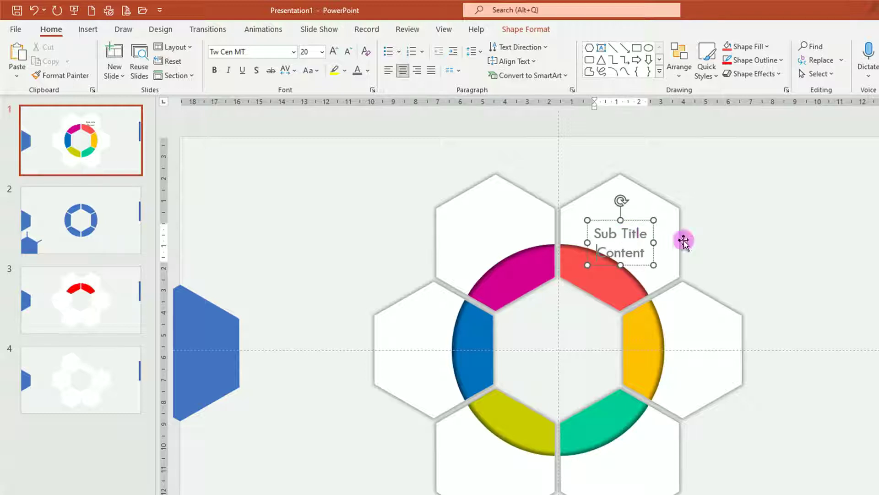
left_click_drag(655, 251, 653, 246)
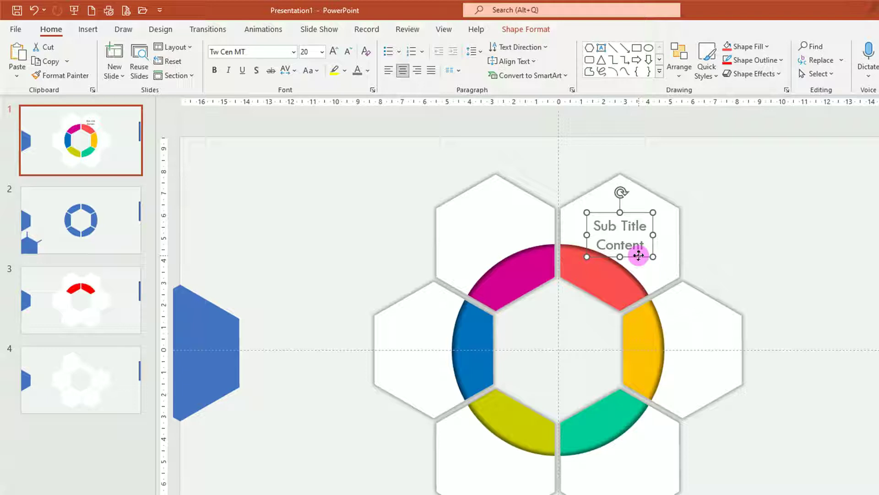
mouse_move(642, 261)
left_mouse_down()
mouse_move(718, 377)
mouse_move(656, 489)
mouse_move(522, 481)
mouse_move(456, 338)
mouse_move(525, 224)
left_mouse_up()
Send the red and yellow ring segments behind the hexagons.
left_click(753, 260)
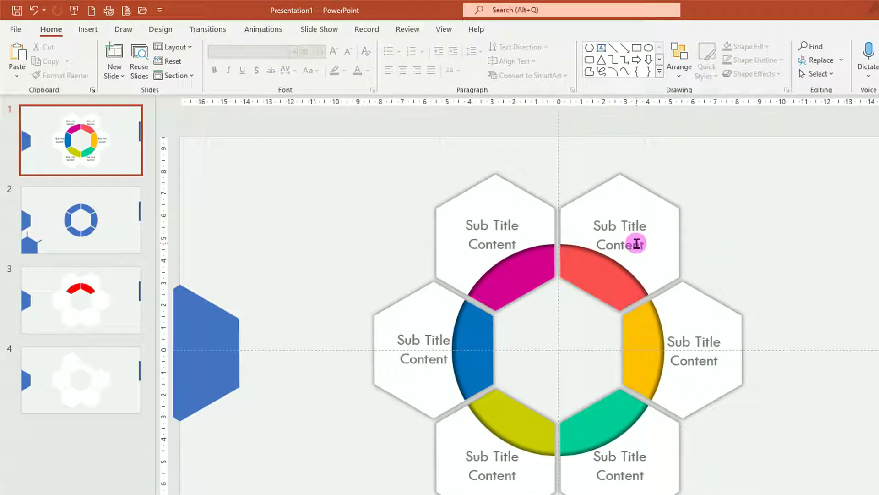
left_click(675, 213)
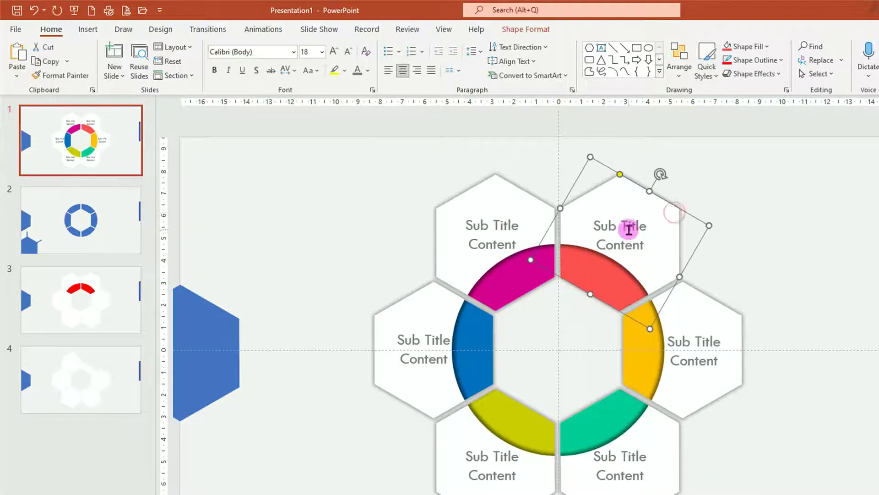
left_click(793, 216)
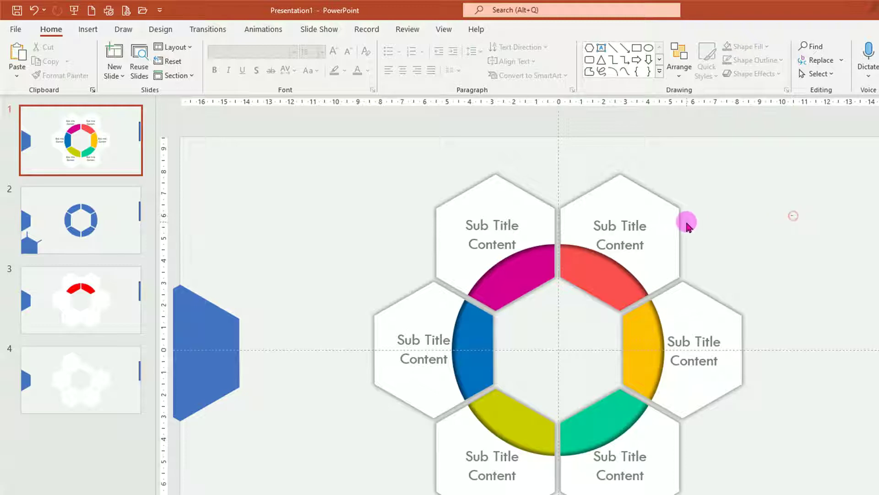
left_click(671, 219)
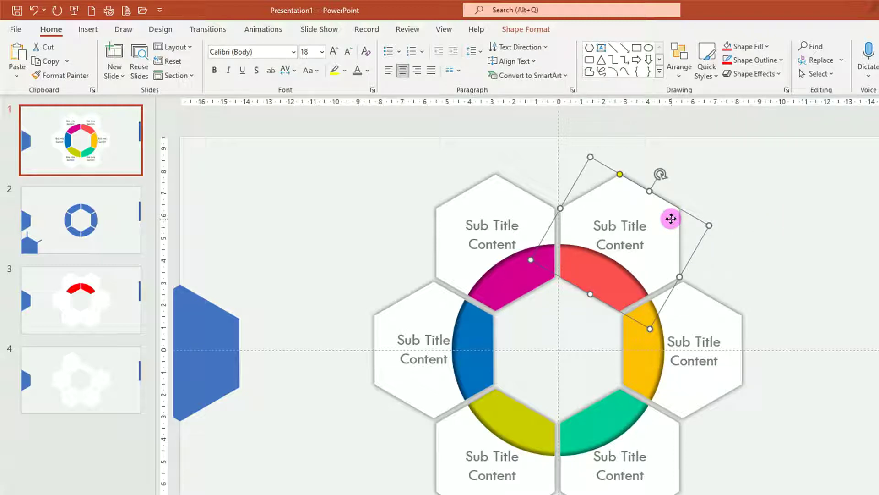
left_click(633, 227, "shift")
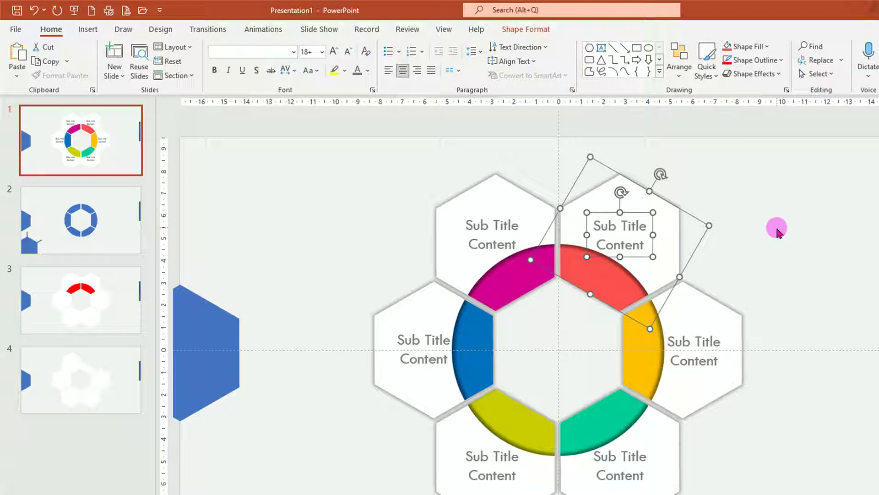
key("Delete")
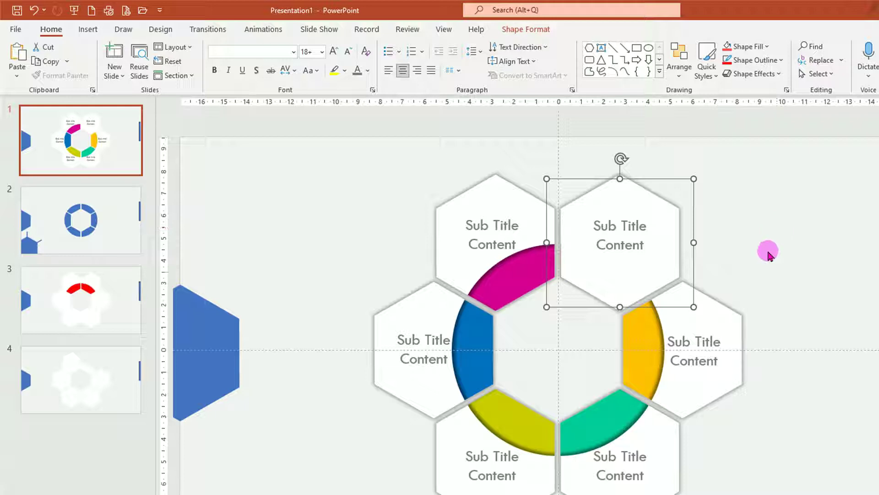
left_click(718, 391)
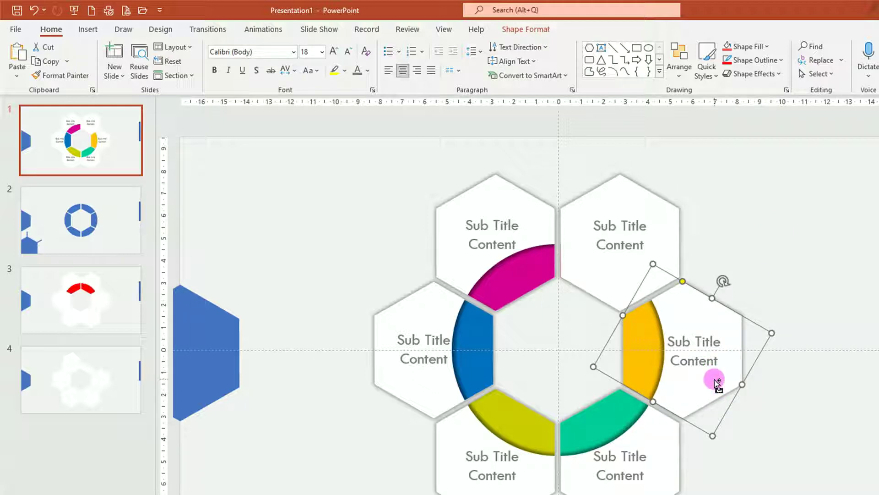
left_click(706, 342)
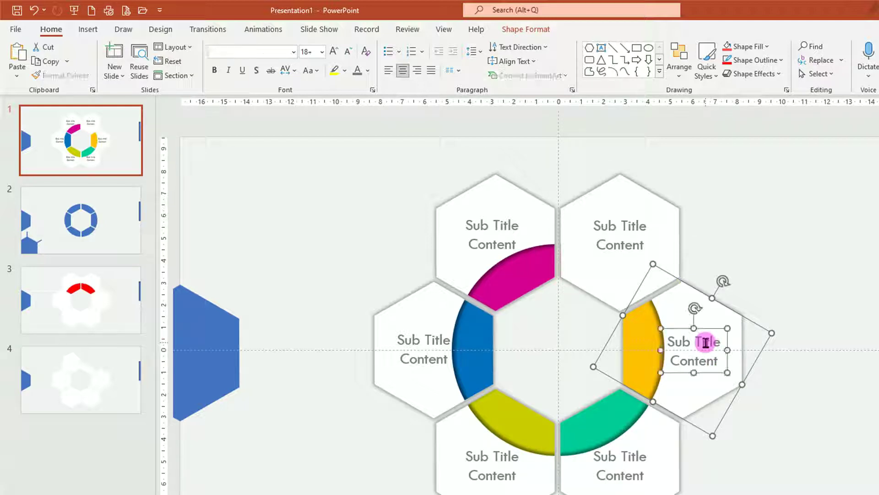
key("ctrl+z")
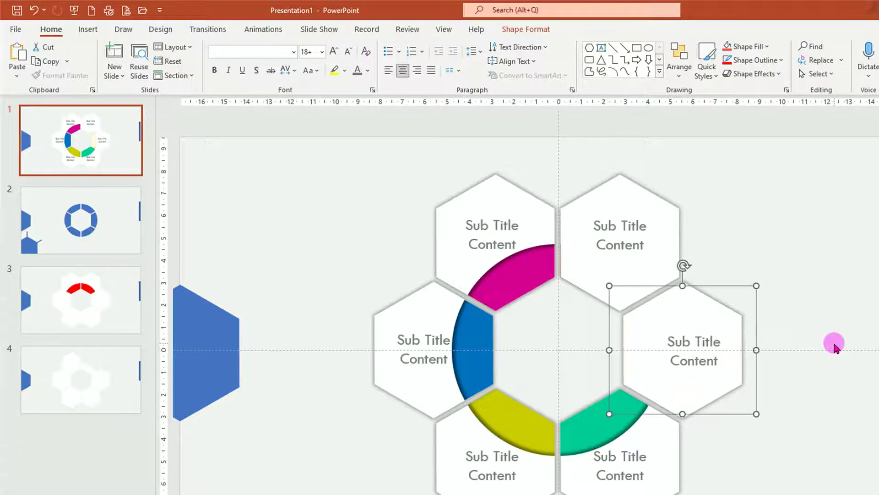
Send the green, lime, blue and magenta ring segments behind the hexagons.
left_click(673, 481)
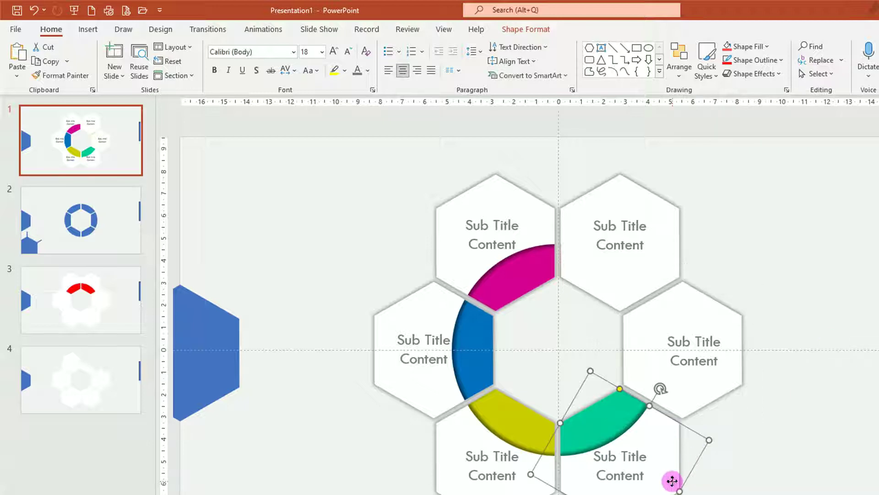
left_click(632, 476)
key("ctrl+z")
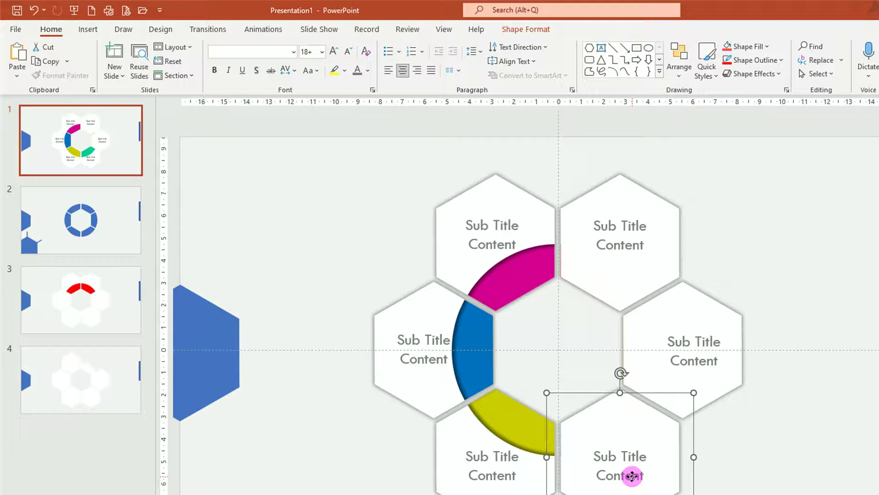
key("Delete")
left_click(406, 390)
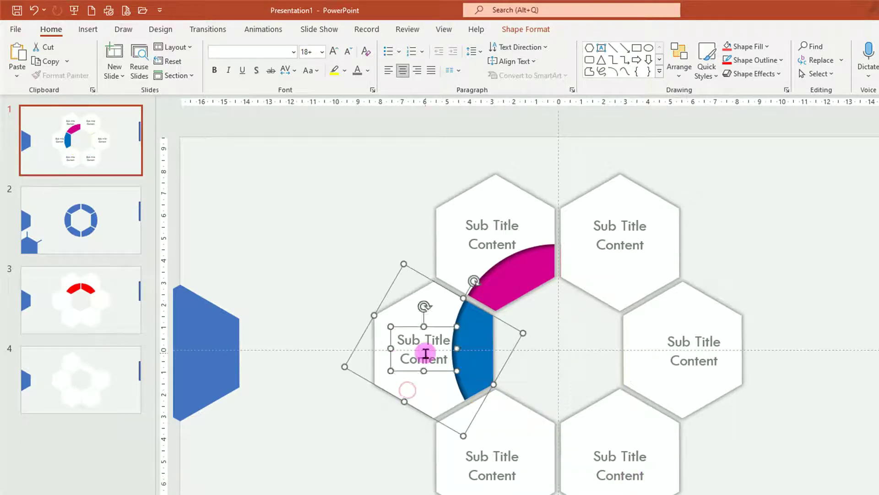
key("Delete")
left_click(464, 261)
key("Delete")
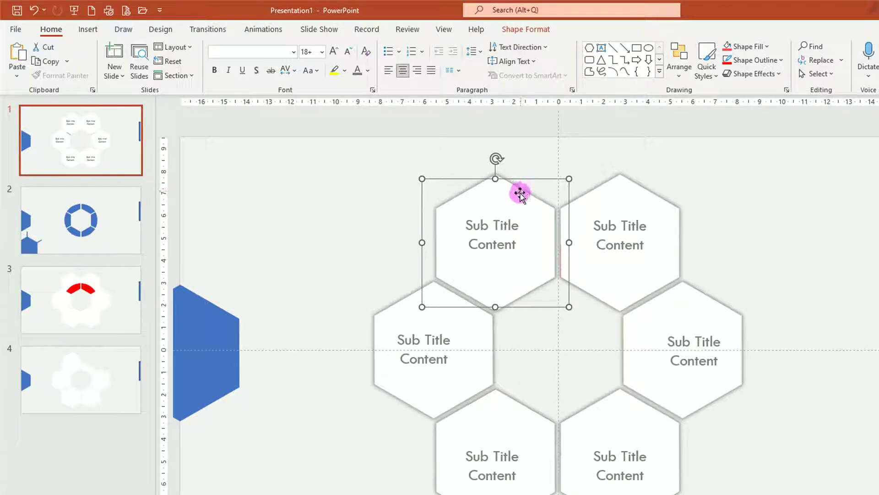
left_click(659, 214, "shift")
Select all six hexagons and Send to Back so the coloured ring sits in front.
left_click(718, 323, "shift")
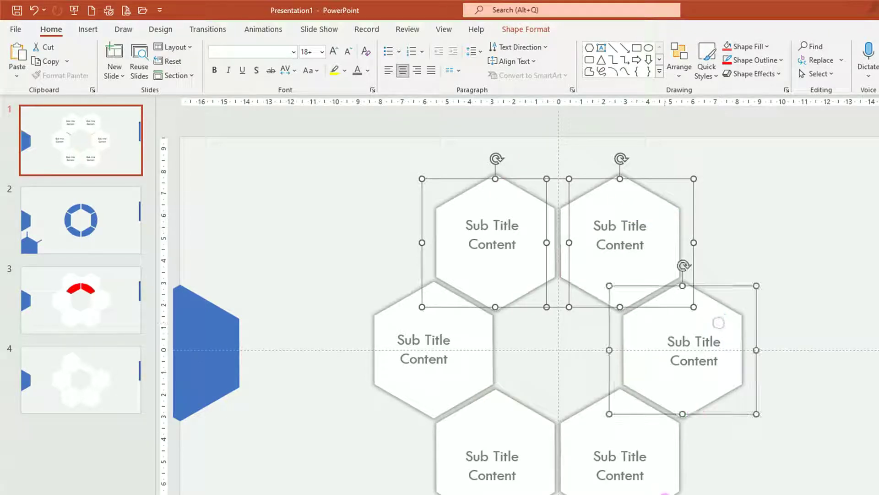
left_click(657, 490, "shift")
left_click(462, 481, "shift")
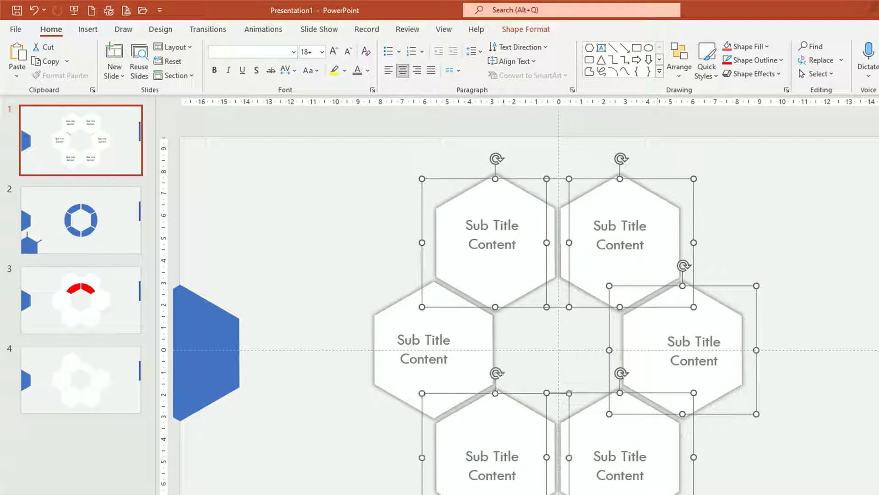
left_click(404, 397, "shift")
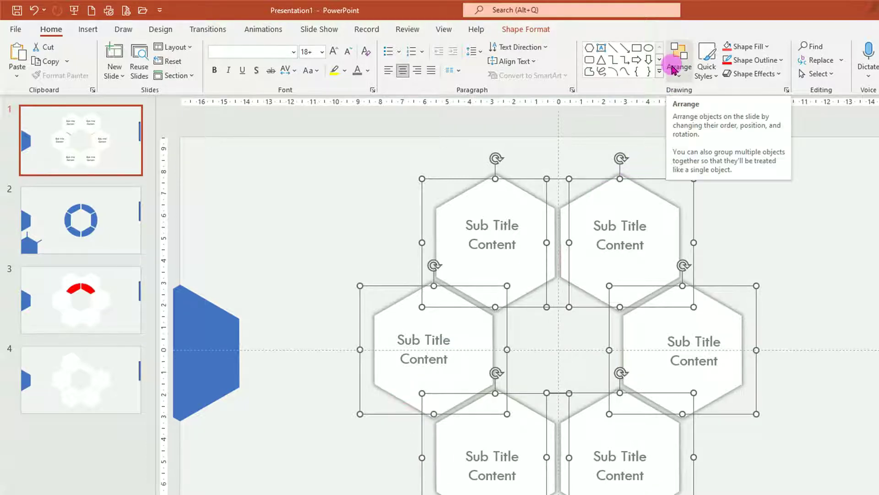
left_click(680, 58)
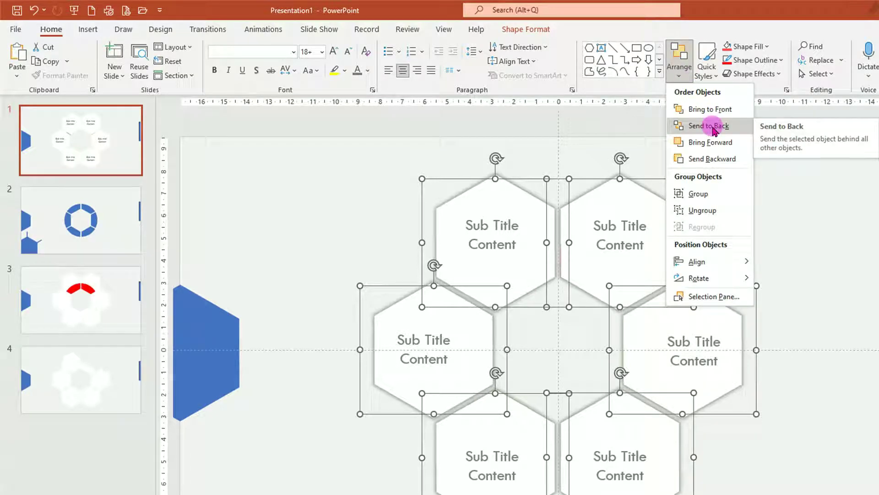
left_click(523, 30)
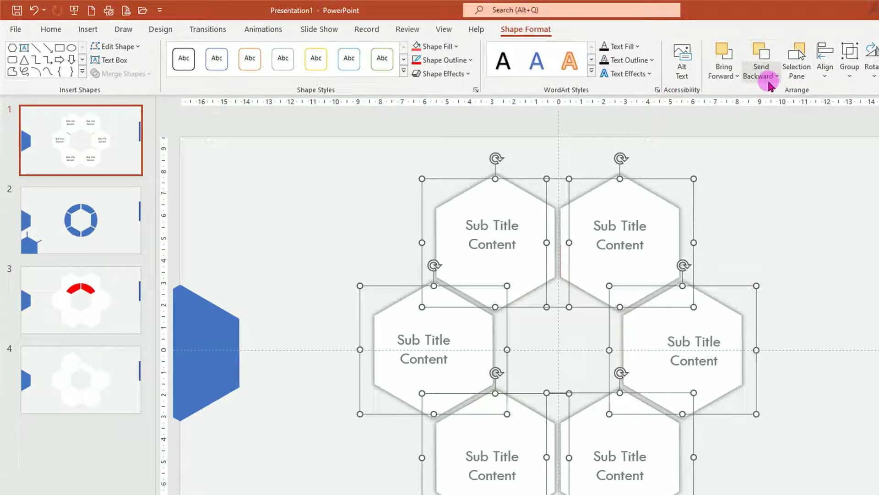
left_click(778, 77)
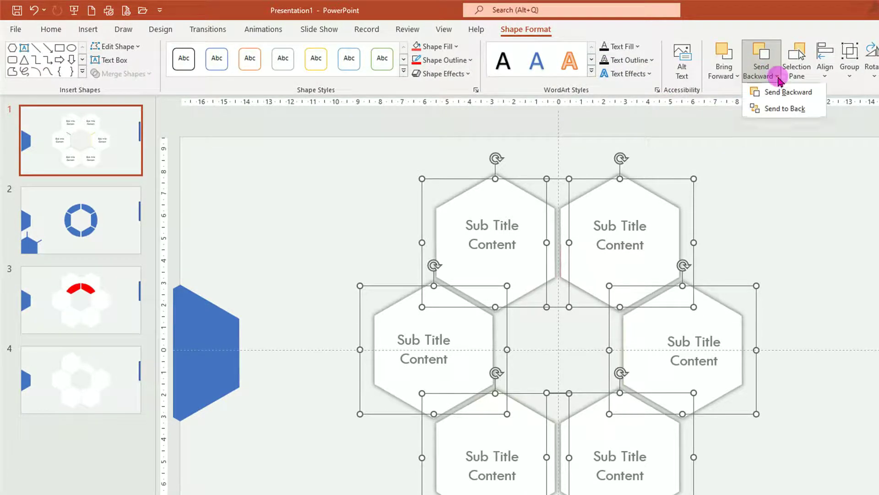
left_click(785, 108)
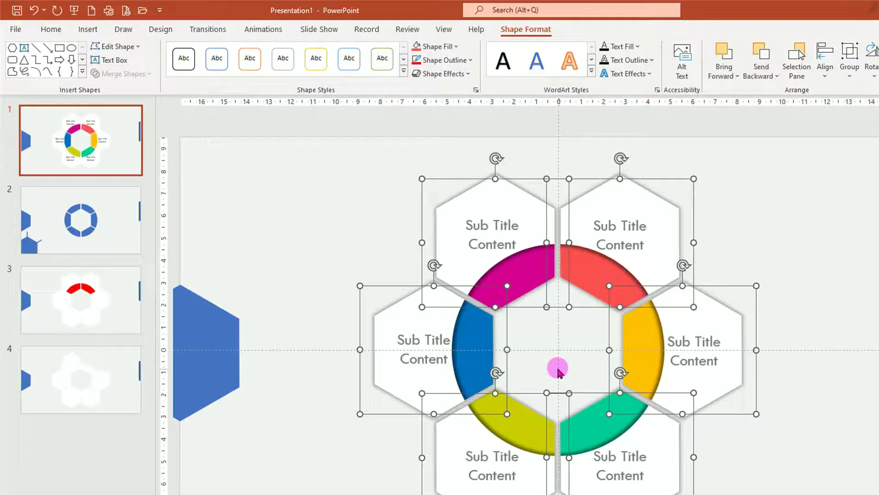
left_click(797, 194)
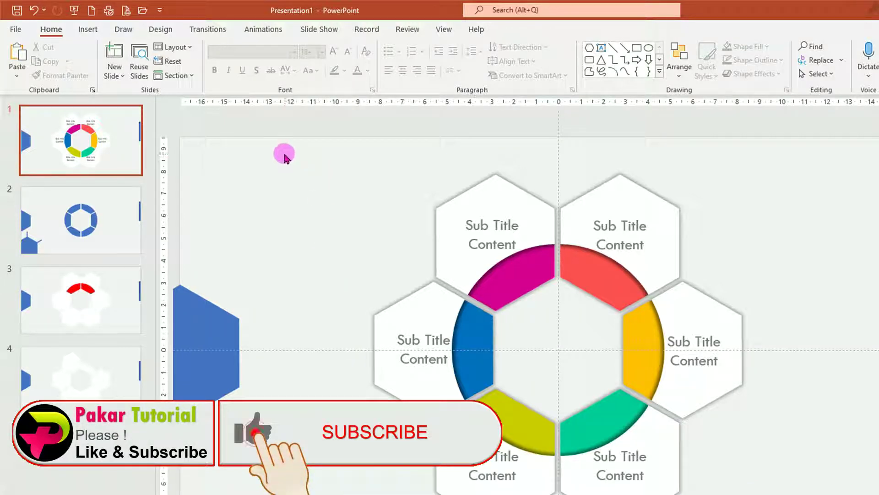
Switch the ribbon to the Insert tab.
left_click(88, 30)
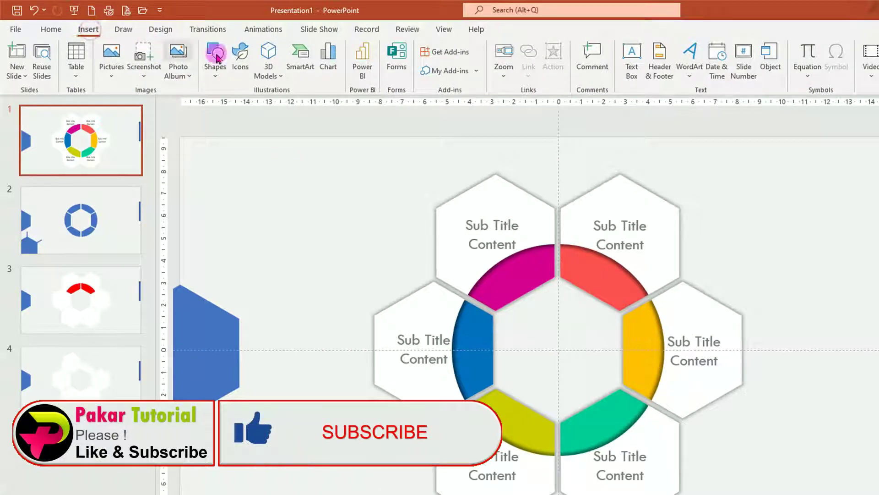
left_click(238, 66)
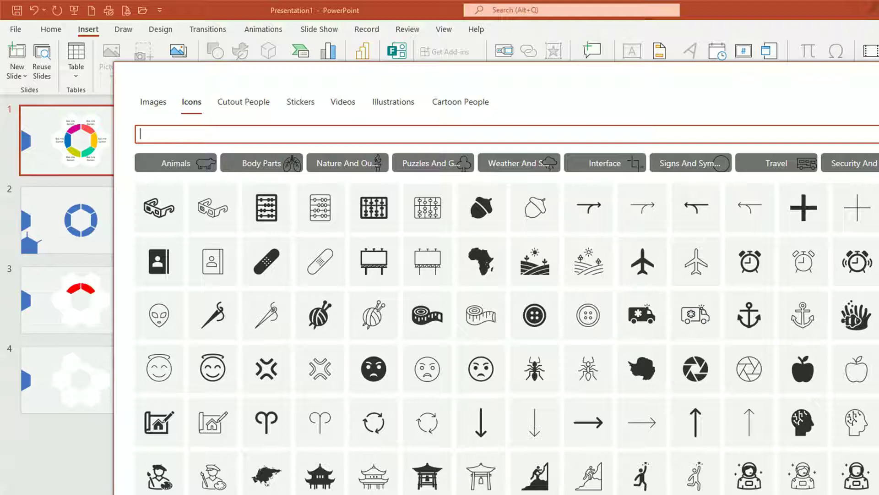
key("Escape")
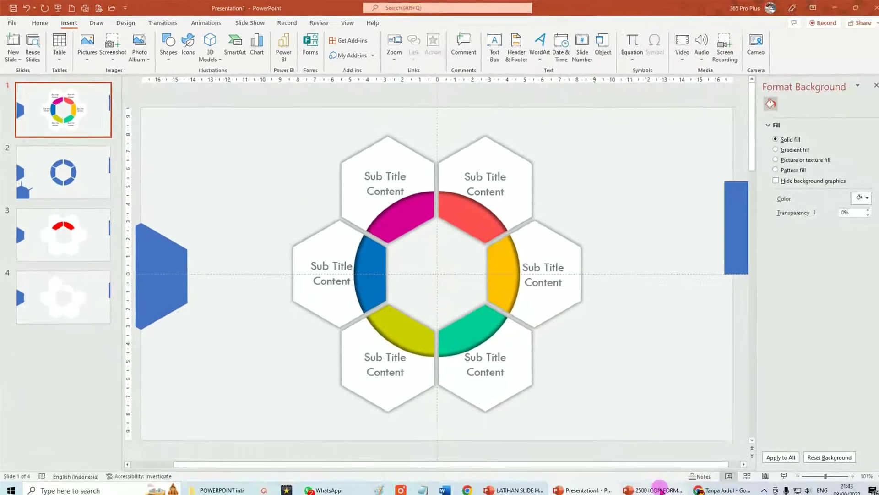
left_click(659, 490)
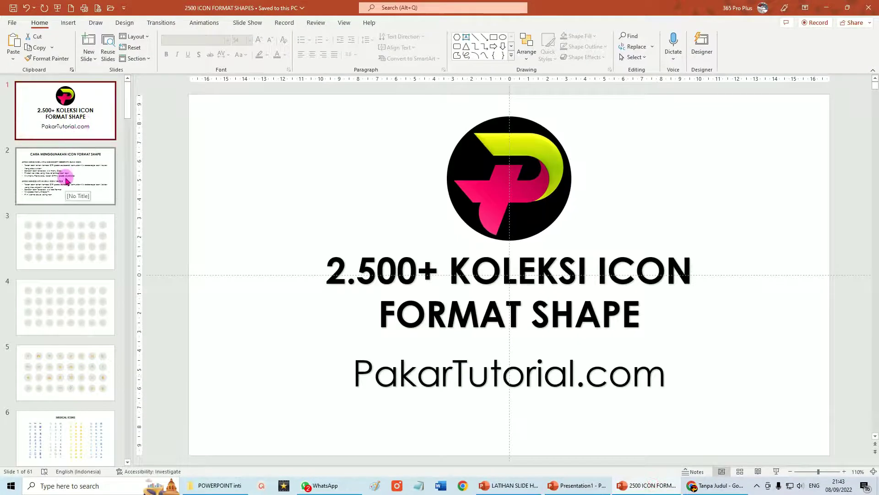
Go to slide 25, 'Fully Editable Icon Sets: A', in the icon file.
scroll(65, 181, "down", 5)
scroll(65, 181, "down", 1)
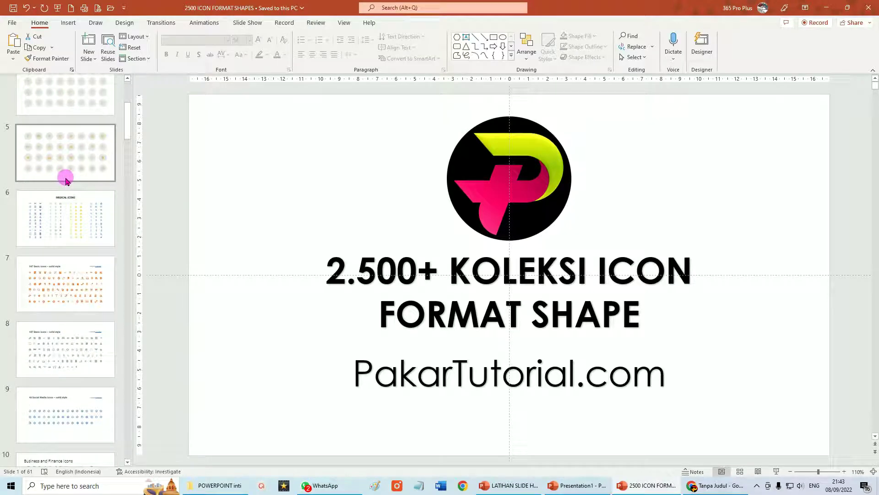
scroll(65, 181, "down", 6)
scroll(66, 177, "down", 7)
scroll(67, 177, "down", 7)
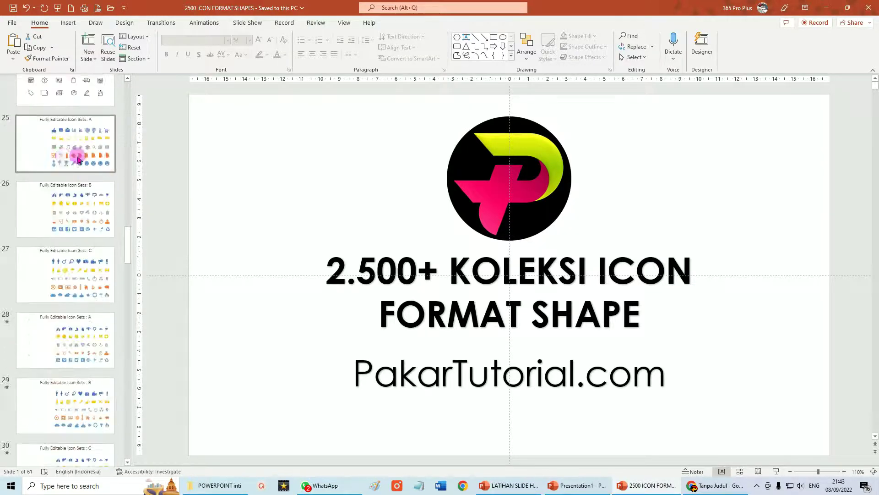
left_click(79, 154)
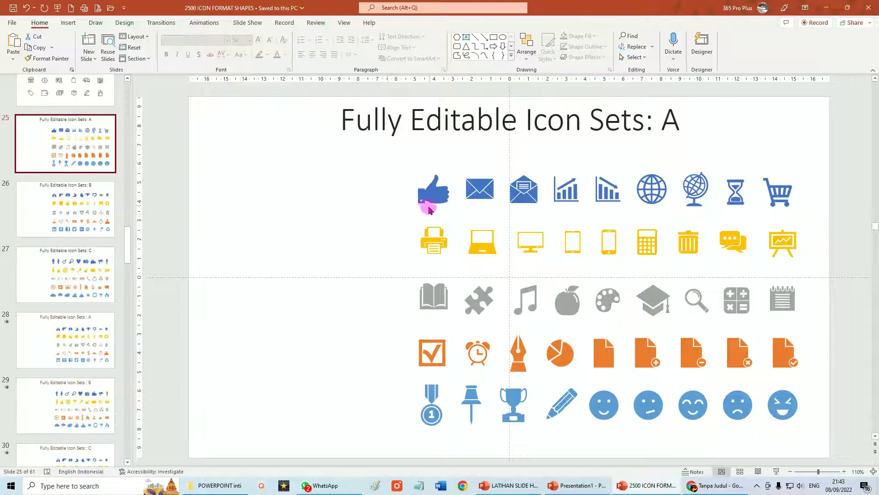
Copy the thumbs-up, envelope, bar-chart, globe and magnifier icons and return to Presentation1.
left_click(436, 195)
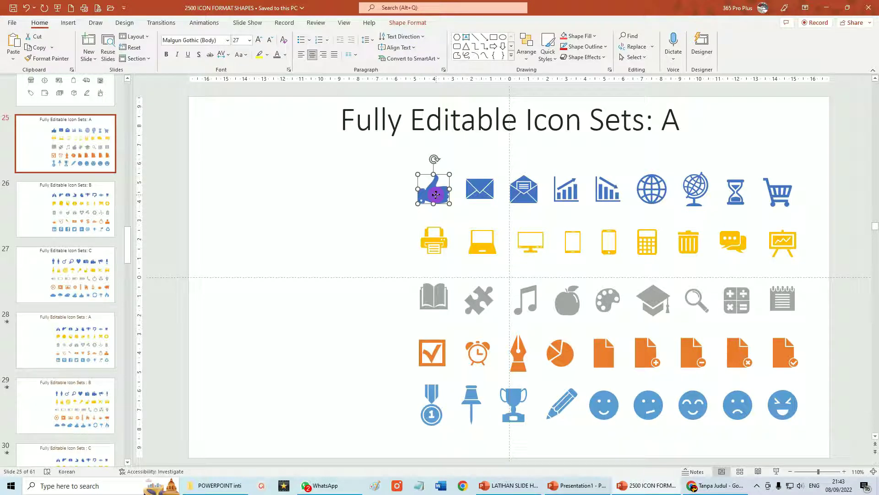
left_click(476, 192, "shift")
left_click(570, 191, "shift")
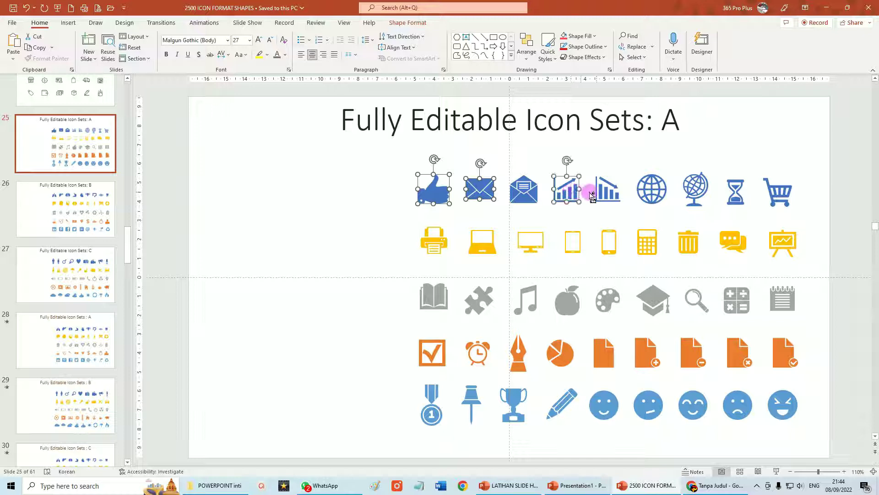
left_click(656, 191, "shift")
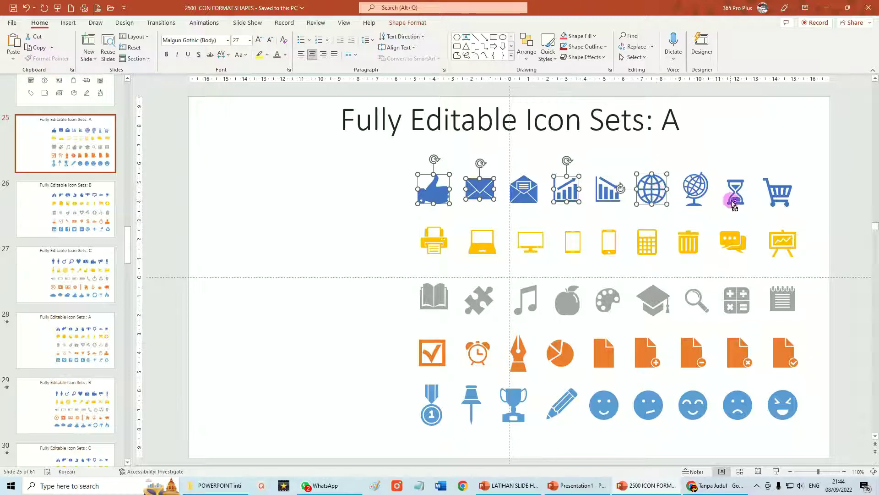
left_click(695, 299, "shift")
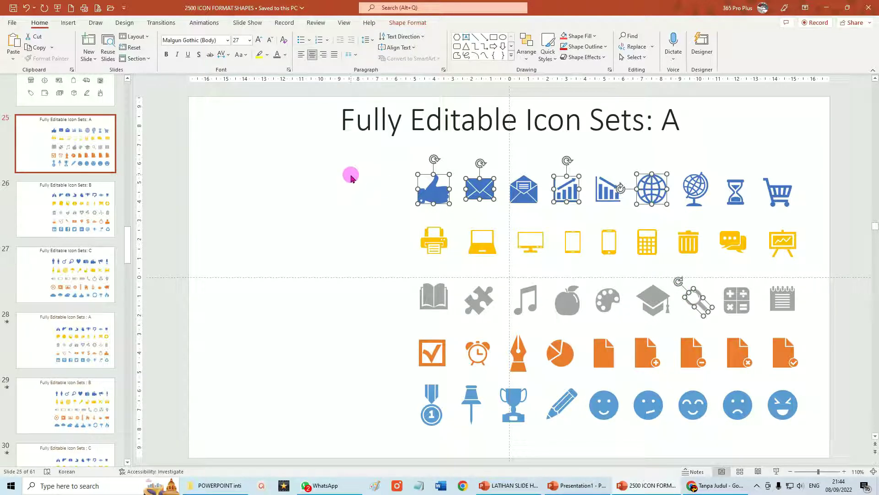
left_click(36, 48)
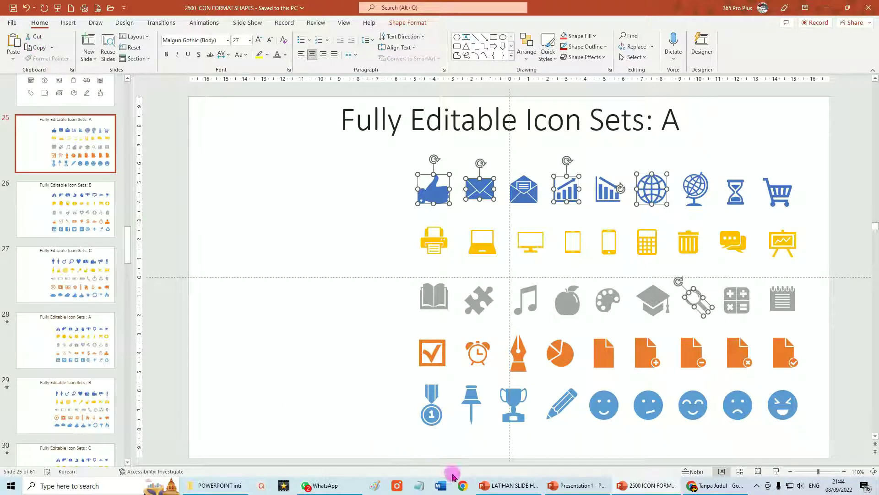
left_click(578, 489)
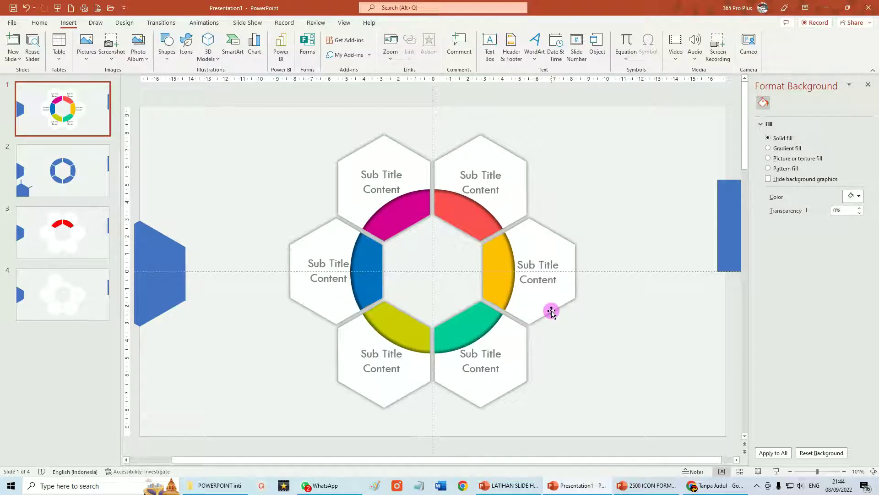
Paste the copied icons onto slide 1 and shrink them to a smaller size.
key("ctrl+v")
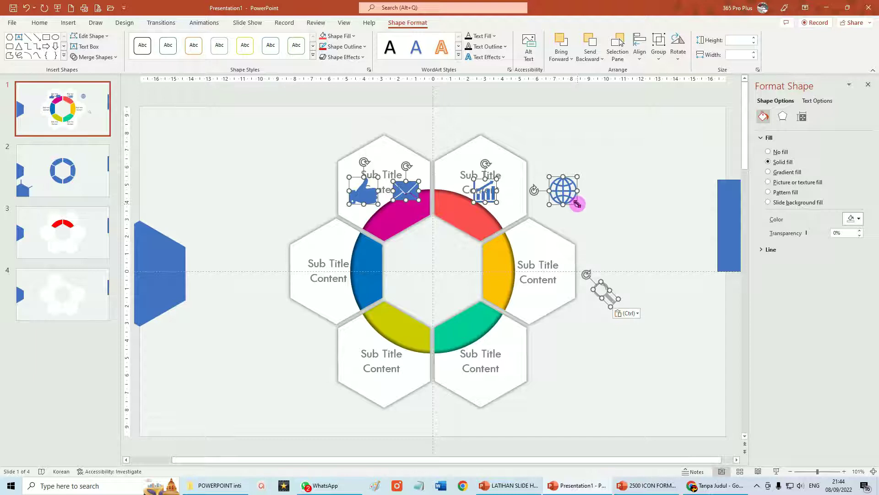
left_click_drag(577, 204, 567, 195)
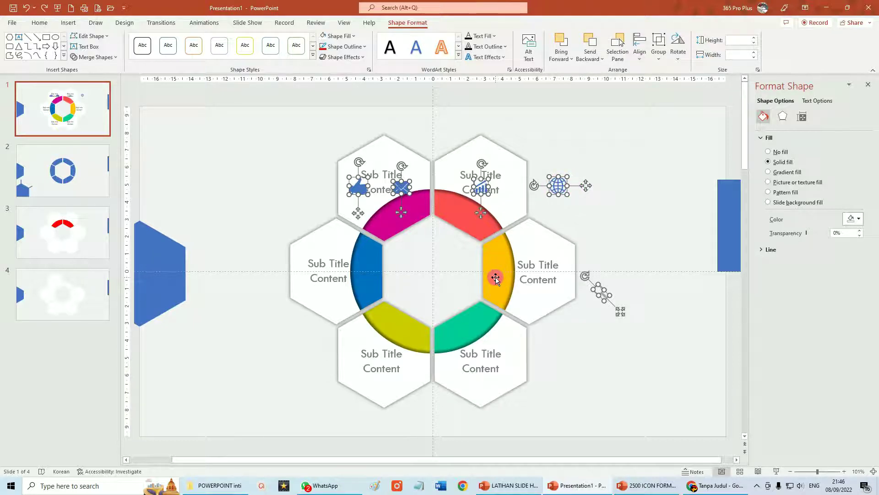
left_click(587, 187)
Place the globe, chart, thumbs-up, envelope, magnifier and trophy icons on separate ring segments.
left_click_drag(558, 186, 465, 214)
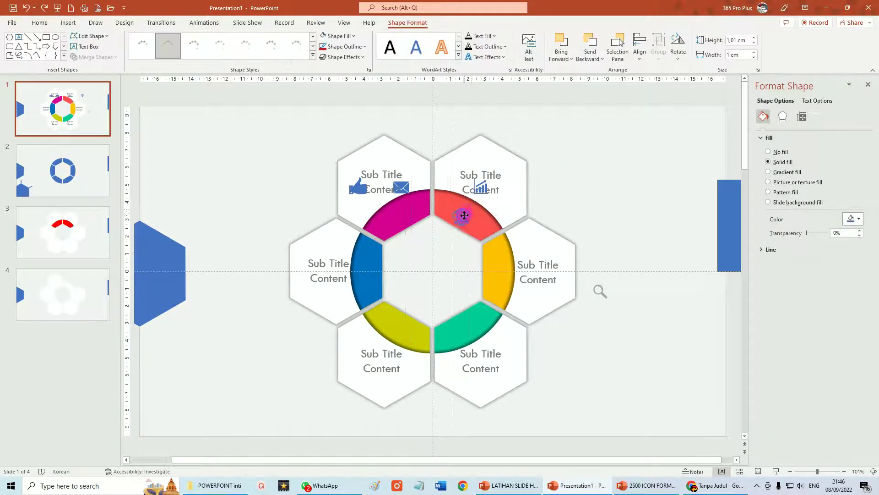
left_click_drag(481, 186, 465, 326)
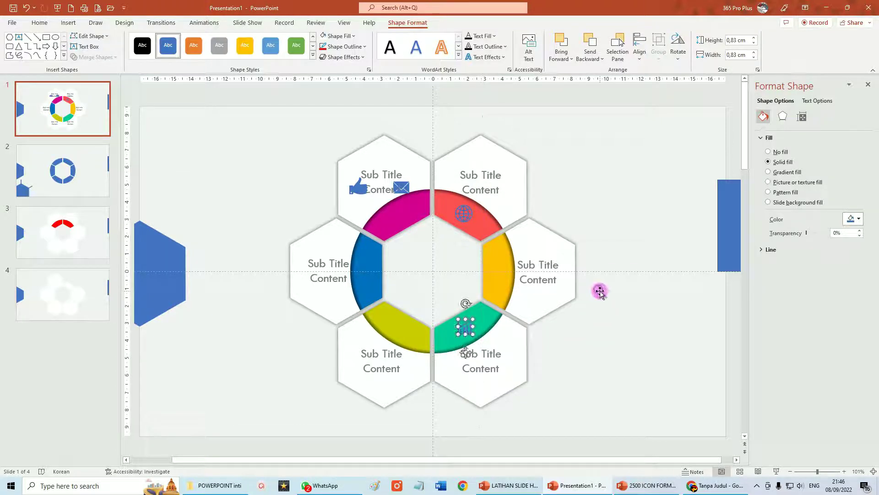
left_click_drag(600, 292, 367, 272)
left_click_drag(359, 185, 499, 269)
left_click_drag(401, 188, 399, 216)
mouse_move(582, 274)
left_mouse_down()
mouse_move(433, 380)
mouse_move(399, 326)
left_mouse_up()
left_click(559, 399)
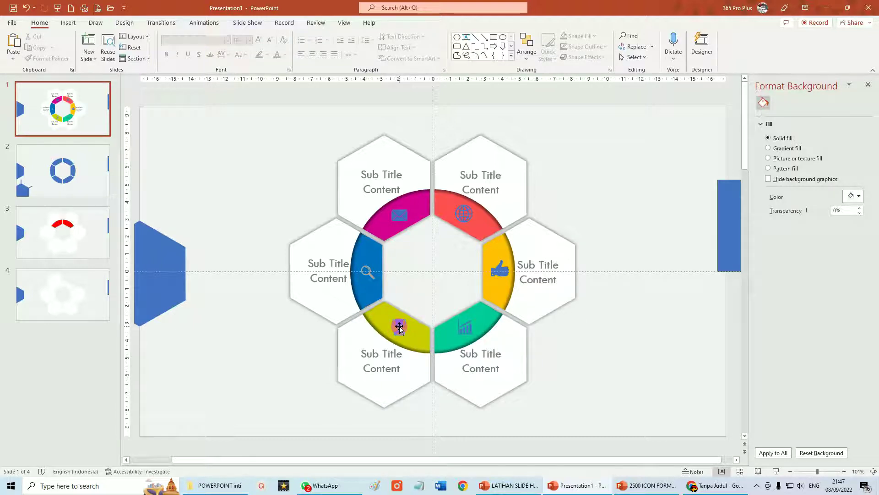
Select all six icons sitting on the ring segments.
left_click(399, 328)
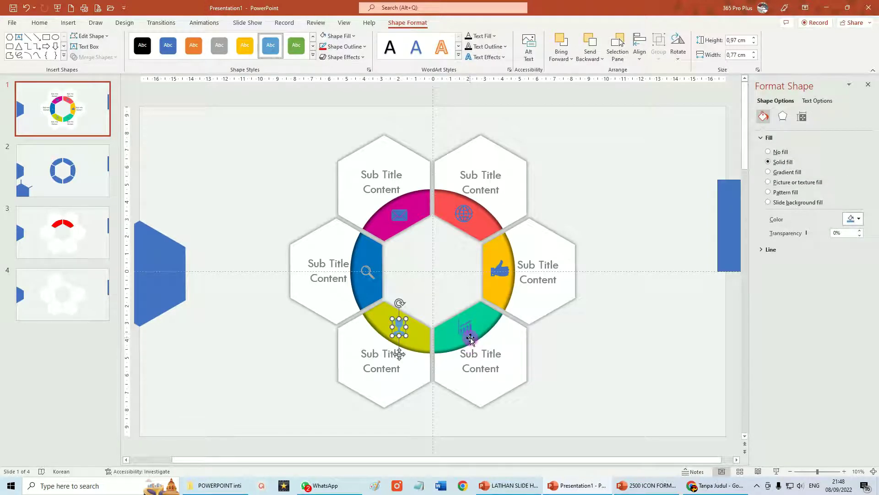
left_click(466, 330, "shift")
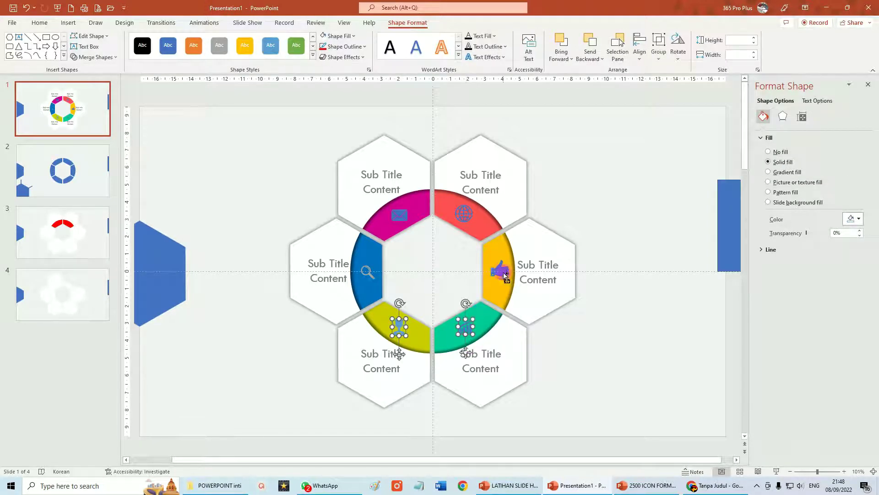
left_click(500, 269, "shift")
left_click(406, 213, "shift")
left_click(366, 270, "shift")
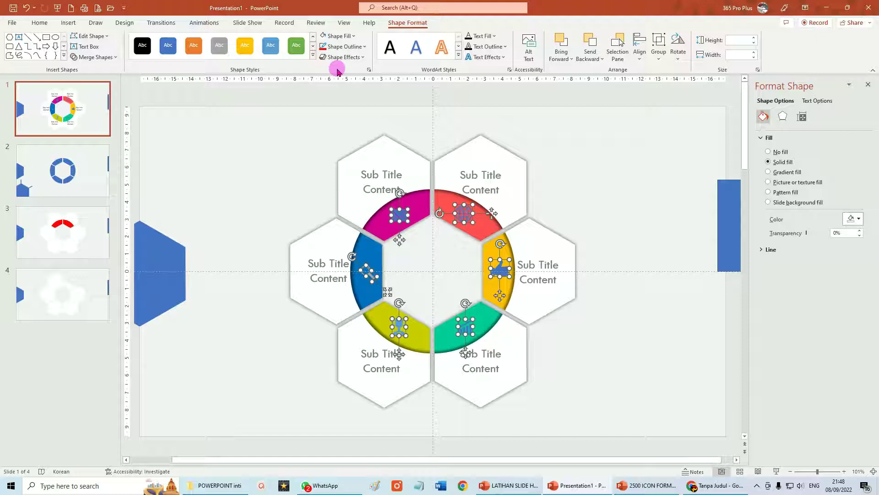
left_click(355, 36)
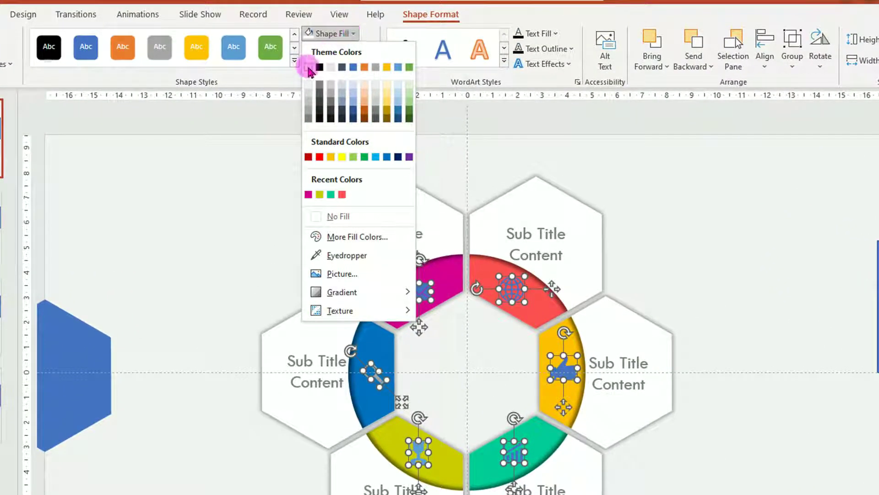
Fill the selected icons with White, then deselect them.
left_click(308, 68)
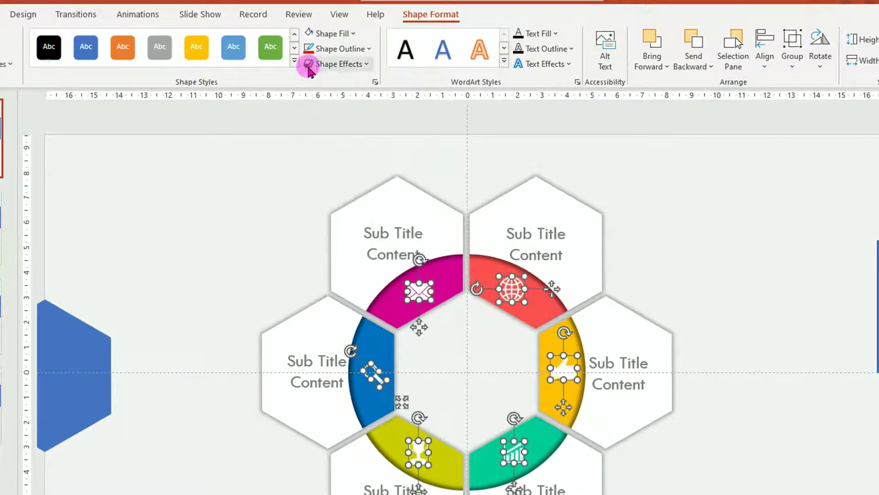
left_click(719, 270)
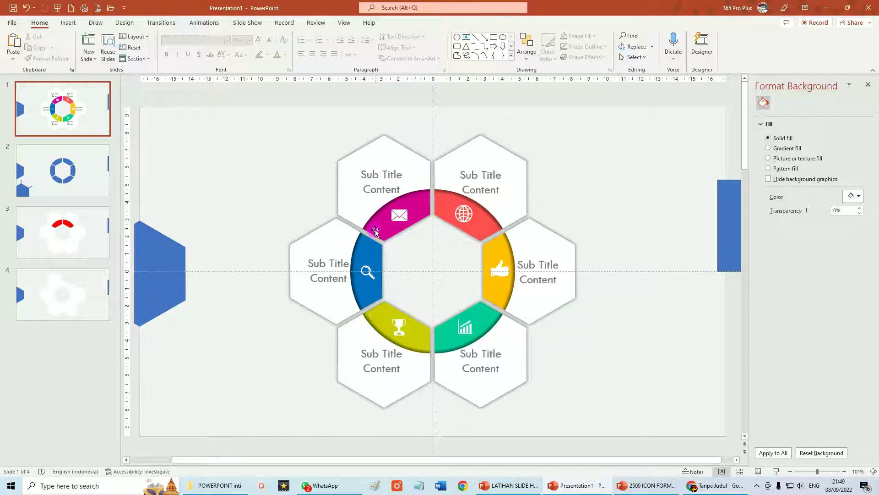
Zoom in and add vertical guides left of centre, on the right, and further left.
left_click_drag(427, 126, 434, 133)
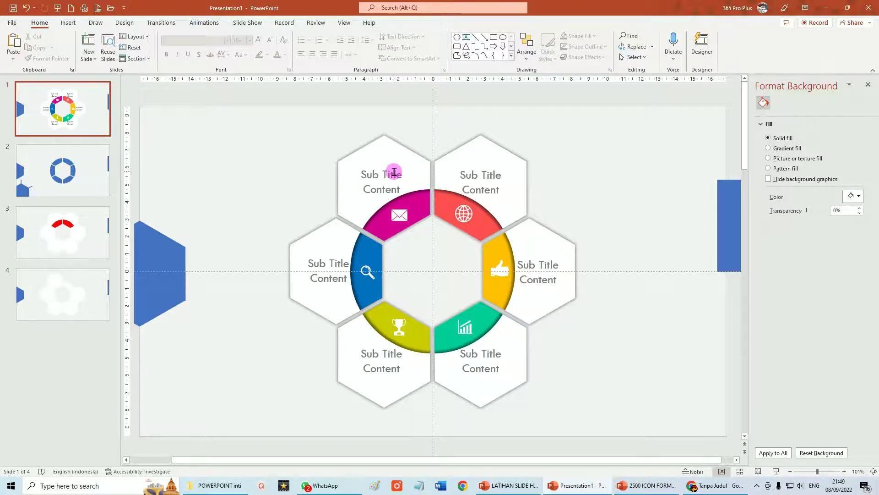
scroll(394, 172, "up", 2, "ctrl")
scroll(394, 172, "up", 3, "ctrl")
scroll(393, 172, "up", 3, "ctrl")
scroll(427, 126, "up", 2, "ctrl")
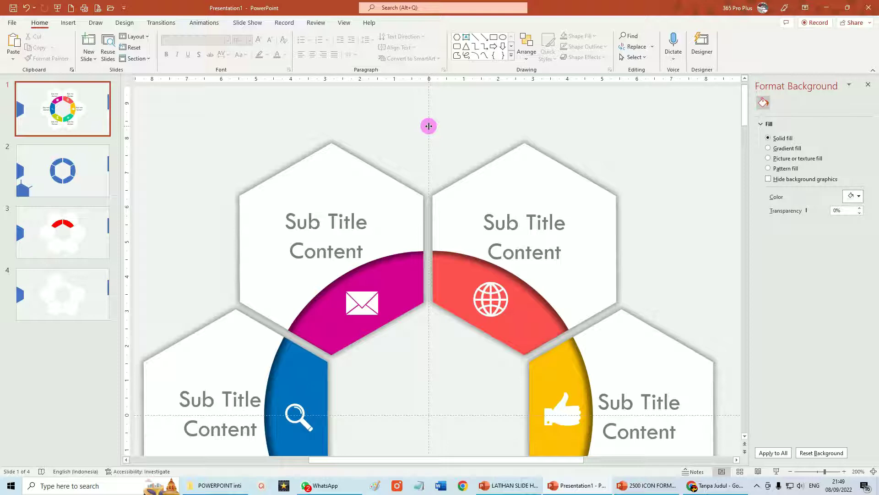
left_click_drag(428, 126, 332, 124)
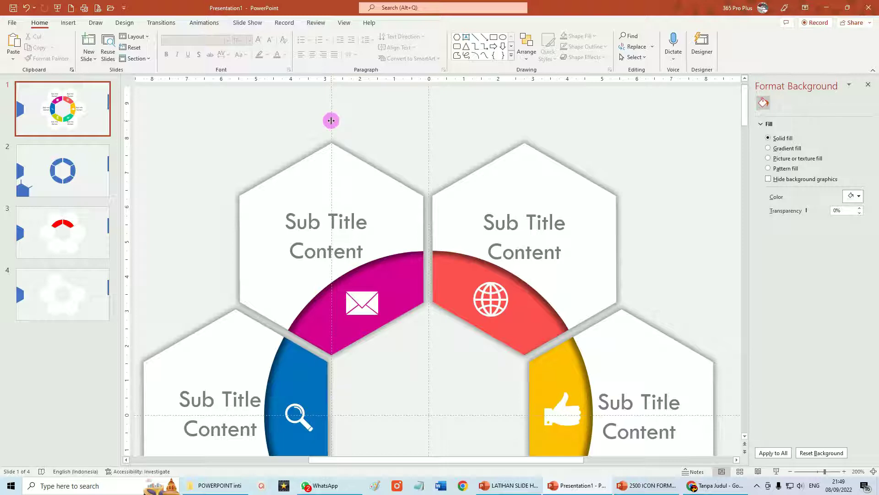
mouse_move(331, 121)
left_mouse_down()
mouse_move(525, 126)
mouse_move(526, 116)
mouse_move(622, 129)
left_mouse_up()
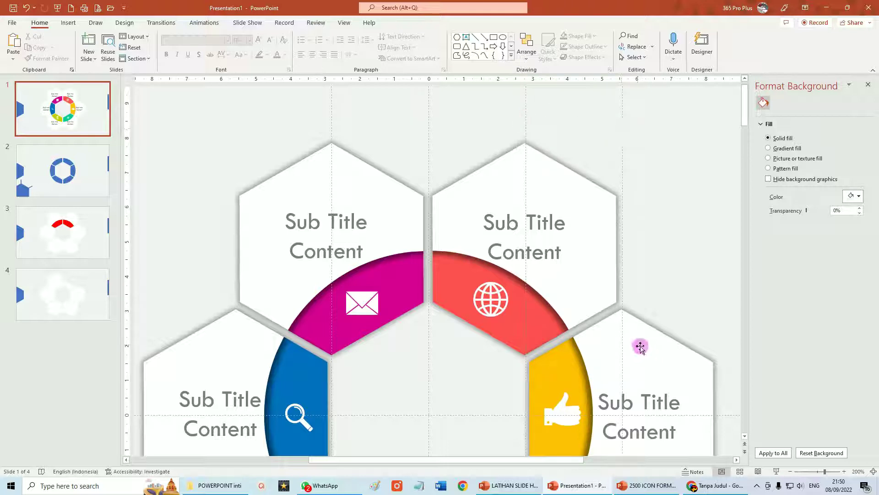
left_click_drag(332, 127, 241, 134)
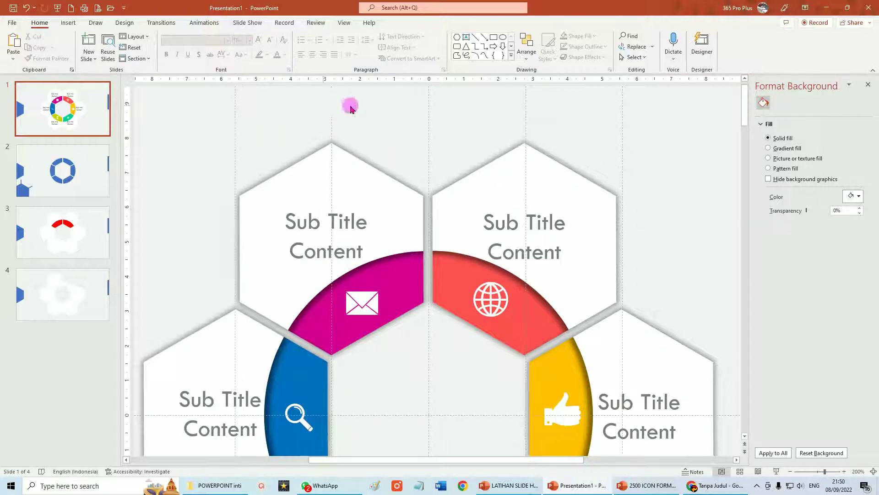
Add one horizontal guide across the upper hexagons and another across the lower hexagons.
scroll(490, 185, "down", 1)
scroll(490, 185, "down", 2)
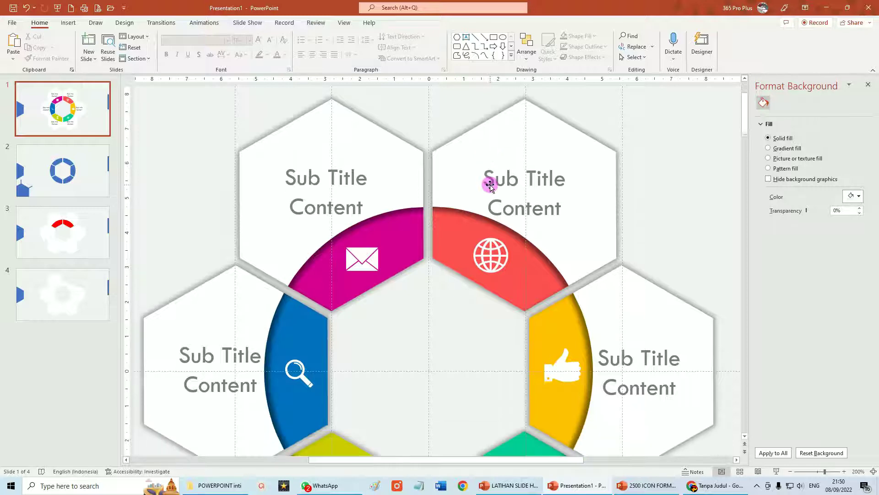
scroll(490, 183, "down", 1)
scroll(490, 184, "down", 1)
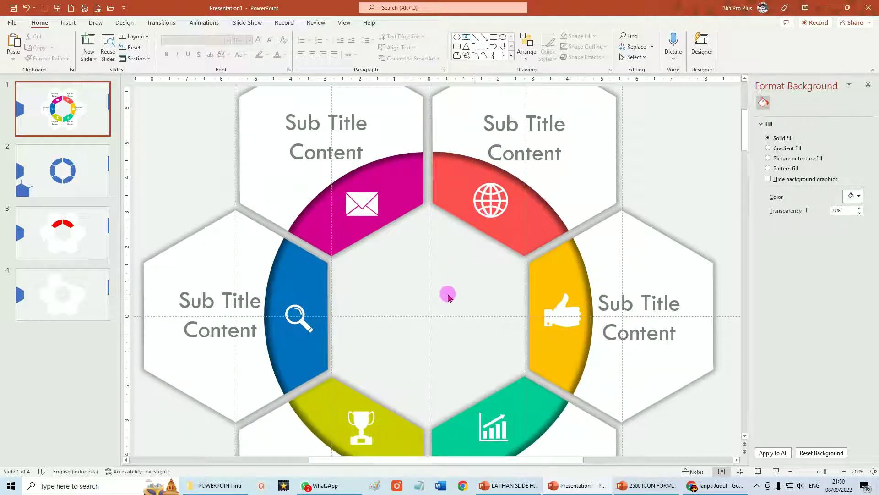
scroll(448, 295, "up", 1)
scroll(458, 330, "up", 1)
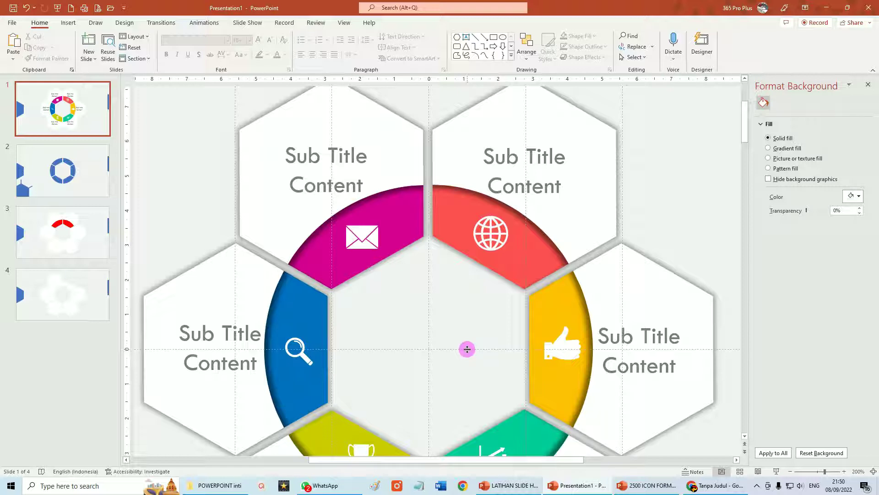
left_click_drag(467, 349, 477, 185)
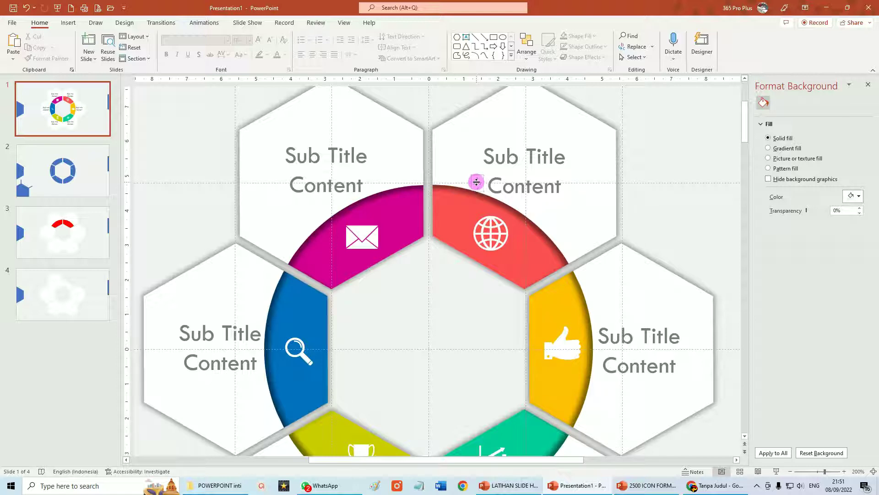
scroll(475, 232, "down", 3)
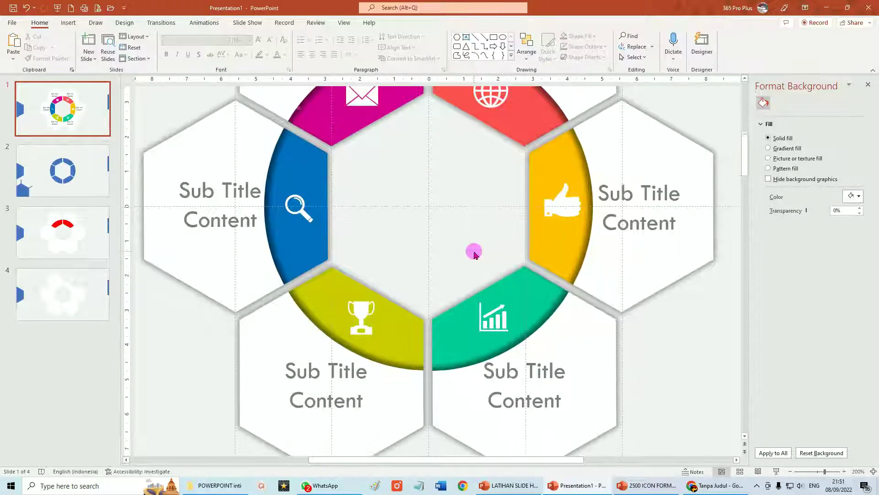
left_click_drag(470, 206, 467, 373)
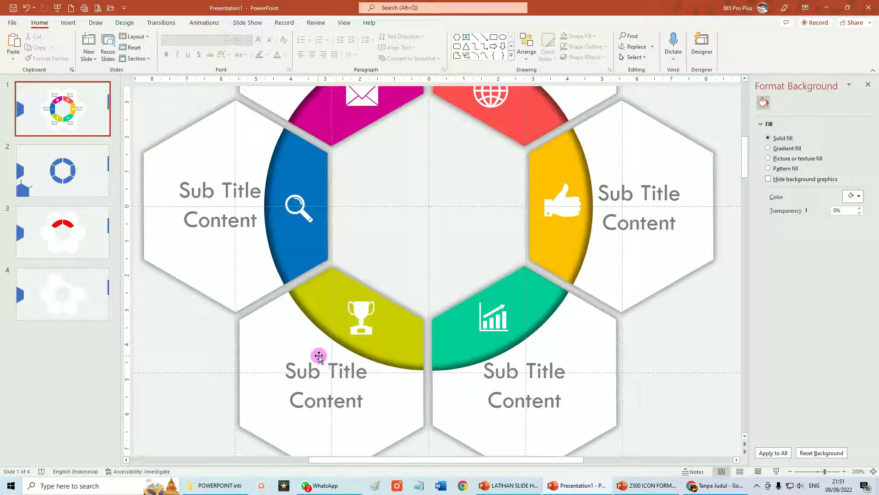
scroll(339, 353, "up", 2)
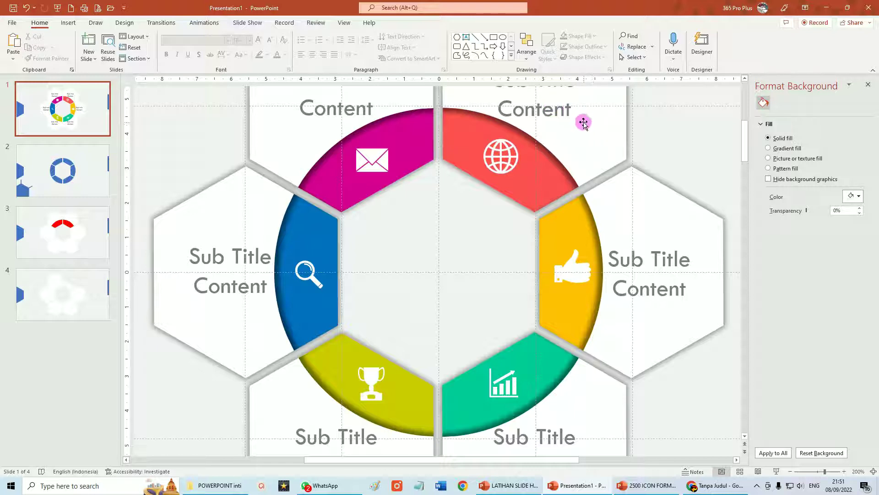
Draw a Custom Path for the upper-right Sub Title Content text from ring centre to its hexagon.
left_click(585, 122)
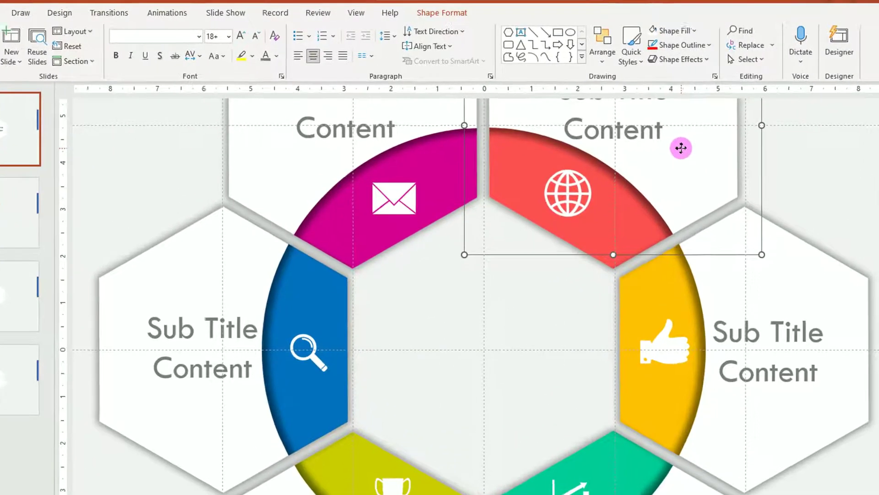
left_click(165, 12)
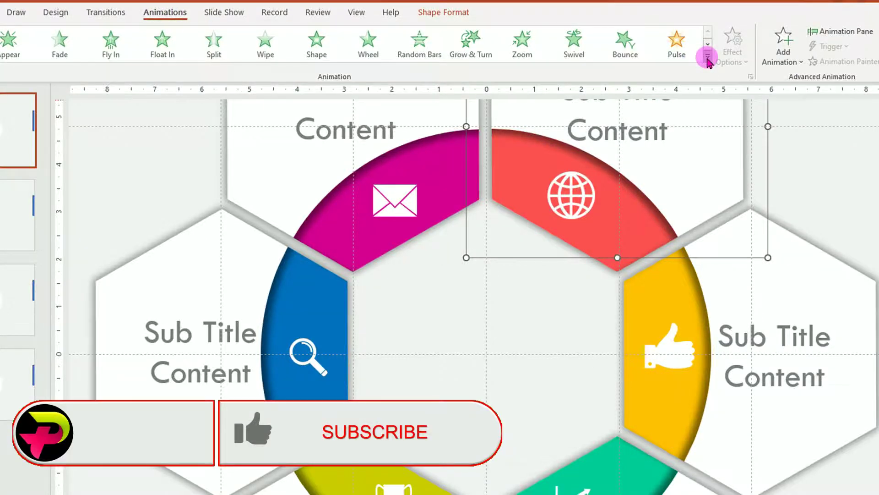
left_click(708, 58)
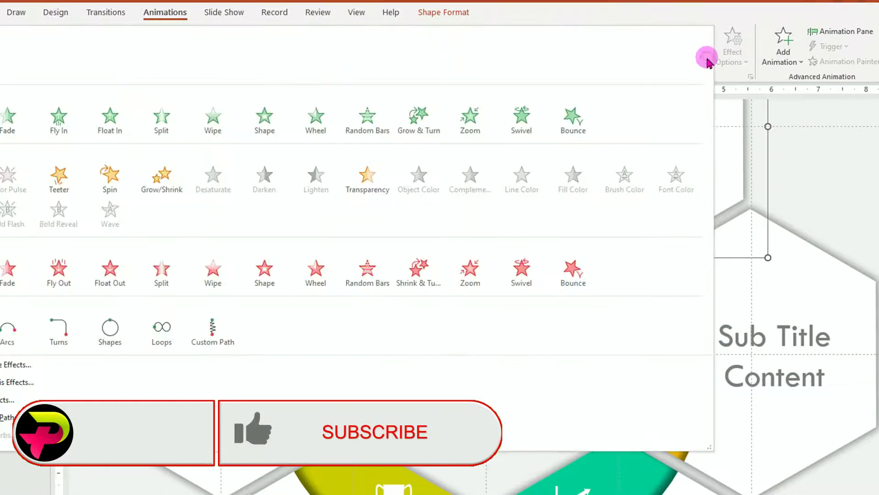
left_click(216, 334)
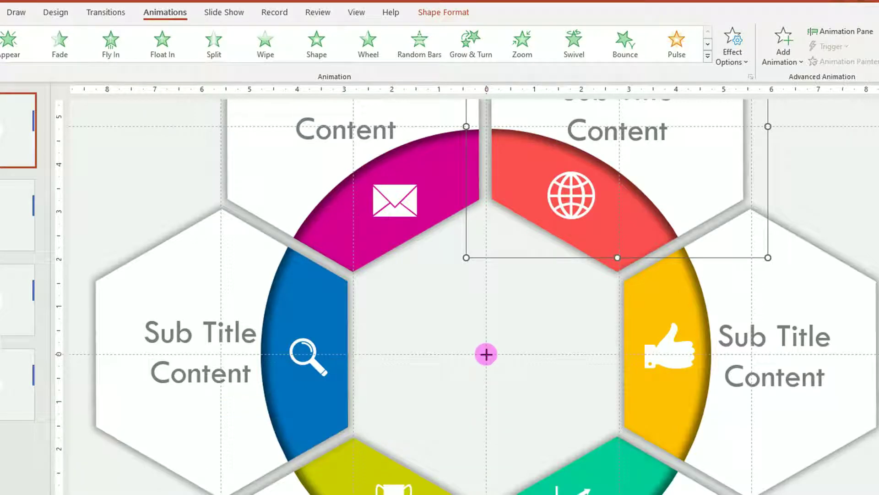
left_click_drag(486, 354, 613, 207)
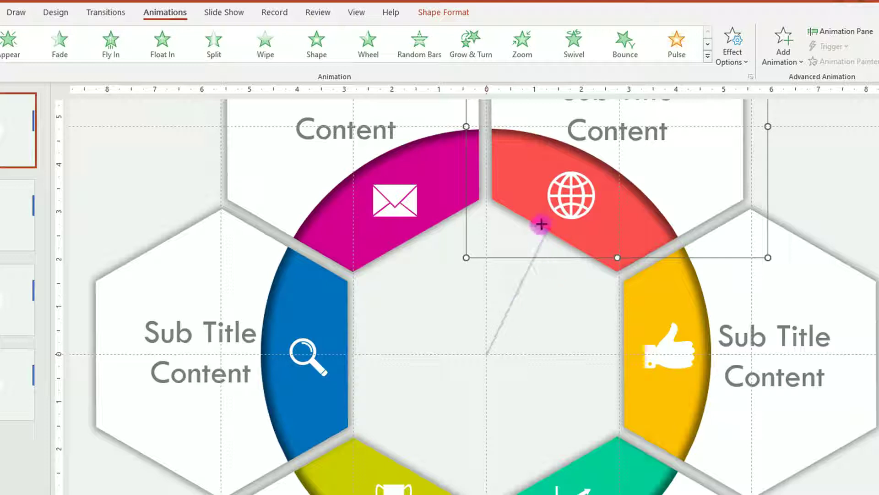
left_click_drag(613, 207, 618, 124)
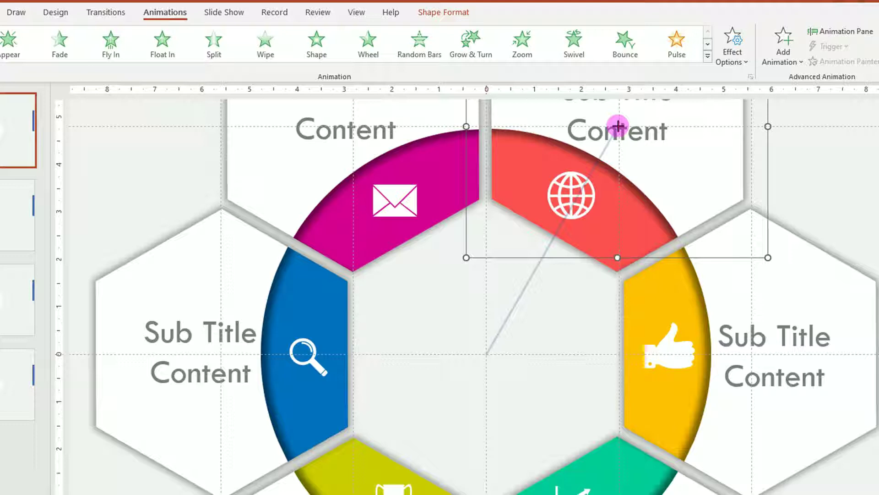
double_click(618, 126)
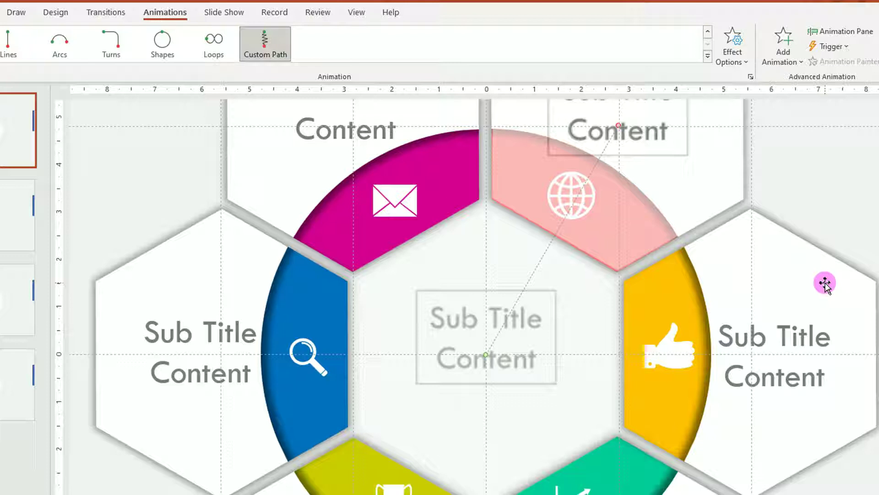
Draw a Custom Path for the right hexagon's text from the slide centre to its position.
left_click(825, 282)
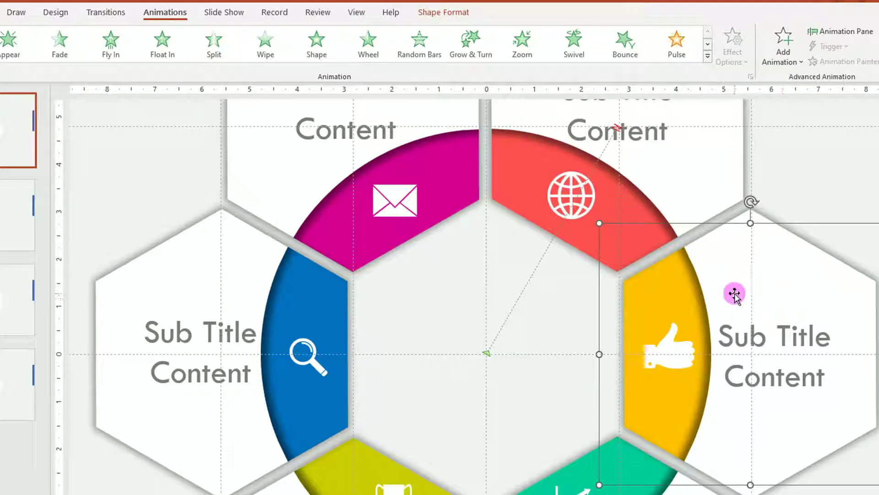
left_click(708, 57)
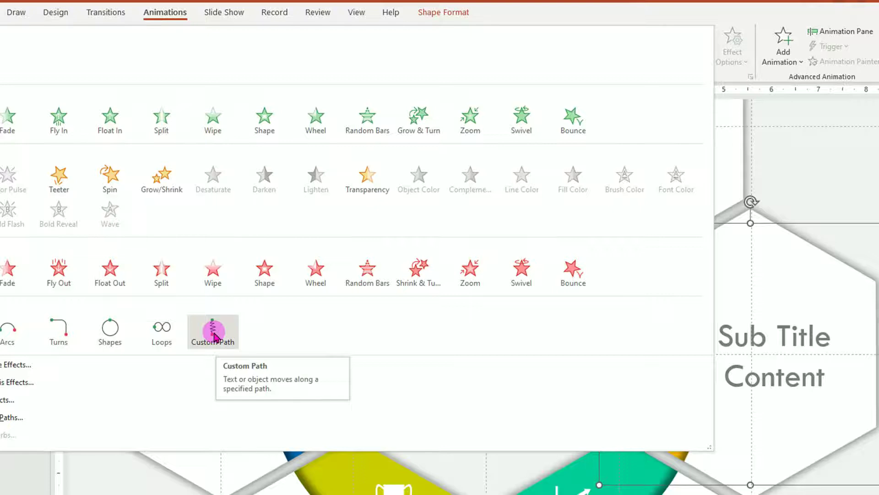
left_click(214, 336)
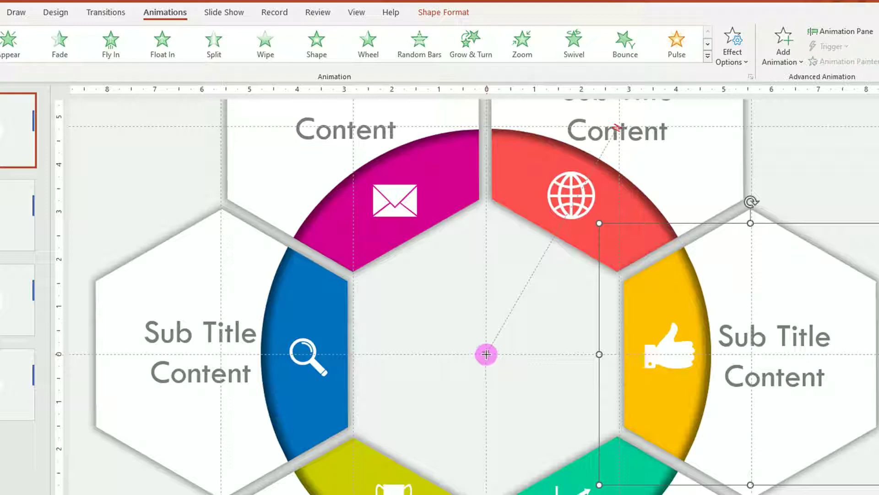
left_click(486, 354)
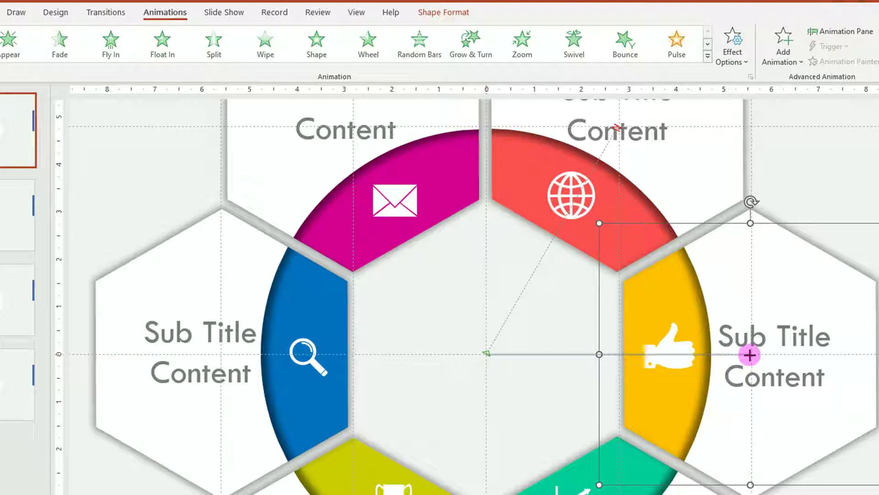
double_click(750, 355)
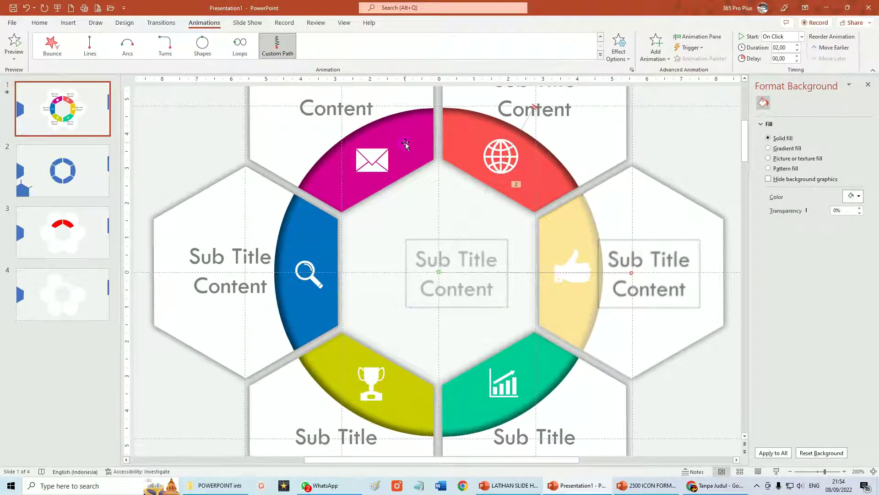
Add custom motion paths from the slide centre for the lower-right and lower-left hexagon groups.
left_click(605, 411)
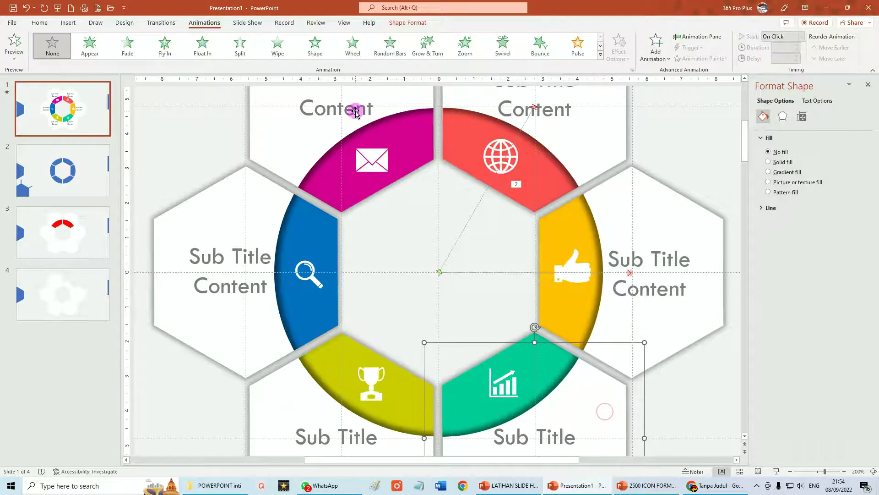
left_click(601, 54)
left_click(235, 249)
left_click(439, 272)
left_click(534, 438)
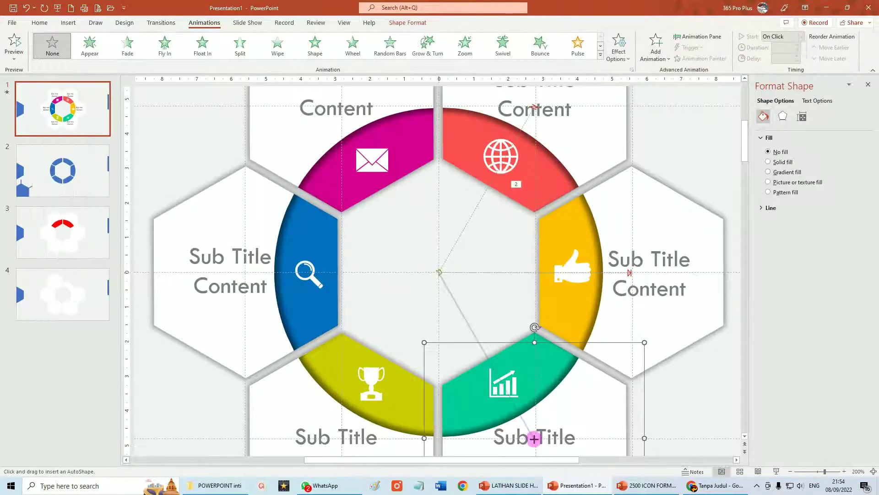
double_click(534, 438)
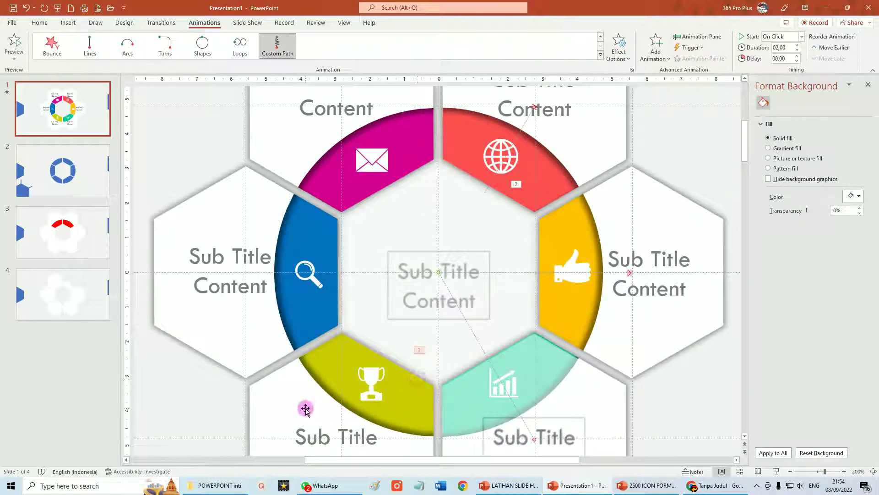
left_click(298, 407)
left_click(601, 55)
left_click(238, 256)
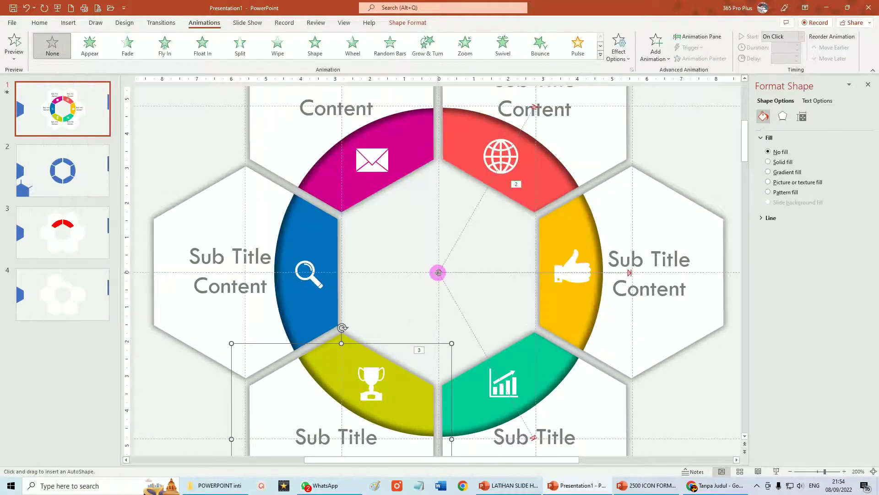
double_click(344, 435)
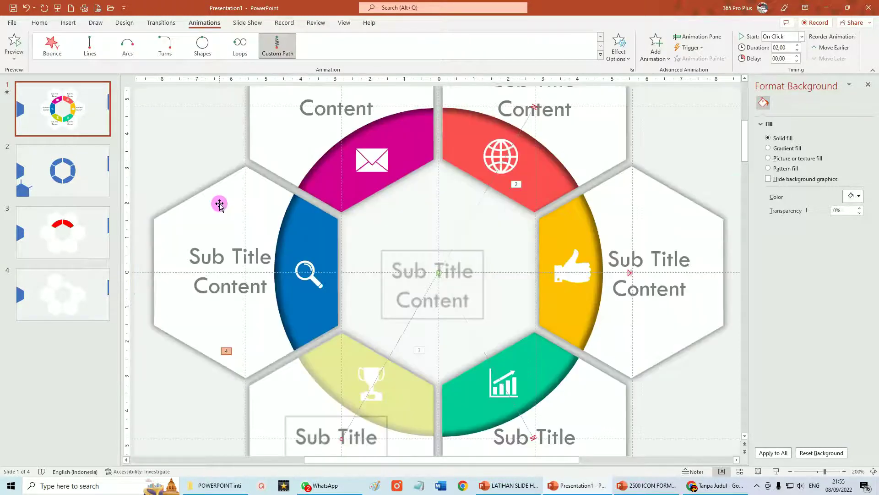
Add custom motion paths from the slide centre for the left and top-left hexagon groups.
left_click(219, 205)
left_click(601, 54)
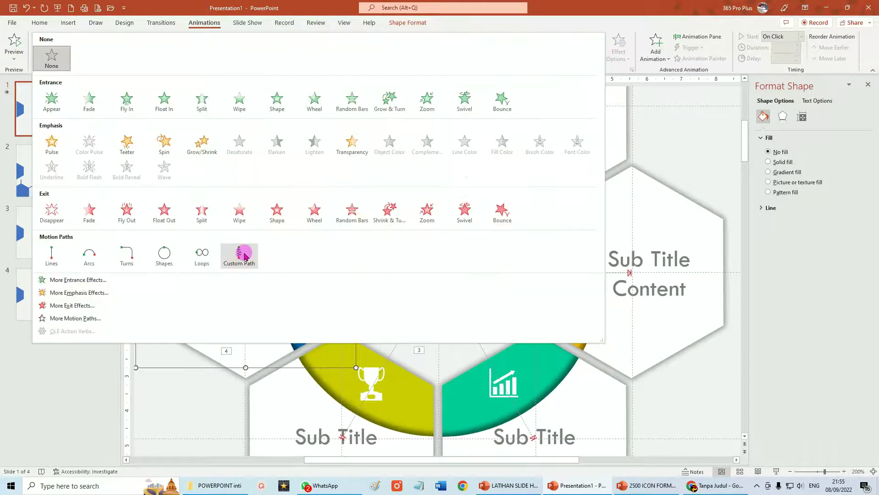
left_click(238, 255)
left_click(246, 272)
double_click(284, 136)
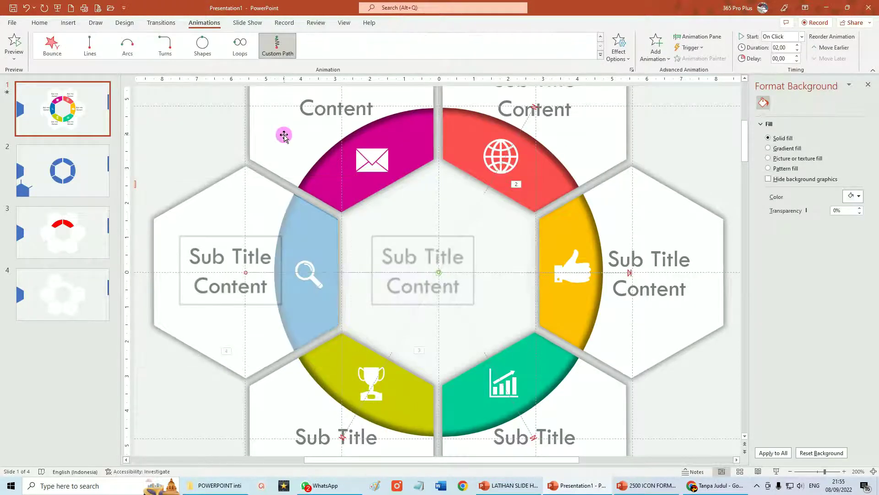
left_click(261, 111)
left_click(601, 54)
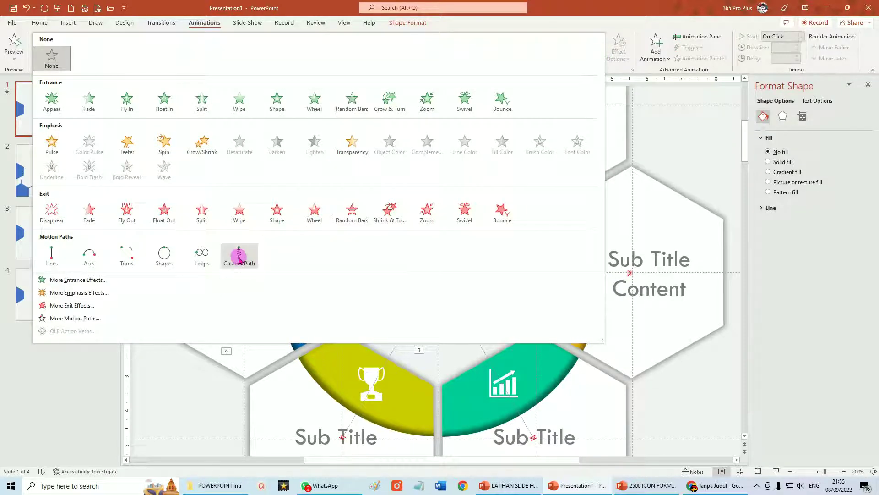
left_click(248, 268)
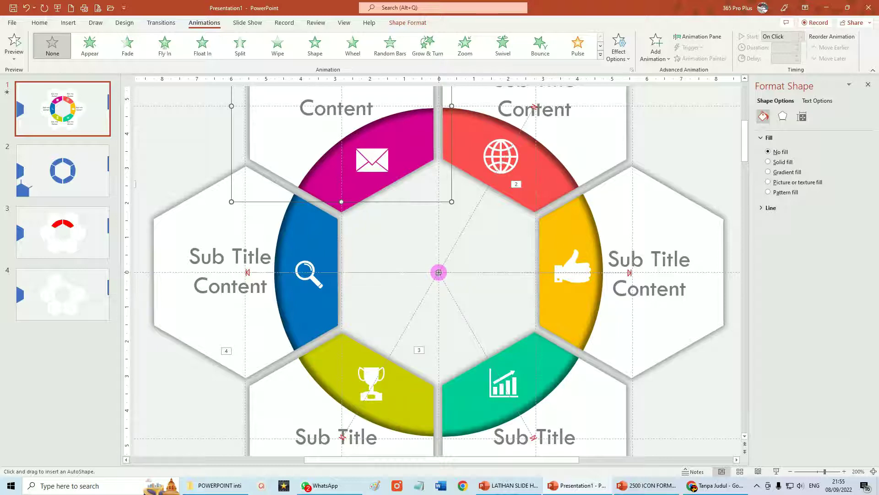
left_click(439, 272)
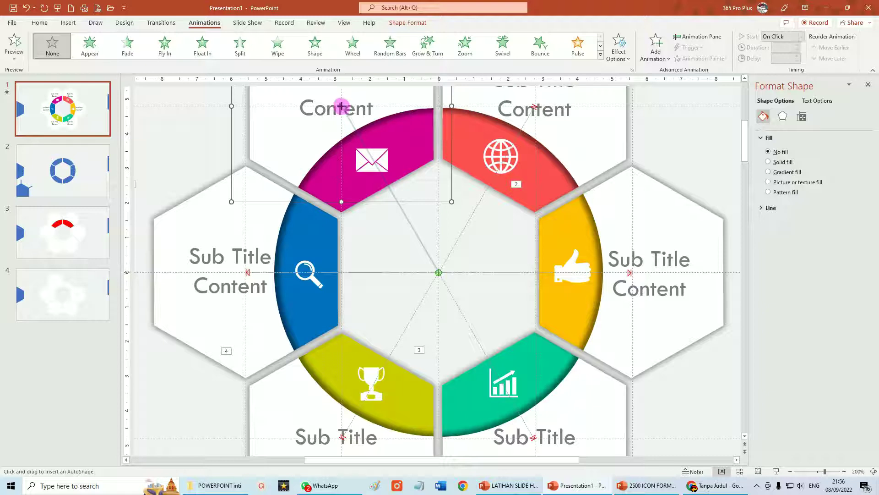
double_click(342, 106)
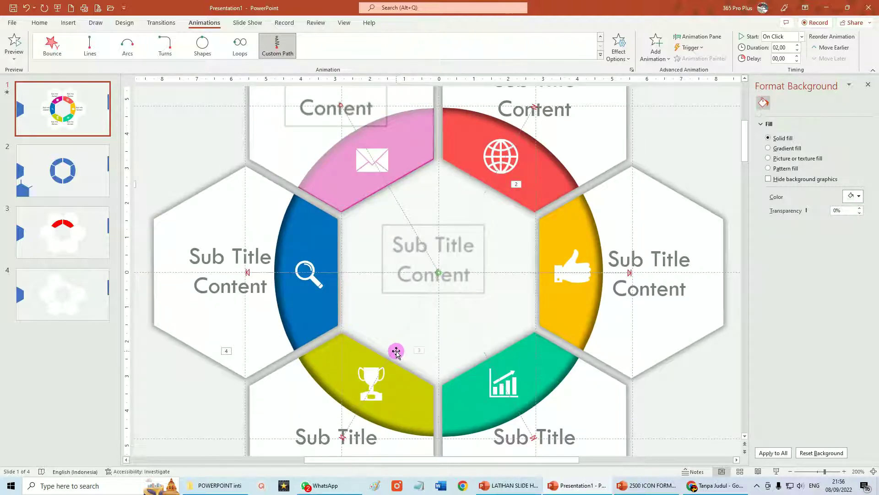
scroll(396, 351, "down", 5, "ctrl")
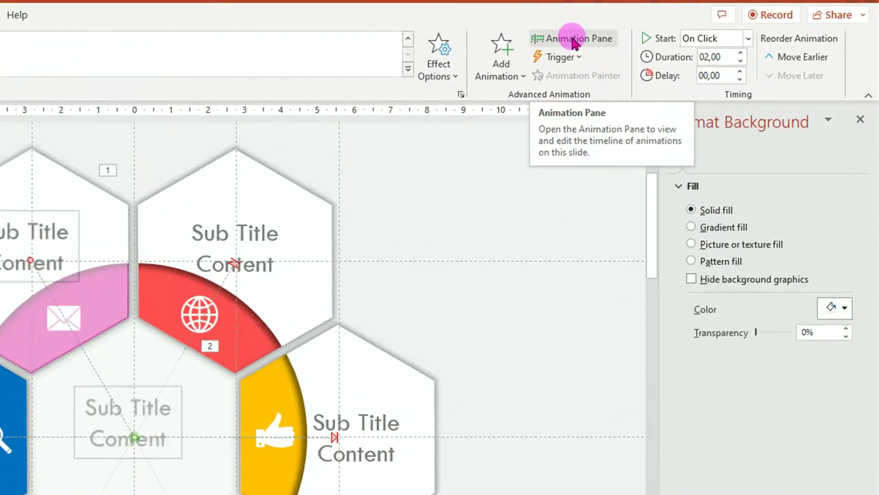
Show the Animation Pane listing the slide's animations and widen it.
left_click(691, 38)
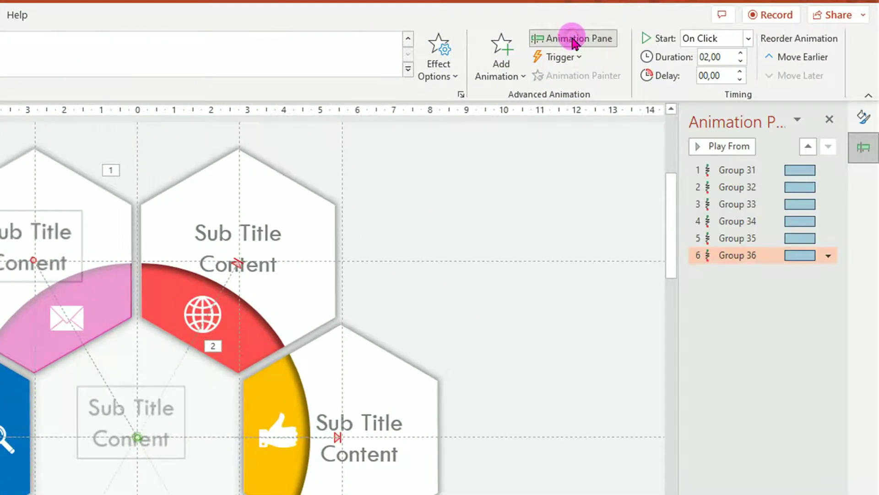
left_click_drag(785, 255, 774, 163)
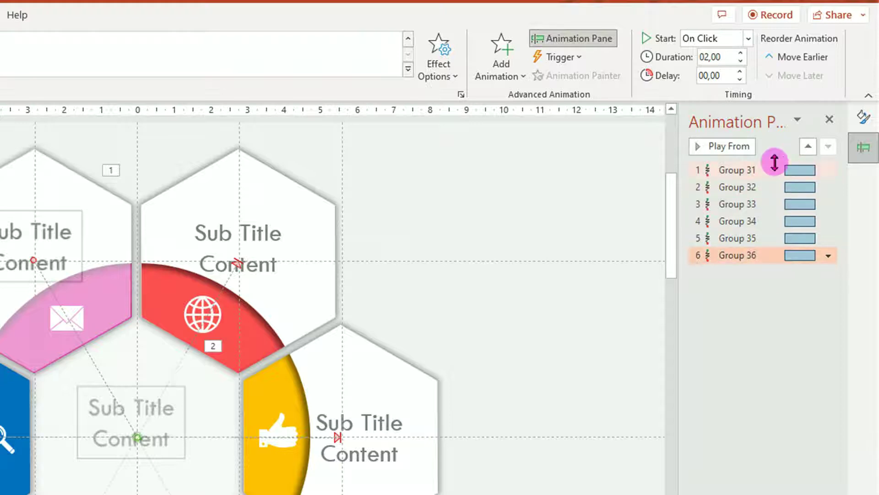
left_click_drag(774, 163, 760, 252)
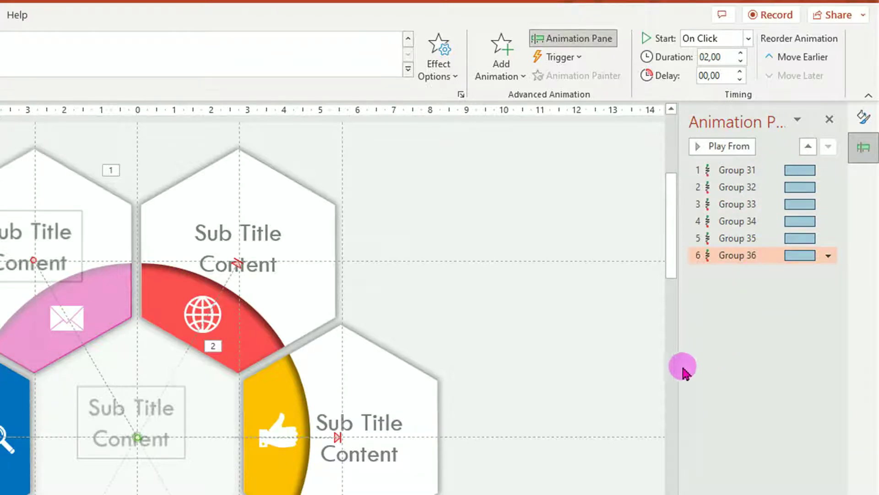
left_click_drag(677, 367, 536, 391)
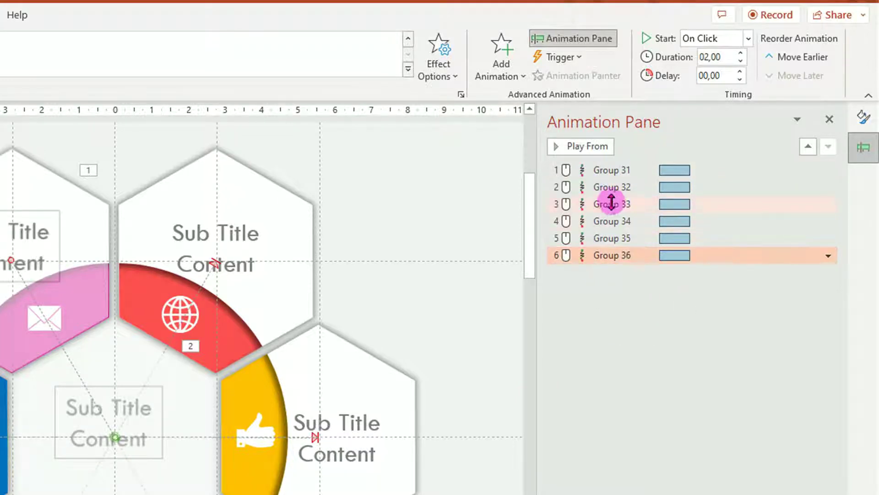
Set the Group 31–36 motion-path animations to start With Previous.
left_click(583, 171)
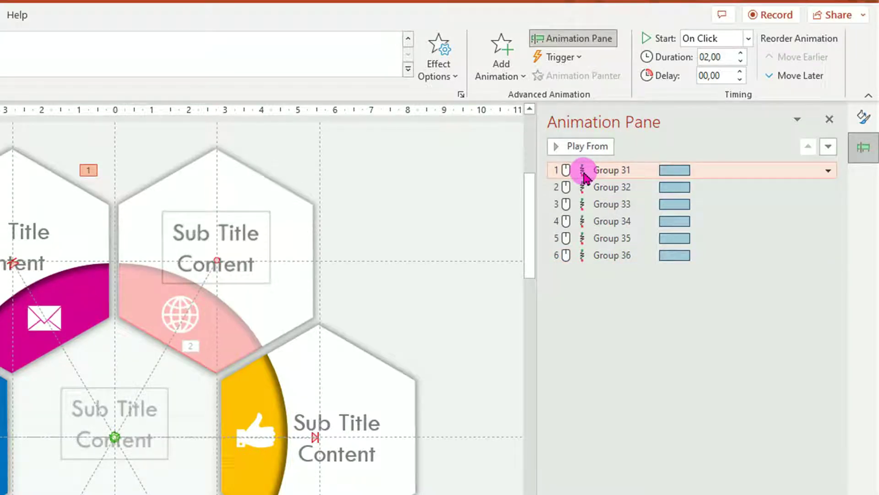
left_click(585, 187, "shift")
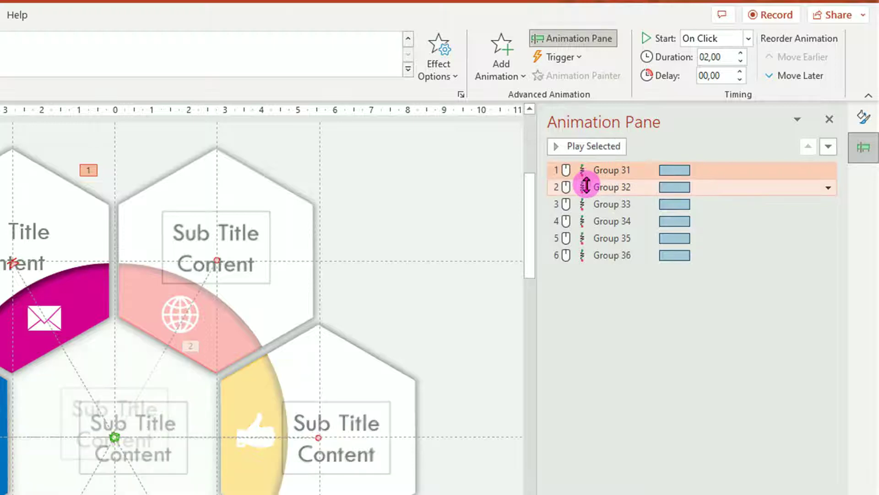
left_click(589, 203, "shift")
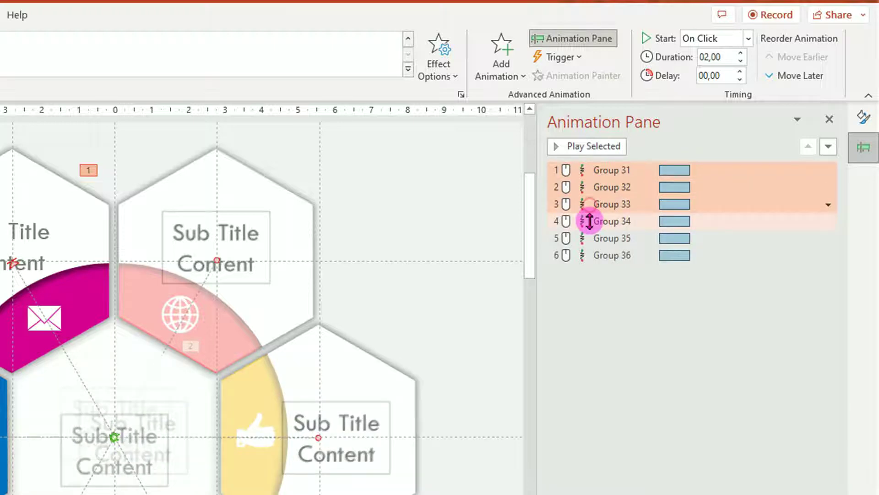
left_click(589, 221, "shift")
left_click(589, 238, "shift")
left_click(589, 255, "shift")
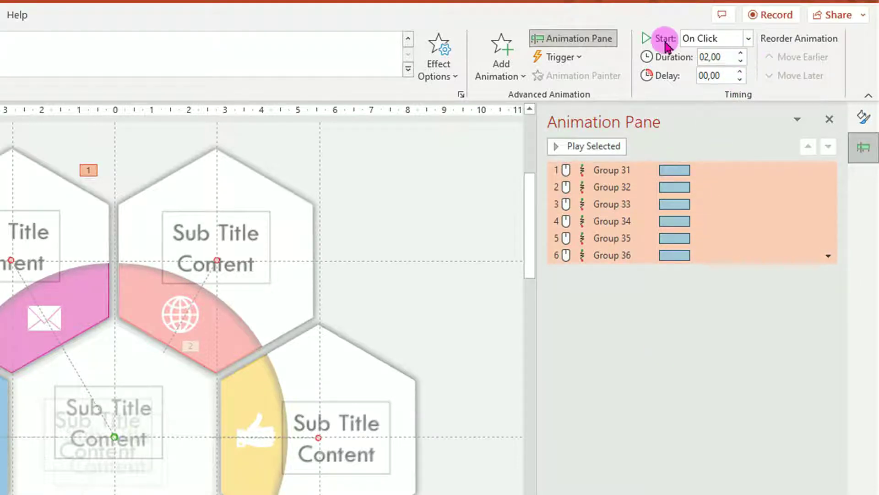
left_click(749, 39)
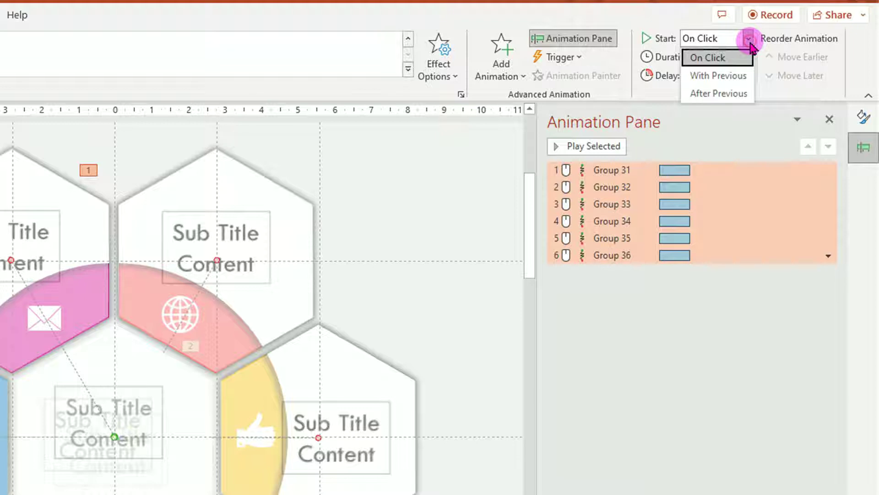
left_click(731, 76)
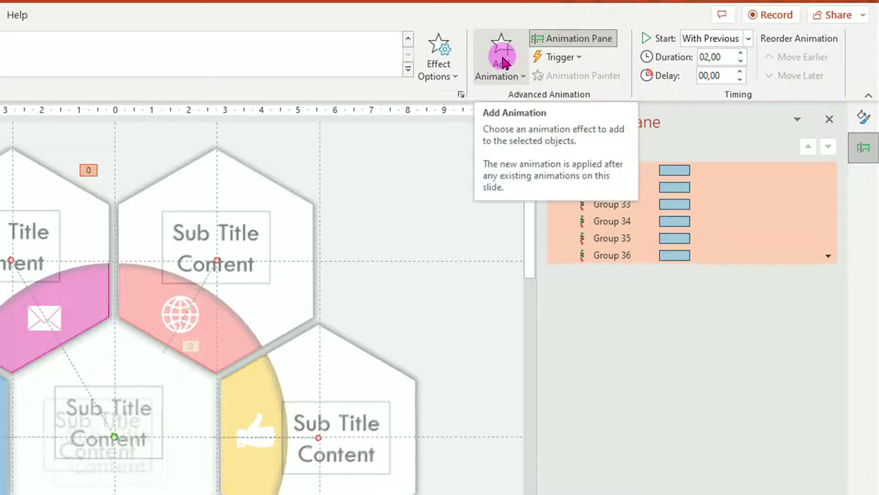
Add a Spin emphasis to Groups 31–36 starting With Previous, then preview the slideshow.
left_click(522, 76)
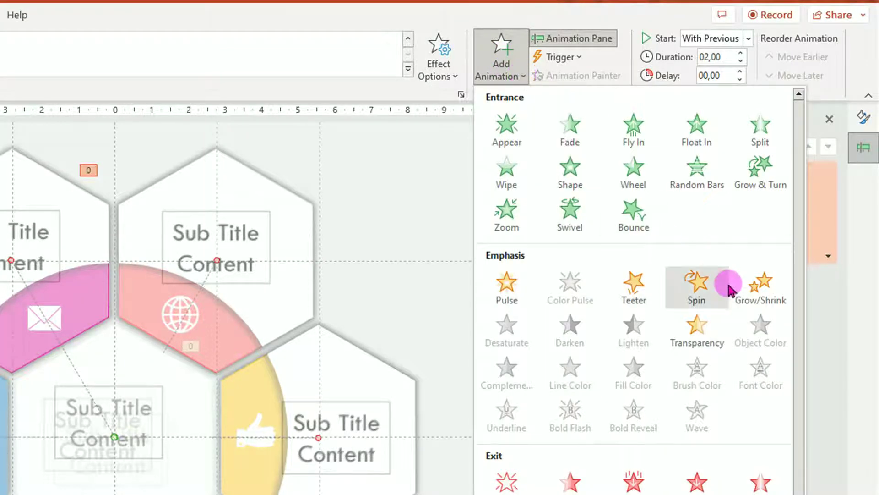
left_click(704, 298)
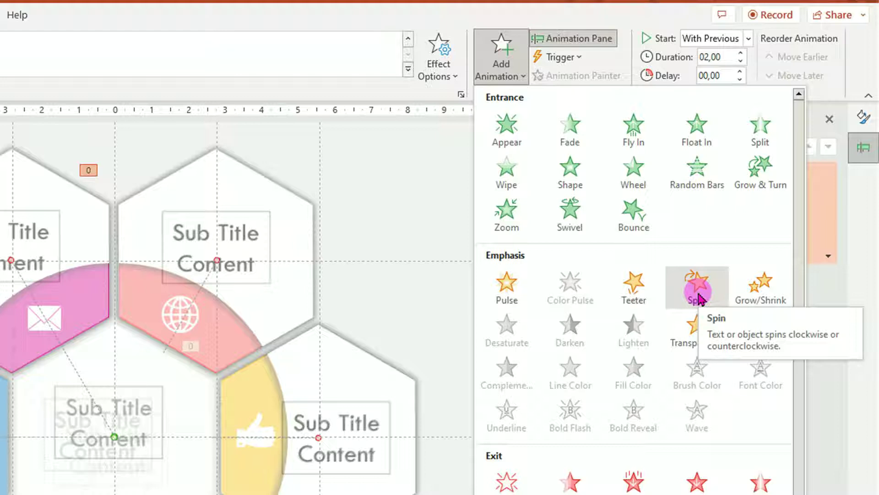
left_click(699, 297)
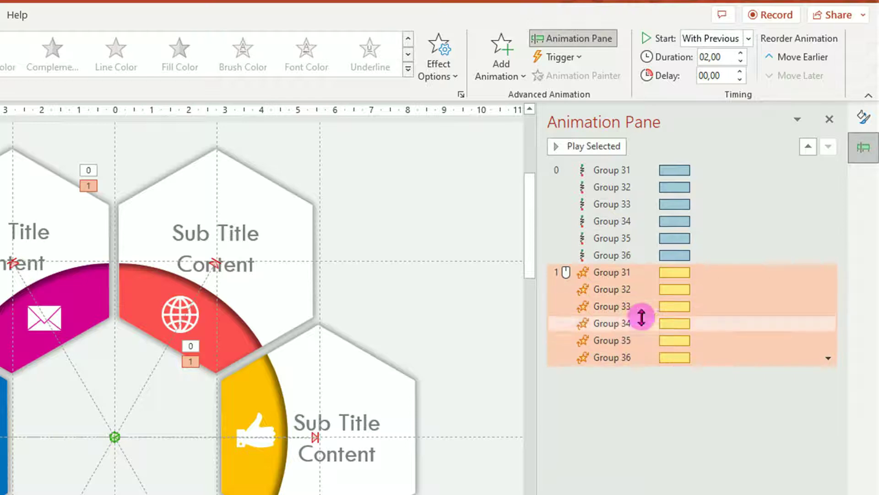
left_click(750, 40)
left_click(739, 76)
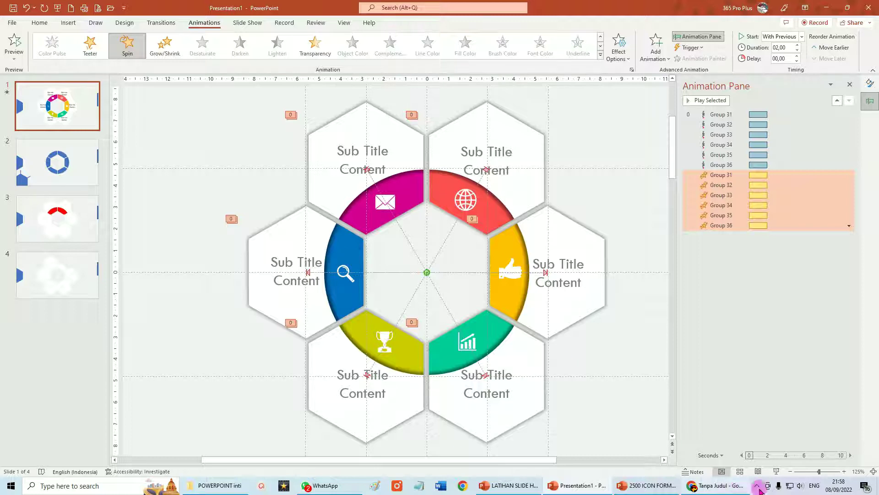
left_click(776, 471)
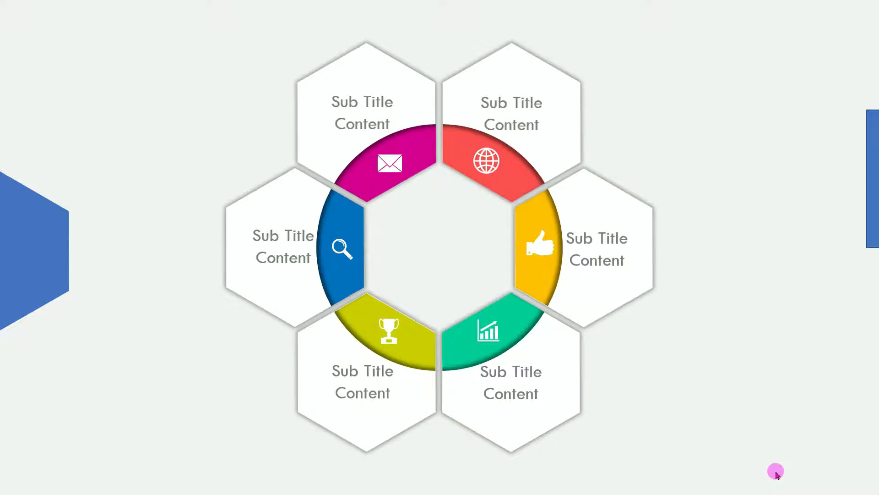
key("Escape")
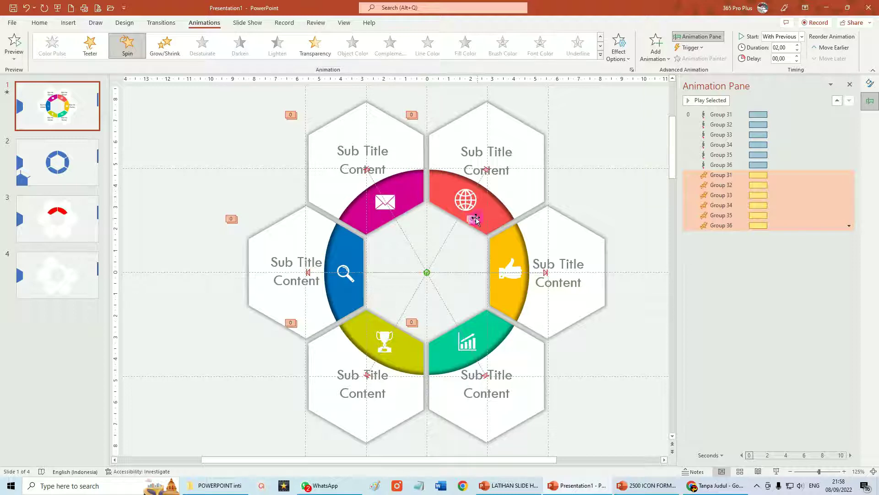
left_click(442, 188)
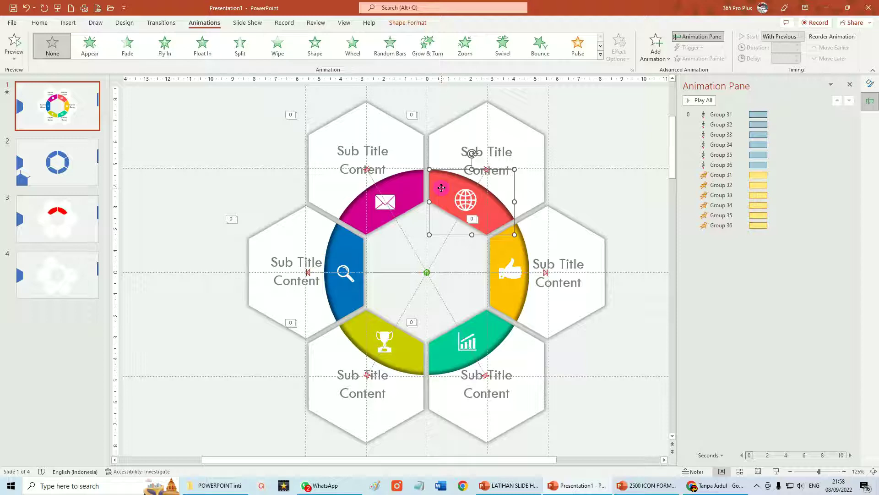
Group the yellow, green, olive, blue, magenta and other ring segments into one object.
left_click(515, 307, "shift")
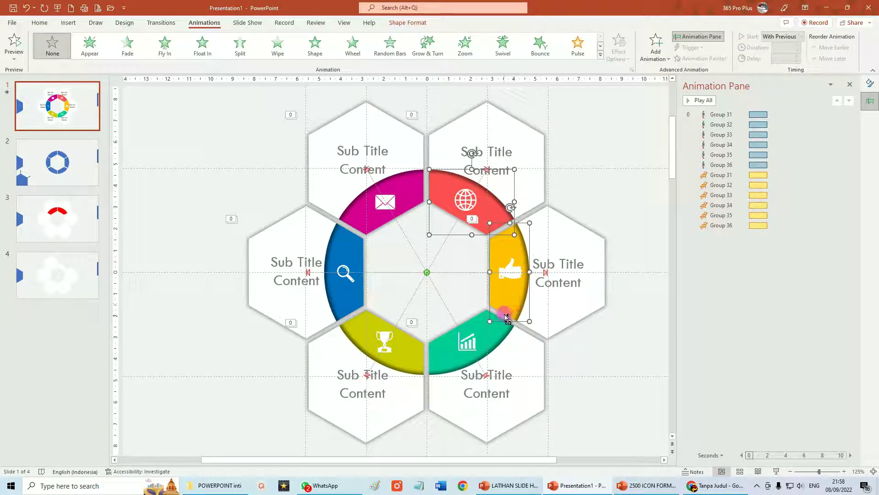
left_click(448, 360, "shift")
left_click(409, 354, "shift")
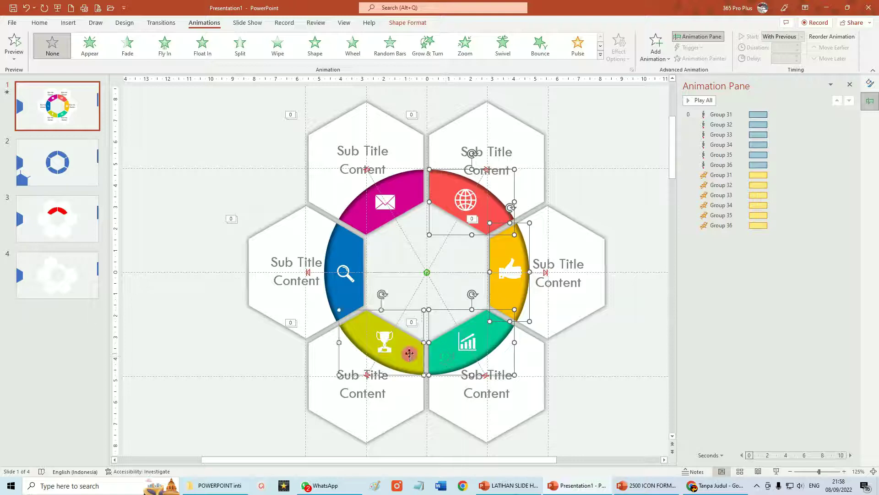
left_click(352, 250, "shift")
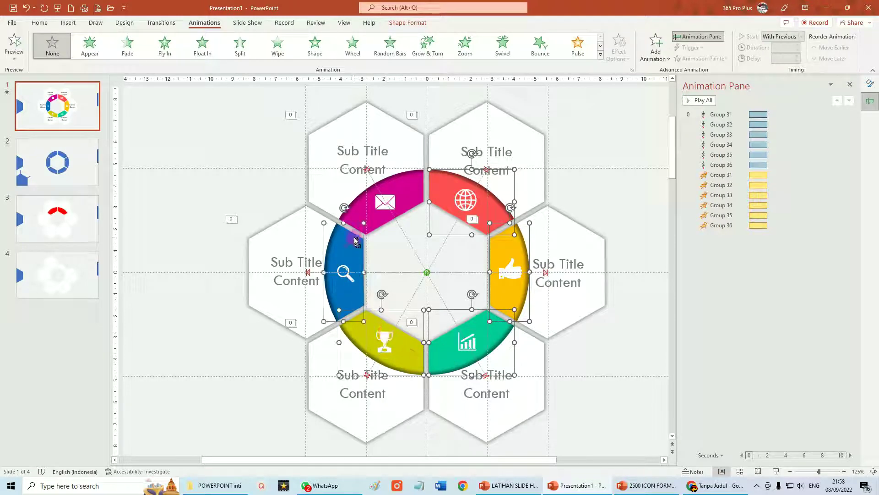
left_click(412, 191, "shift")
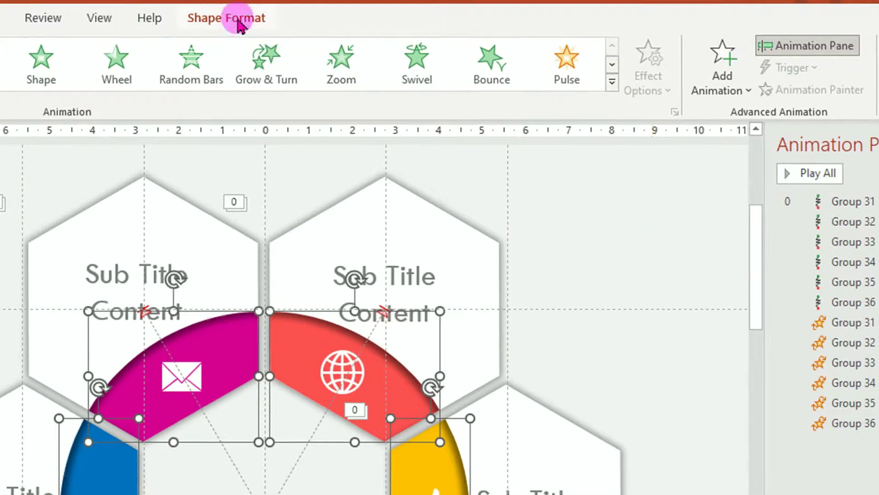
left_click(234, 18)
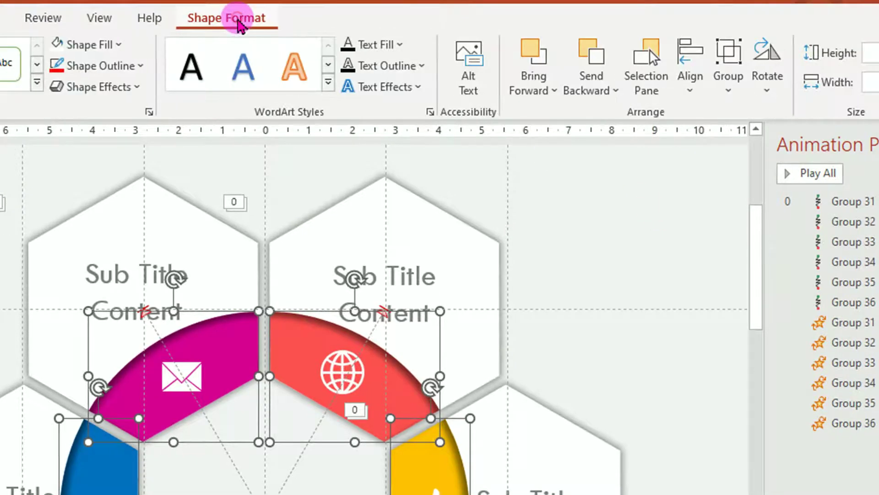
left_click(730, 92)
left_click(758, 115)
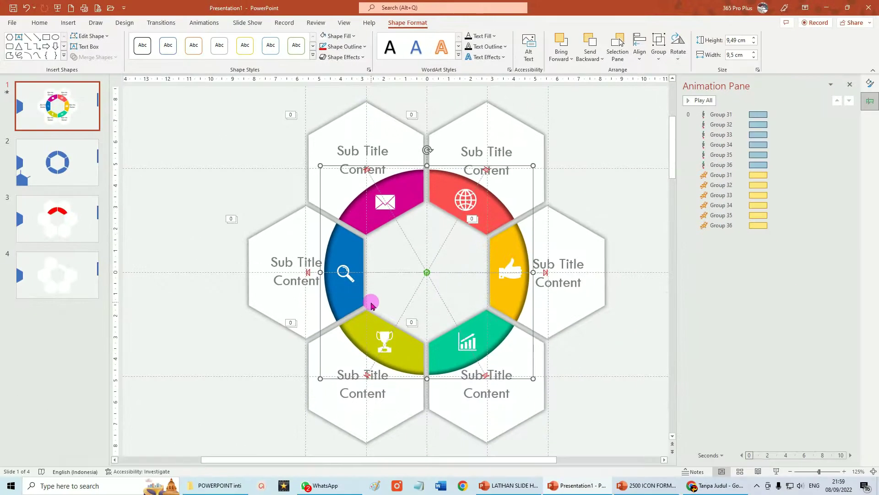
Select the blue hexagon at the slide's left edge and start dragging it in.
scroll(366, 300, "left", 2)
left_click(158, 275)
left_click_drag(148, 276, 147, 275)
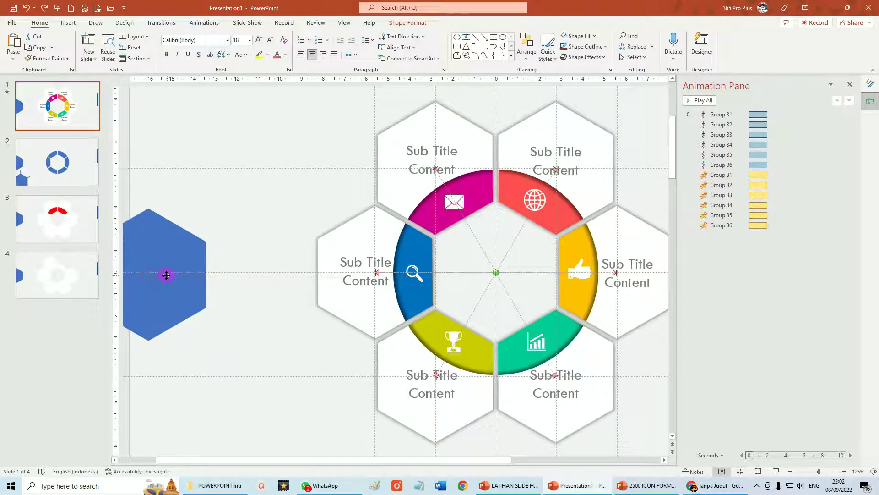
Place the blue hexagon on the slide, put a duplicated Sub Title Content label on it, and fill it white.
left_click_drag(148, 275, 228, 274)
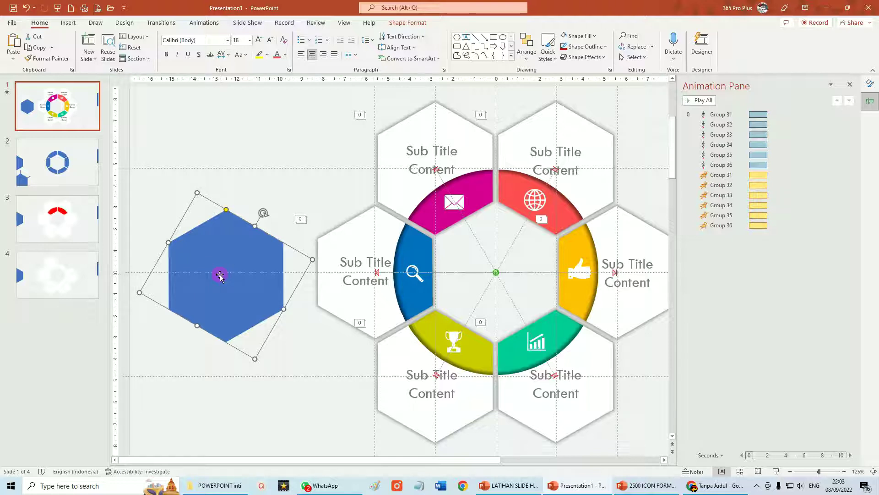
left_click(355, 262)
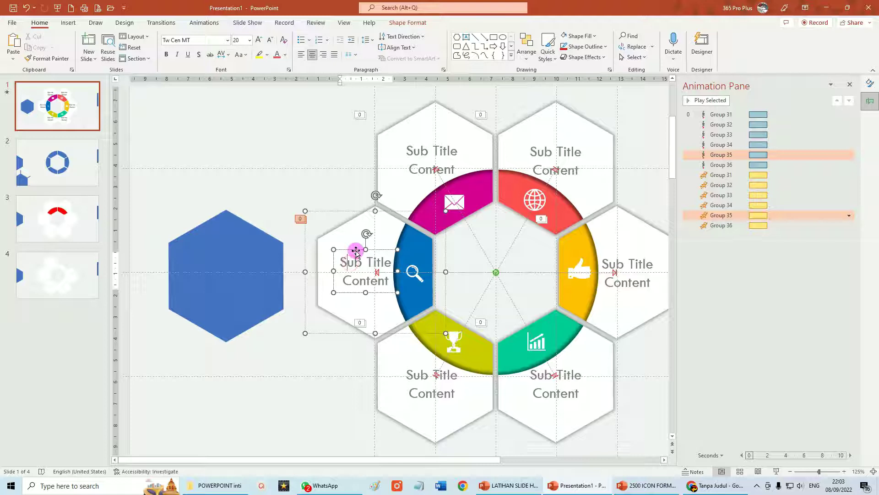
left_click(356, 250)
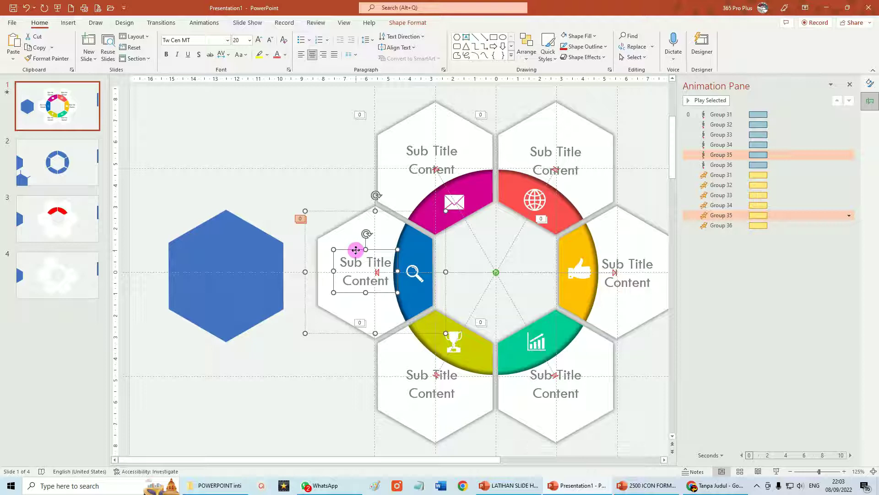
key("ctrl+d")
left_click_drag(365, 302, 217, 294)
left_click(262, 243)
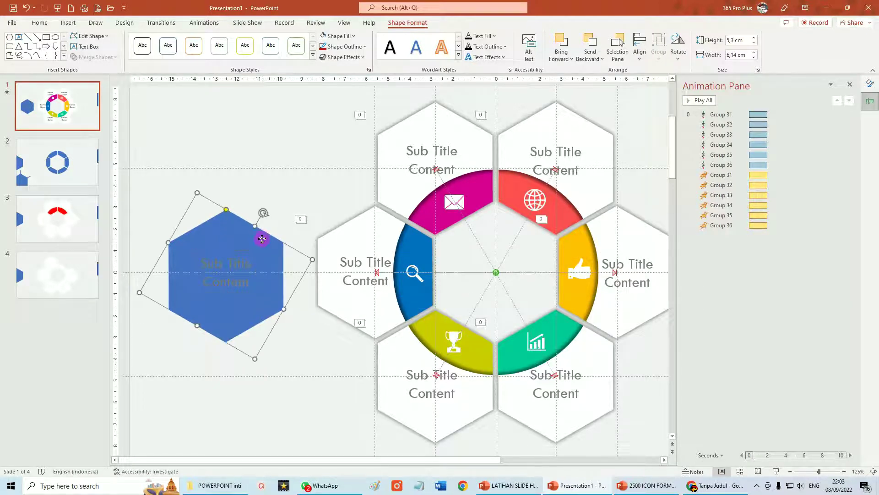
left_click(324, 36)
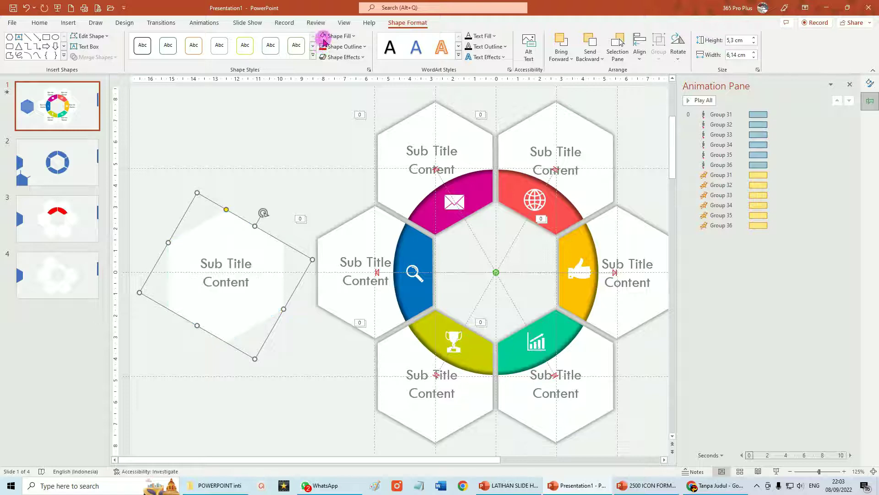
Replace the copied label text with 'YOUR TITLE SLIDE HERE'.
left_click(223, 265)
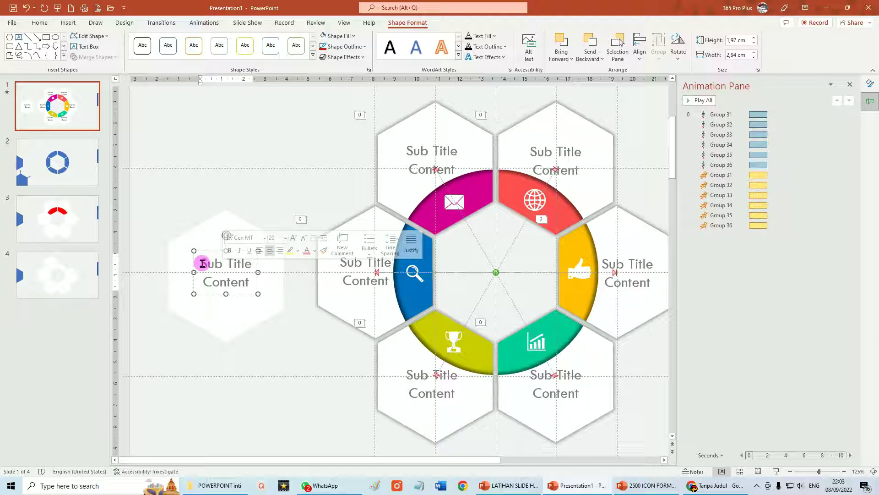
key("ctrl+a")
type("YOUR TI")
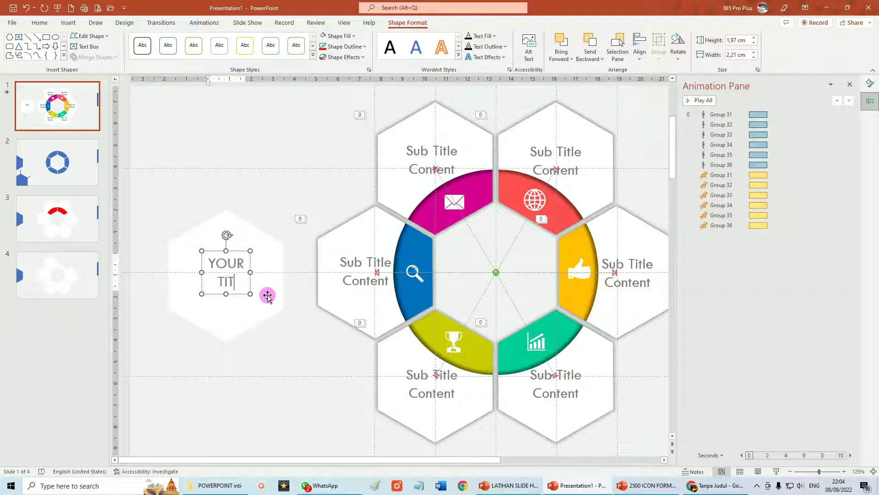
type("TLE SLIDE HERE")
left_click(245, 251)
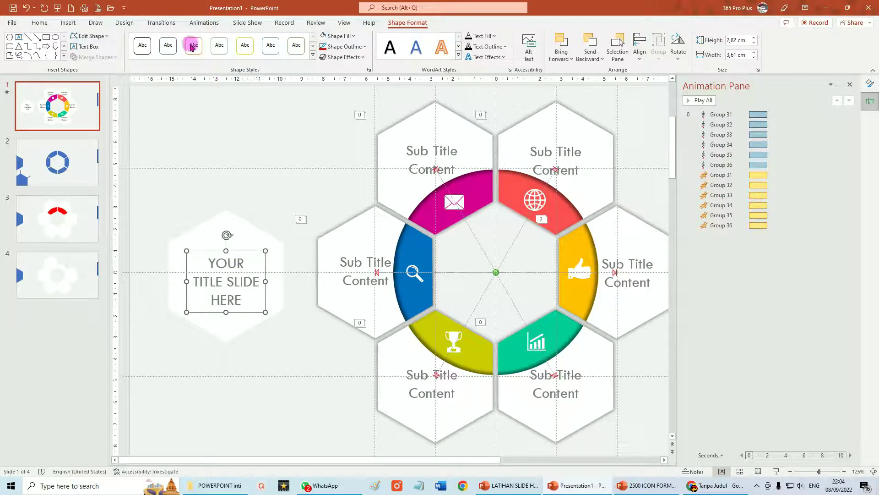
Make the title bold 28 pt, select TITLE SLIDE, and centre the text in the hexagon.
left_click(40, 23)
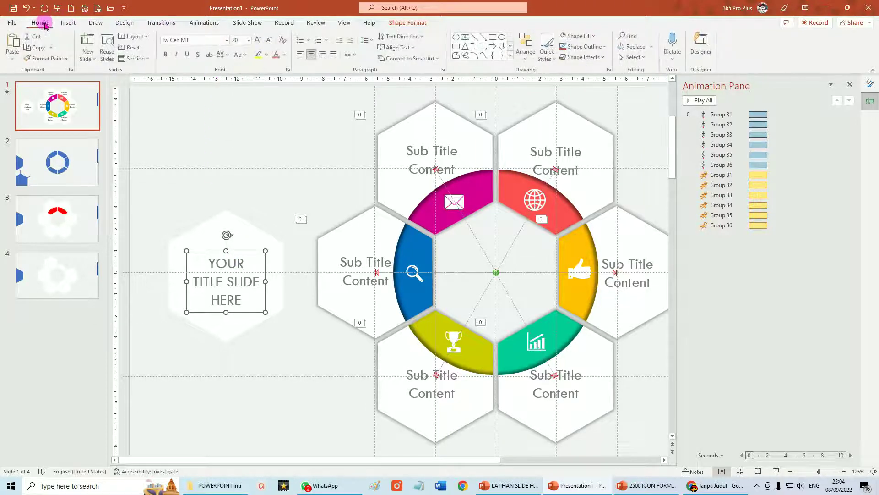
left_click(249, 41)
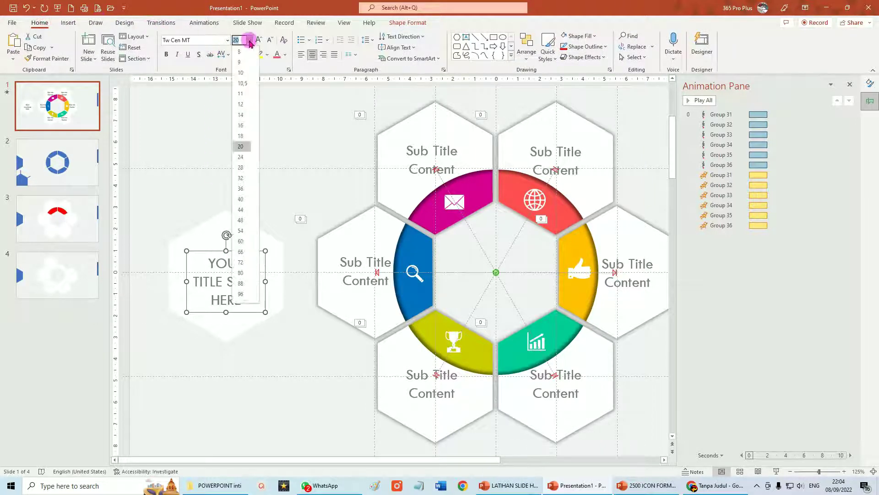
left_click(241, 168)
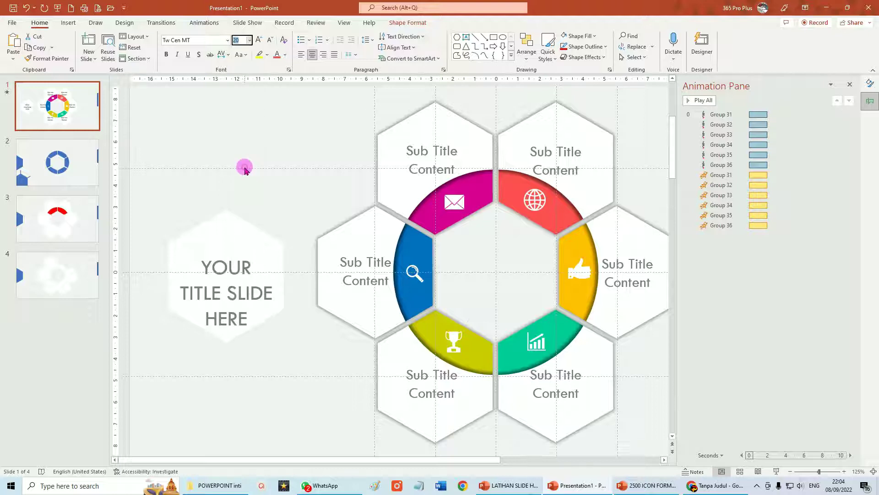
left_click(166, 55)
left_click_drag(177, 293, 280, 293)
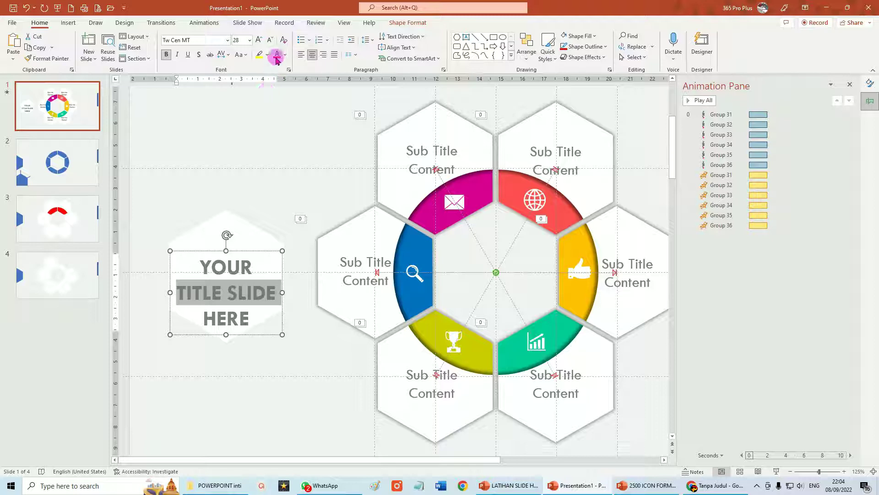
left_click_drag(246, 251, 248, 231)
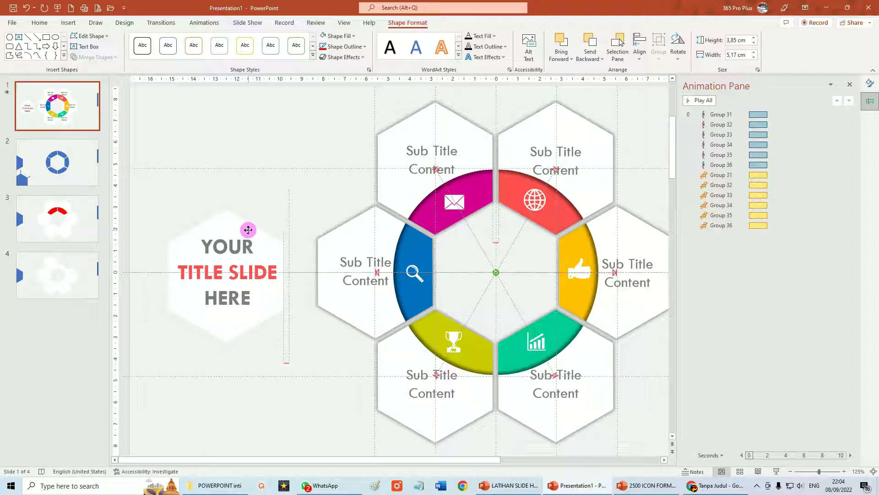
left_click_drag(248, 229, 248, 230)
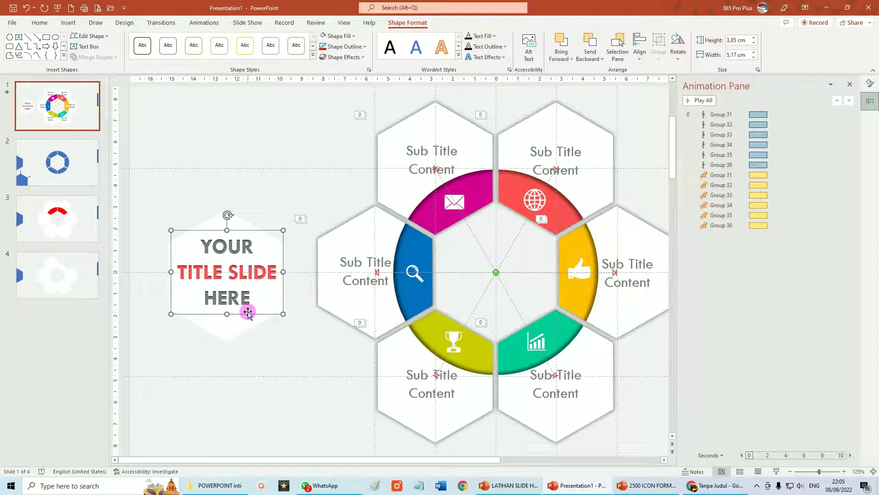
Group the white hexagon with its title text and move it into the ring.
left_click(229, 330)
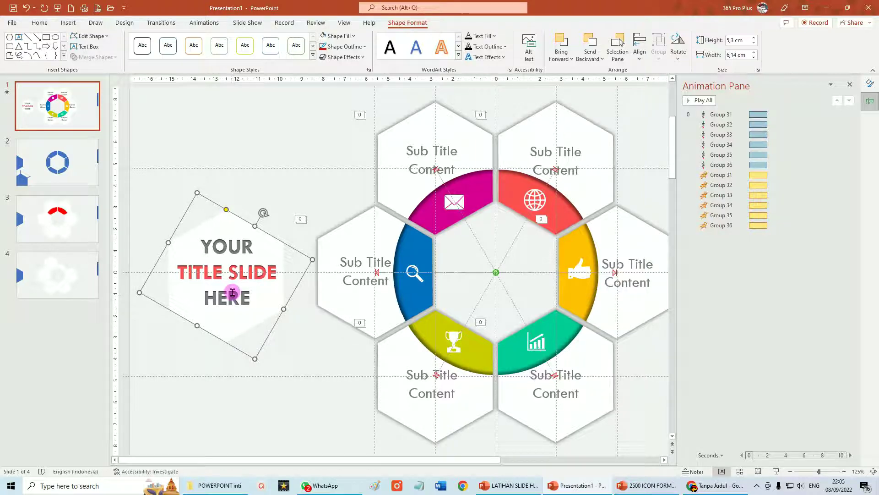
left_click(233, 274, "shift")
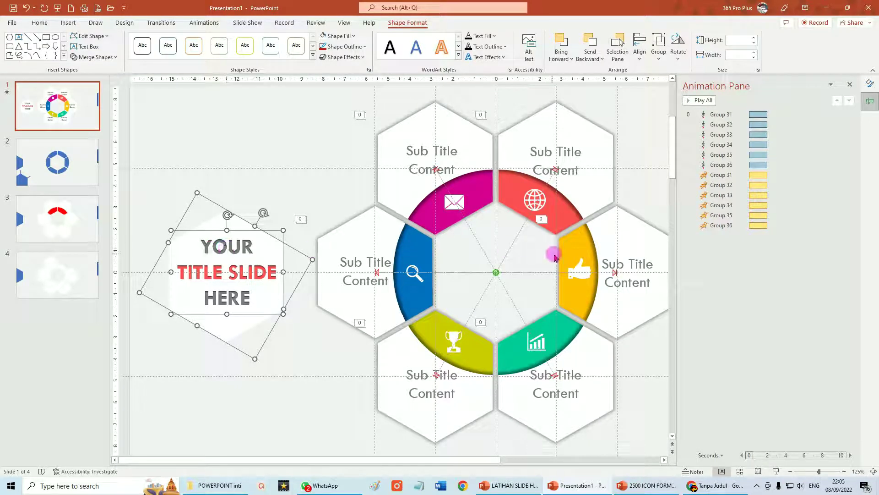
key("ctrl+g")
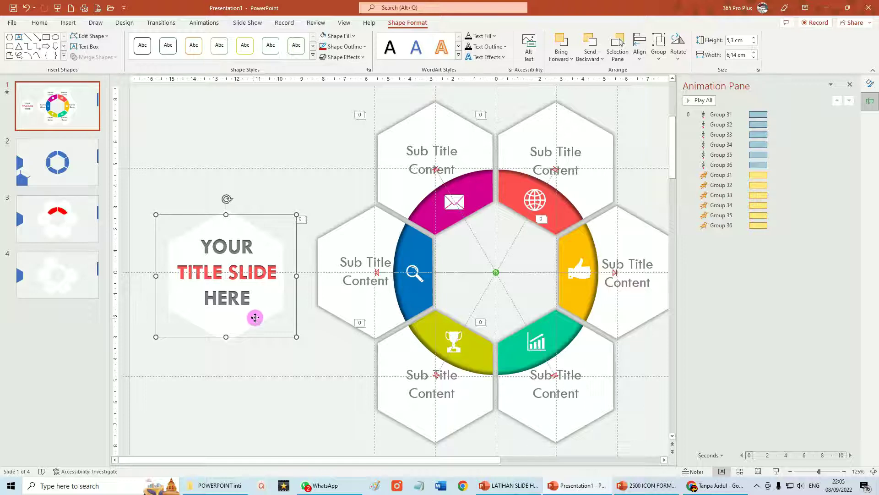
left_click_drag(255, 317, 524, 313)
Align the title group to the slide's horizontal centre and vertical middle.
left_click(640, 59)
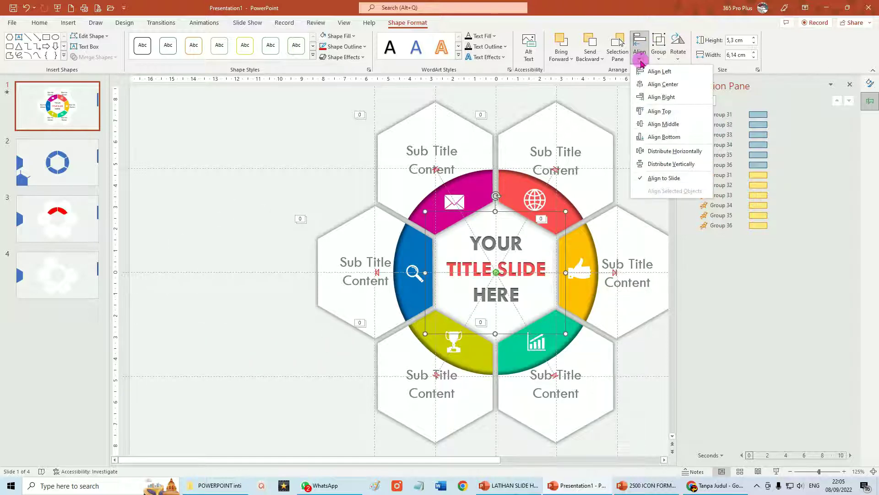
left_click(664, 84)
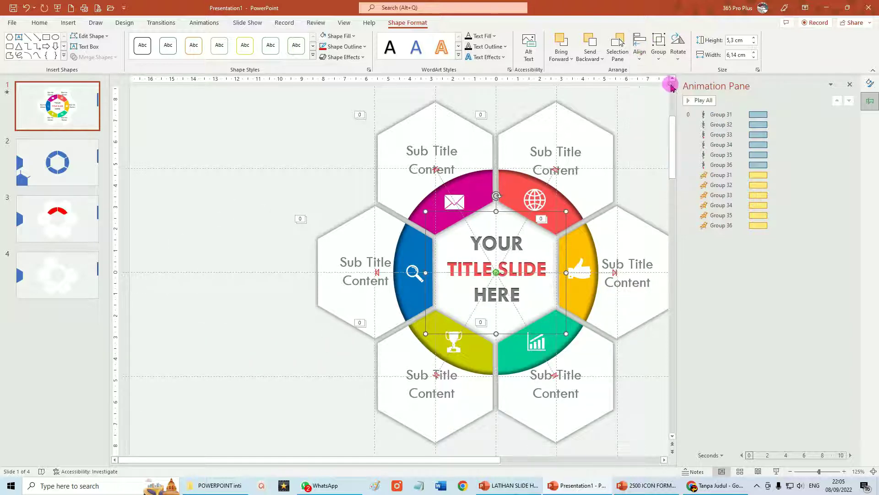
left_click(640, 60)
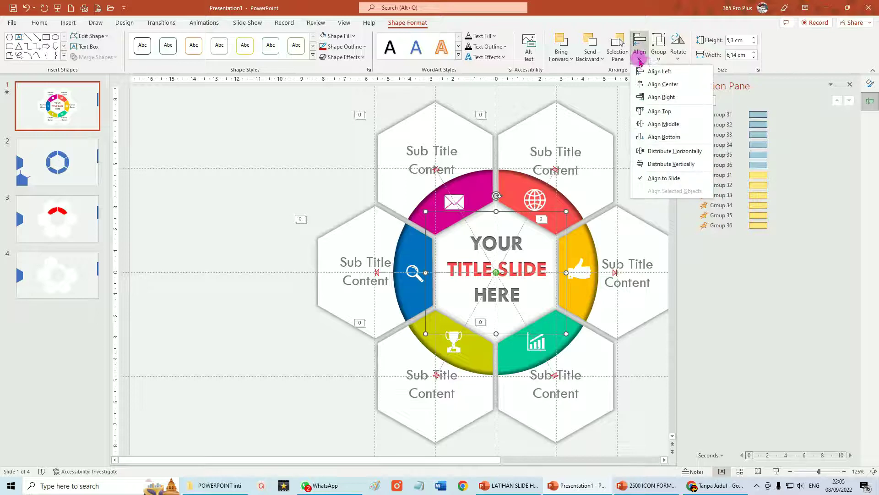
left_click(669, 123)
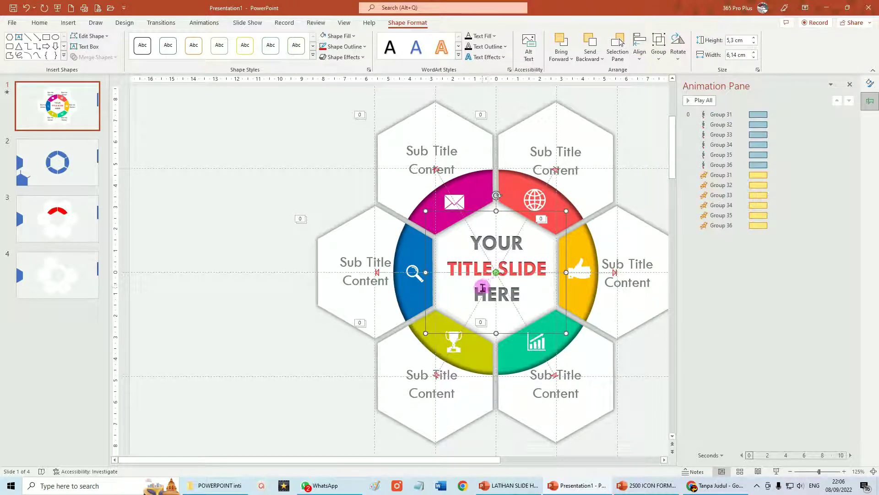
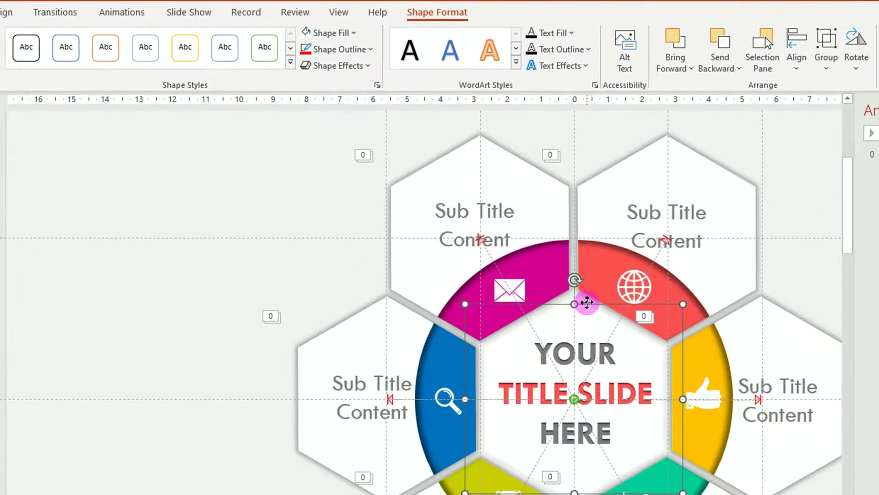
Apply a Zoom entrance to Group 54 set to start With Previous.
left_click(122, 13)
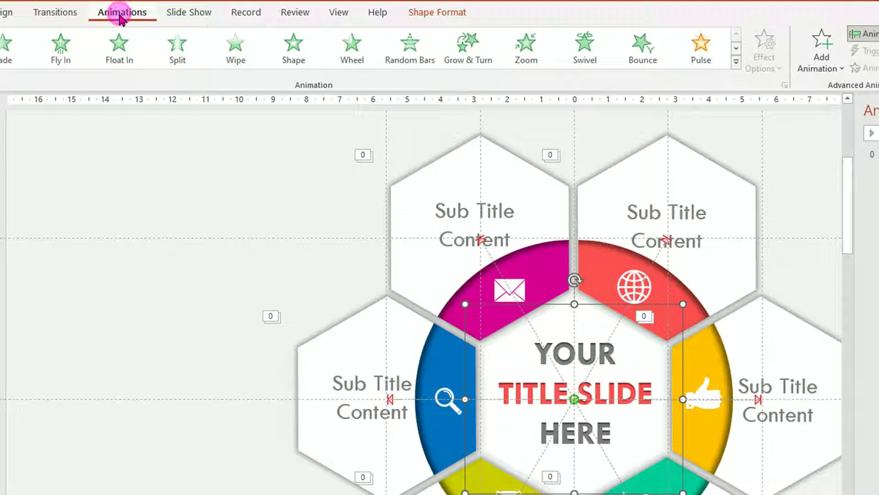
left_click(526, 50)
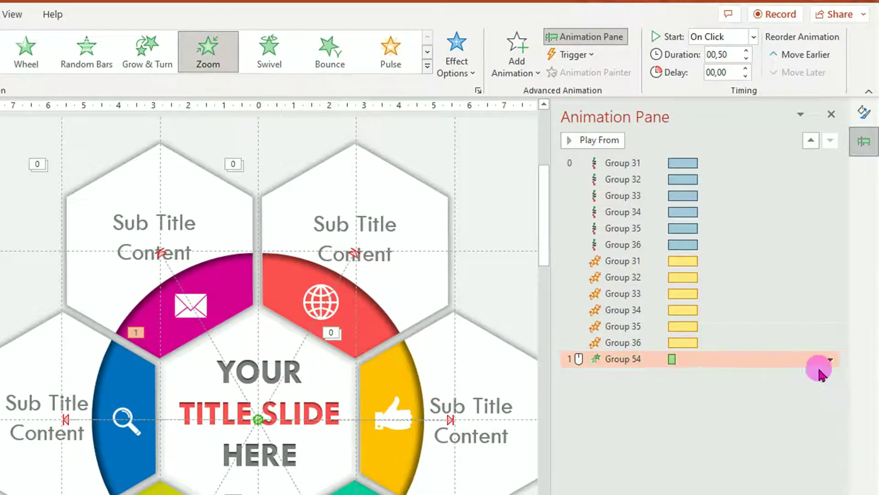
left_click(830, 360)
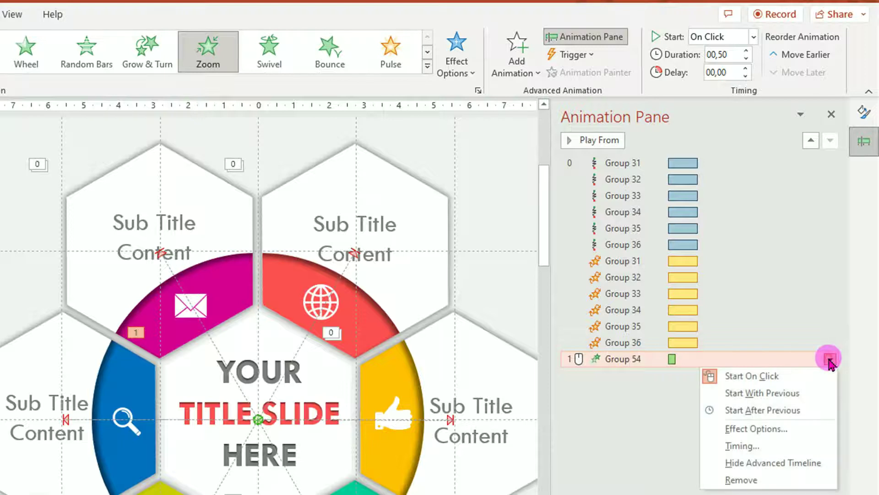
left_click(775, 449)
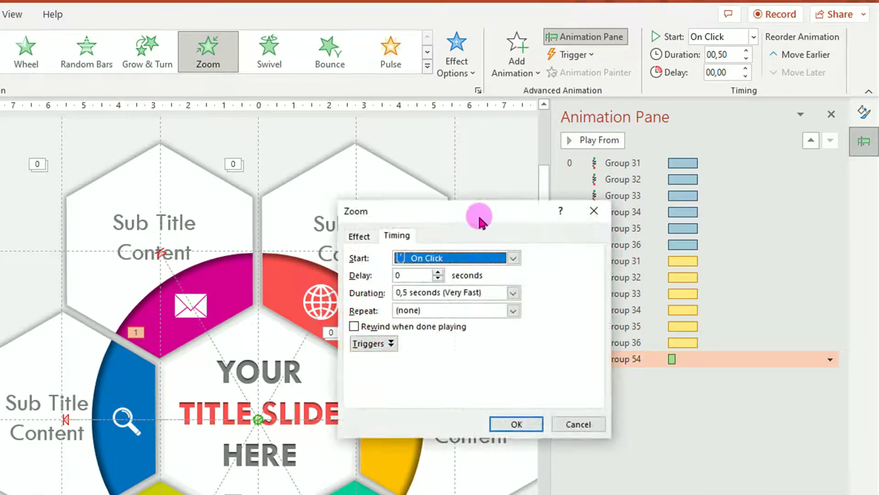
left_click_drag(477, 220, 412, 213)
left_click(450, 256)
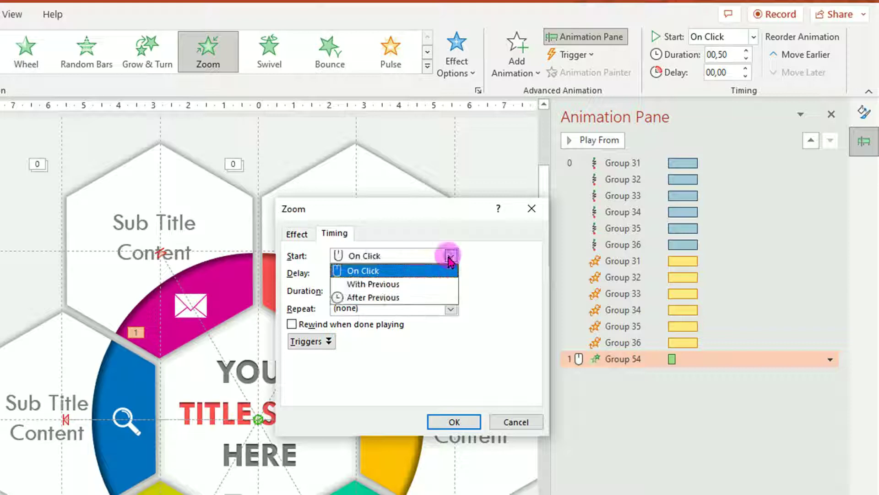
left_click(417, 283)
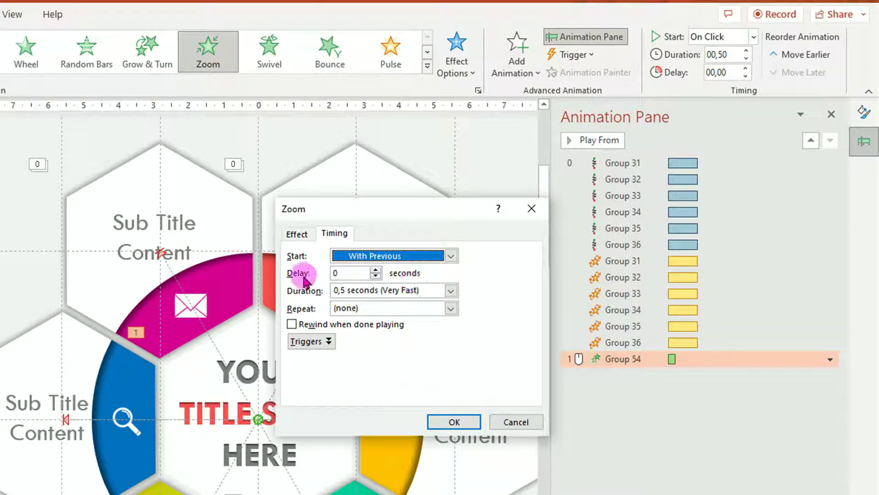
Set the Group 54 zoom's delay to 1 second and duration to 2 seconds.
left_click(376, 270)
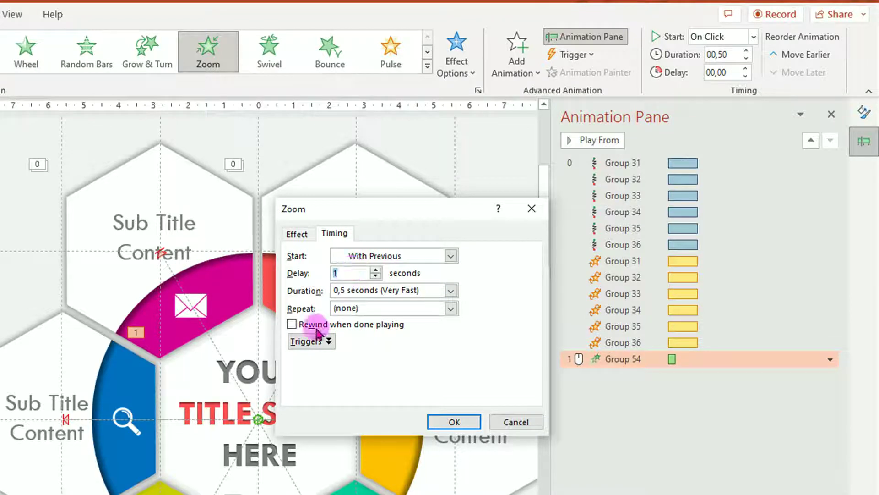
left_click(451, 291)
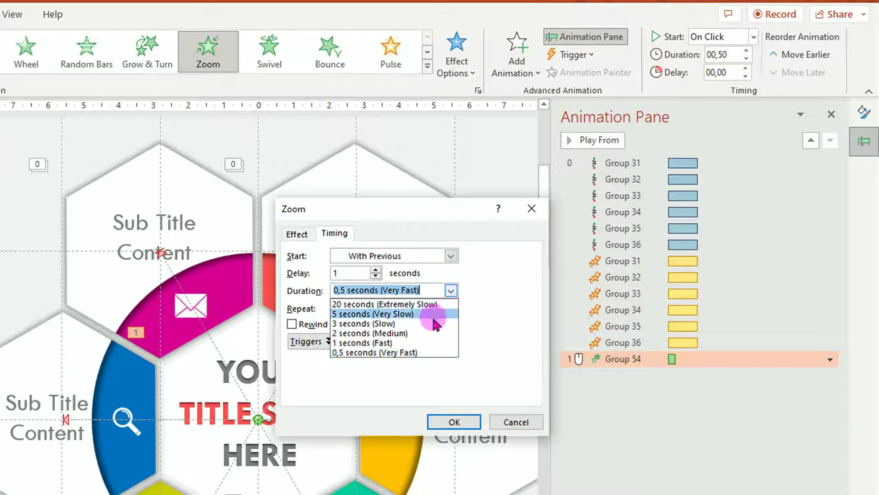
left_click(414, 334)
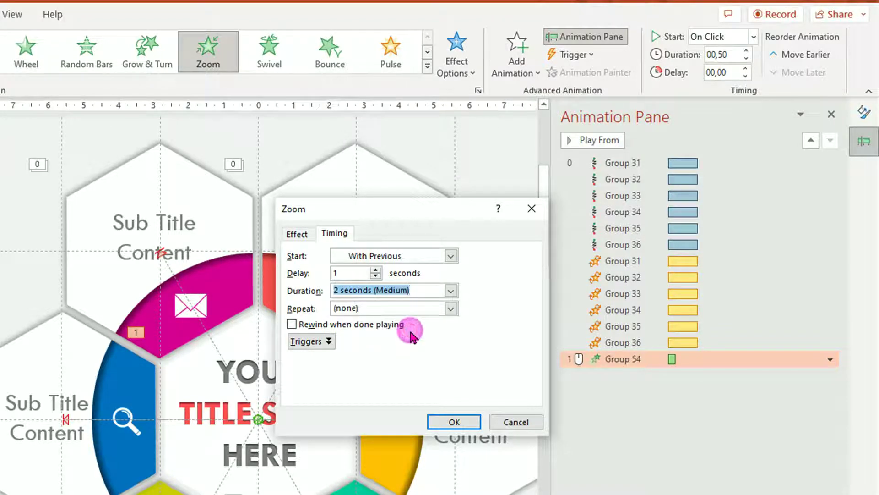
left_click(456, 420)
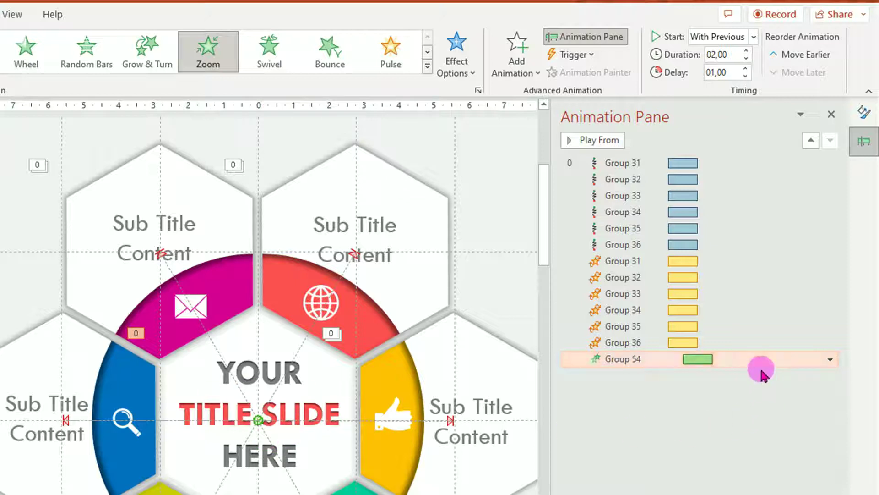
left_click(535, 75)
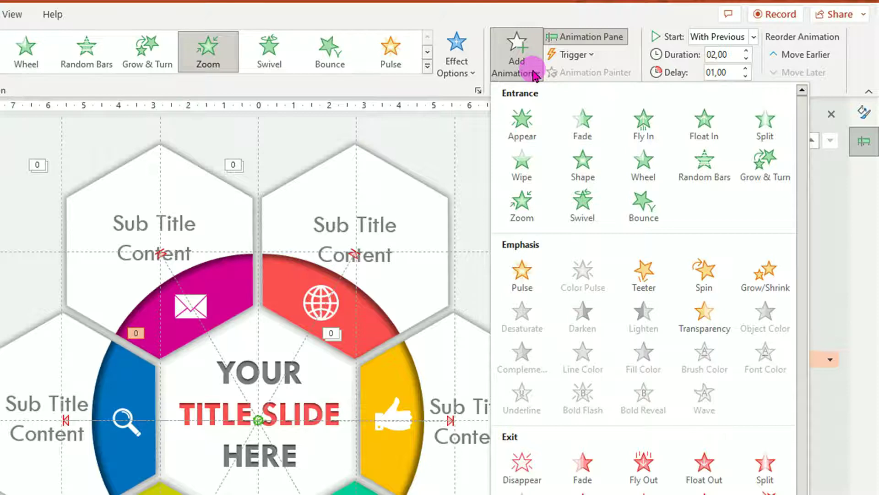
Add a counterclockwise Spin emphasis to Group 54.
left_click(711, 280)
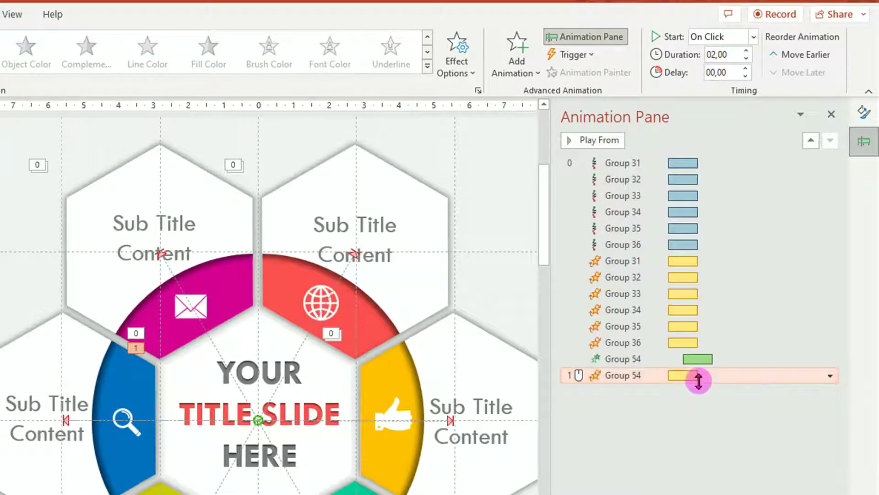
left_click(474, 59)
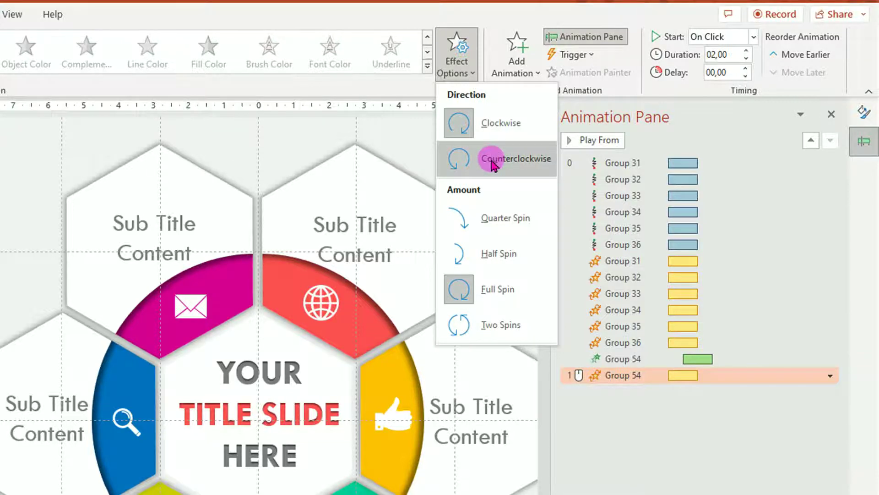
left_click(492, 160)
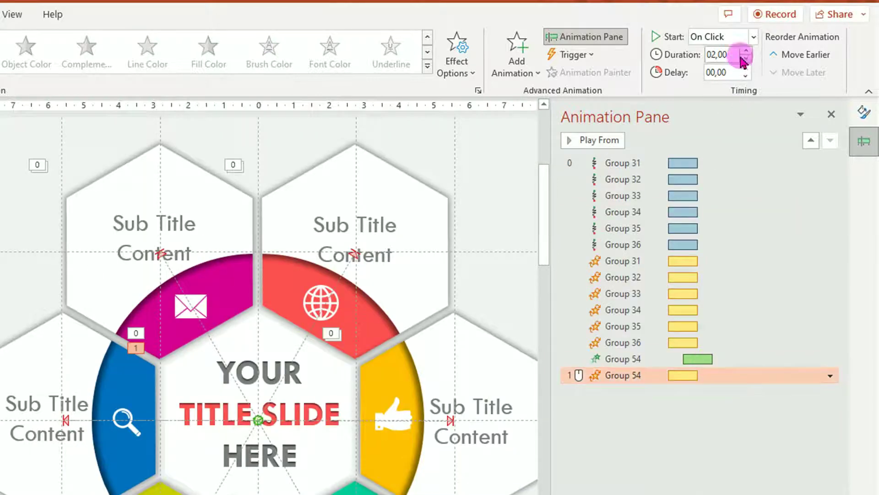
Make the spin start With Previous after a 1-second delay.
left_click(753, 37)
left_click(734, 70)
left_click(745, 69)
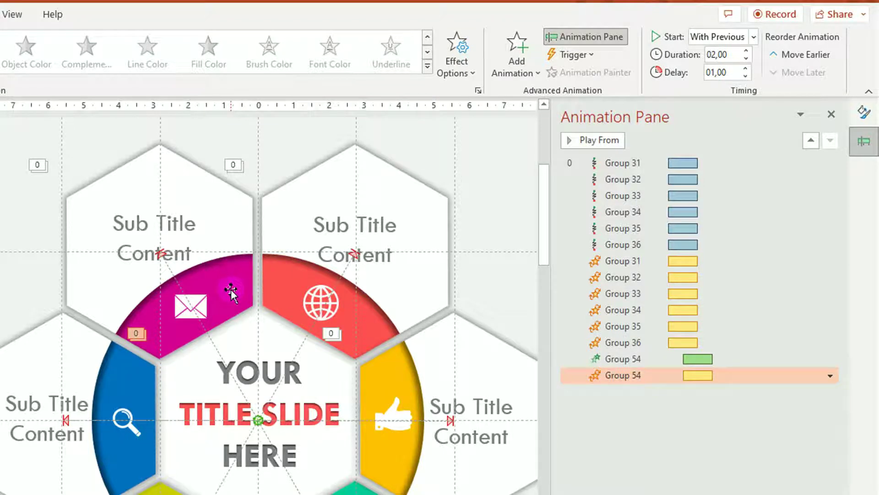
left_click(384, 443)
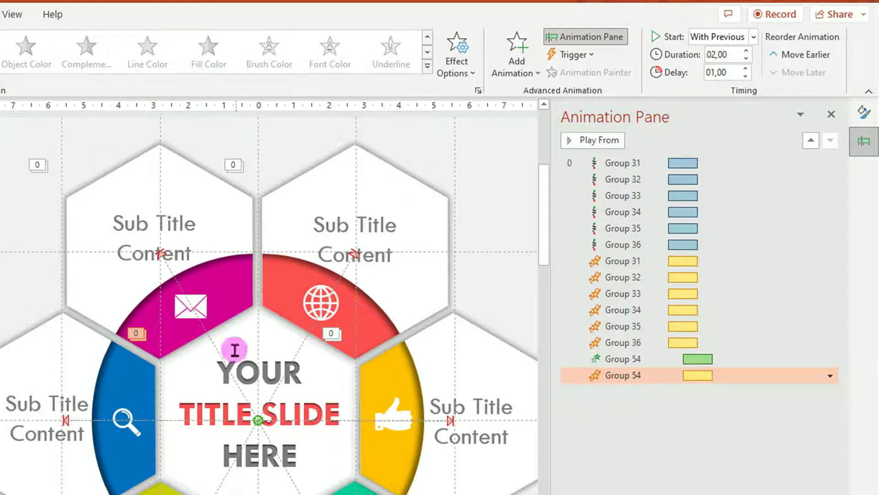
left_click(240, 283)
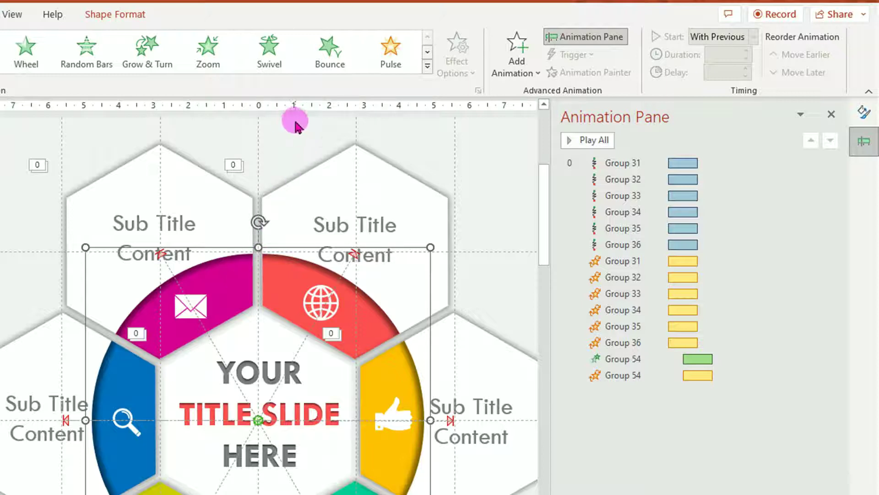
Give the coloured ring Group 49 a Zoom entrance starting With Previous.
left_click(209, 55)
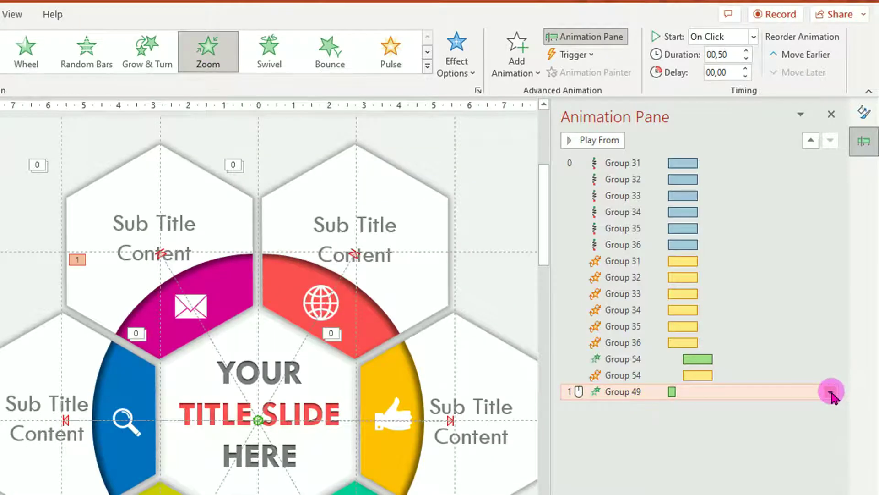
left_click(830, 392)
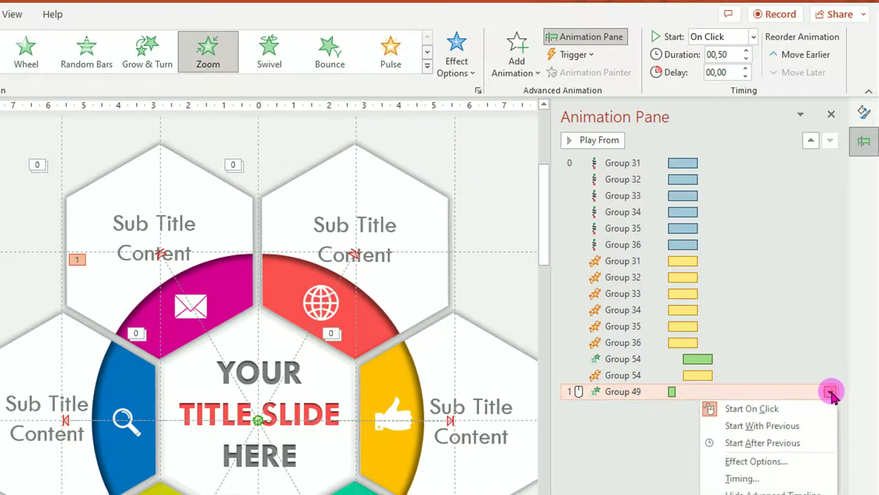
left_click(765, 477)
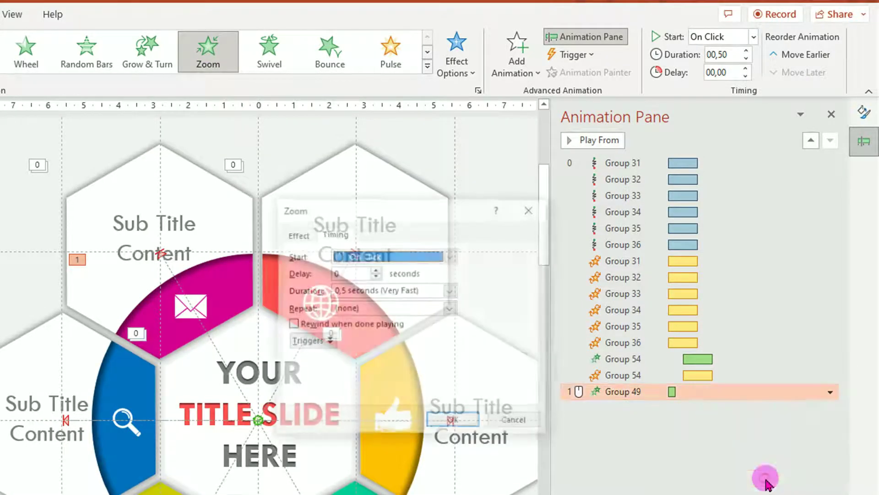
left_click(449, 255)
left_click(393, 284)
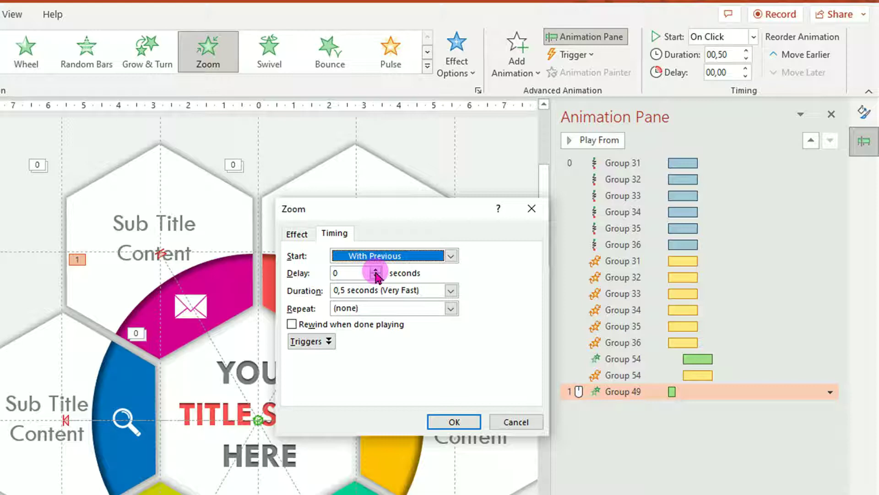
Set the ring zoom's delay to 2 seconds and its duration to 2 seconds.
left_click(376, 271)
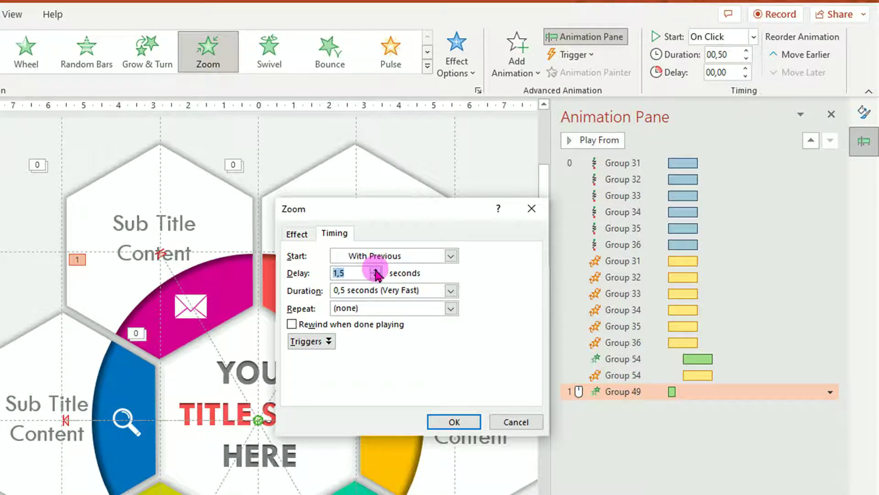
left_click(376, 270)
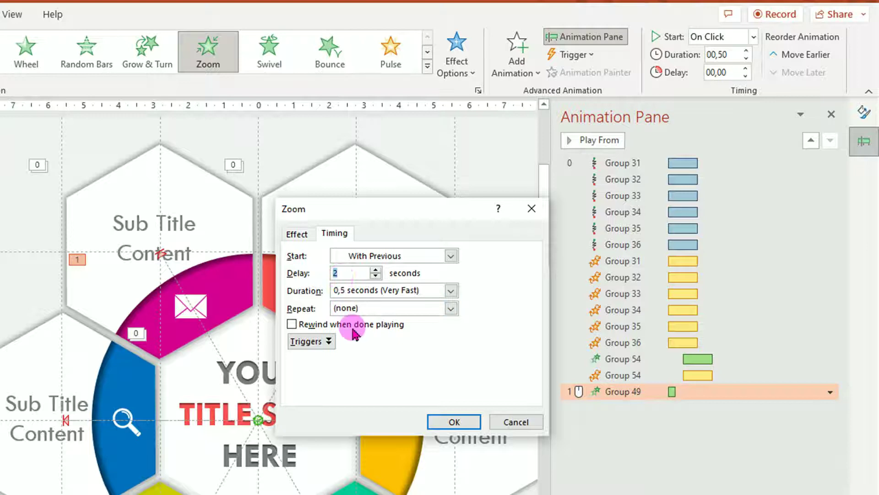
left_click(449, 291)
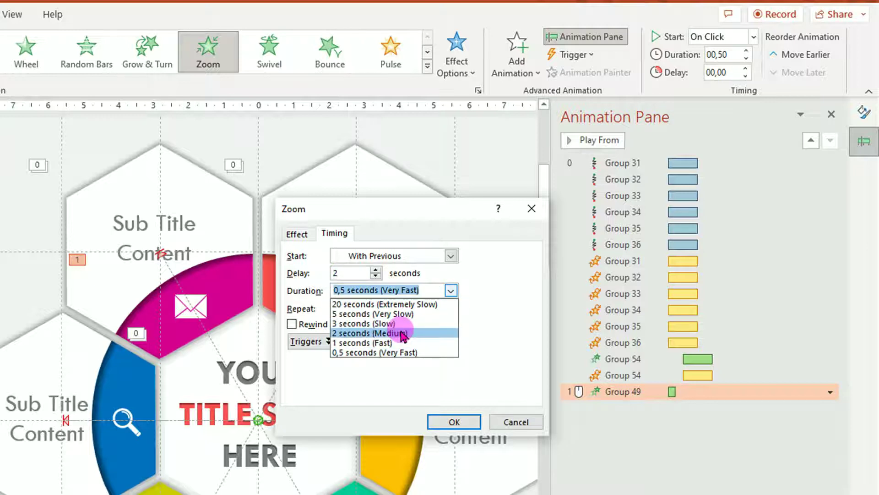
left_click(402, 333)
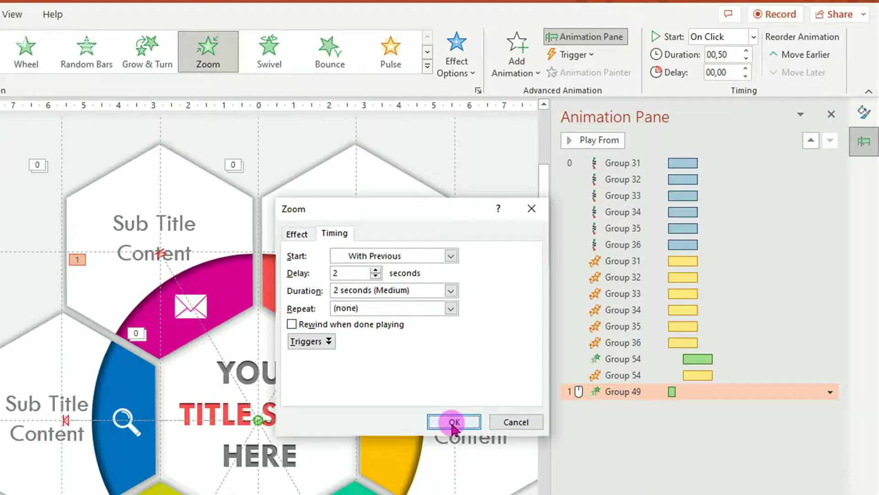
left_click(453, 422)
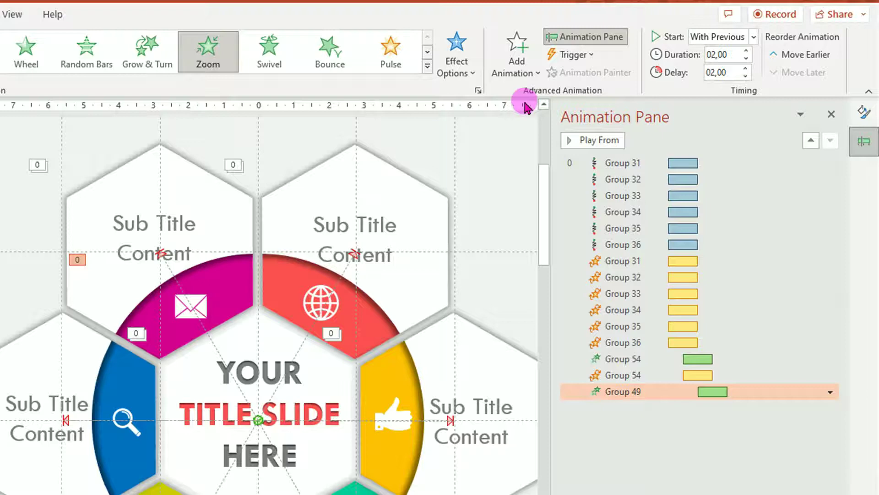
Add a Spin emphasis to Group 49 that starts With Previous.
left_click(539, 74)
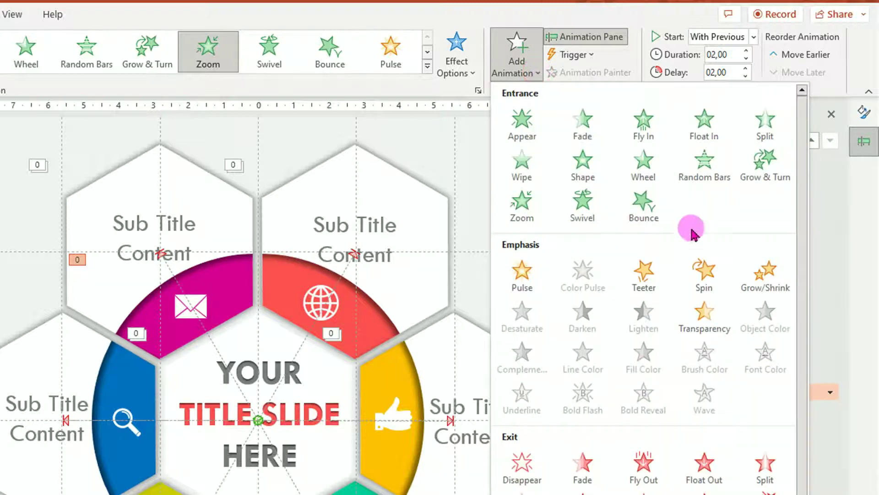
left_click(711, 273)
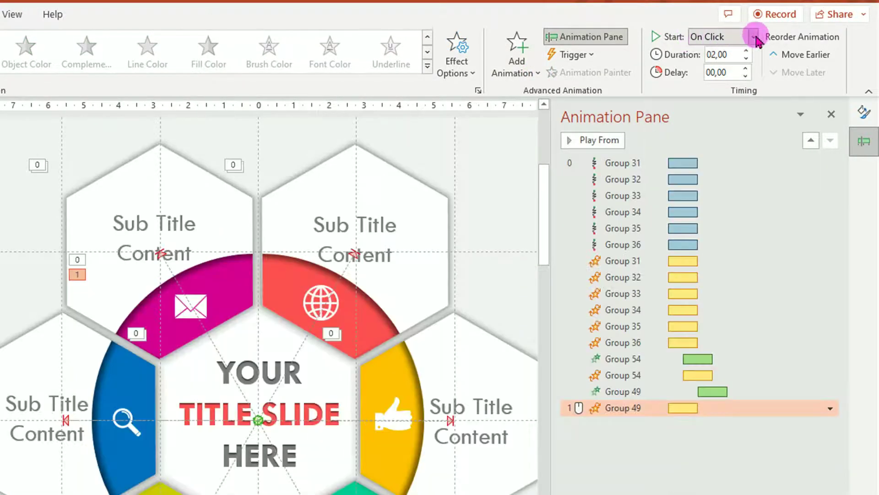
left_click(754, 37)
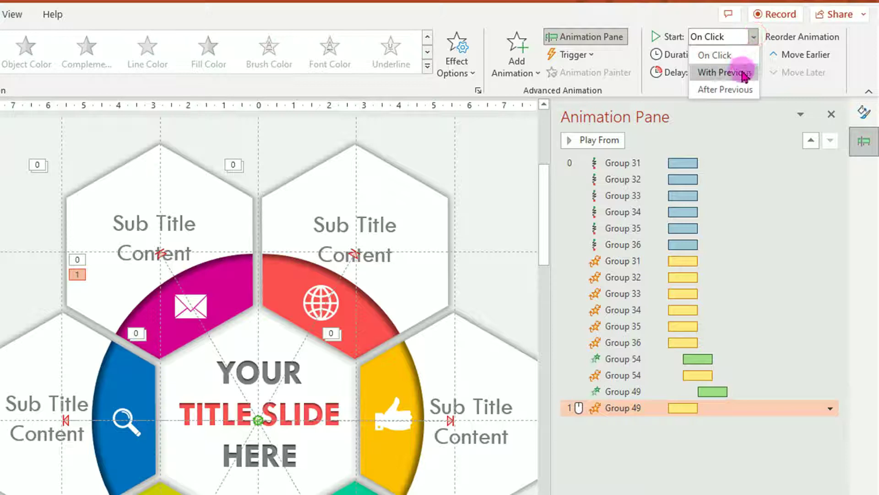
left_click(728, 73)
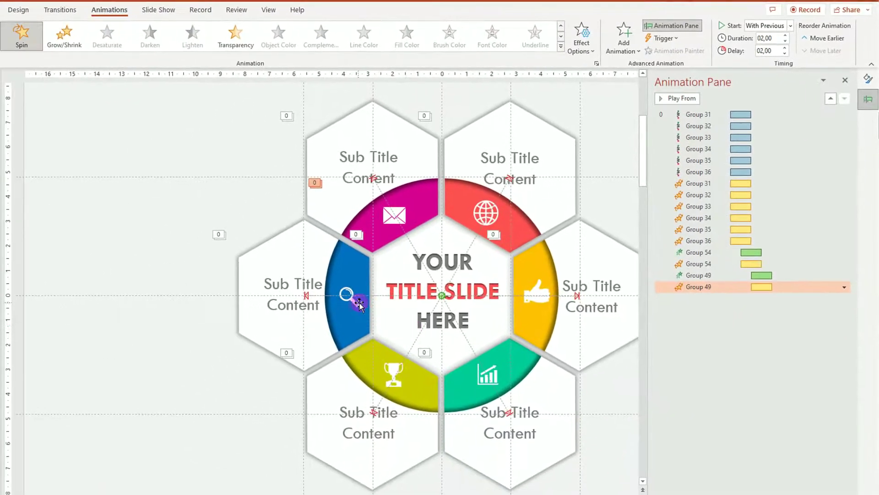
left_click(480, 210)
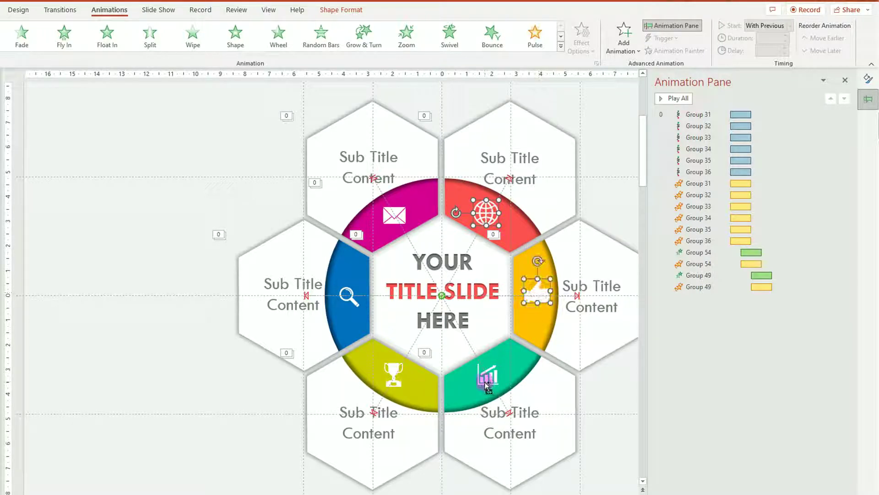
Select all six ring icons and apply a Fade entrance.
left_click(406, 396, "shift")
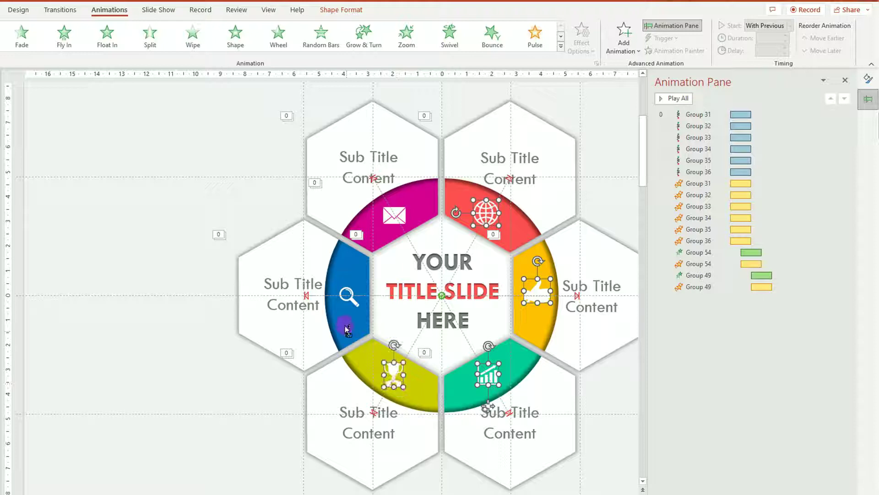
left_click(407, 219, "shift")
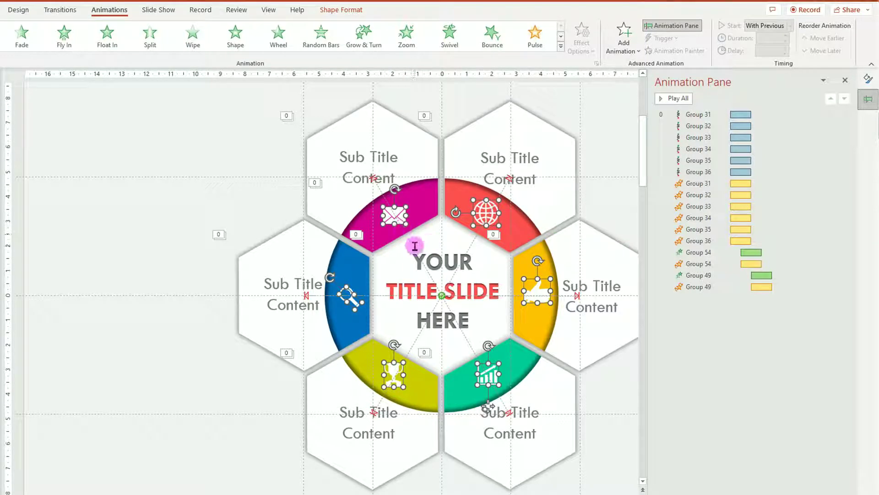
left_click(21, 41)
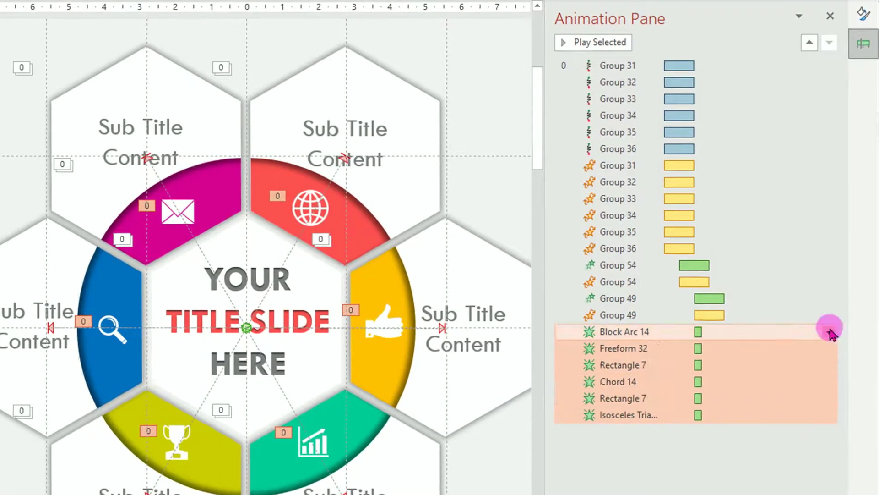
Set the icon fades to start With Previous after a 3.5-second delay.
left_click(830, 332)
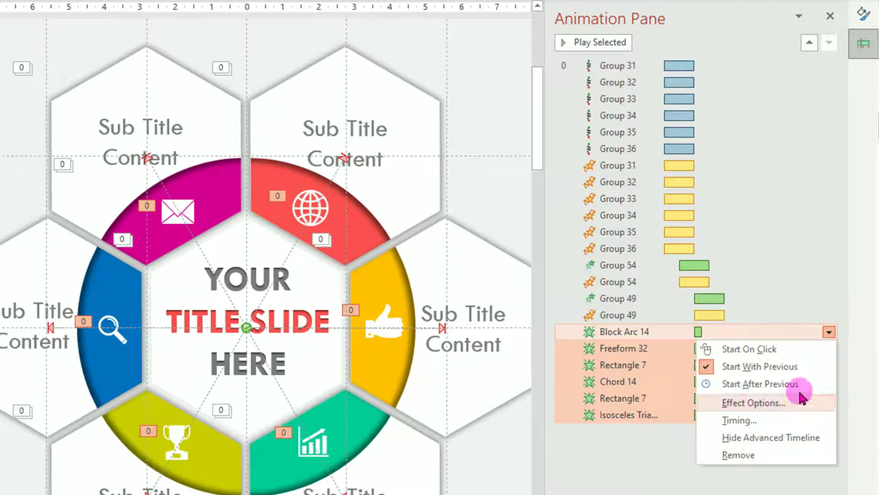
left_click(739, 420)
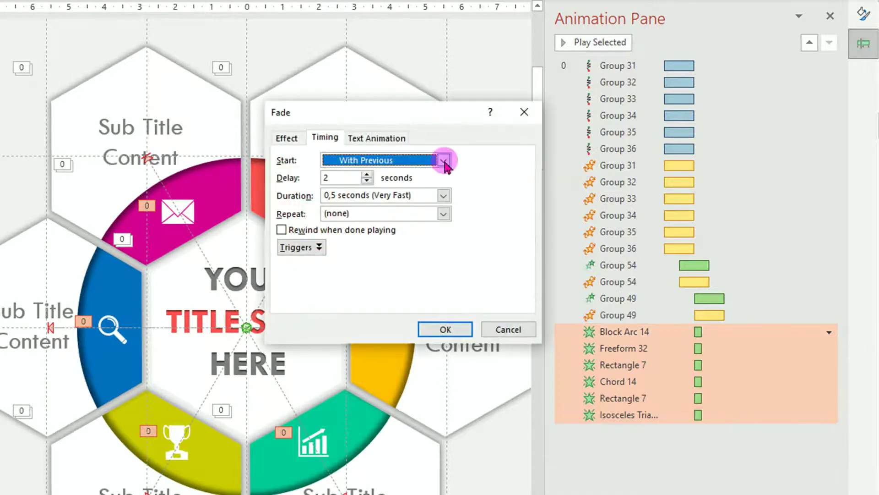
left_click(443, 160)
left_click(390, 191)
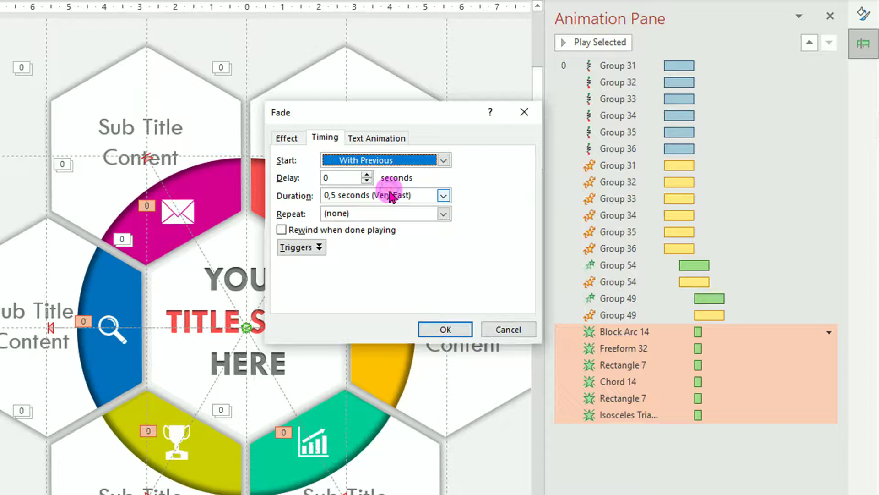
left_click(367, 175)
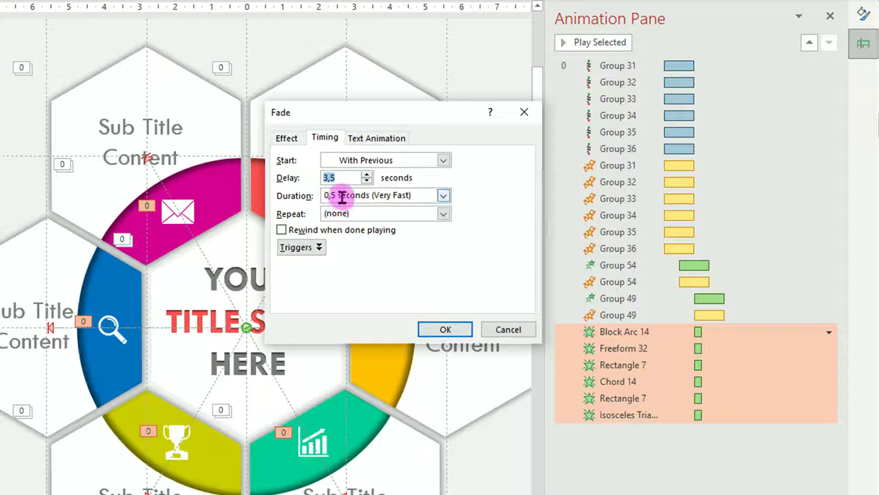
left_click(446, 329)
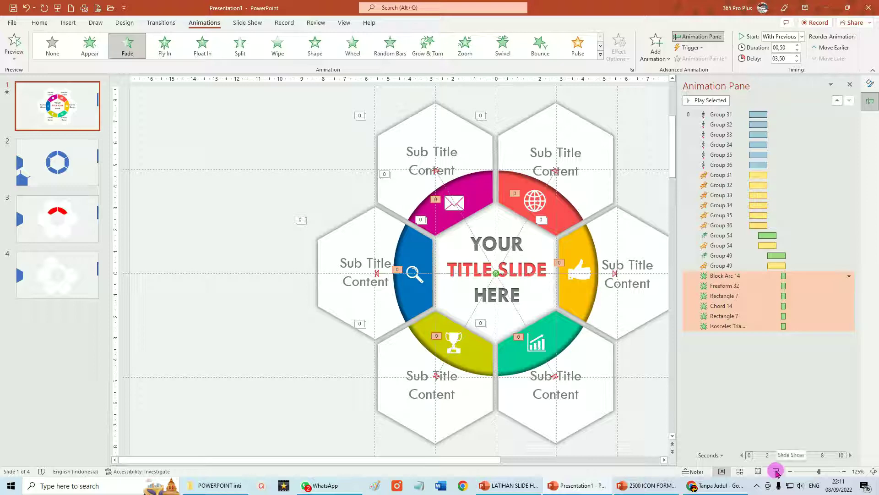
left_click(776, 472)
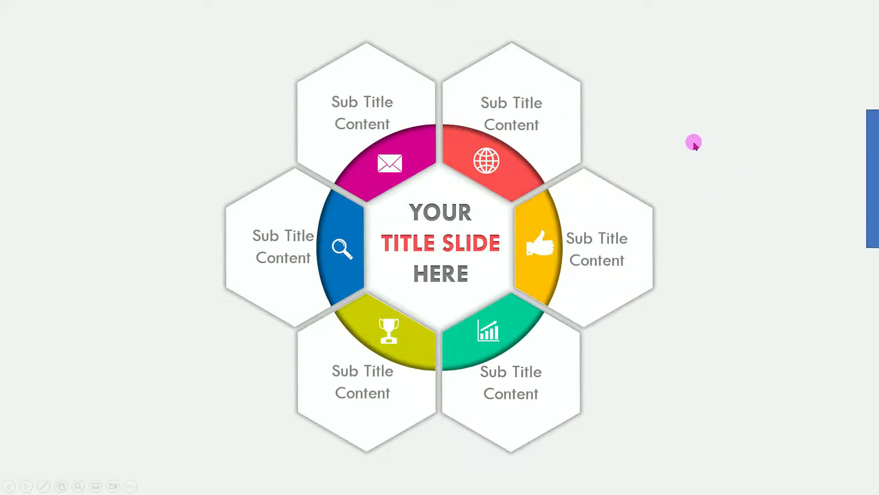
key("Escape")
scroll(340, 223, "down", 3, "ctrl")
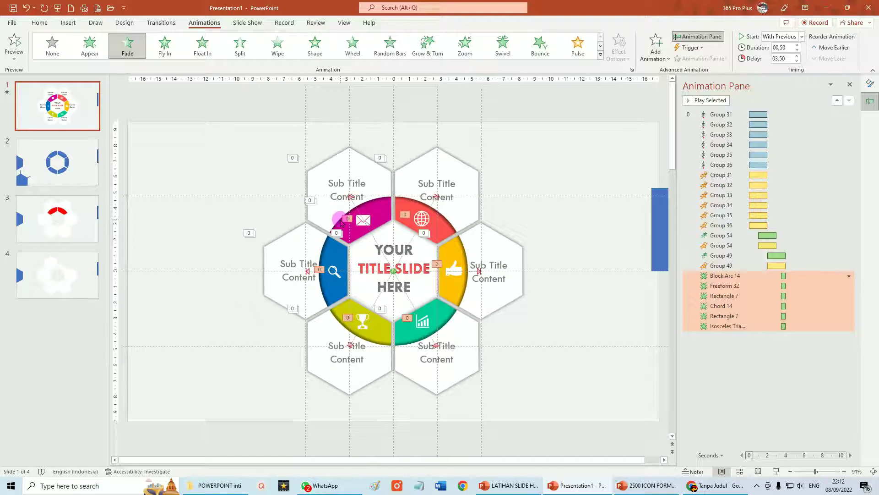
Delete the blue right-edge rectangle and insert a WordArt text box reading '2'.
left_click(662, 222)
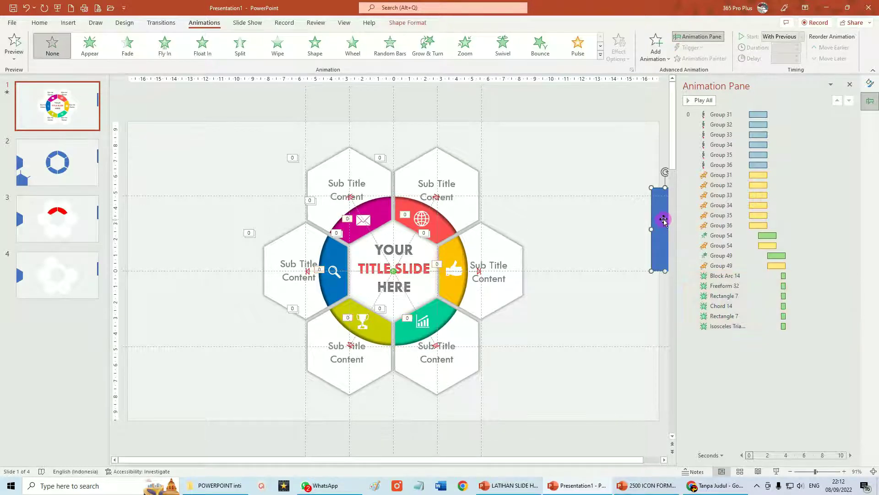
key("Delete")
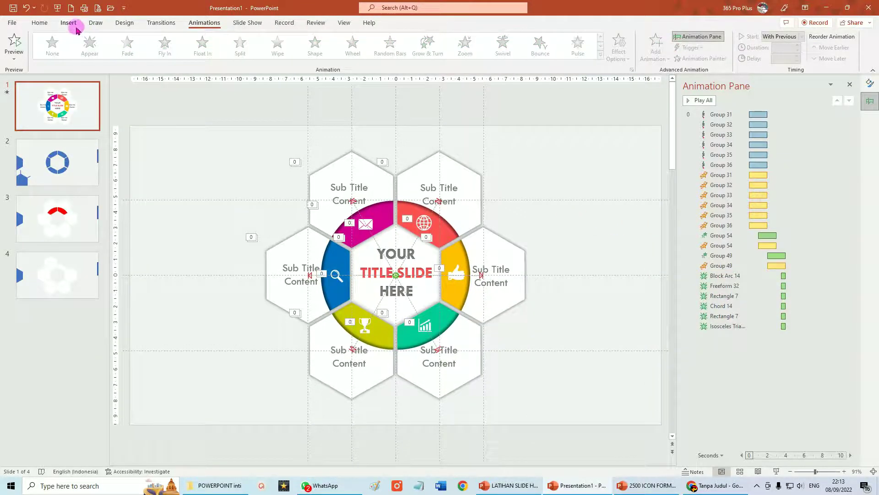
left_click(69, 24)
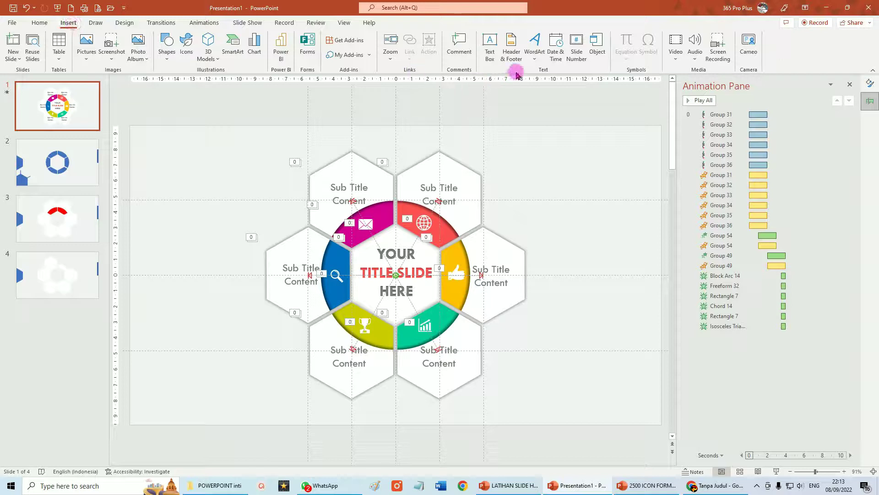
left_click(534, 63)
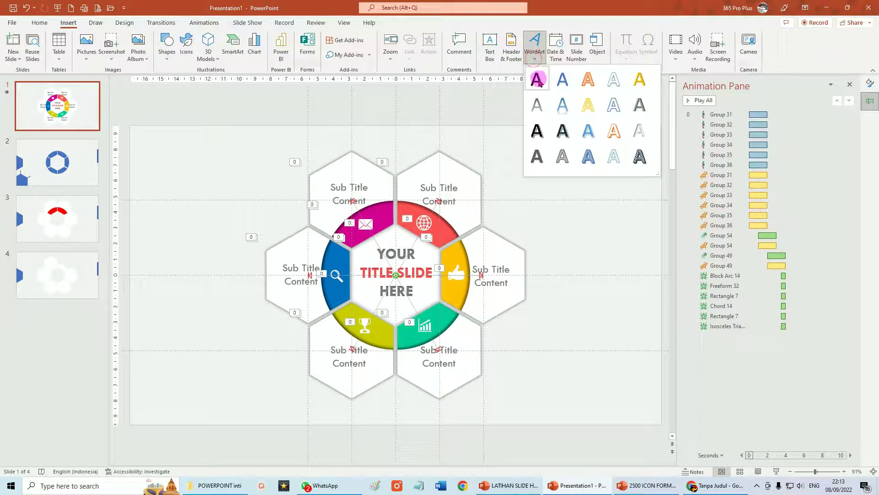
left_click(536, 79)
left_click_drag(459, 238, 556, 133)
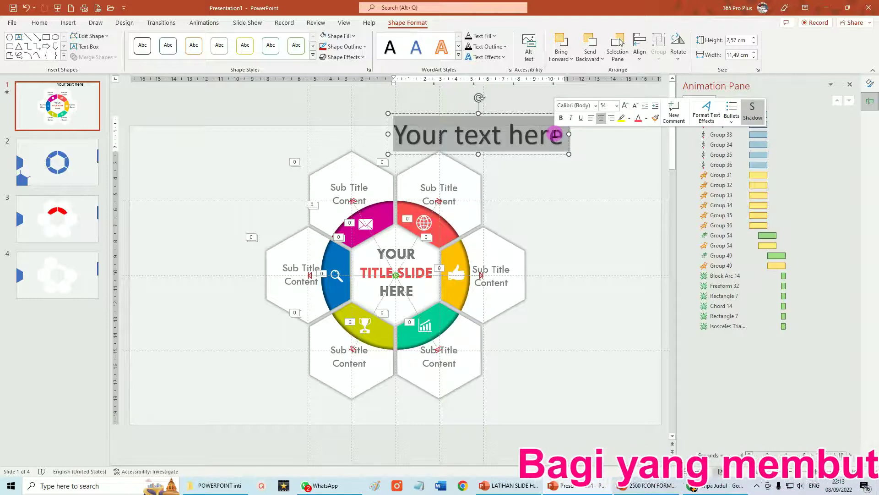
type("2")
left_click(490, 144)
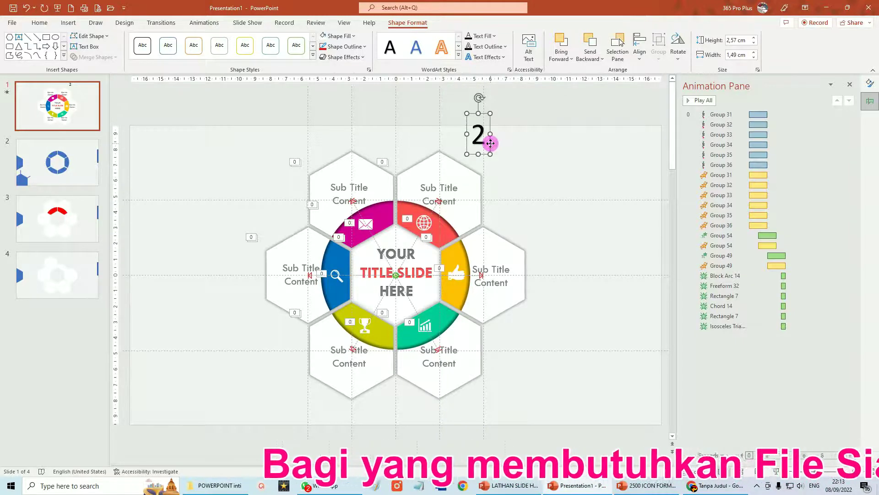
Format the 2 in Bebas Neue, 60 pt, orange.
left_click(44, 26)
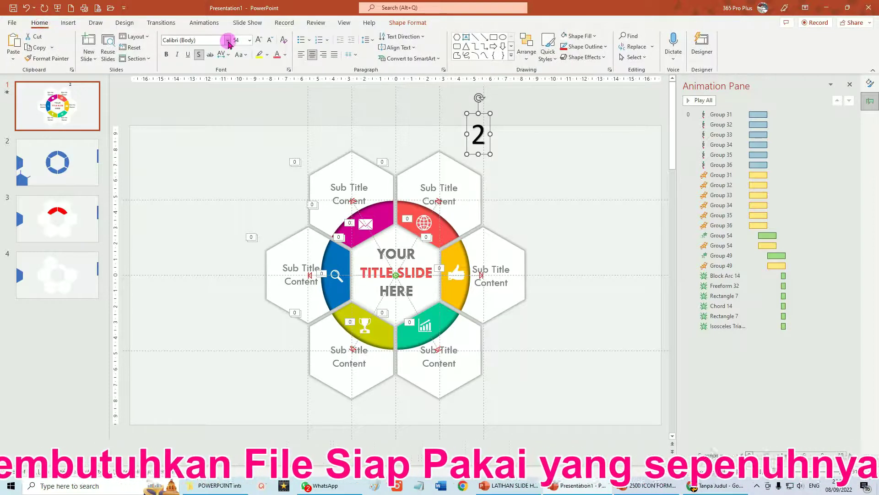
left_click(227, 41)
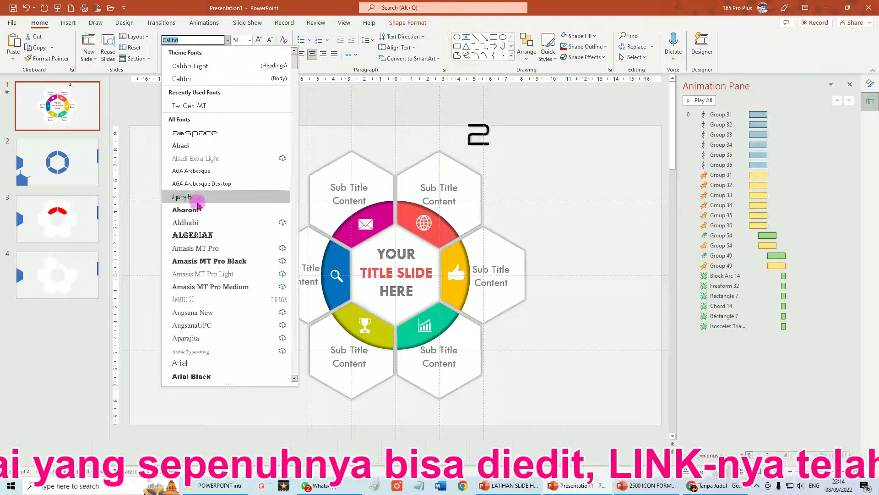
scroll(210, 264, "down", 7)
scroll(210, 268, "down", 3)
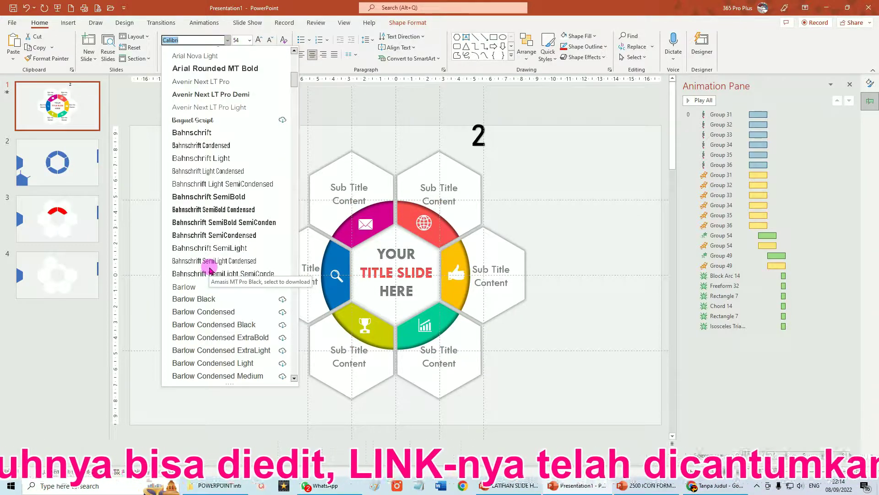
scroll(208, 263, "down", 5)
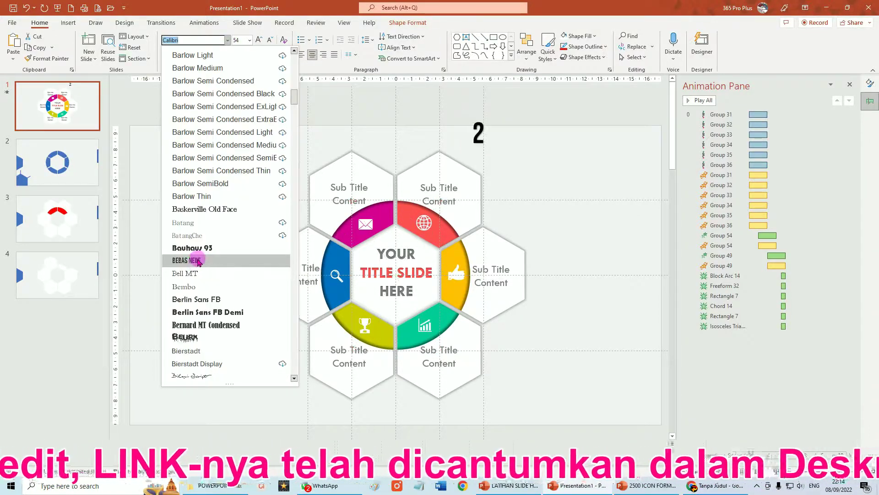
left_click(197, 255)
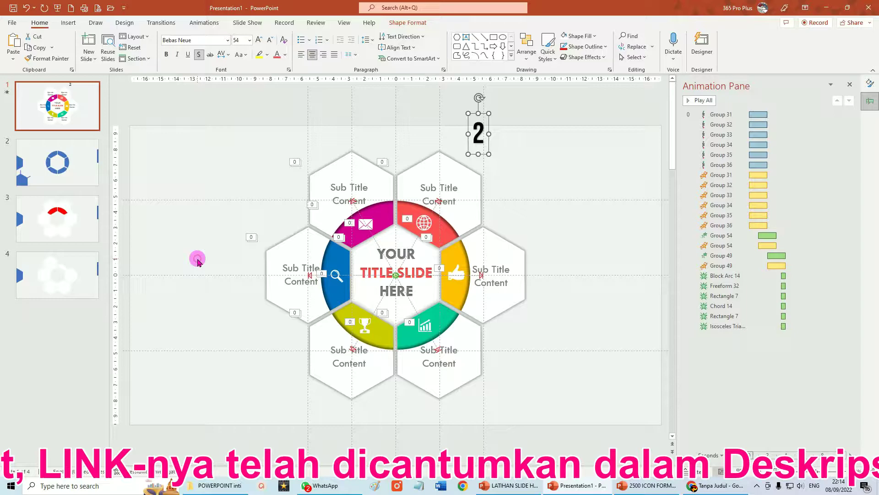
left_click(249, 40)
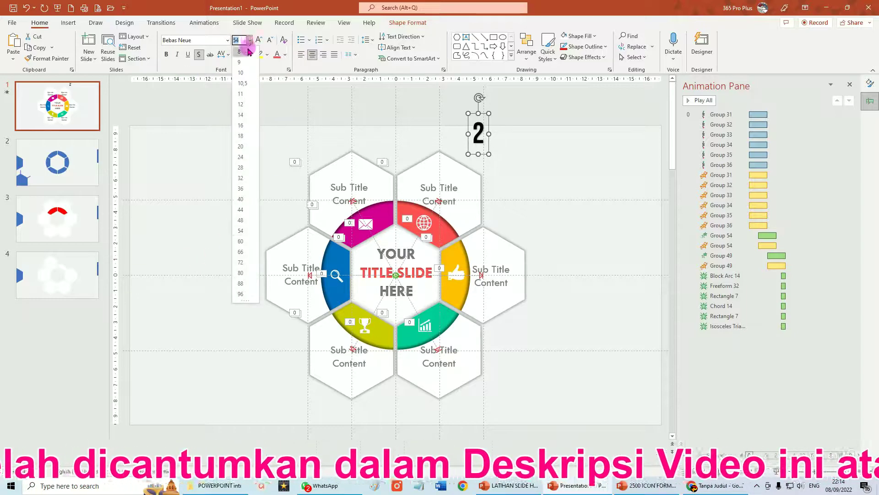
left_click(241, 242)
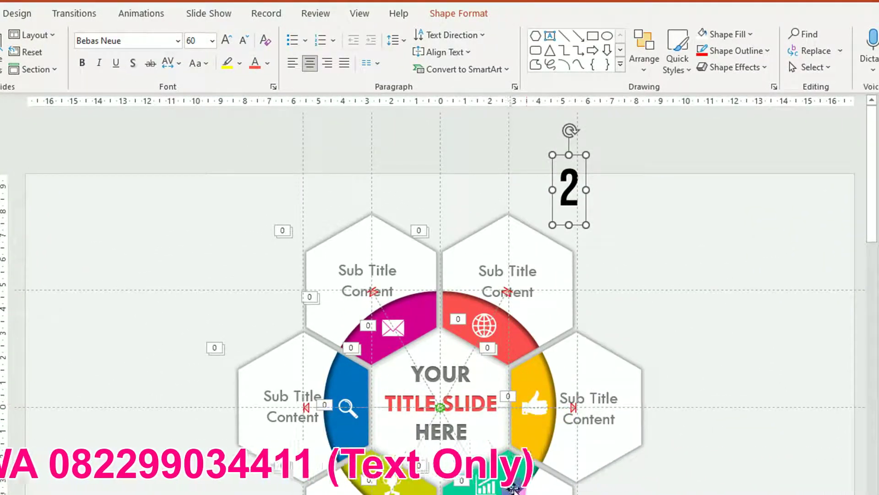
left_click(268, 63)
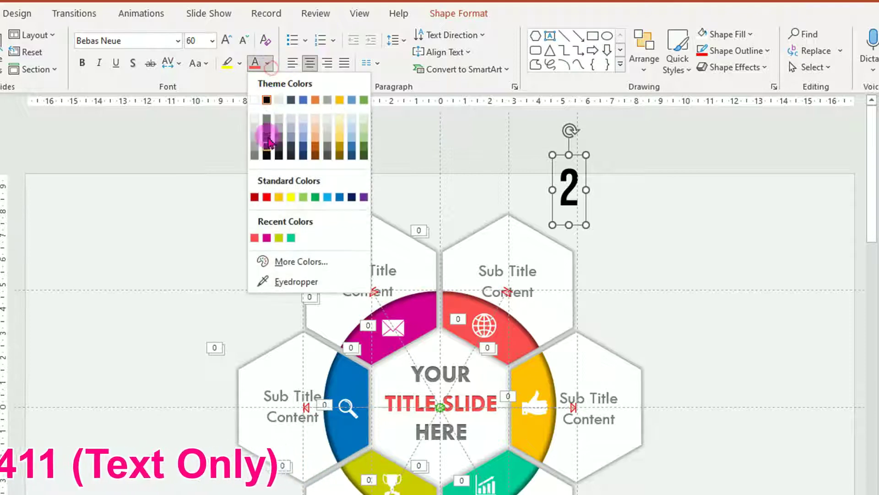
left_click(279, 198)
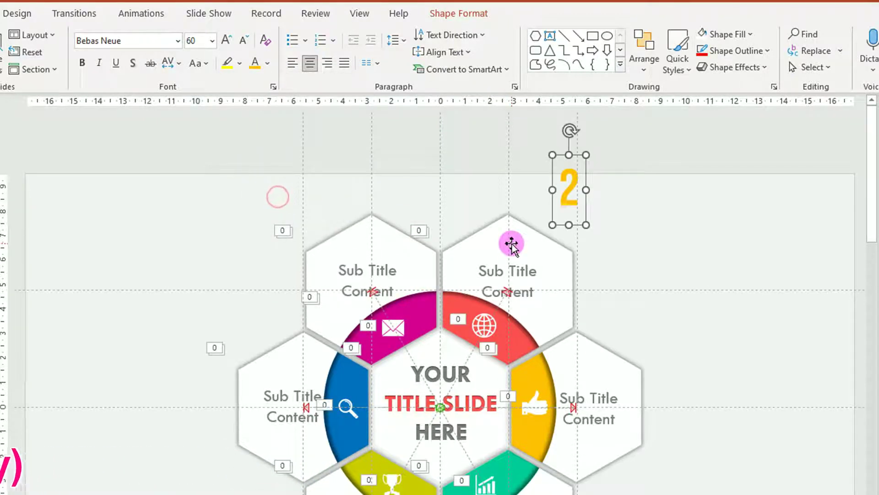
Position the orange 2 beside the right-hand hexagon.
mouse_move(585, 206)
left_mouse_down()
mouse_move(670, 287)
mouse_move(688, 426)
left_mouse_up()
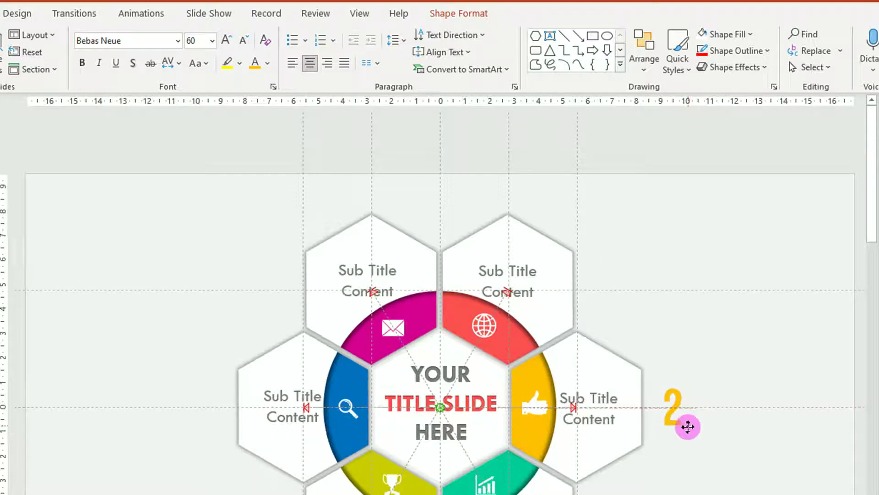
left_click_drag(688, 426, 686, 427)
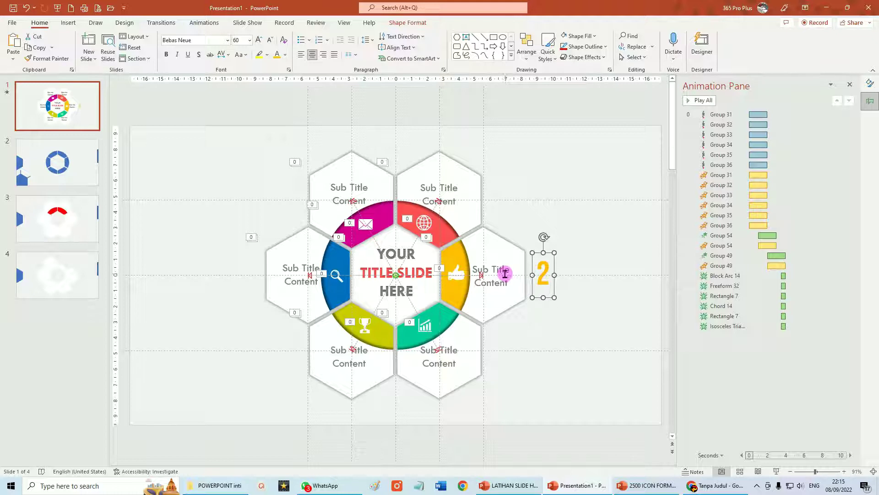
left_click(503, 268)
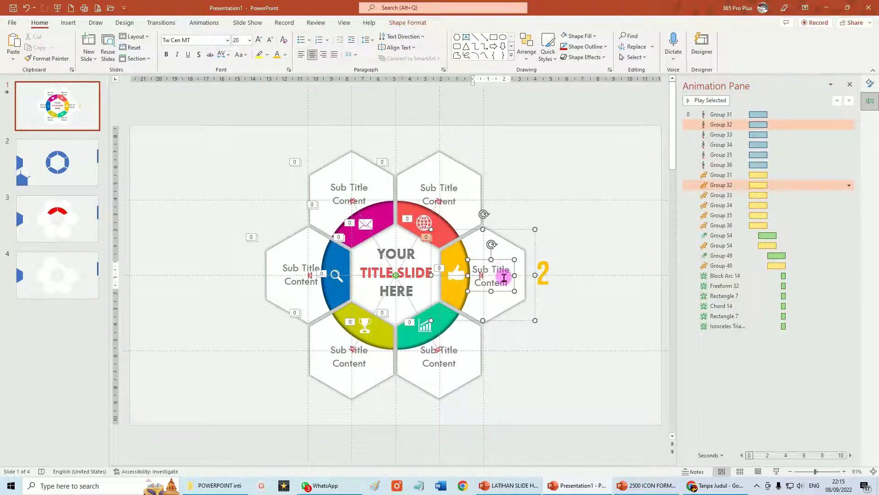
Duplicate the subtitle text box next to the 2 and fill it with the description paragraph.
left_click(503, 260)
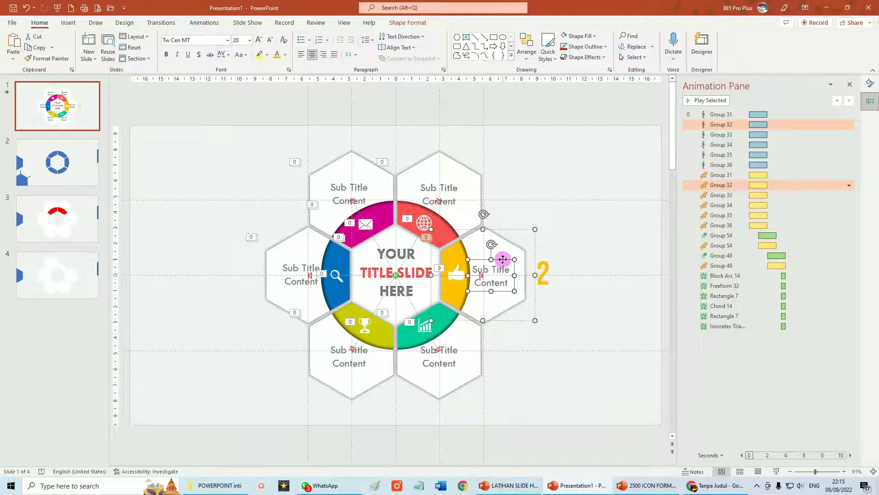
key("ctrl+v")
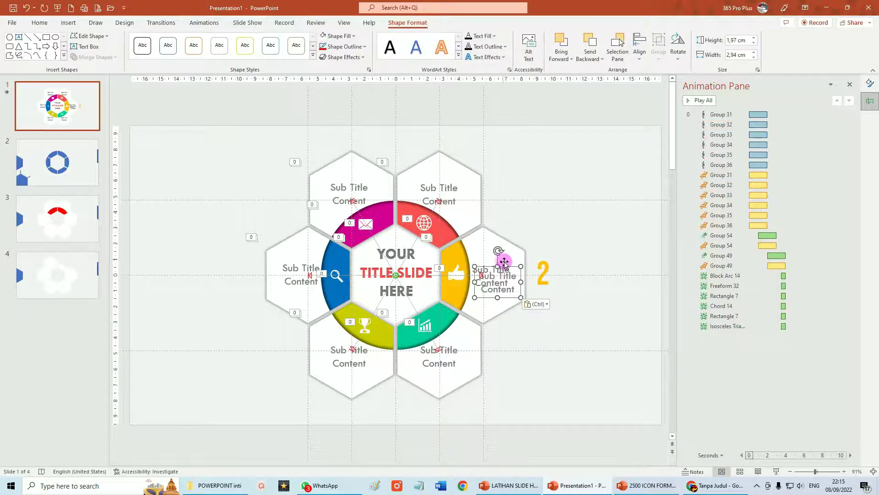
mouse_move(510, 267)
left_mouse_down()
mouse_move(583, 255)
mouse_move(588, 275)
left_mouse_up()
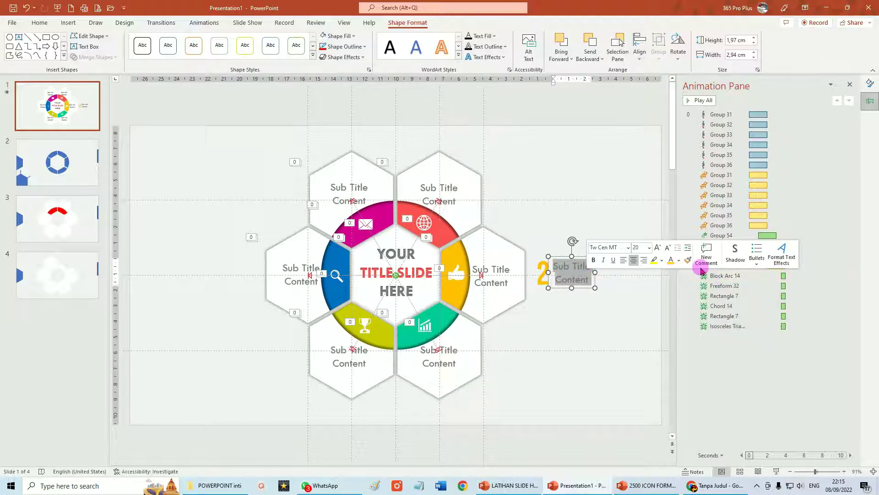
type("Tuliskan deskripsi singkat seperlunya di sini Tuliskan deskripsi seperlunya.")
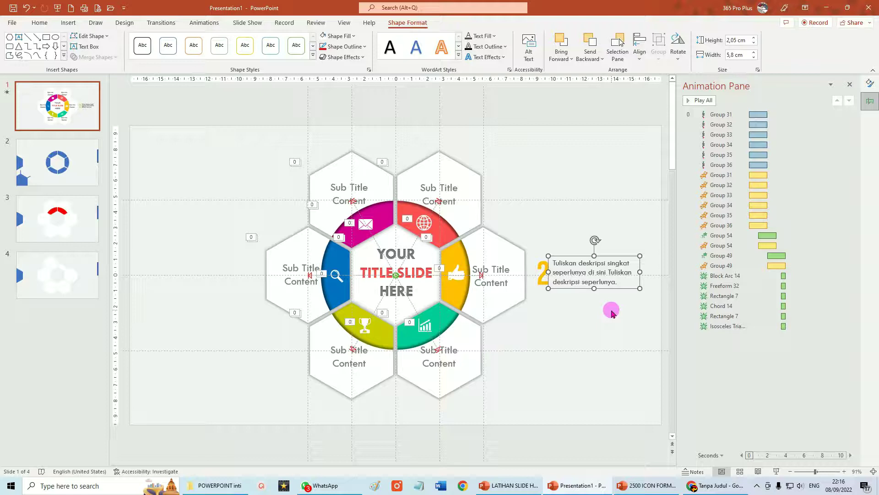
left_click(611, 308)
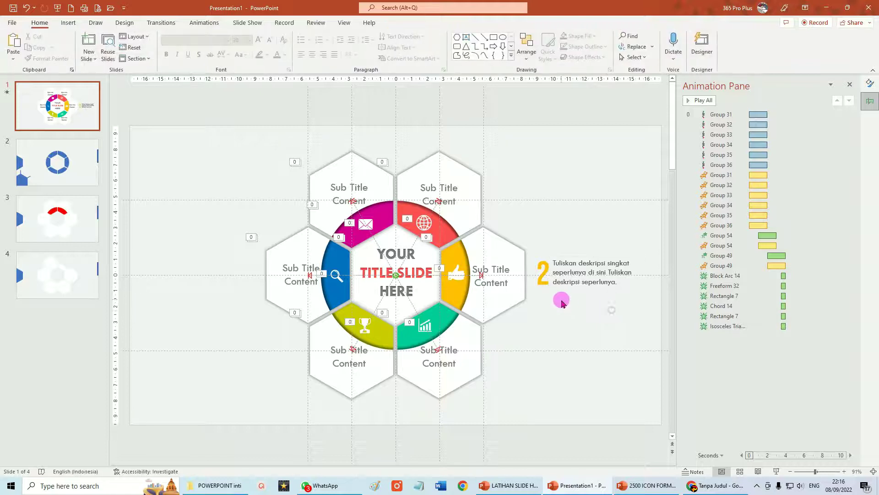
Group the 2 with its description paragraph.
left_click(546, 272)
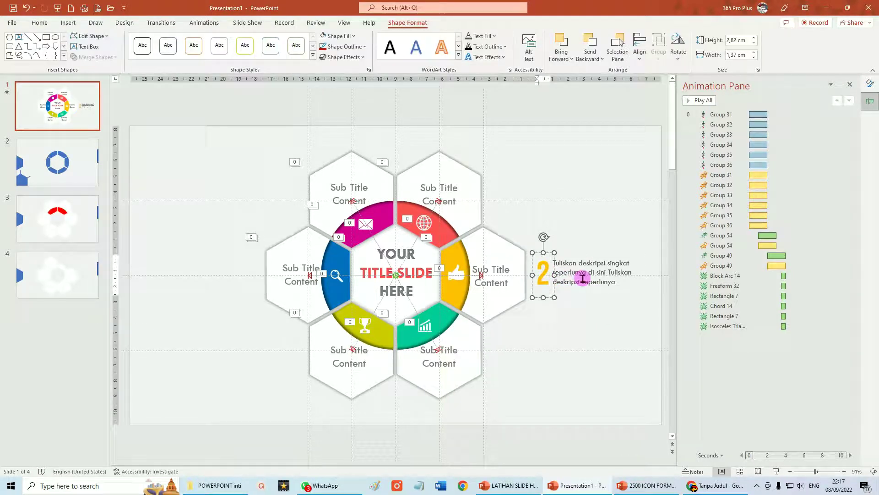
left_click(527, 231)
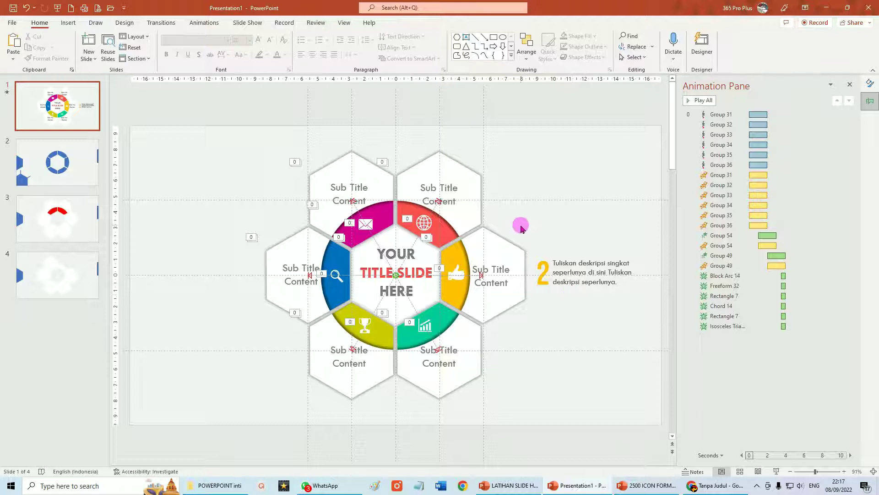
left_click_drag(521, 228, 693, 326)
left_click(572, 286)
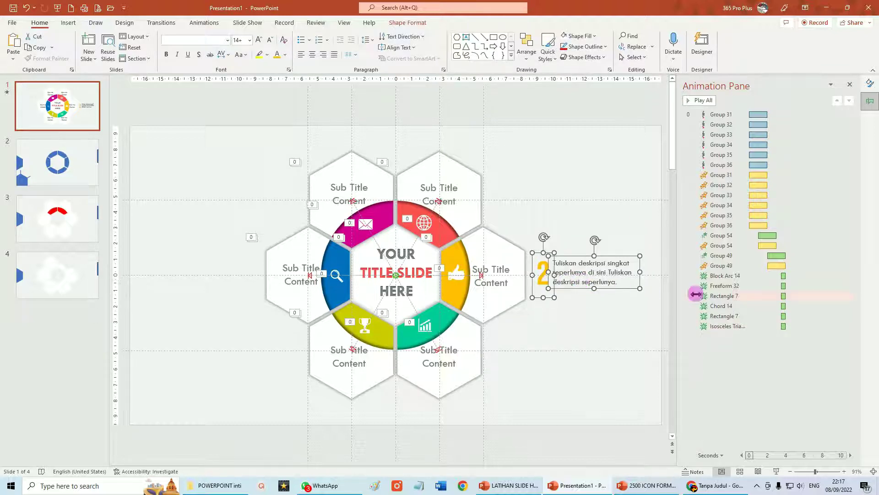
key("ctrl+g")
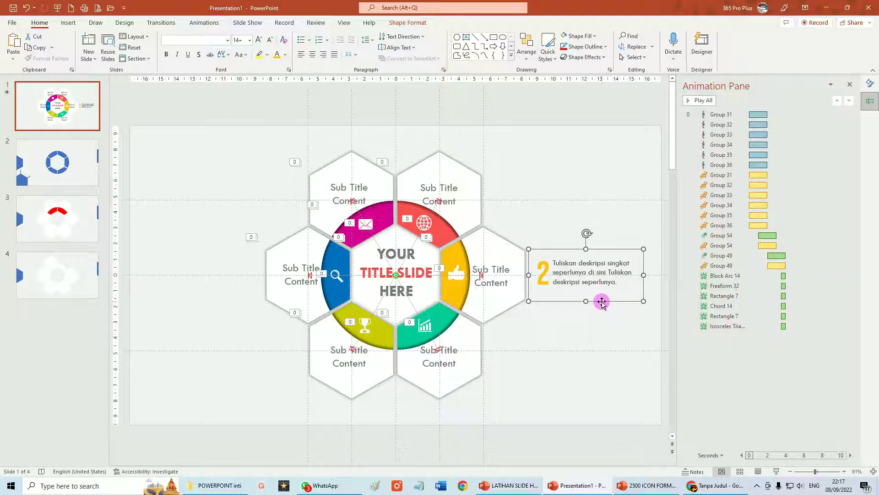
Copy the grouped item to make three stacked items and select all three.
mouse_move(601, 302)
left_mouse_down("ctrl")
mouse_move(606, 265)
mouse_move(603, 344)
left_mouse_up("ctrl")
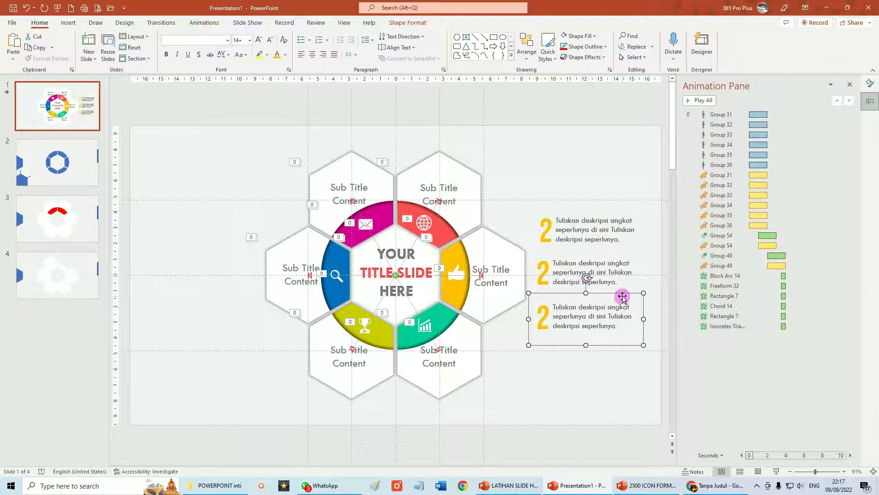
left_click_drag(511, 184, 683, 419)
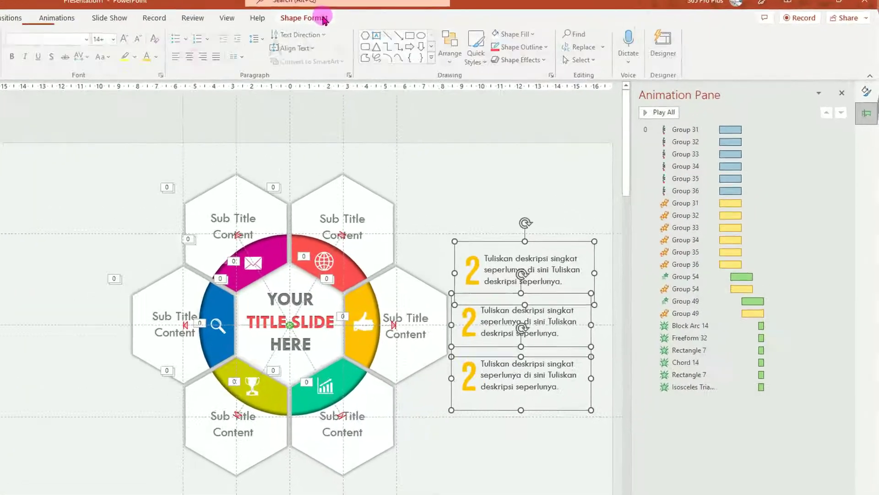
left_click(323, 18)
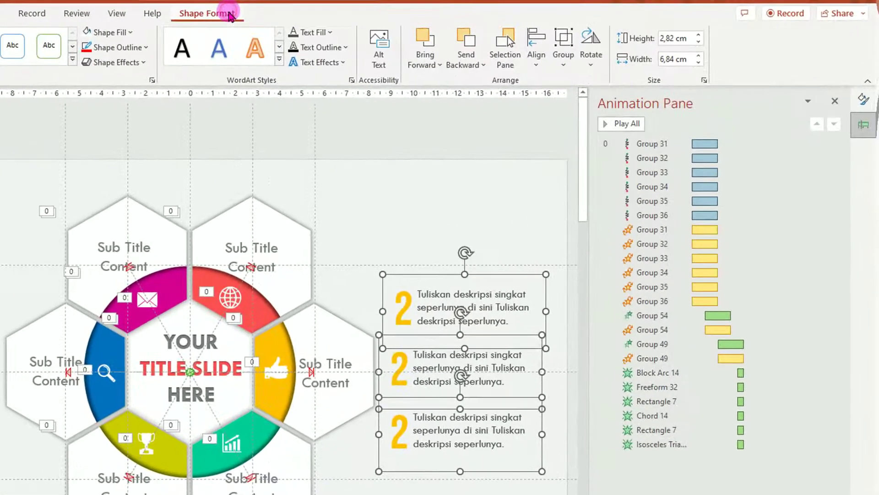
Align the three items left and distribute them vertically.
left_click(537, 64)
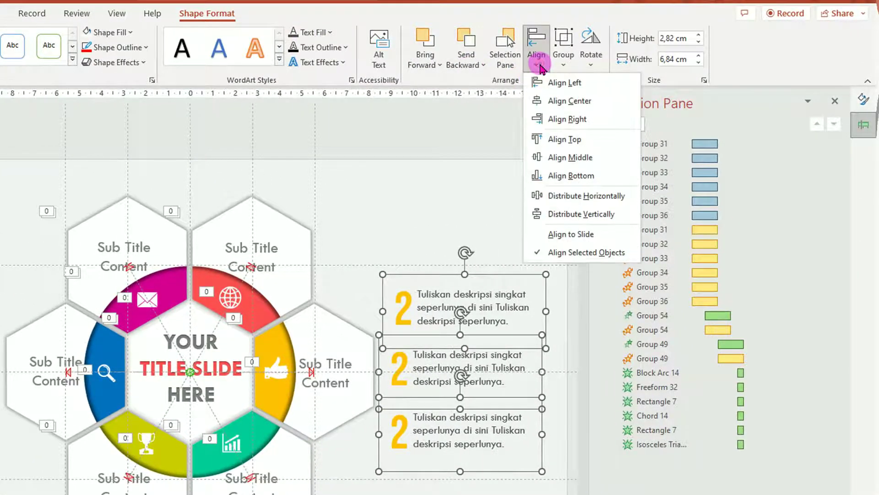
left_click(565, 82)
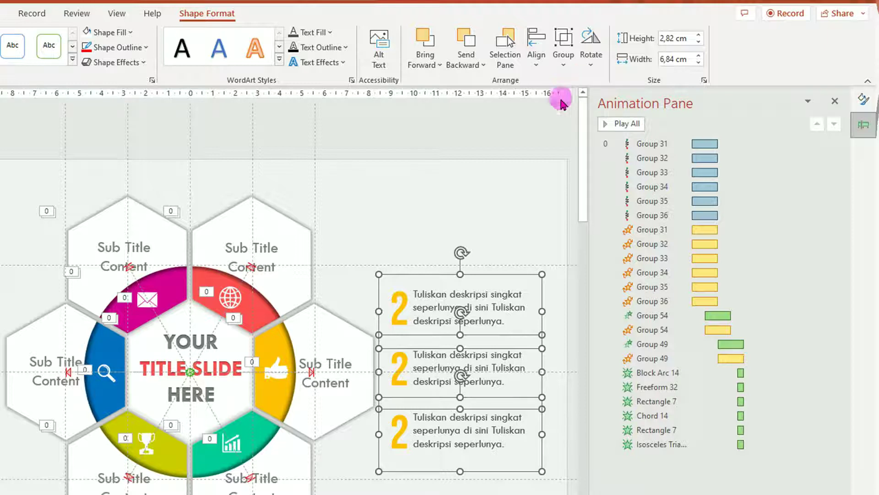
left_click(542, 65)
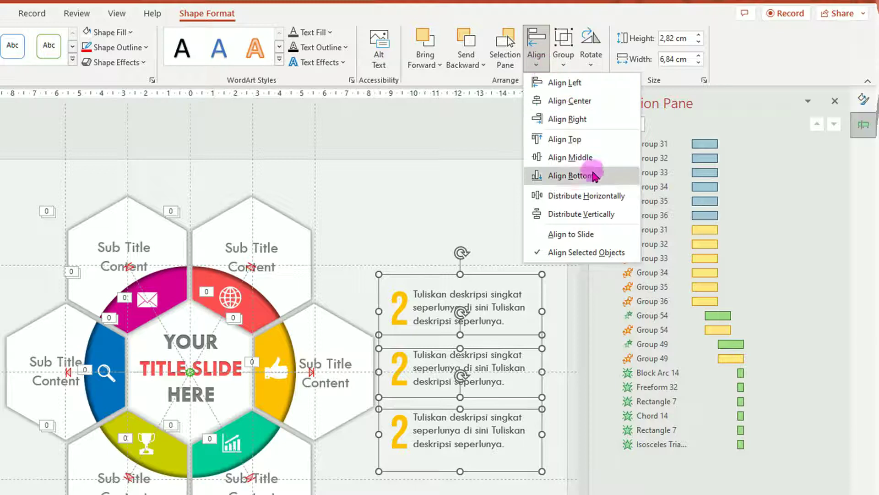
left_click(590, 215)
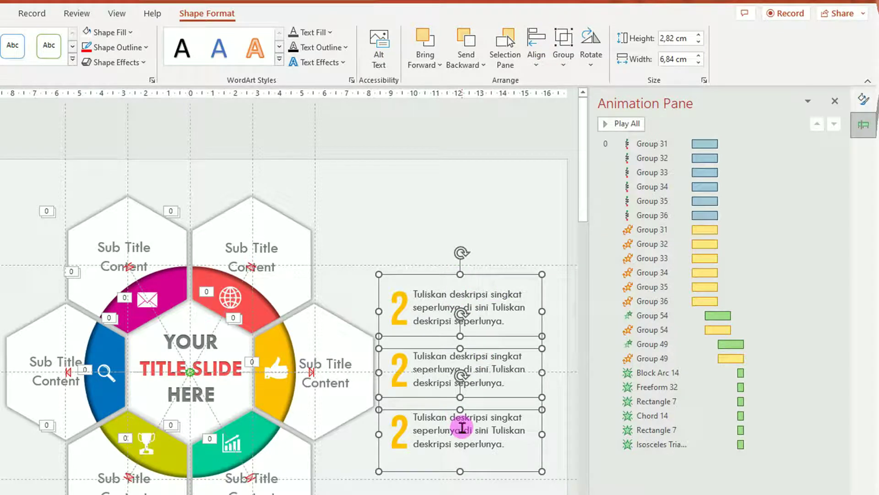
Change the top digit to 1 and the bottom digit to 3.
left_click(398, 313)
double_click(398, 314)
type("1")
left_click(398, 429)
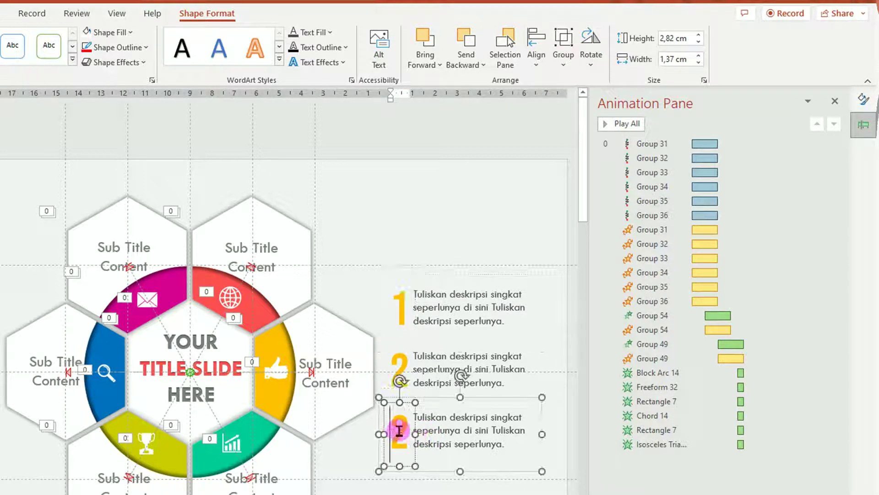
double_click(403, 431)
type("3")
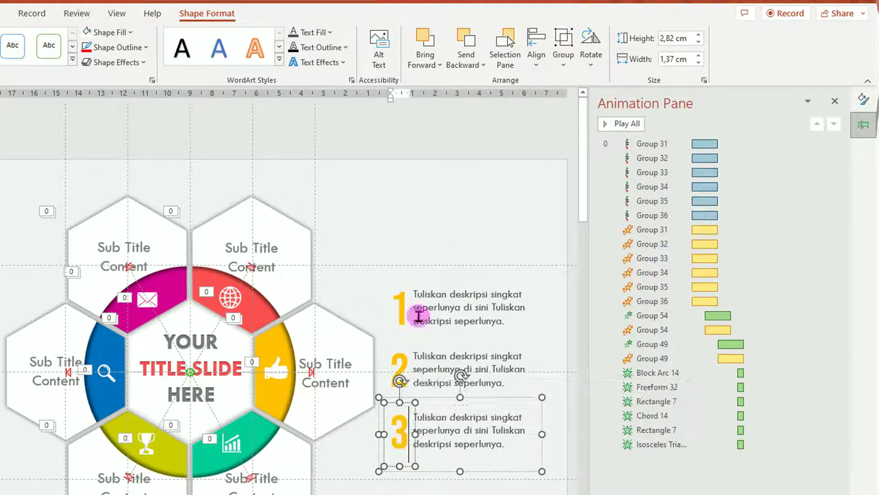
Colour the 1 red and the 3 green, then select all three items.
left_click(398, 307)
double_click(397, 306)
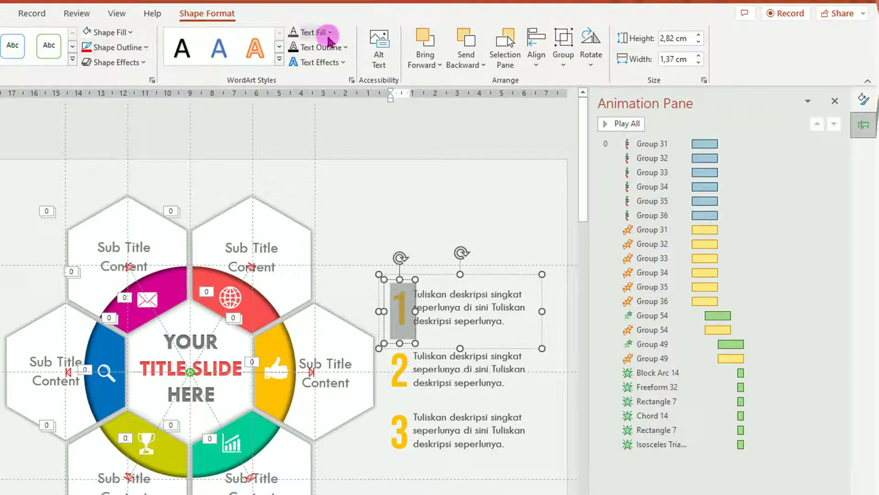
left_click(332, 33)
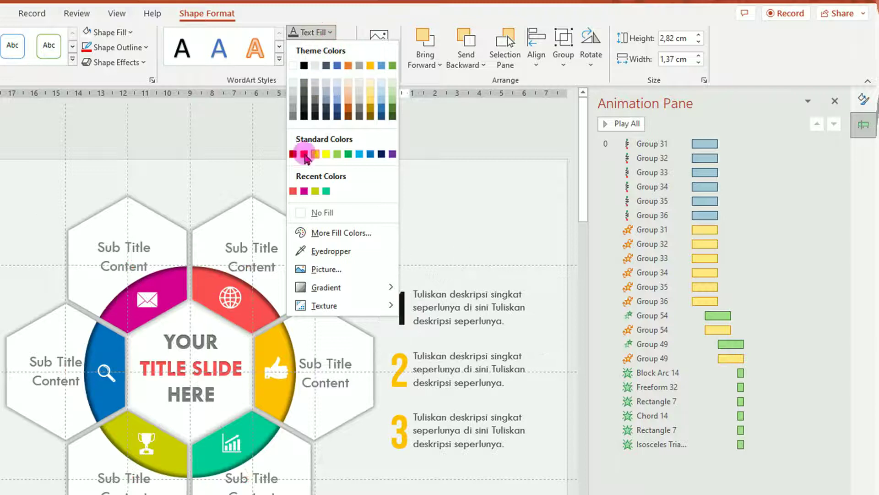
left_click(293, 191)
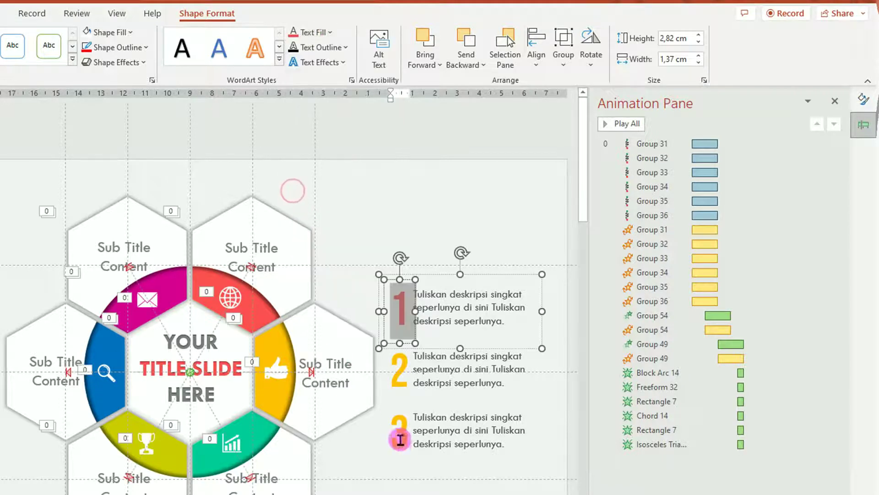
double_click(395, 435)
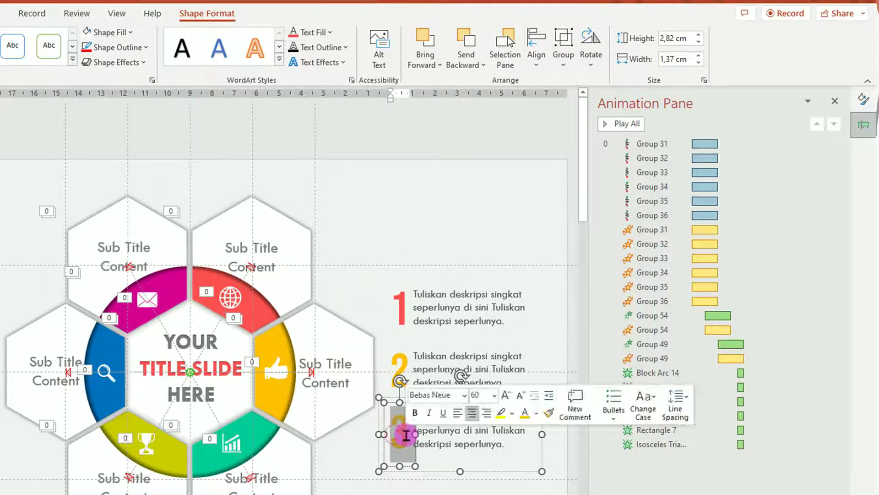
left_click(330, 33)
left_click(328, 191)
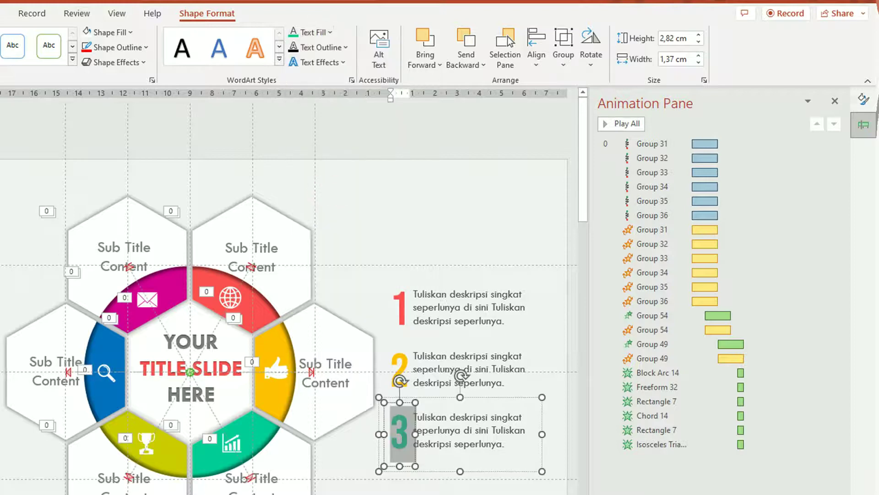
left_click(431, 353)
left_click(367, 247)
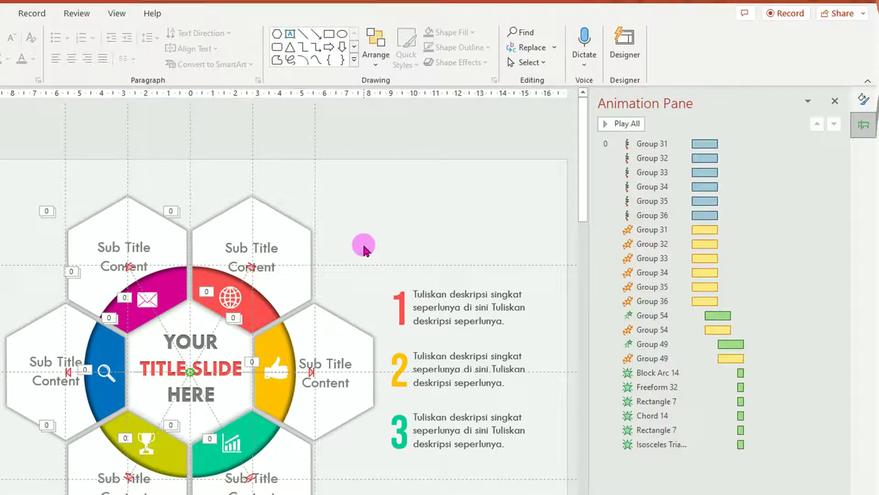
left_click_drag(364, 247, 637, 493)
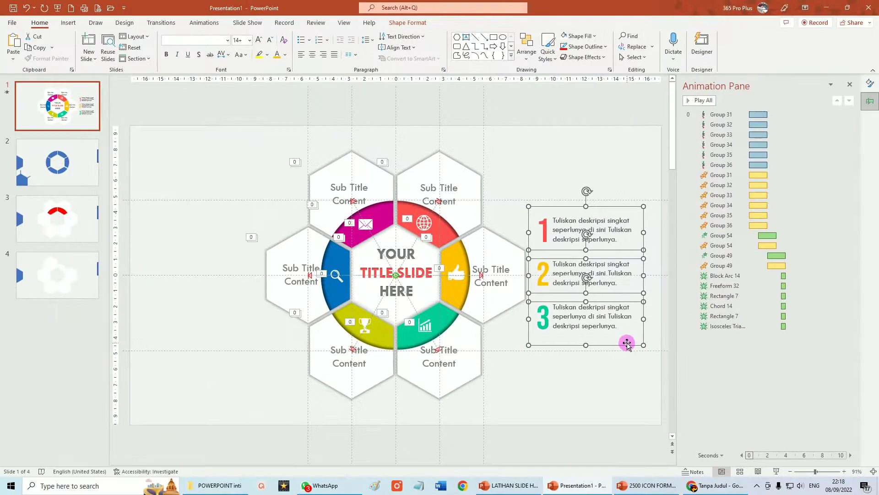
Move the copied list left of the ring and right-align its text.
left_click_drag(628, 346, 238, 341)
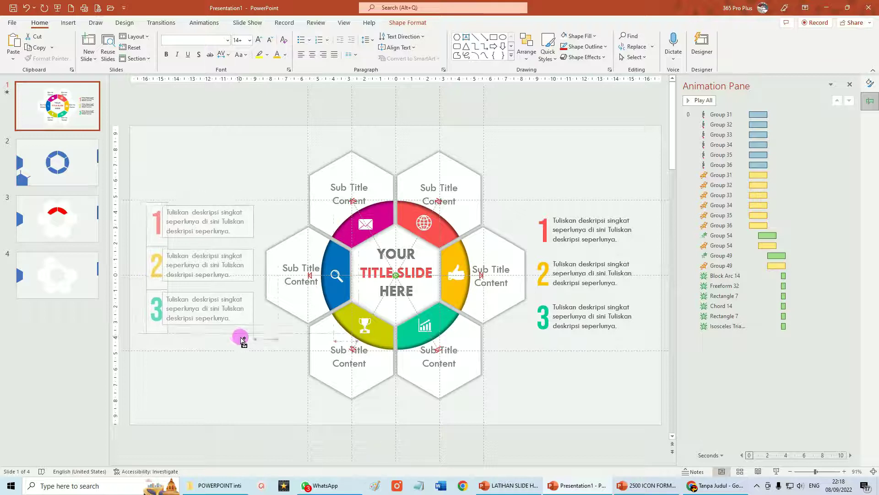
left_click_drag(237, 341, 238, 338)
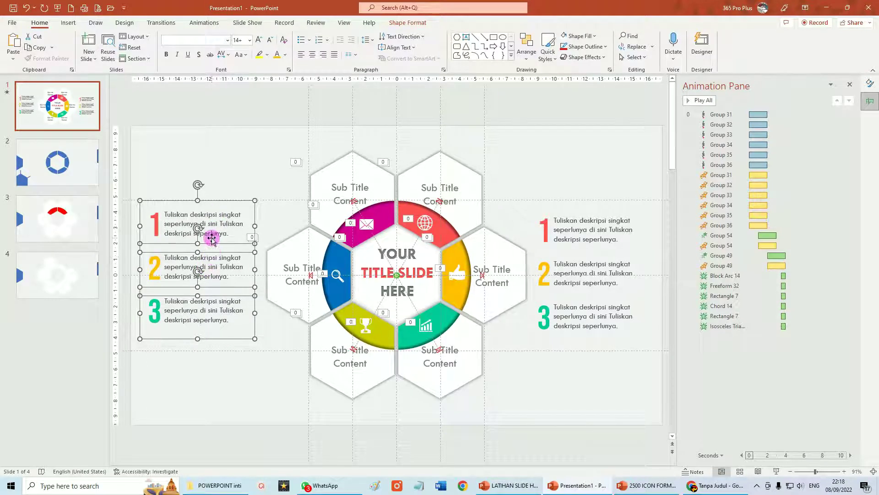
left_click(323, 54)
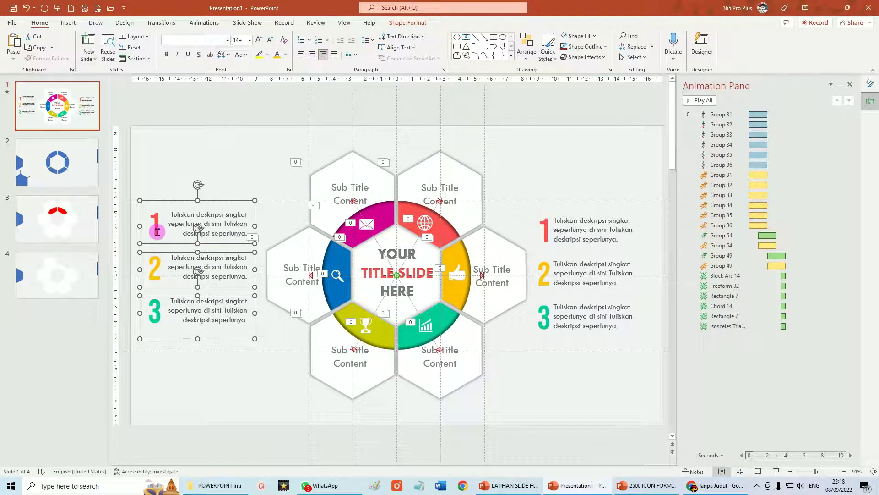
Move each of the three numbers to the right side of its text.
left_click(157, 232)
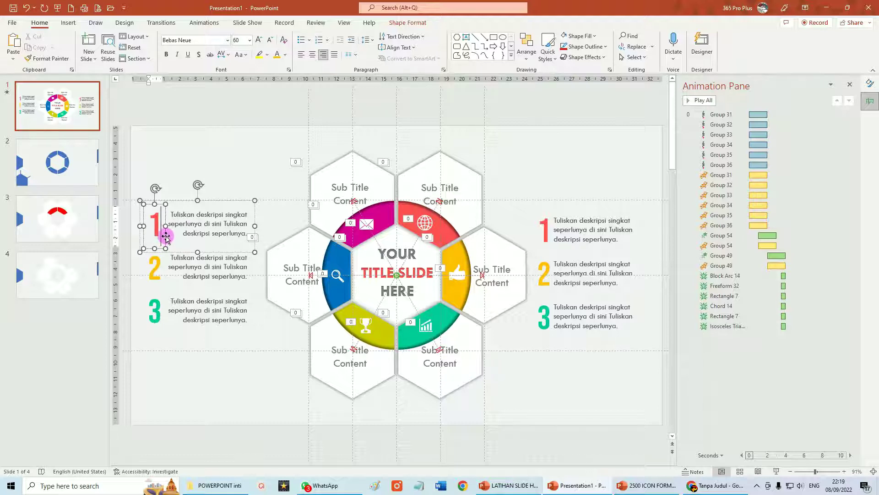
left_click_drag(166, 237, 265, 237)
left_click(158, 272)
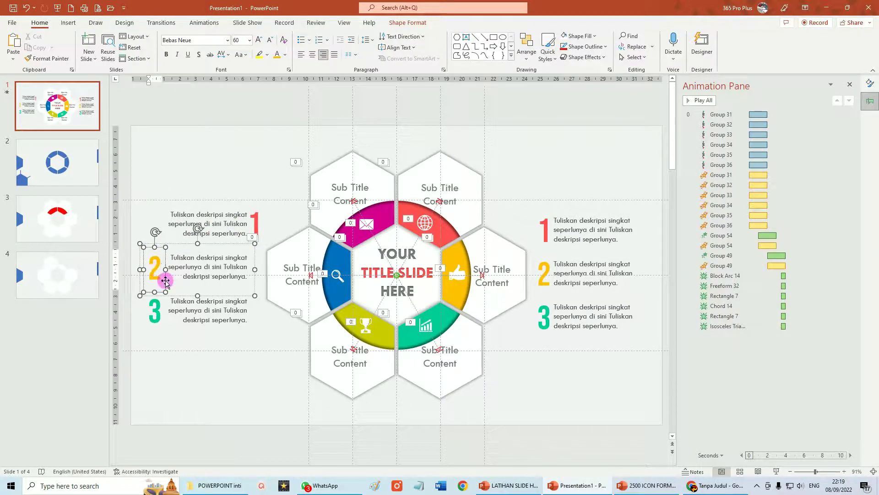
left_click_drag(160, 275, 261, 275)
left_click(159, 311)
left_click_drag(159, 311, 253, 312)
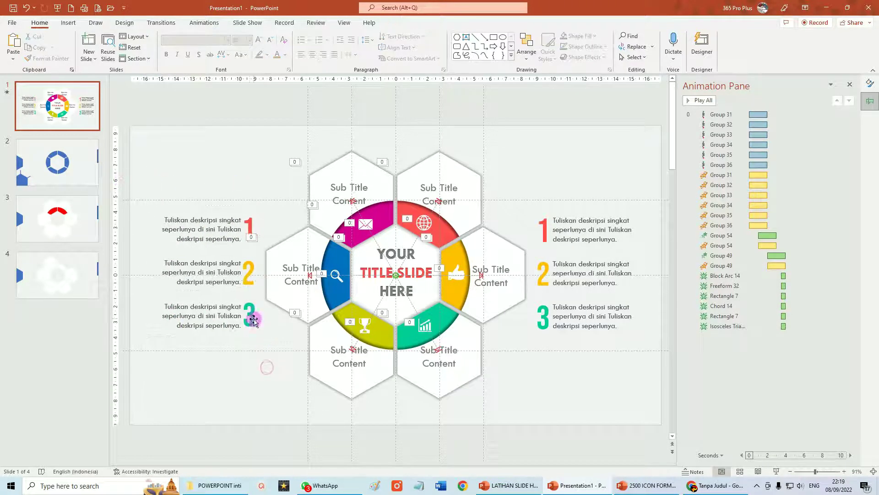
double_click(248, 314)
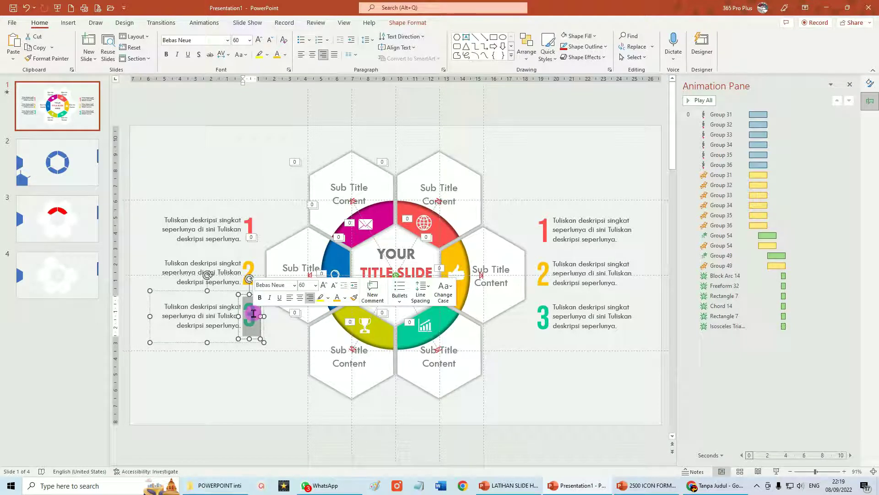
Renumber the left items 6, 5, 4 from top to bottom.
type("4")
double_click(248, 273)
type("5")
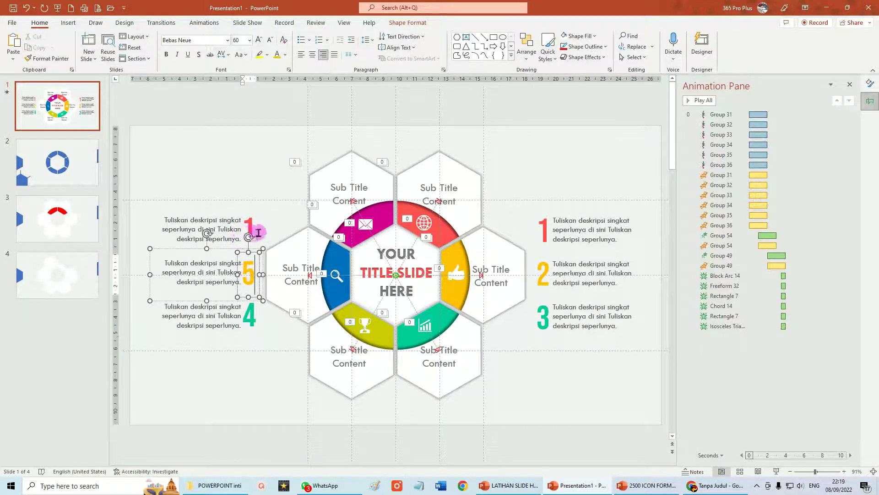
double_click(248, 228)
type("6")
left_click(243, 209)
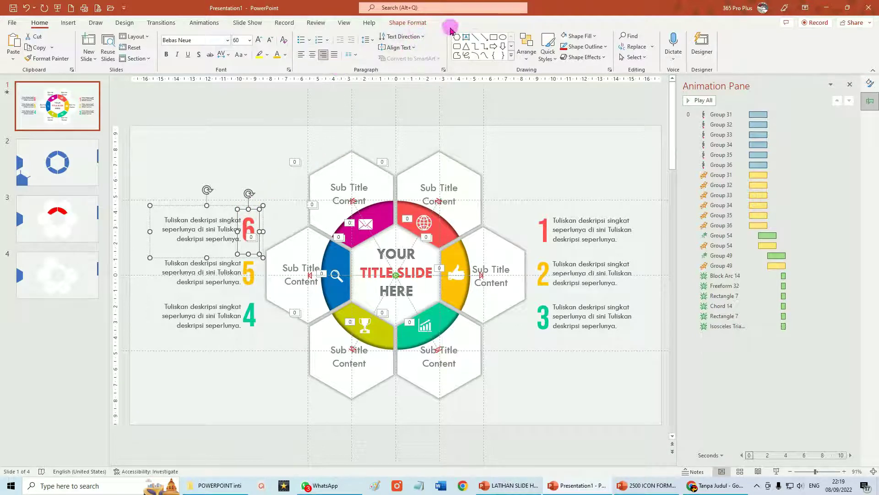
Colour the 6 magenta, the 5 dark blue and the 4 olive green.
left_click(286, 56)
left_click(280, 161)
double_click(249, 274)
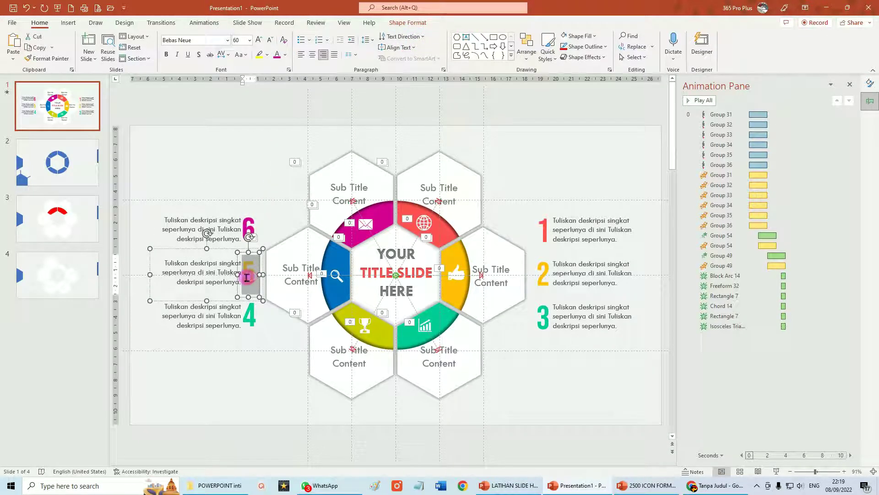
left_click(285, 55)
left_click(289, 161)
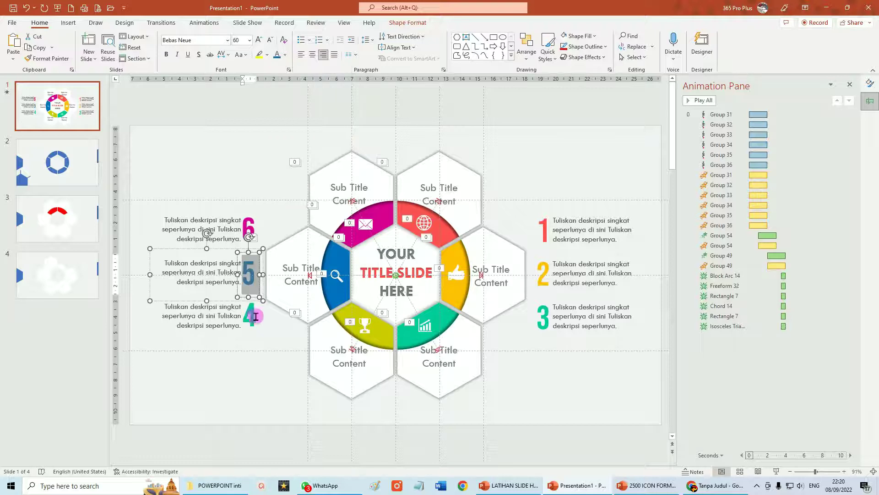
double_click(254, 315)
left_click(284, 54)
left_click(301, 167)
left_click(418, 108)
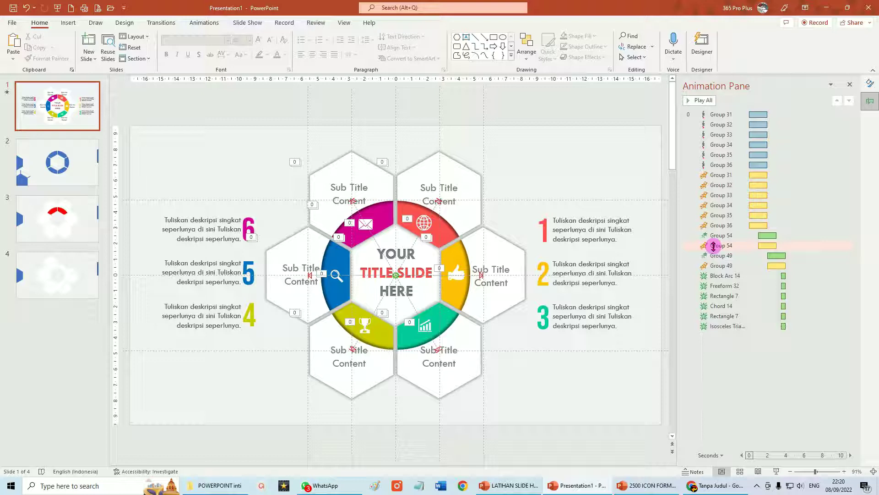
Give the item 2 text box a Fly In from Right entrance starting After Previous.
left_click(586, 273)
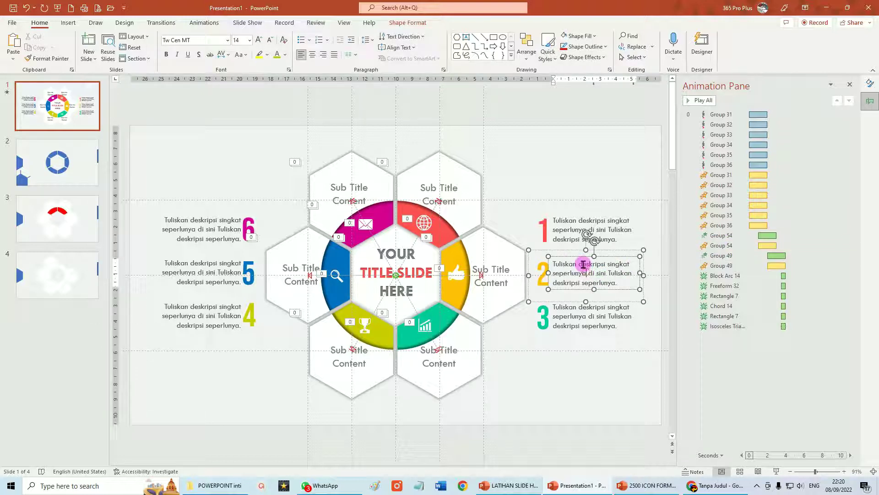
left_click(557, 250)
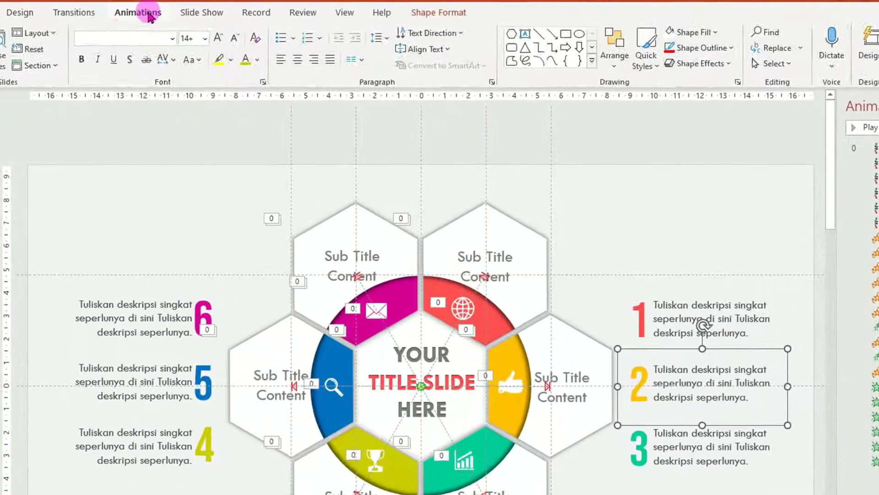
left_click(208, 23)
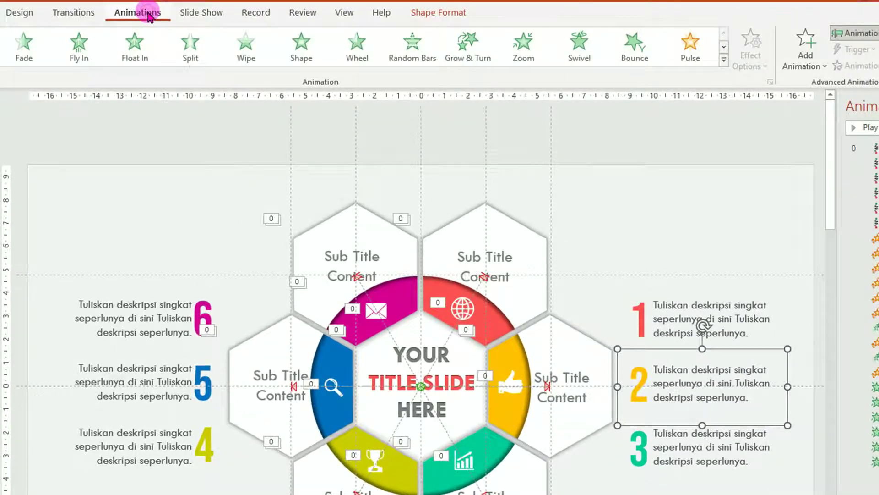
left_click(79, 49)
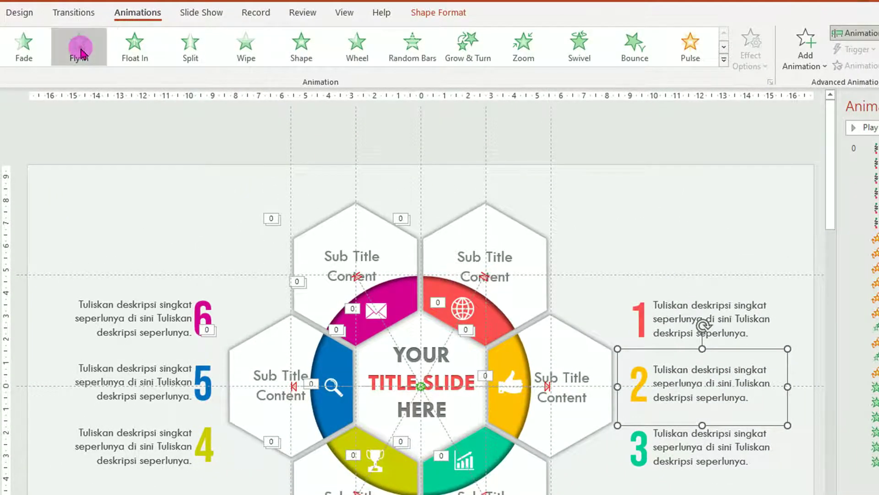
left_click(766, 68)
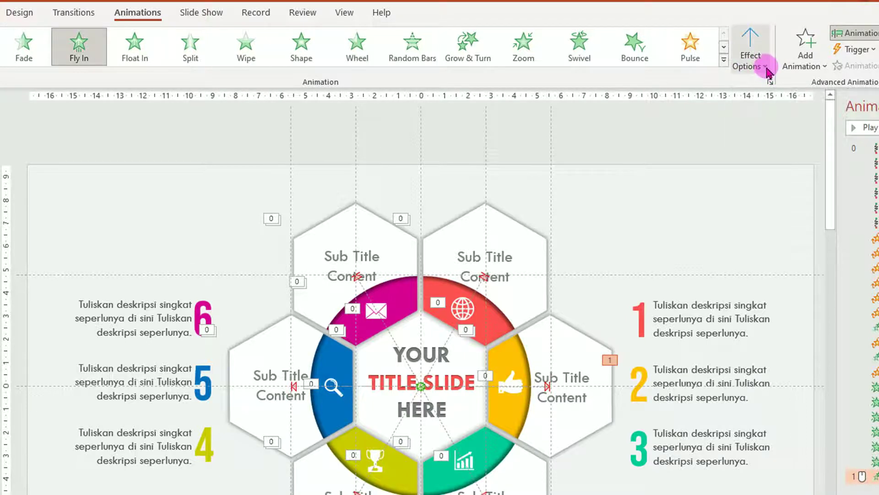
left_click(768, 71)
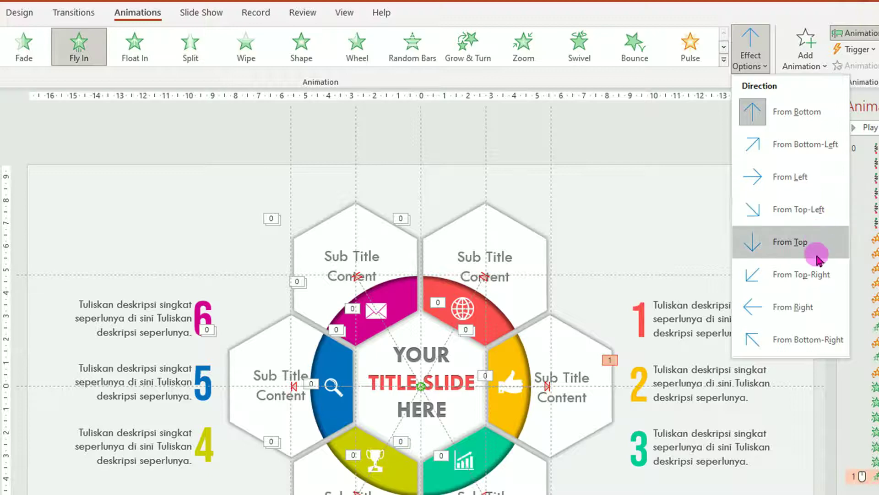
left_click(809, 311)
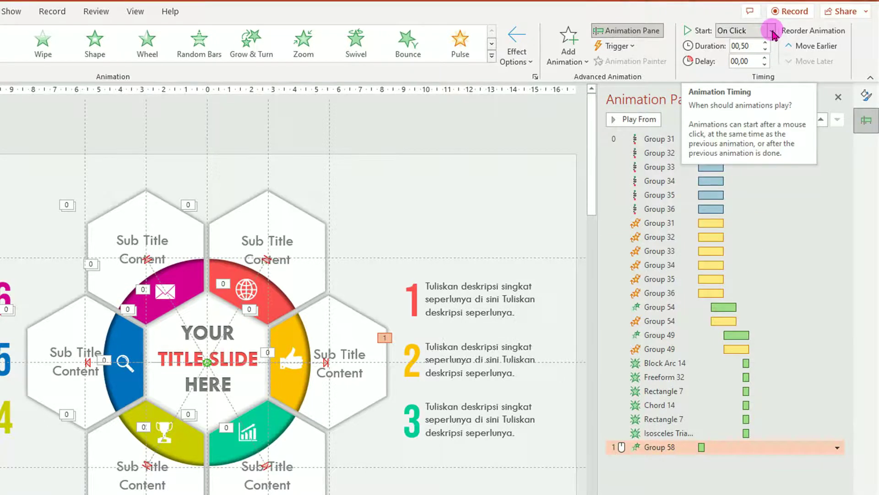
left_click(772, 31)
left_click(747, 75)
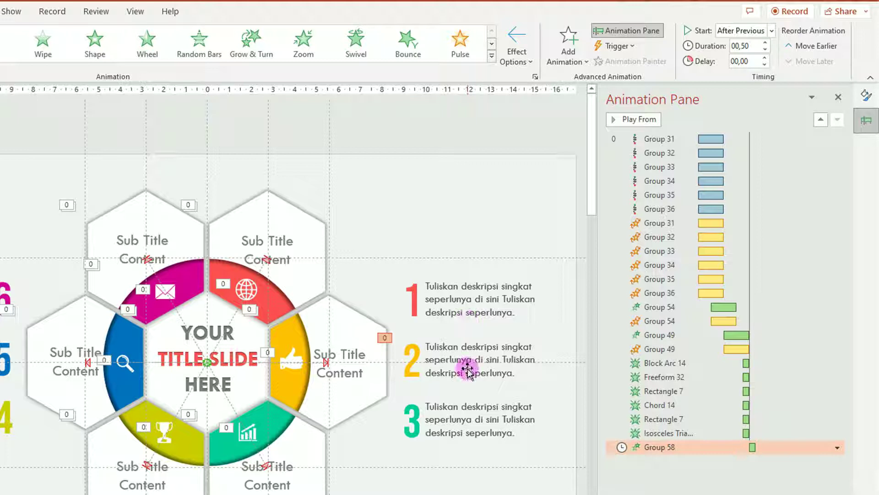
Select the item 1 and item 3 groups together.
left_click(476, 294)
left_click(449, 266)
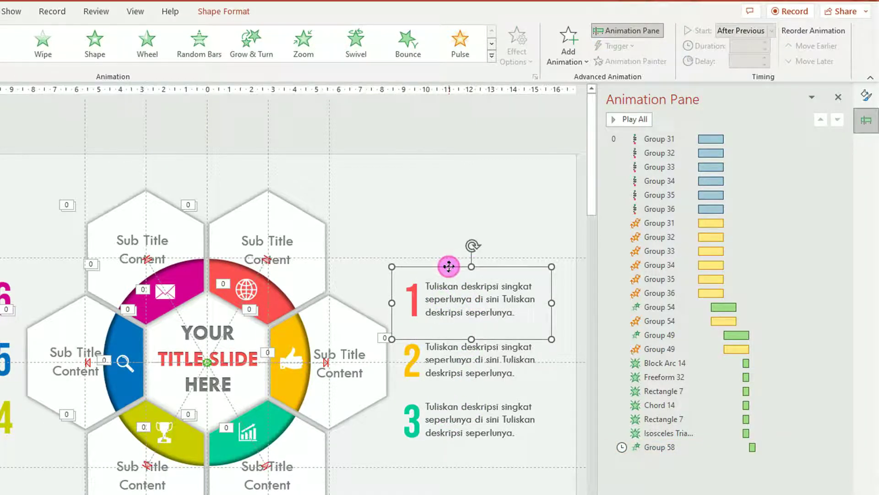
left_click(458, 409, "shift")
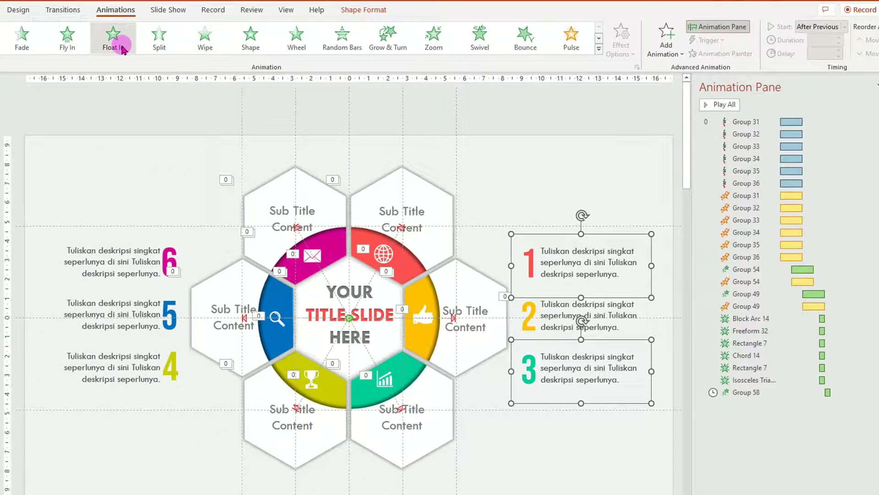
Give items 1 and 3 a Float In entrance, with item 3 floating down.
left_click(113, 46)
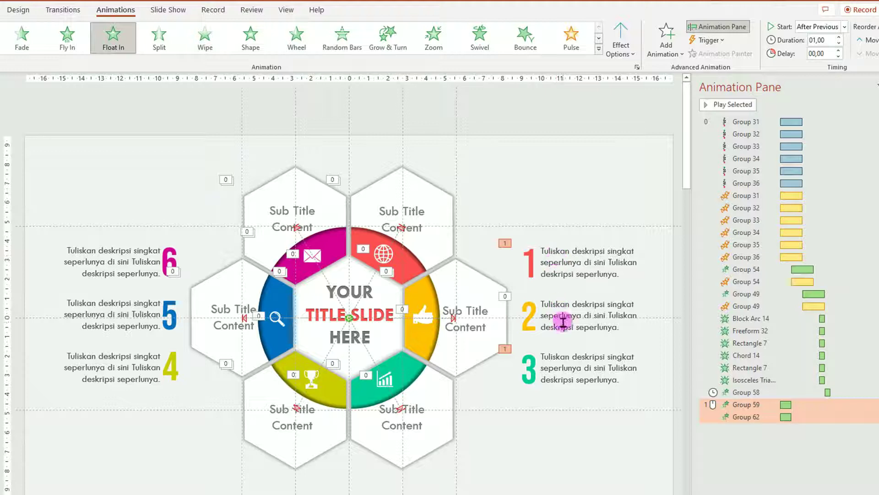
left_click(568, 359)
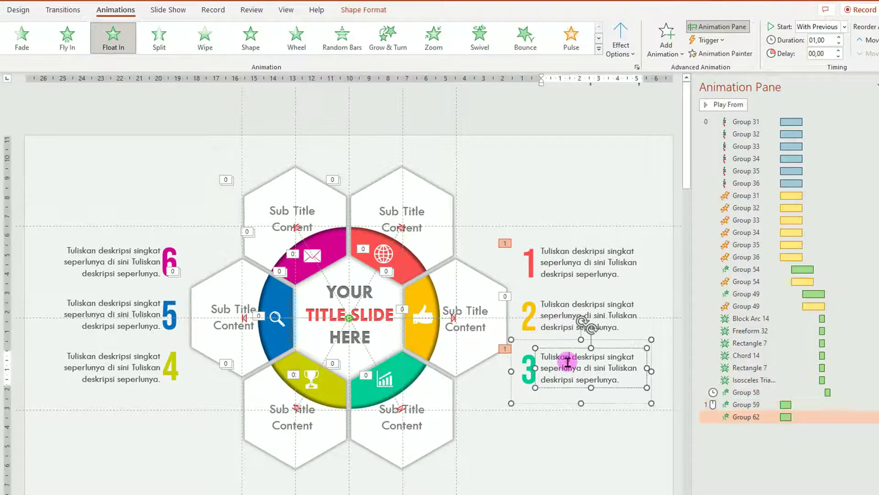
left_click(563, 339)
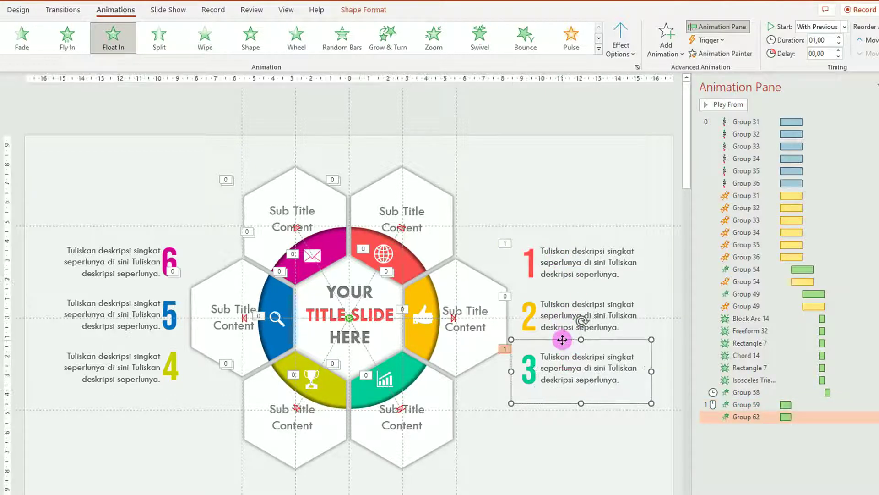
left_click(634, 54)
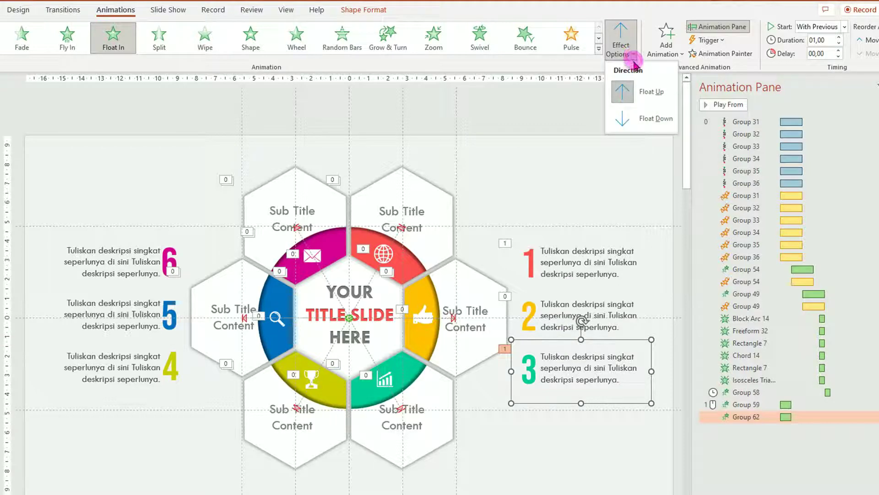
left_click(634, 117)
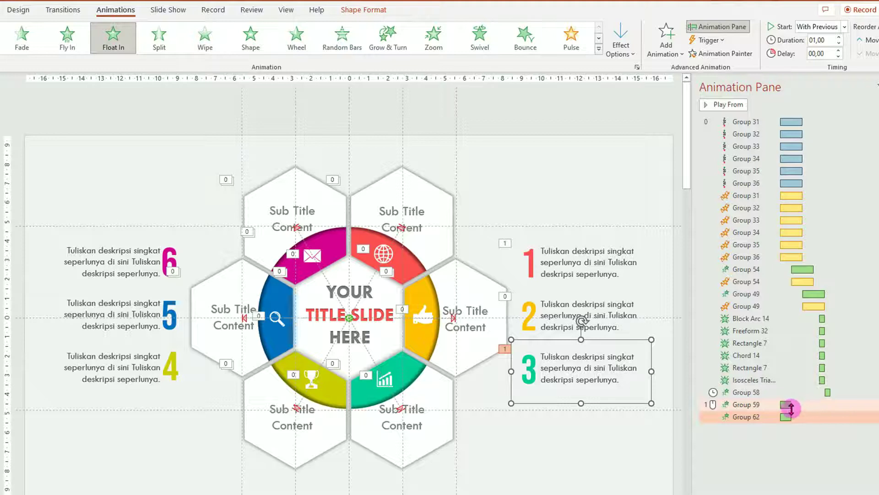
mouse_move(801, 405)
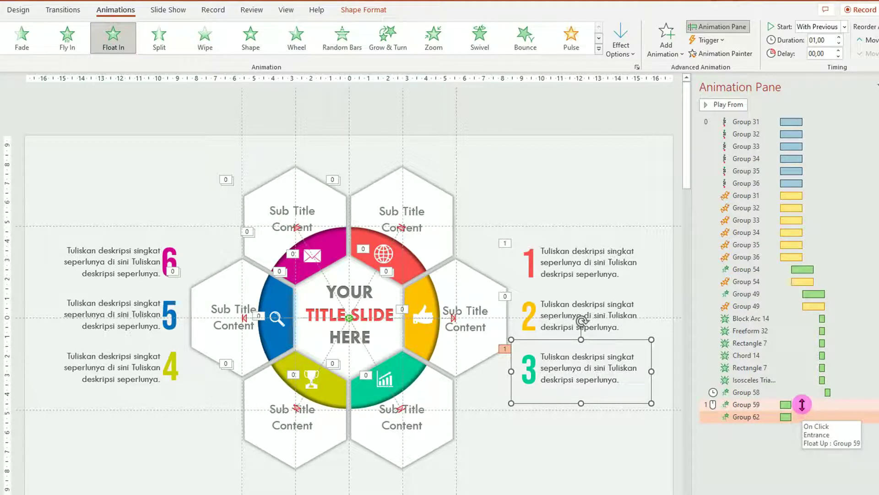
Set Group 59 to start After Previous and confirm Group 62 plays With Previous.
left_click(802, 404)
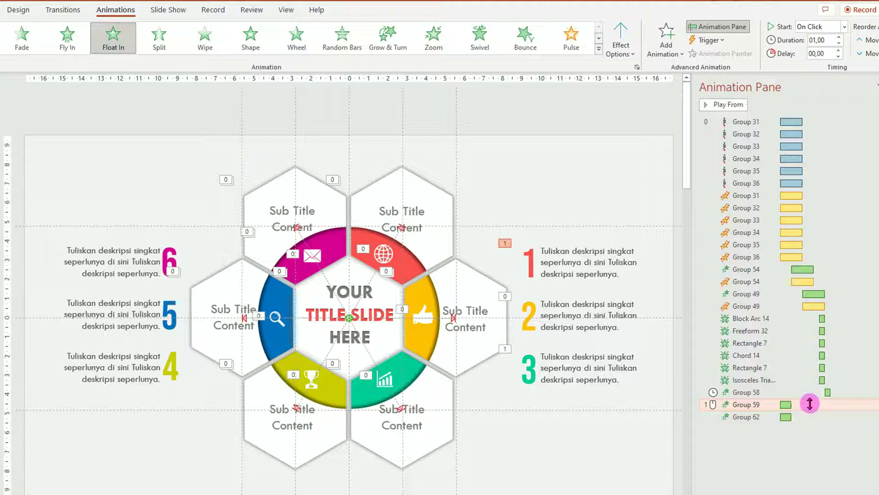
left_click(845, 26)
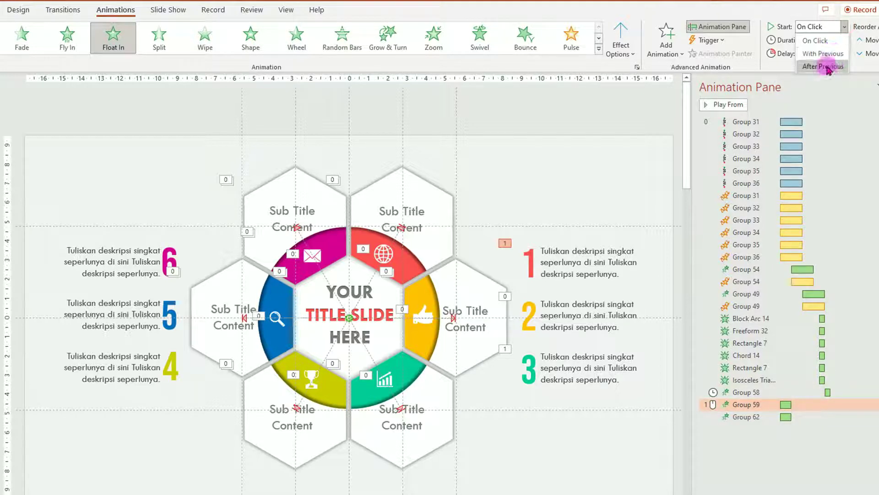
left_click(823, 66)
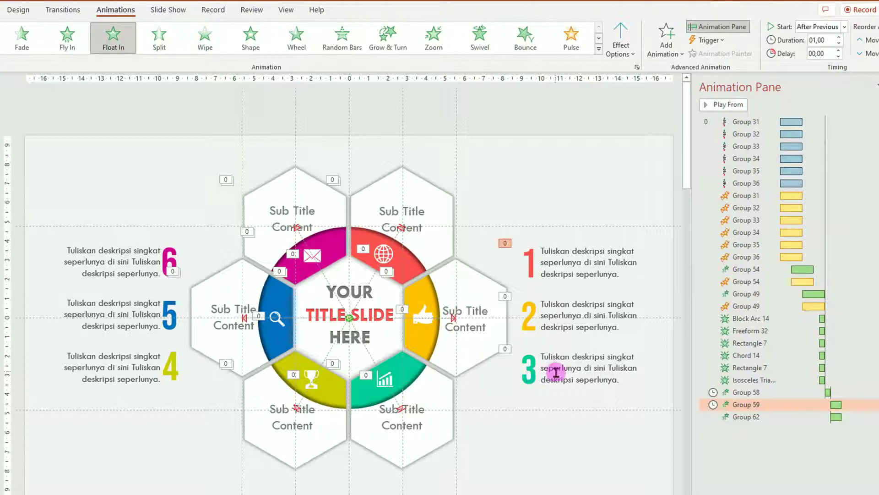
left_click(759, 416)
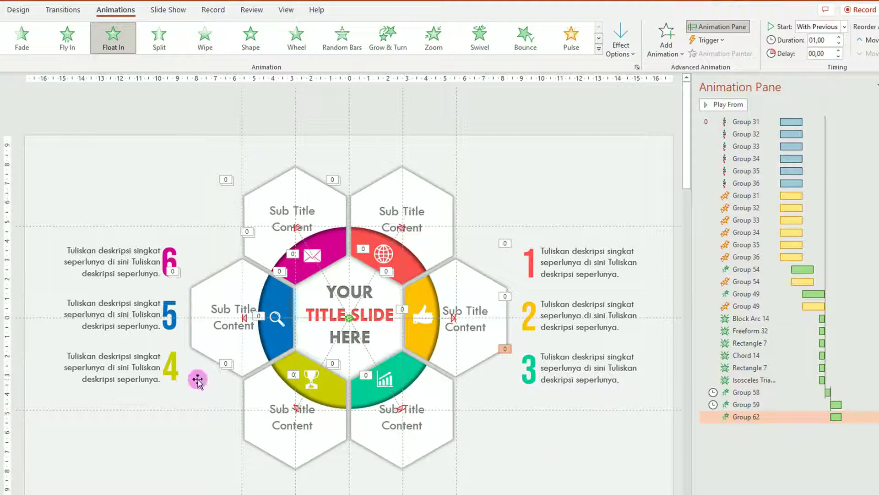
left_click(125, 308)
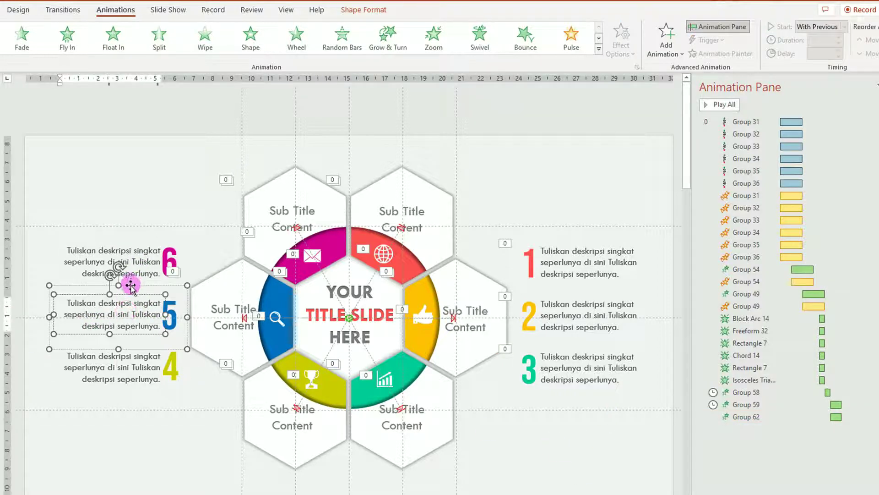
Make item 5's description group Fly In From Left.
left_click(131, 286)
left_click(84, 54)
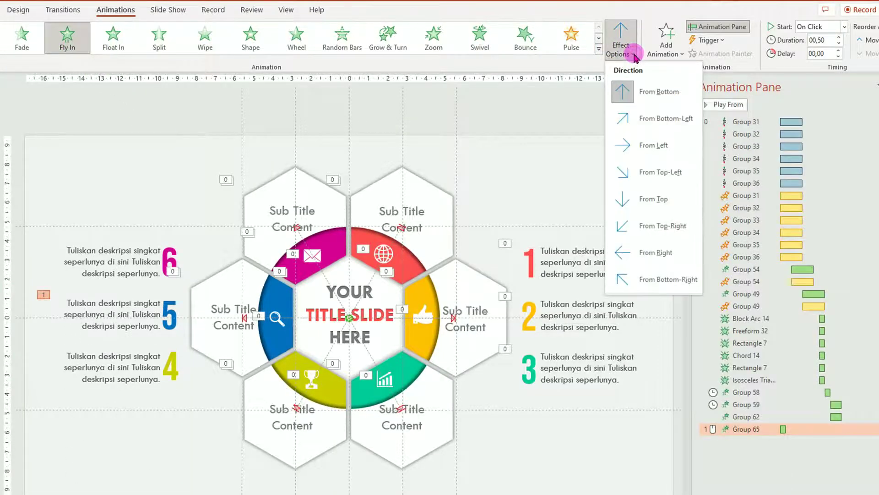
left_click(665, 147)
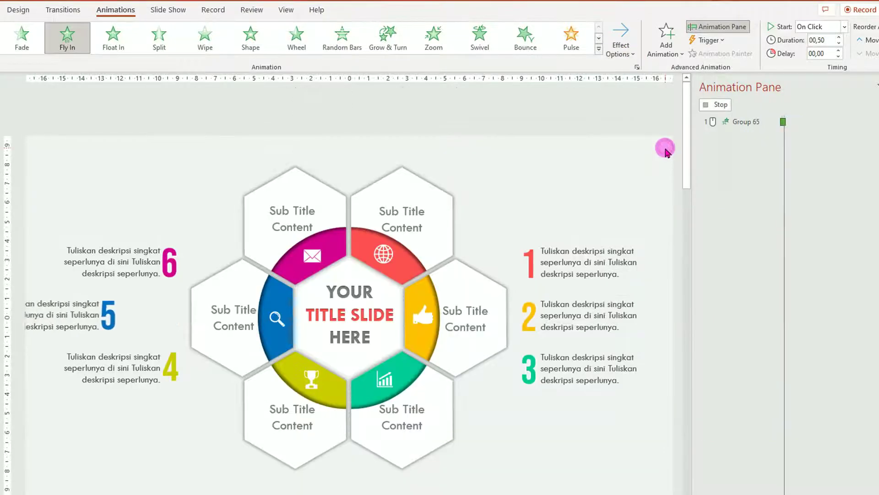
Give the item 6 and item 4 descriptions a Float In entrance, with item 4 floating down.
left_click(116, 260)
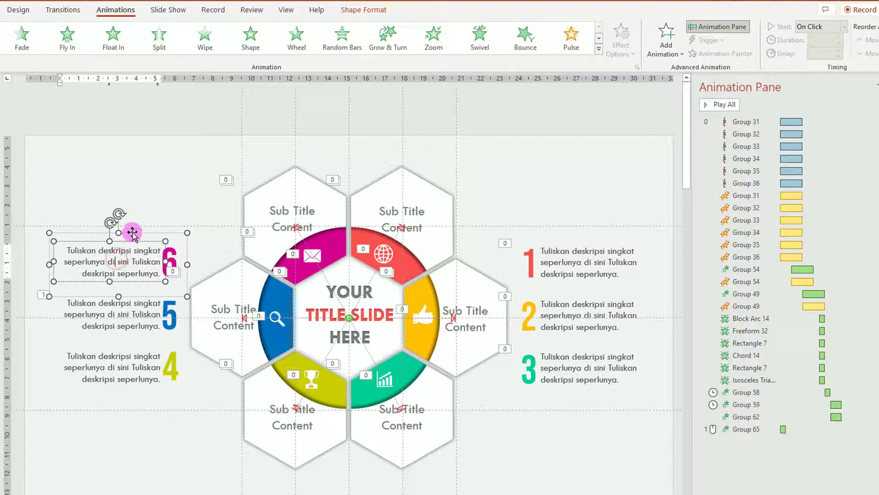
left_click(132, 233)
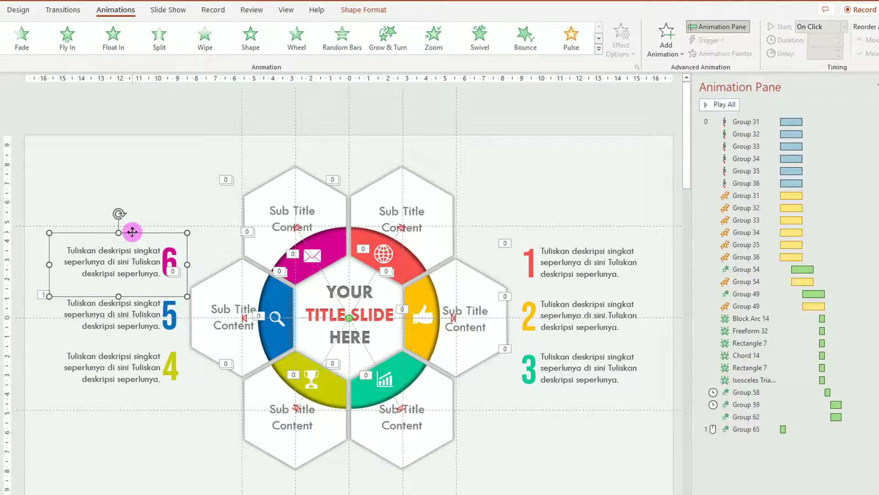
left_click(132, 365, "shift")
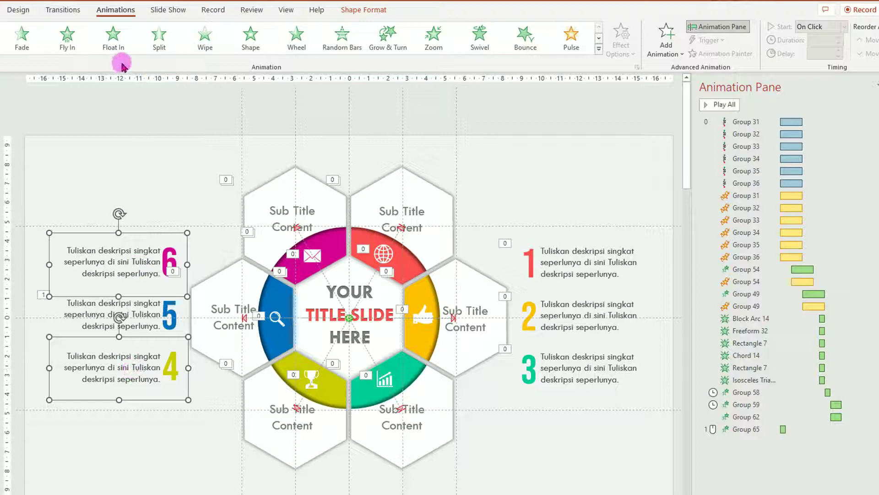
left_click(113, 40)
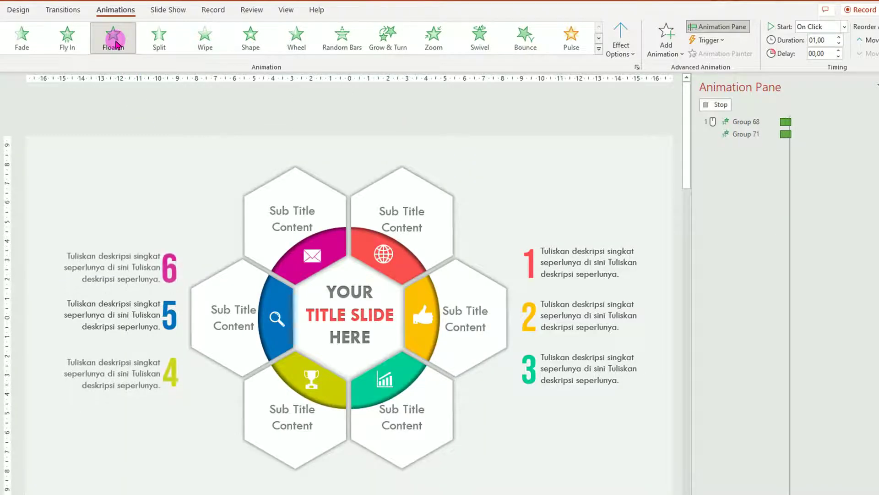
left_click(133, 379)
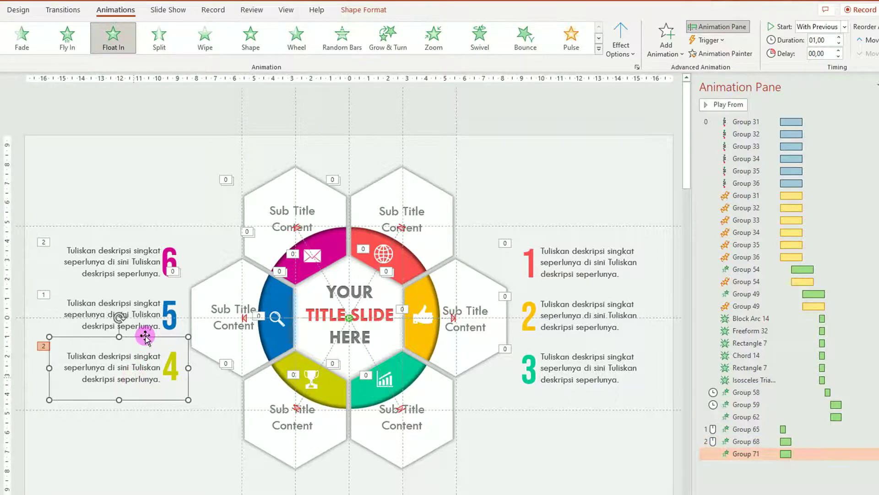
left_click(621, 42)
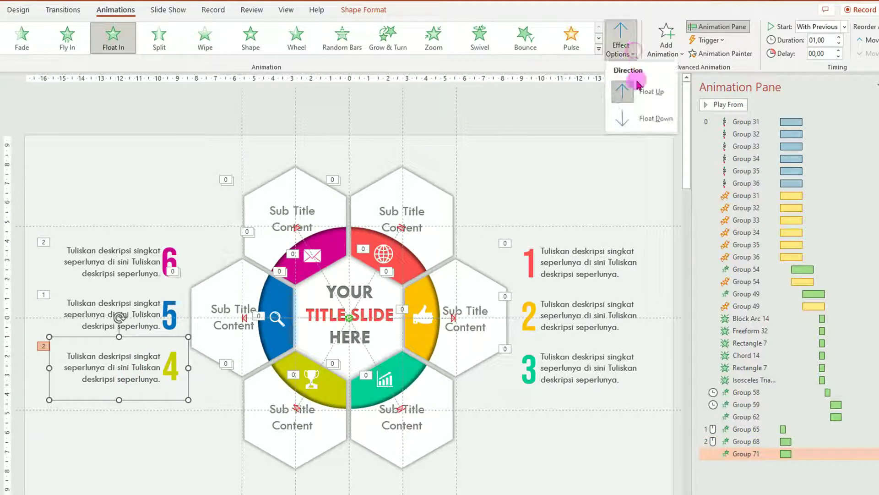
left_click(647, 119)
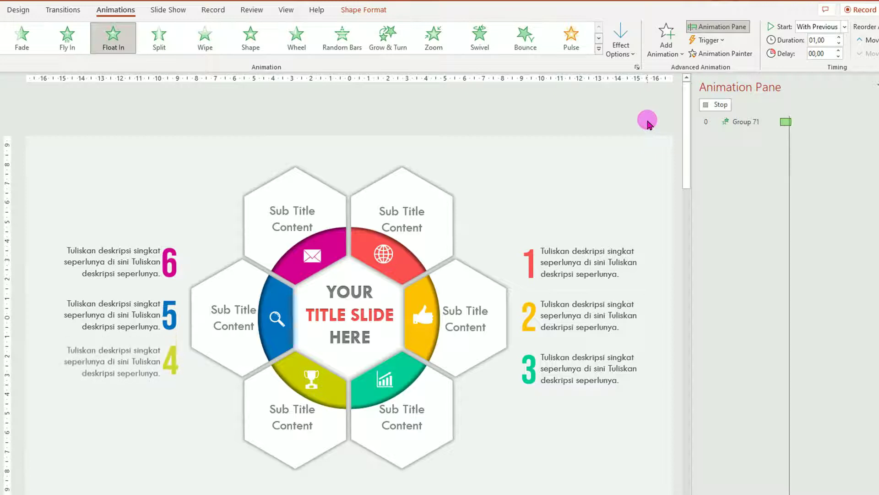
Set Groups 65 and 68 to start After Previous, with Group 71 left With Previous.
left_click(785, 428)
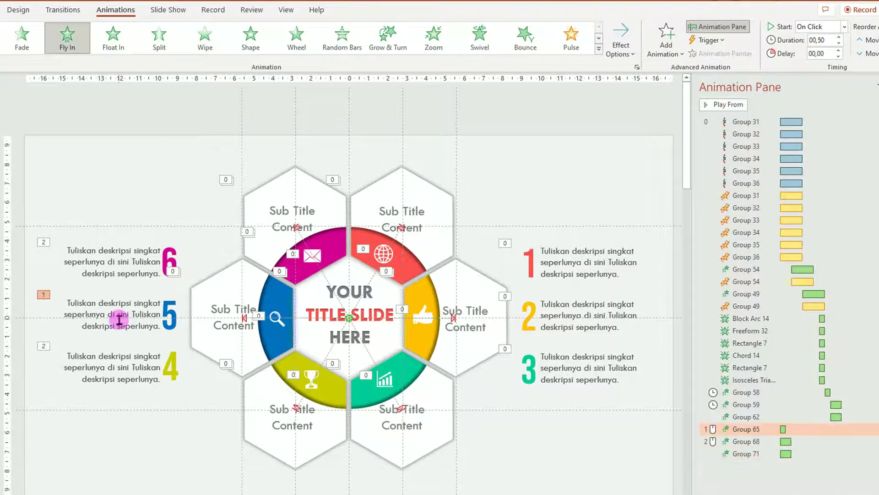
left_click(801, 427)
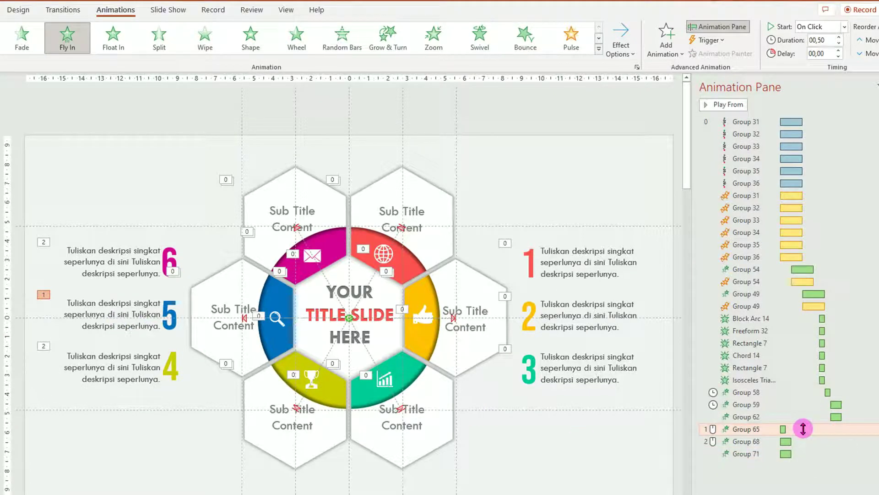
left_click(844, 27)
left_click(823, 66)
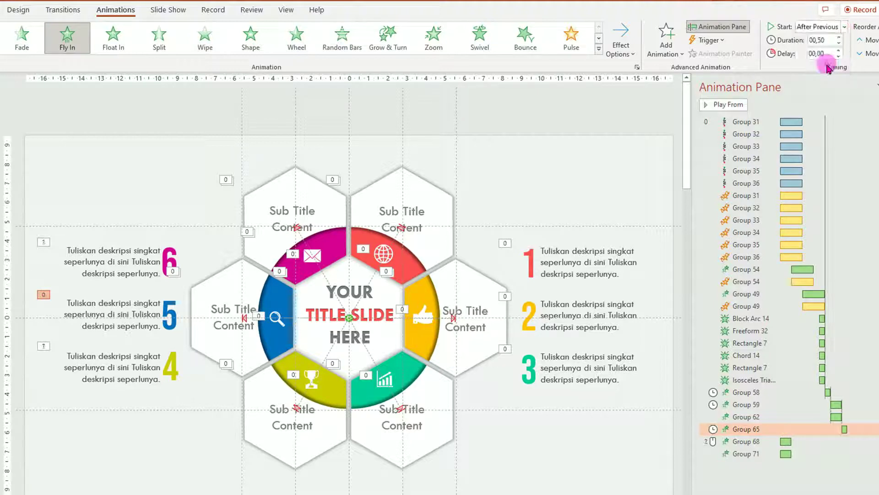
left_click(811, 442)
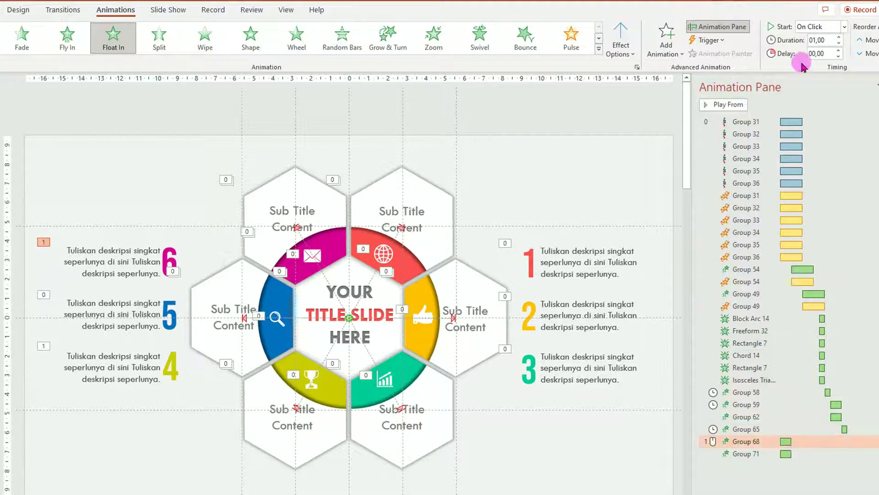
left_click(845, 27)
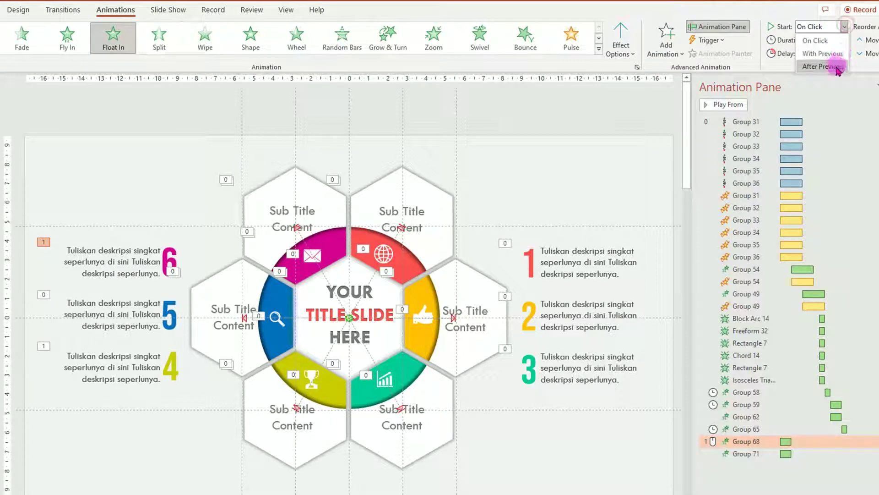
left_click(831, 67)
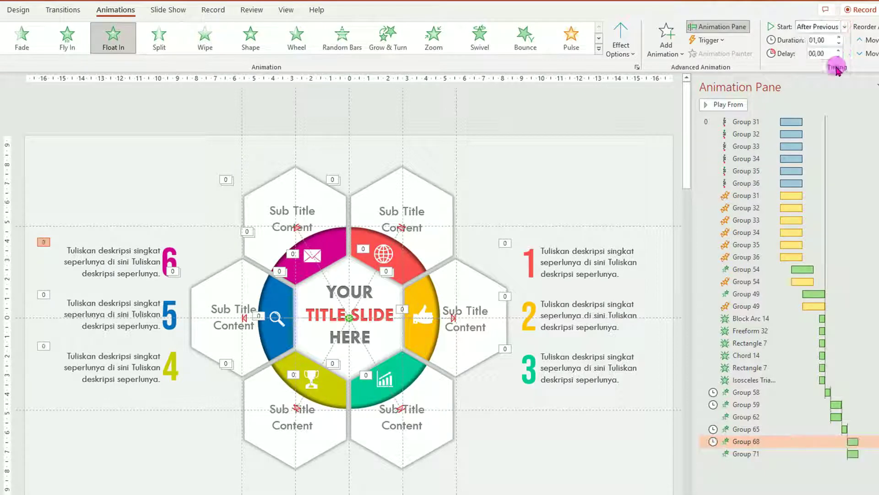
left_click(805, 457)
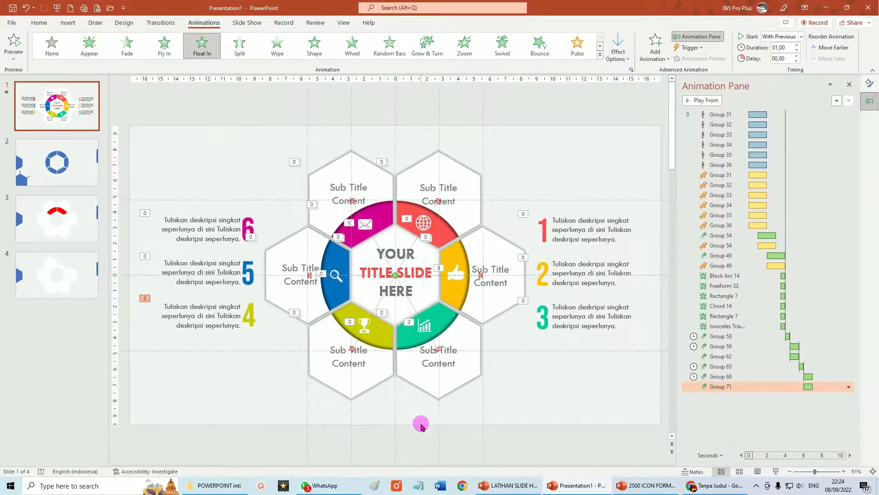
left_click(778, 471)
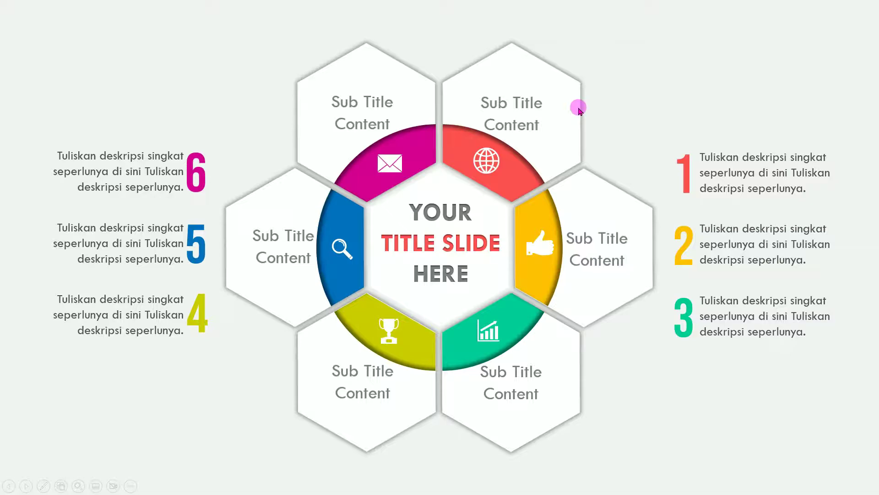
key("Escape")
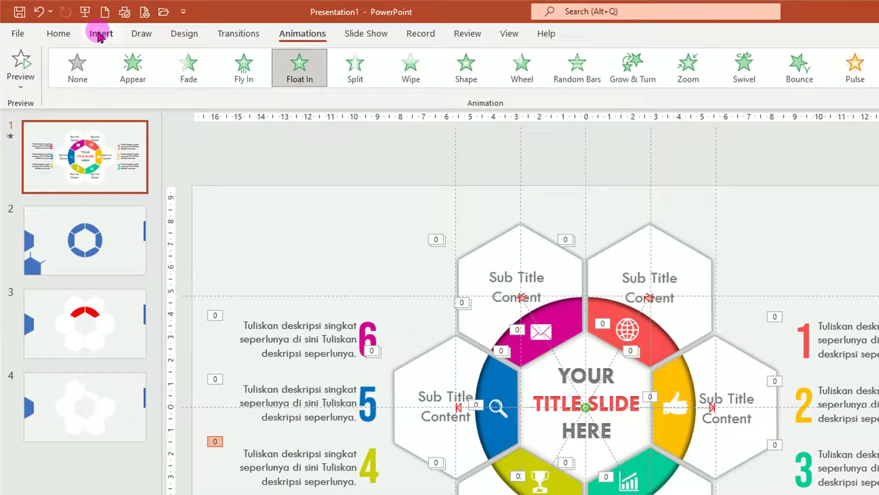
Draw a small oval circle above the upper-right hexagon.
left_click(100, 34)
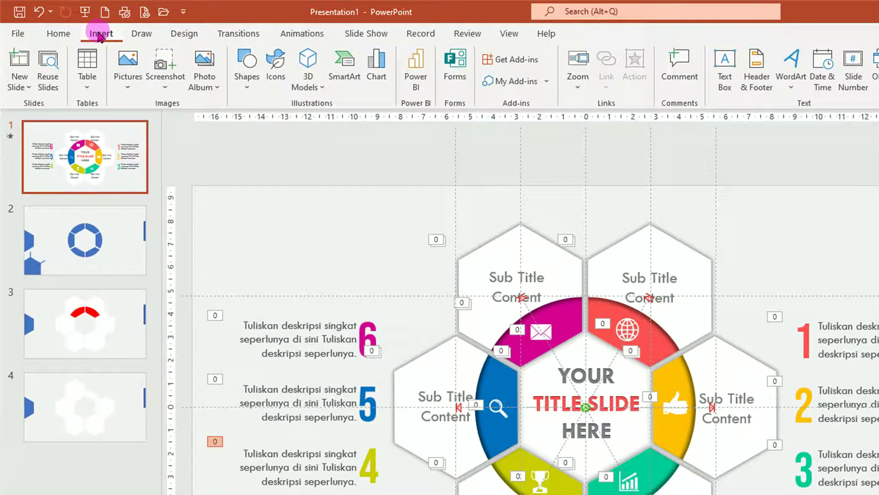
left_click(248, 89)
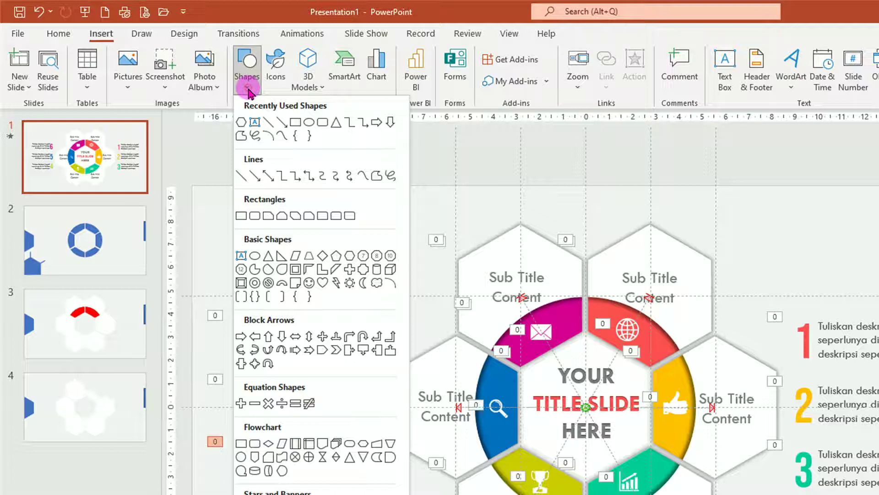
left_click(310, 123)
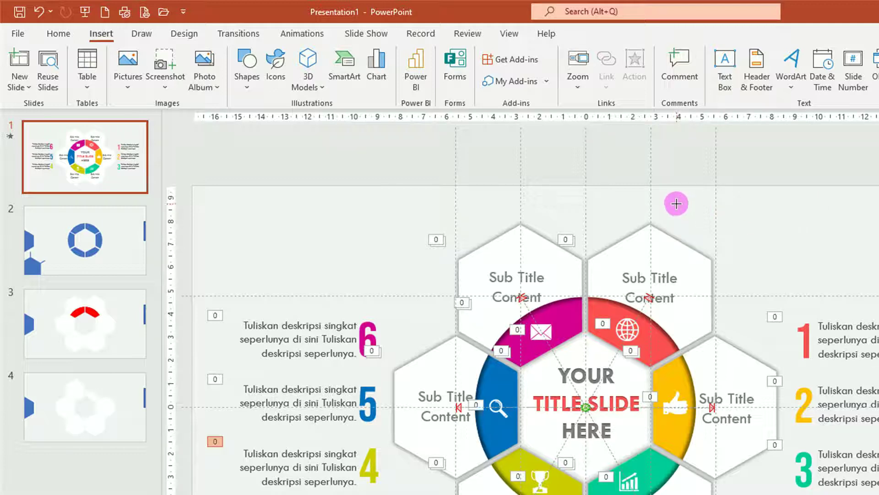
mouse_move(672, 202)
left_mouse_down()
mouse_move(702, 237)
mouse_move(683, 240)
left_mouse_up()
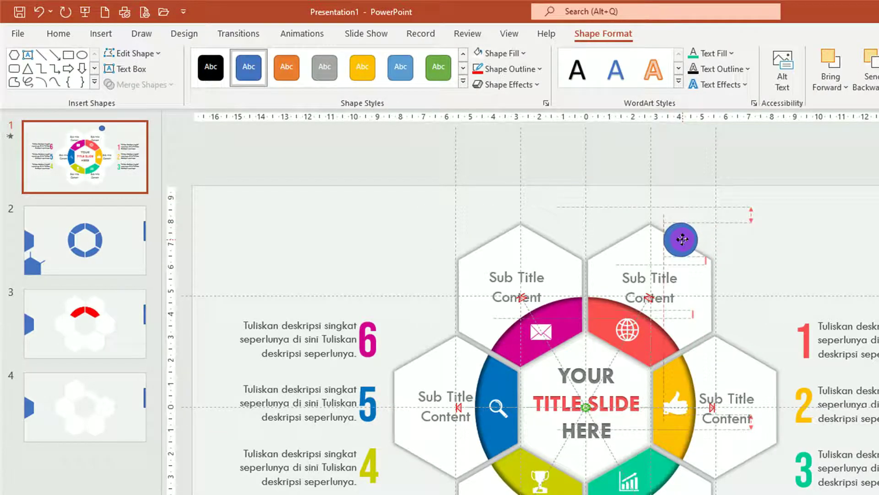
left_click_drag(683, 239, 681, 242)
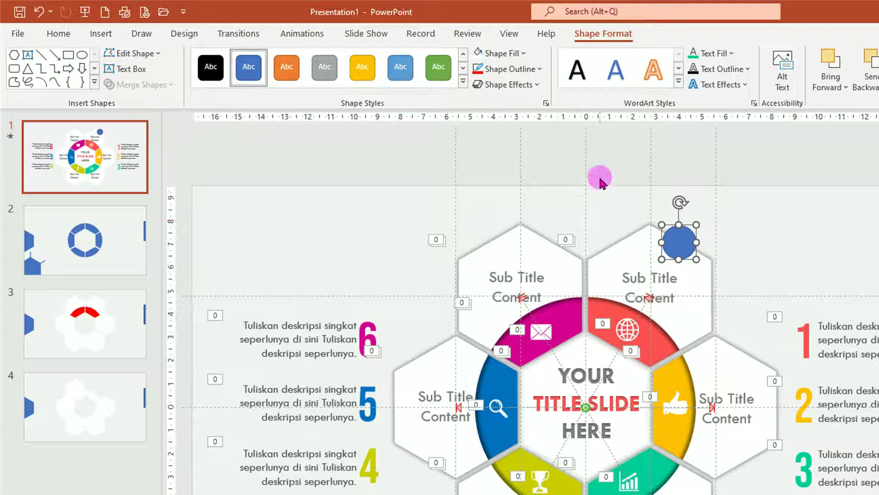
Remove the circle's outline and fill it with the recent red.
left_click(543, 69)
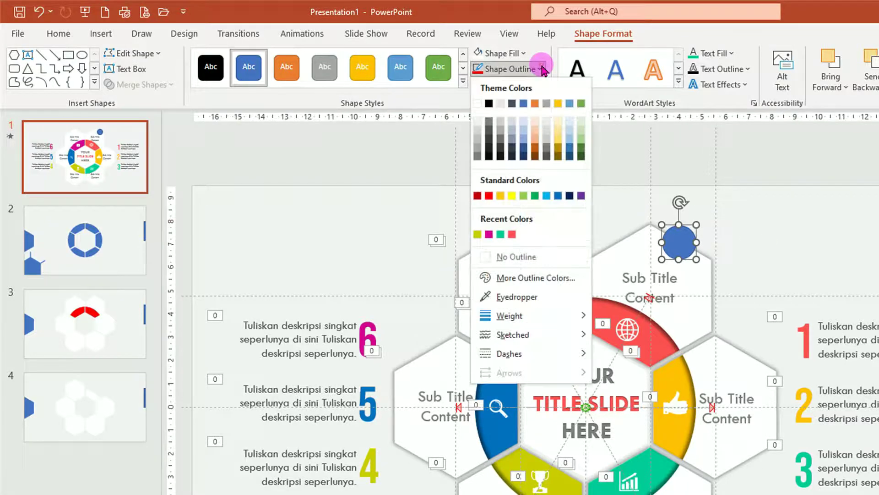
left_click(521, 257)
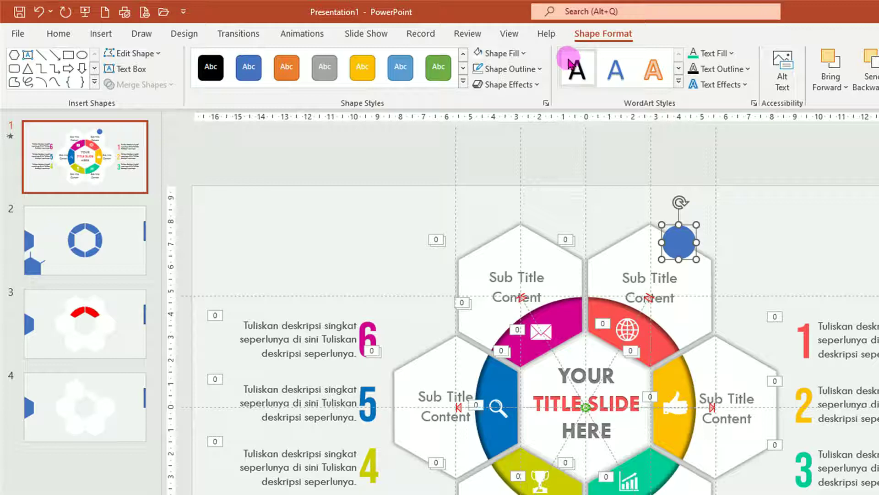
left_click(523, 53)
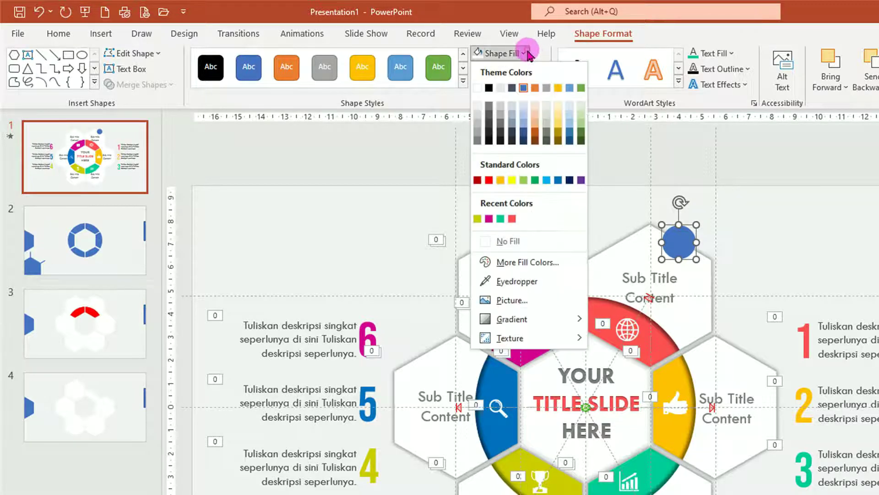
left_click(512, 219)
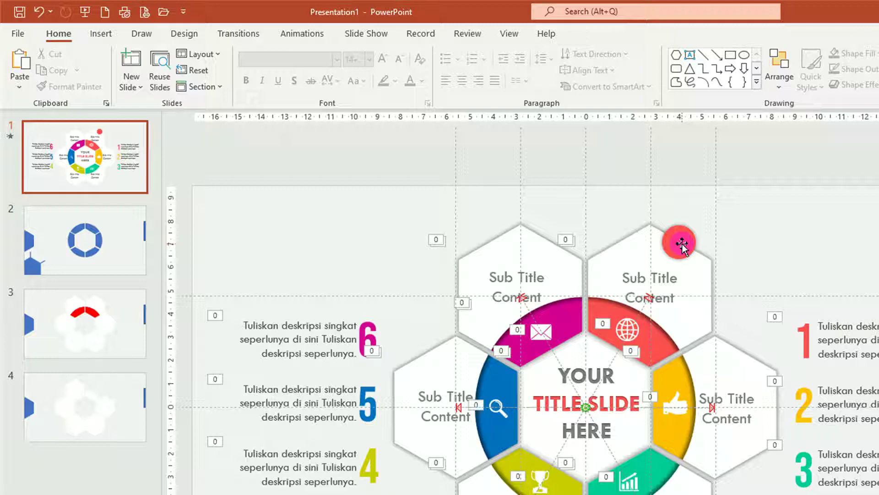
left_click(639, 268)
left_click(636, 262)
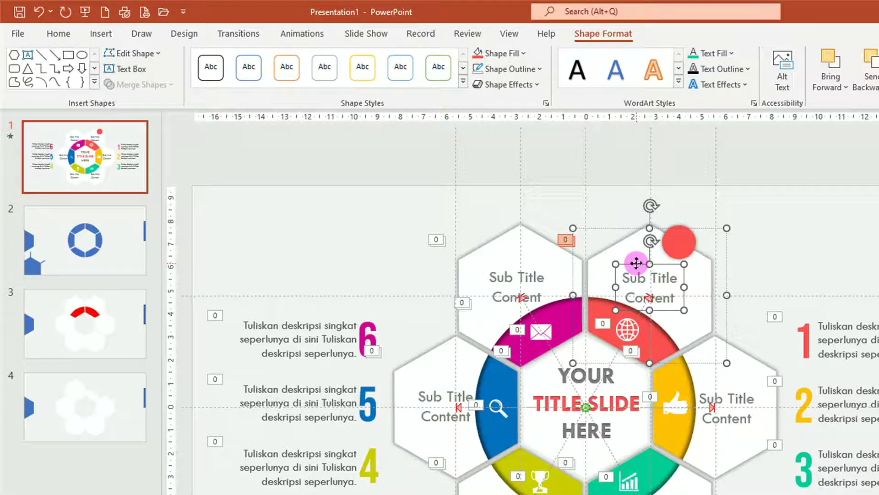
Duplicate the Sub Title Content text box as a white size-28 number 2.
key("ctrl+d")
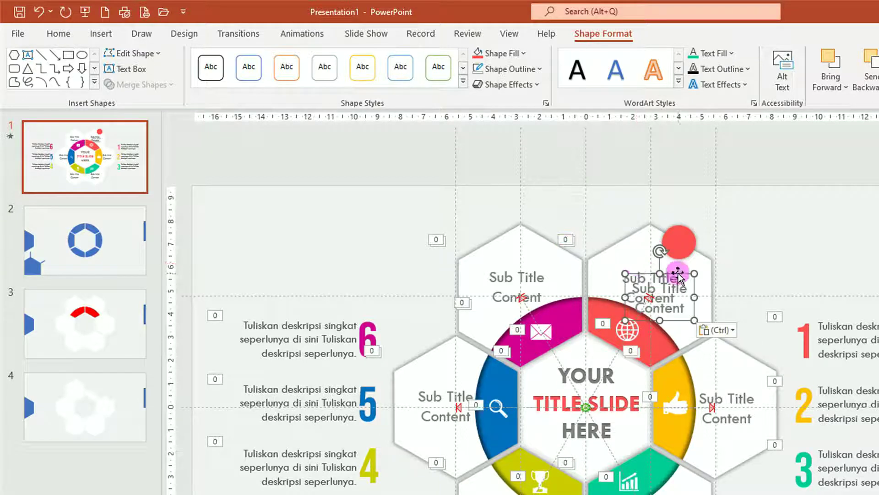
mouse_move(680, 276)
left_mouse_down()
mouse_move(750, 194)
mouse_move(761, 227)
left_mouse_up()
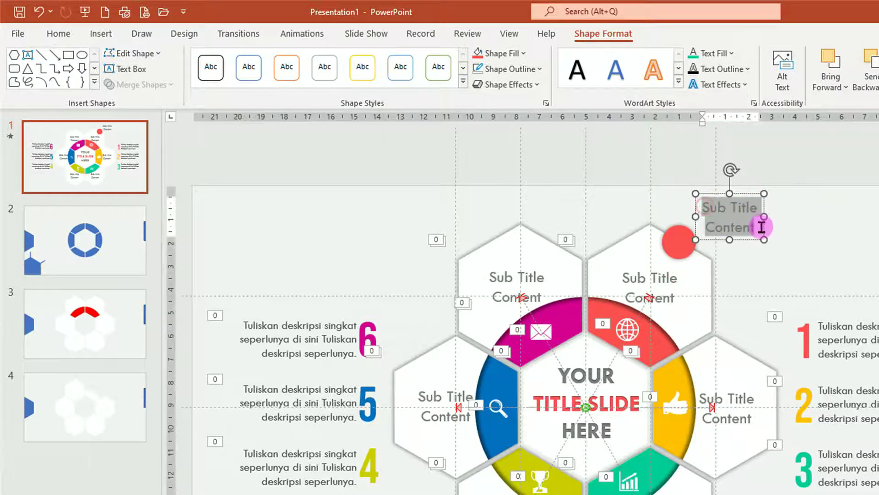
type("2")
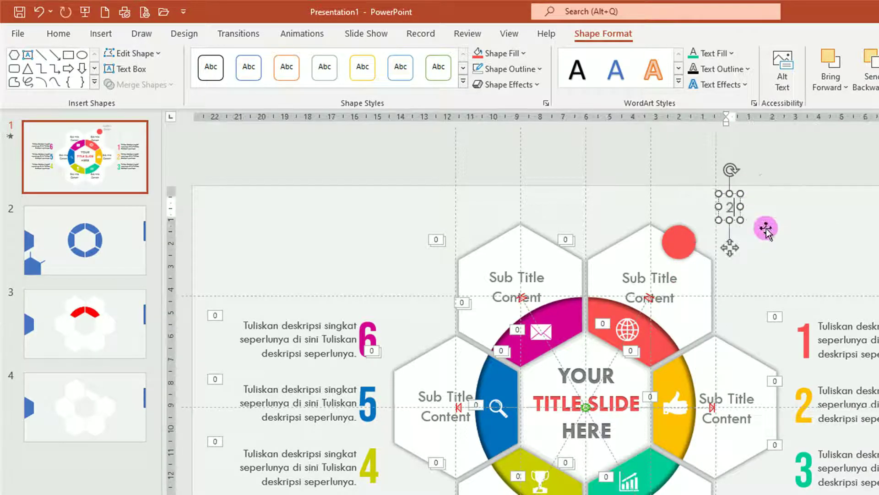
left_click_drag(721, 192, 689, 246)
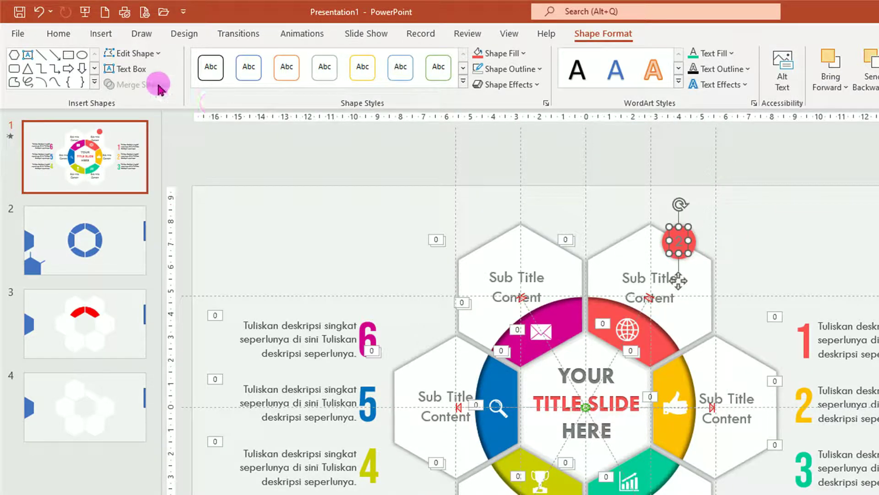
left_click(58, 33)
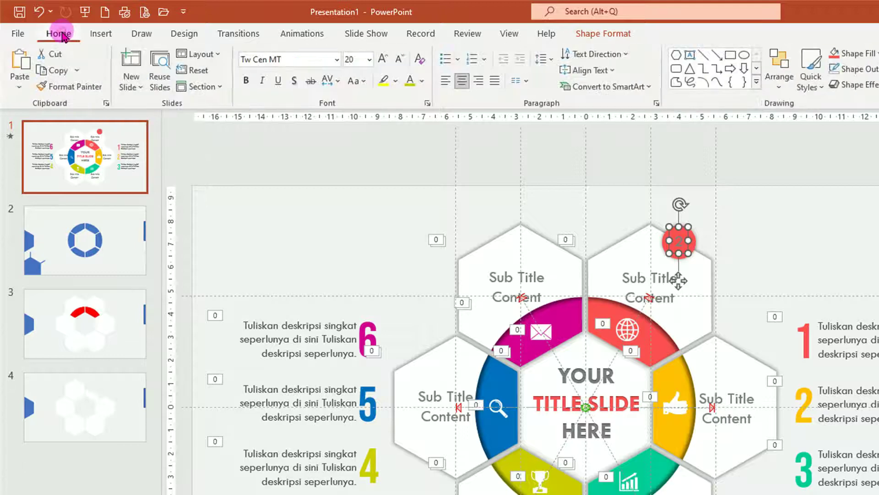
left_click(369, 59)
left_click(361, 248)
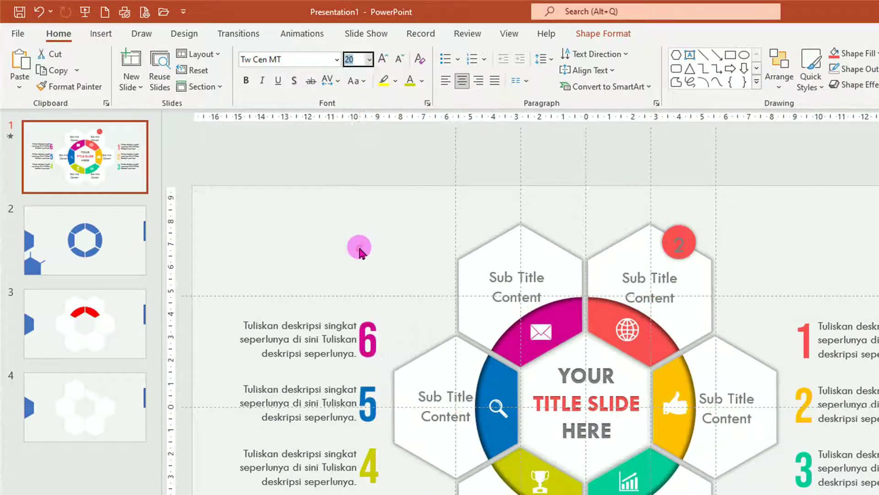
left_click(422, 81)
left_click(410, 115)
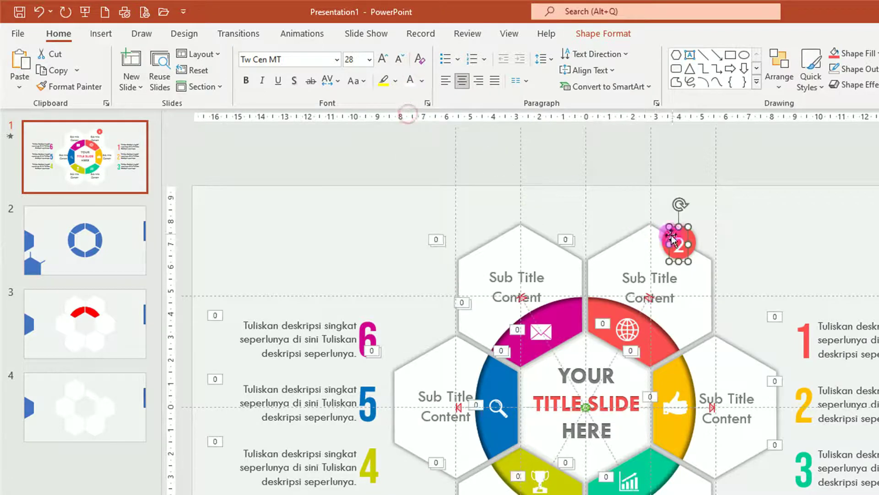
Centre the 2 on the red circle and group them into one badge.
left_click_drag(689, 255, 687, 250)
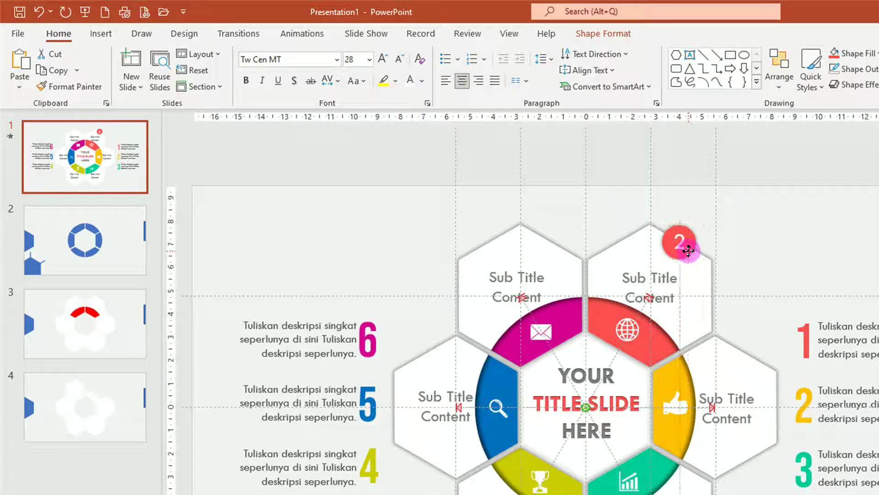
left_click_drag(689, 250, 734, 201)
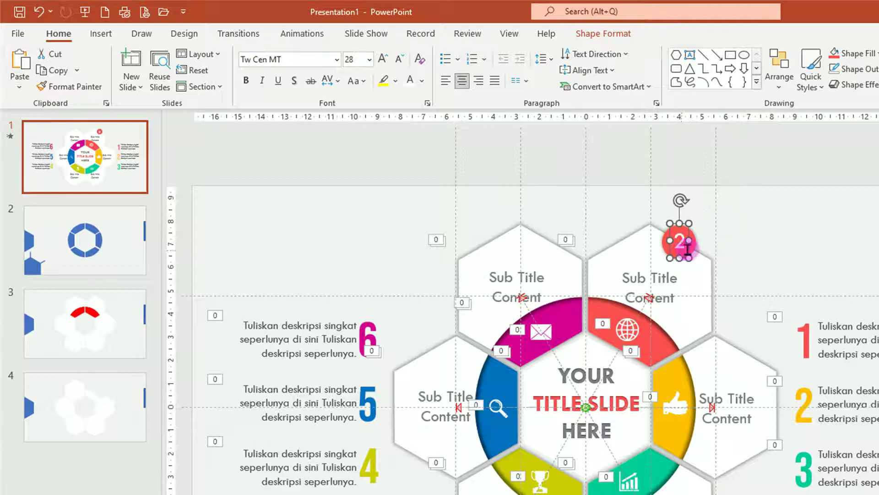
mouse_move(726, 195)
left_mouse_down()
mouse_move(661, 285)
mouse_move(624, 276)
left_mouse_up()
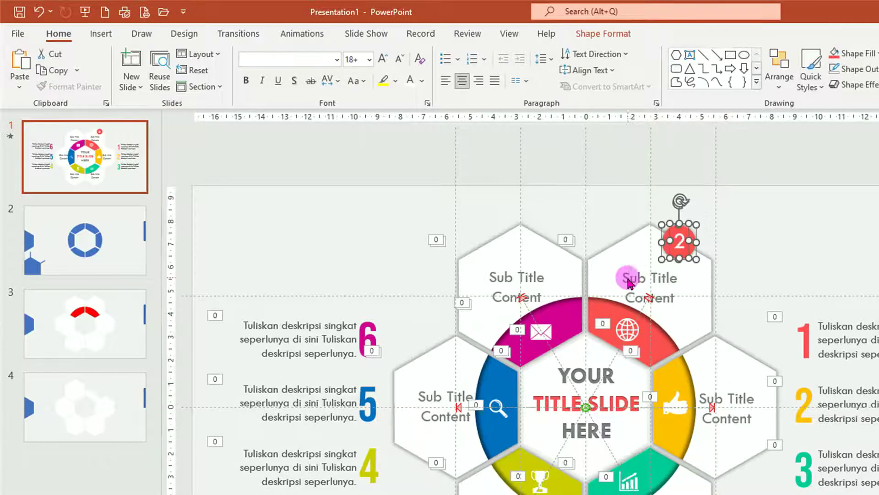
key("ctrl+g")
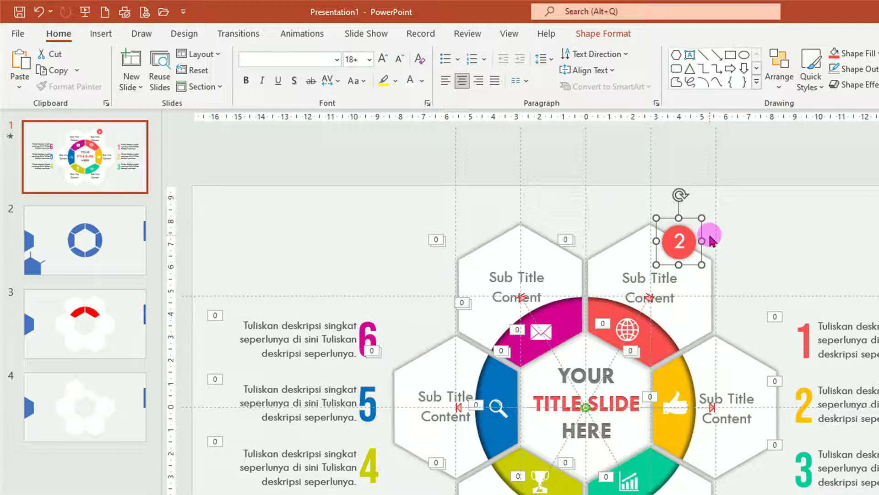
Give the 2 badge a Fade entrance starting After Previous, then copy it beside the right hexagon.
left_click(300, 41)
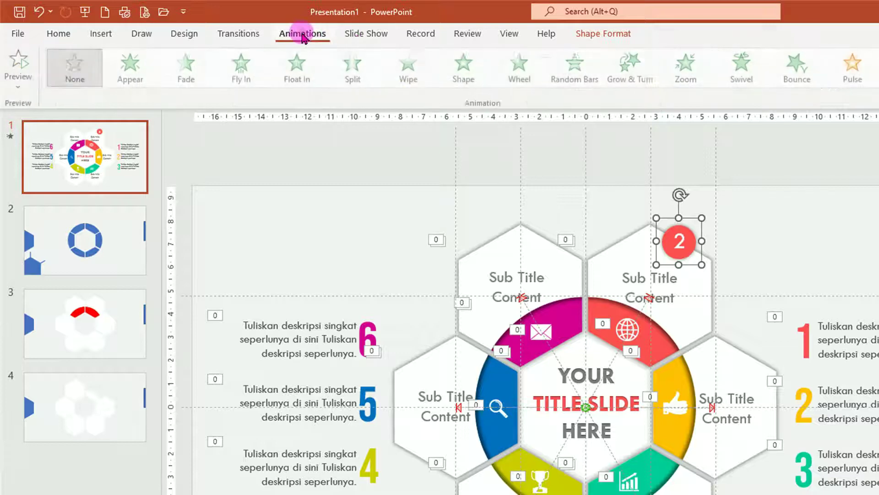
left_click(189, 69)
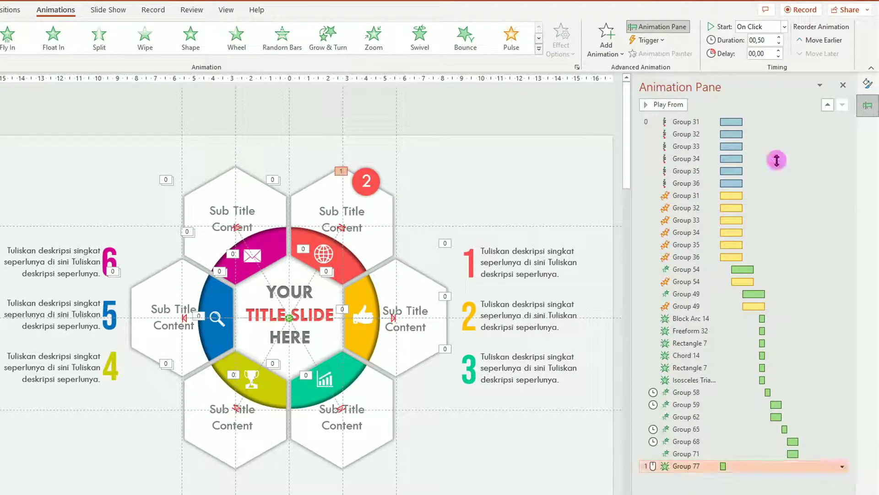
left_click(784, 27)
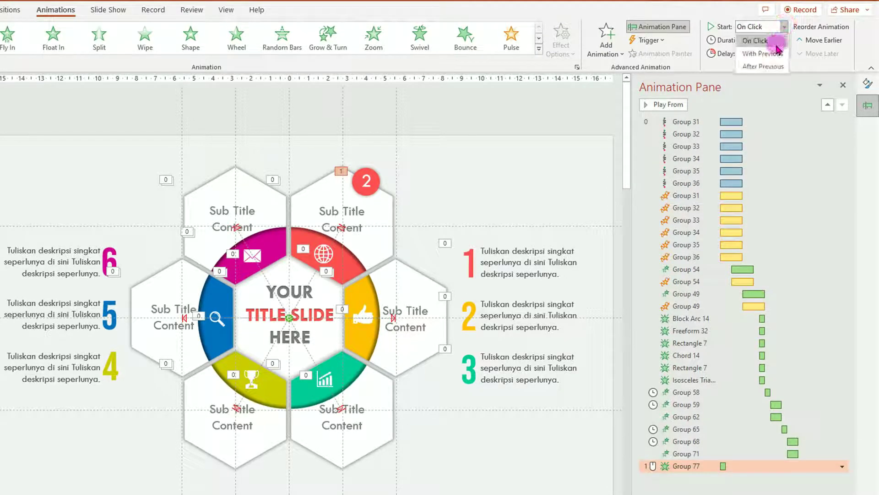
left_click(766, 67)
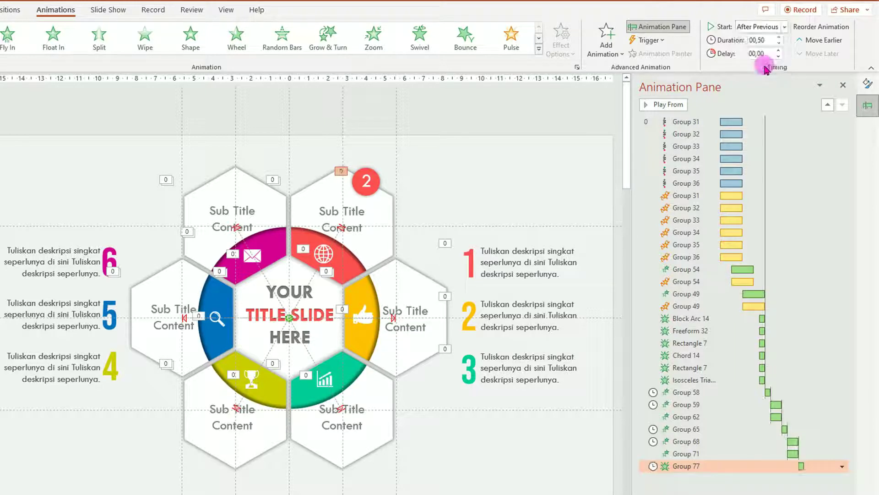
left_click(378, 182)
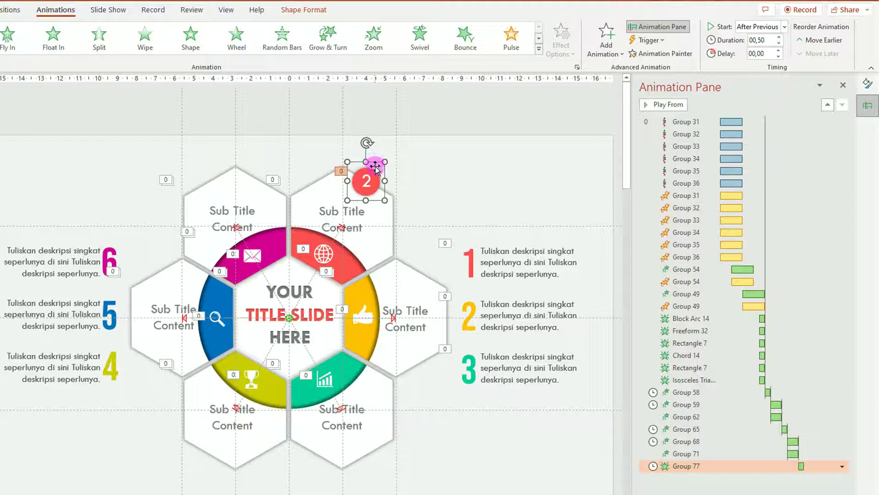
mouse_move(376, 169)
left_mouse_down()
mouse_move(458, 317)
mouse_move(382, 464)
mouse_move(371, 454)
mouse_move(211, 452)
mouse_move(139, 393)
mouse_move(143, 326)
mouse_move(209, 181)
left_mouse_up()
Renumber the top-right badge to 1.
left_click(421, 195)
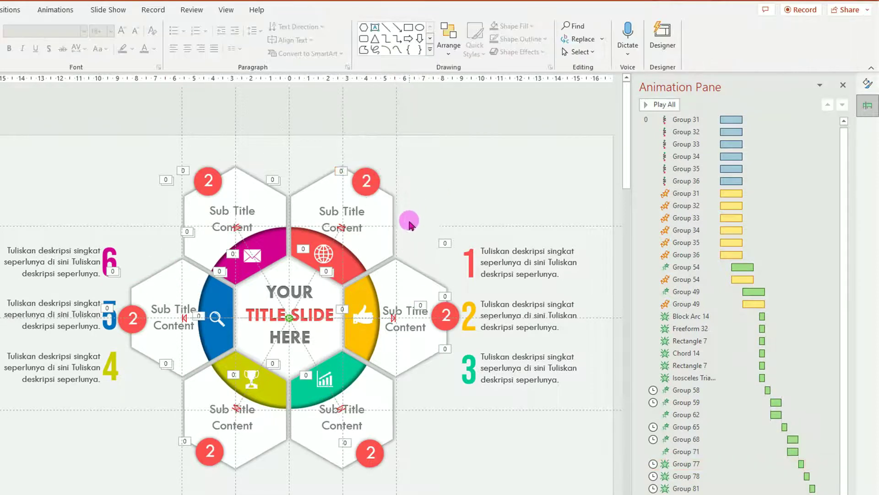
left_click(377, 179)
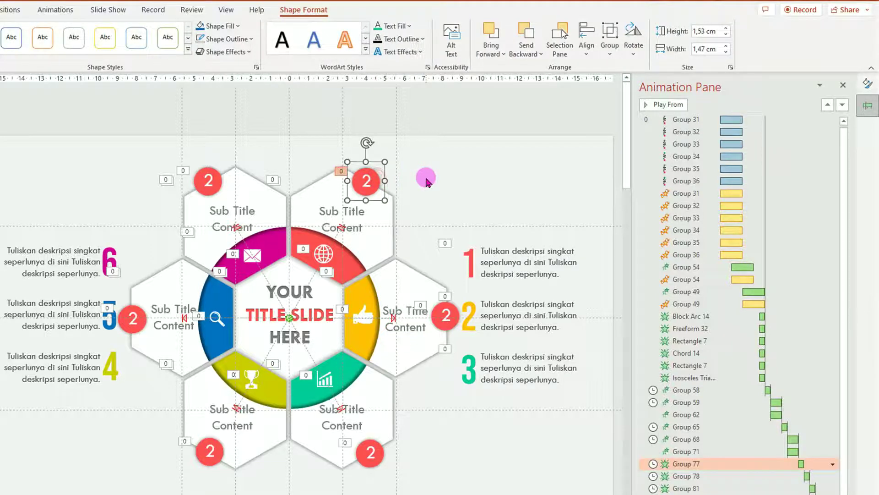
left_click(366, 182)
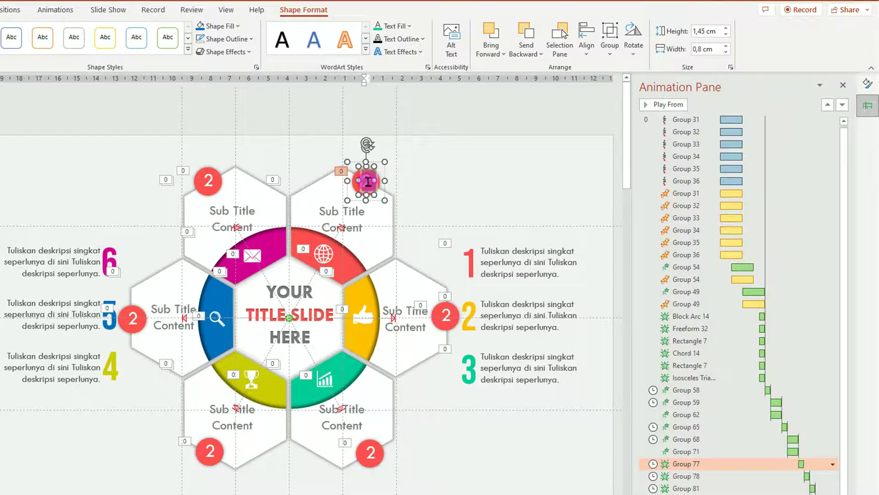
double_click(368, 181)
type("1")
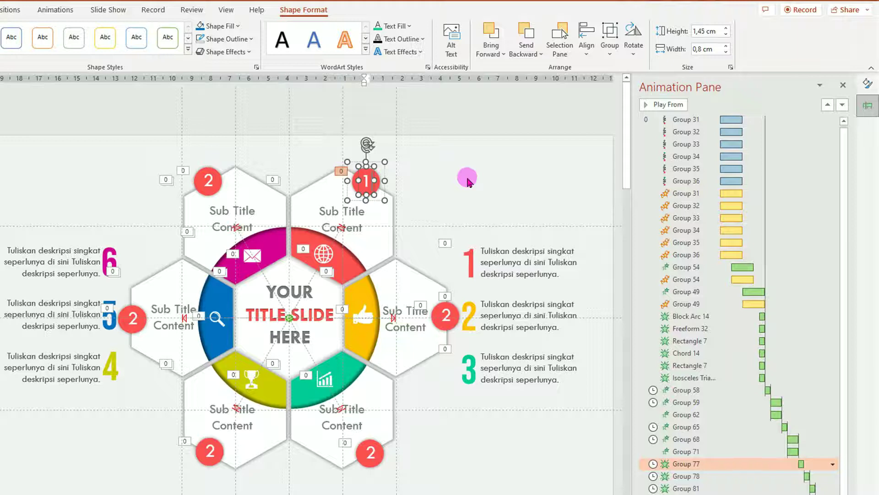
left_click(439, 179)
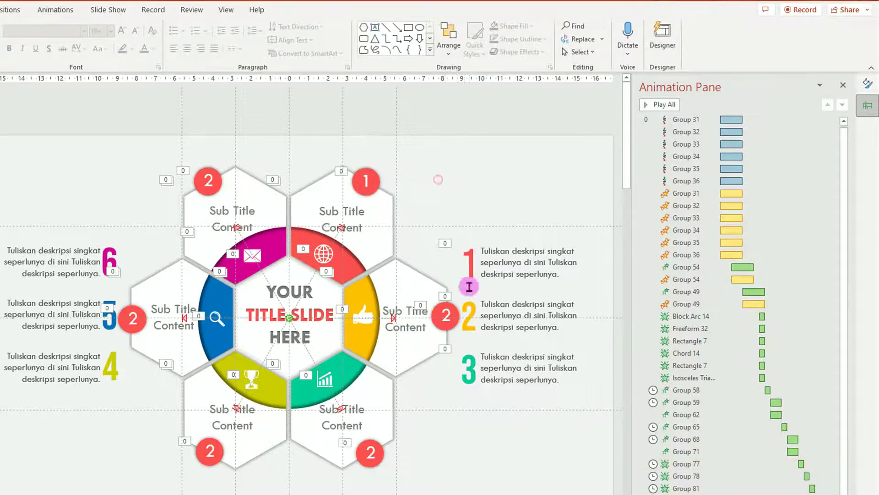
Fill the circle of the badge beside the right hexagon with gold.
left_click(437, 322)
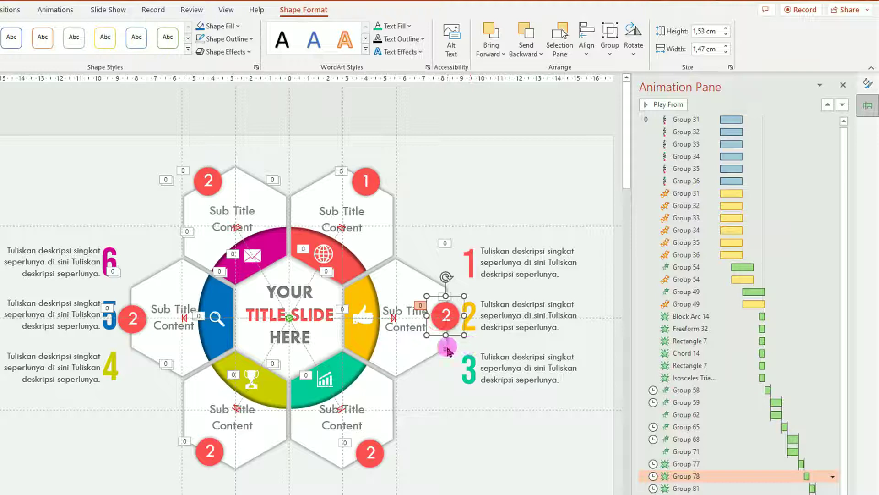
scroll(448, 350, "up", 1)
scroll(440, 344, "up", 1)
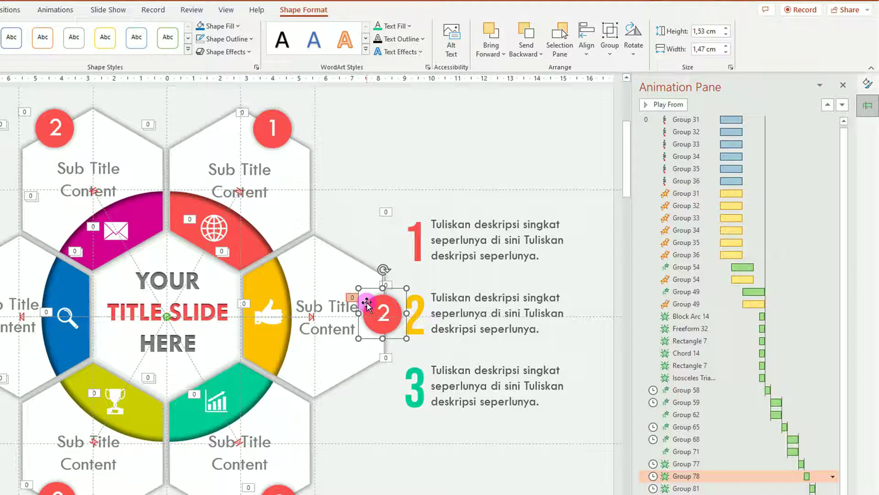
left_click(379, 312)
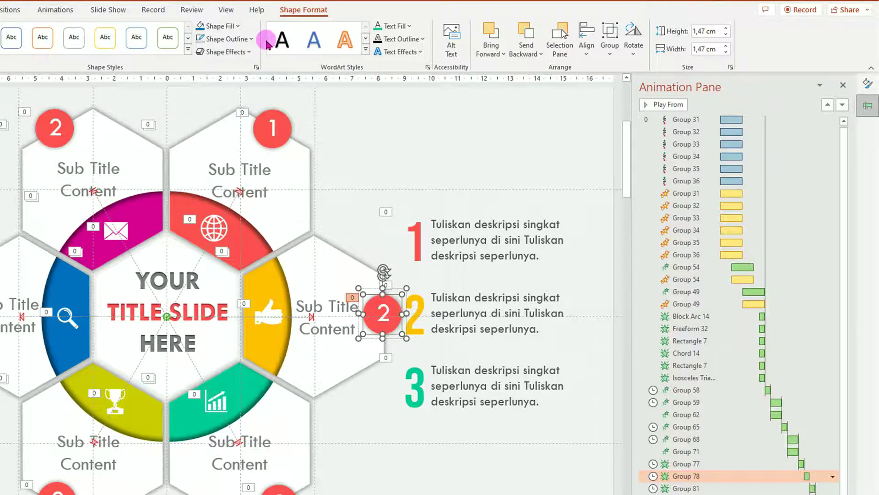
left_click(239, 26)
left_click(219, 131)
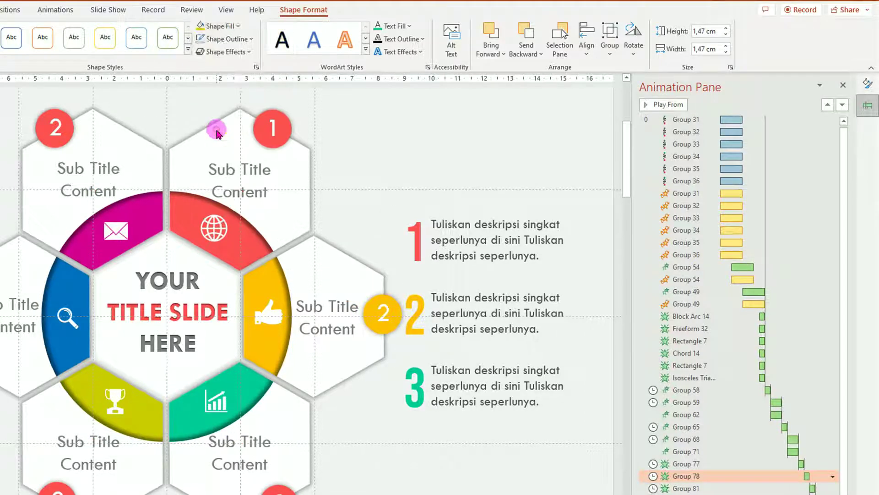
left_click(397, 420)
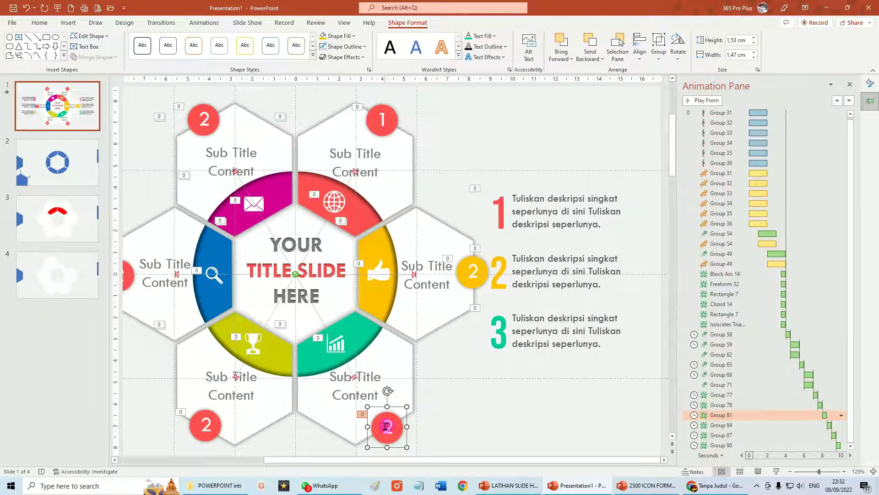
Number the next badges 3 and 4, filling them green and yellow.
type("3")
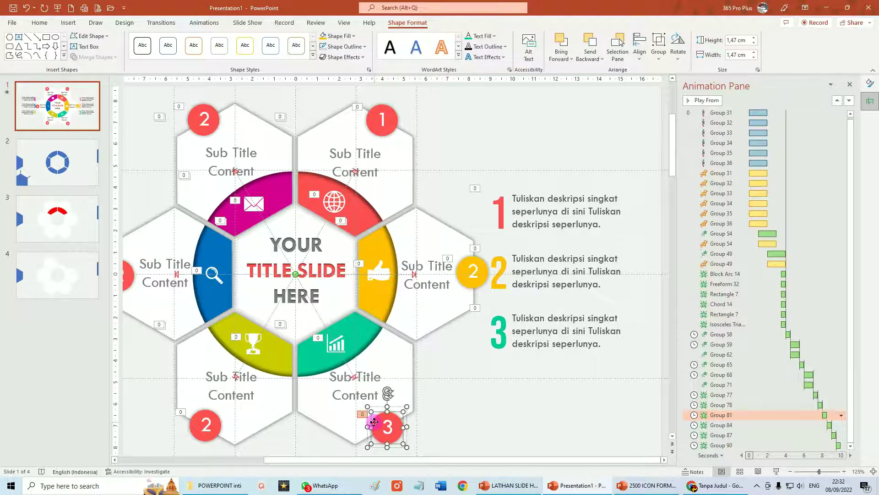
left_click(354, 36)
left_click(336, 126)
scroll(300, 420, "left", 3)
left_click(300, 420)
type("4")
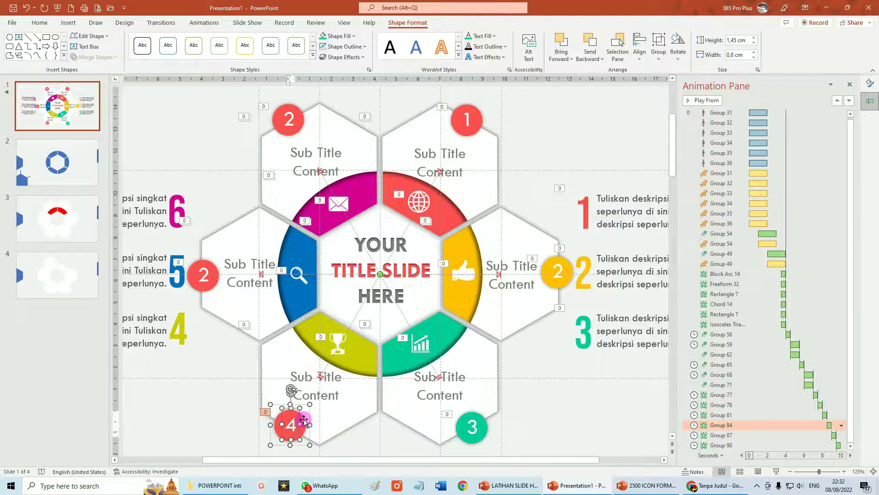
left_click(354, 35)
left_click(323, 147)
Number the left badge 5 and apply magenta for badge 6, then deselect.
left_click(203, 275)
type("5")
left_click(346, 147)
left_click(545, 132)
scroll(553, 140, "down", 2)
scroll(572, 220, "down", 2)
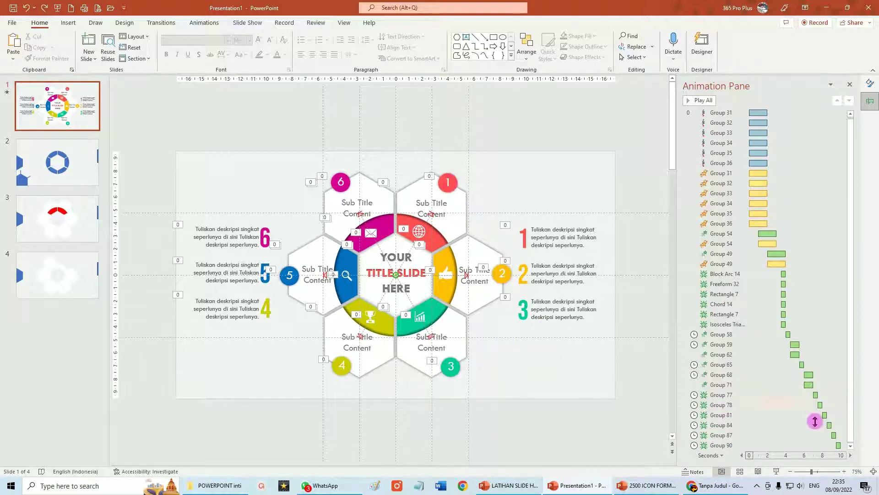
Drag the Group 77–90 animations above Group 58, then preview the slide show.
left_click(745, 395)
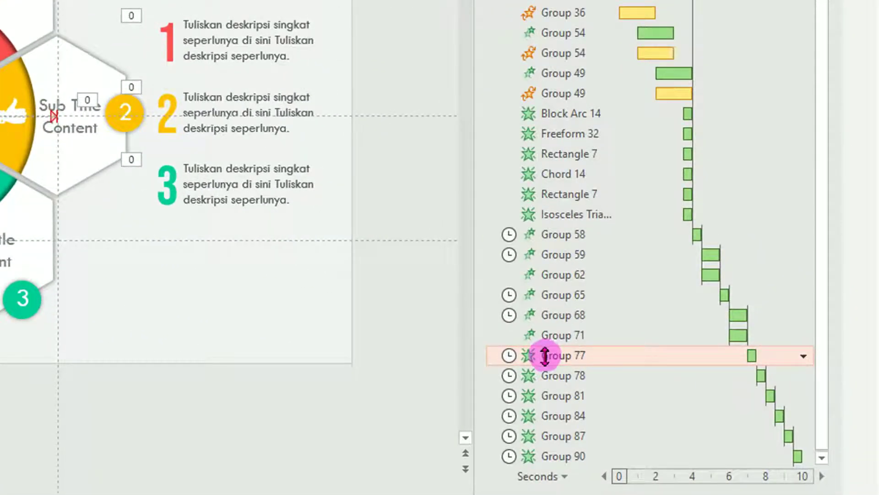
left_click(547, 375, "shift")
left_click(551, 394, "shift")
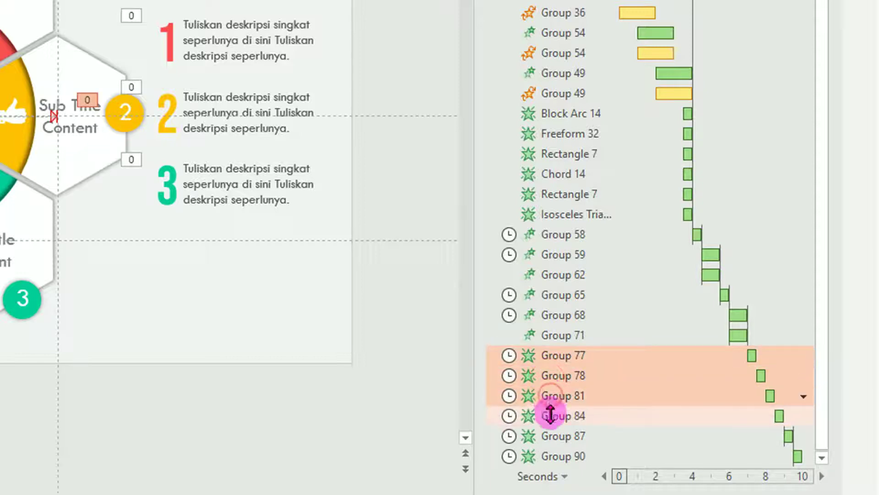
left_click(550, 414, "shift")
left_click(552, 435, "shift")
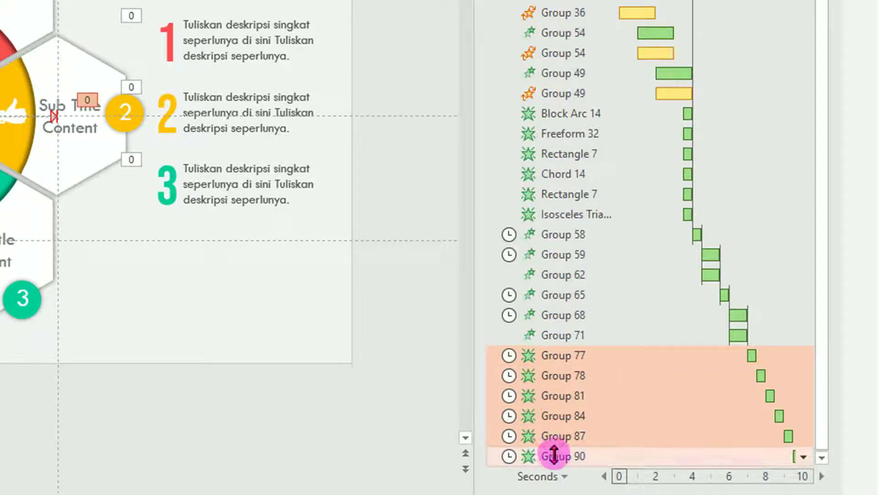
left_click(554, 455, "shift")
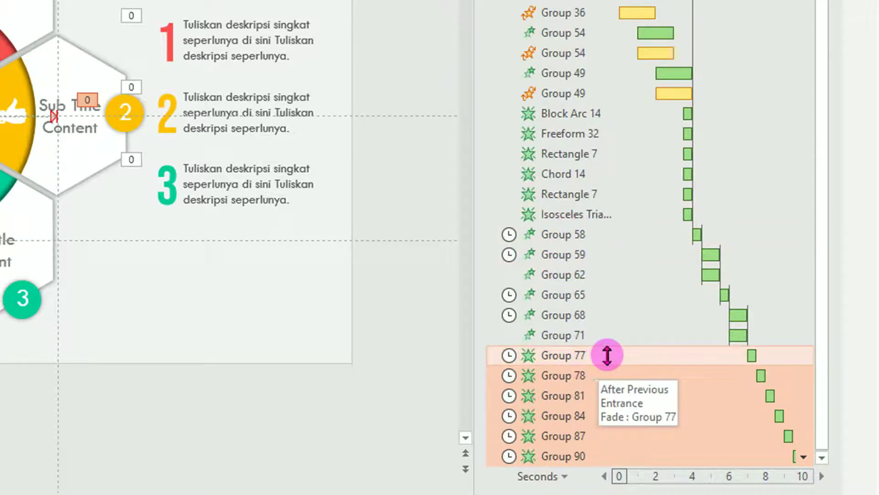
left_click_drag(605, 355, 606, 228)
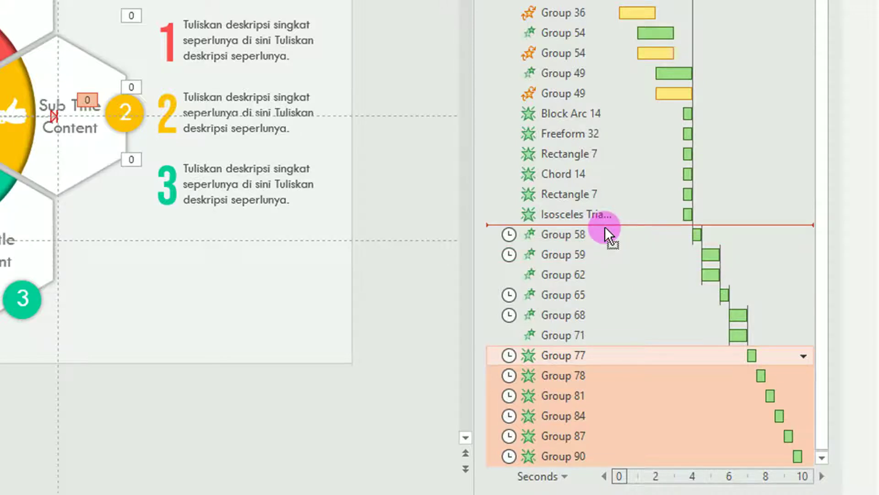
left_click_drag(604, 227, 605, 226)
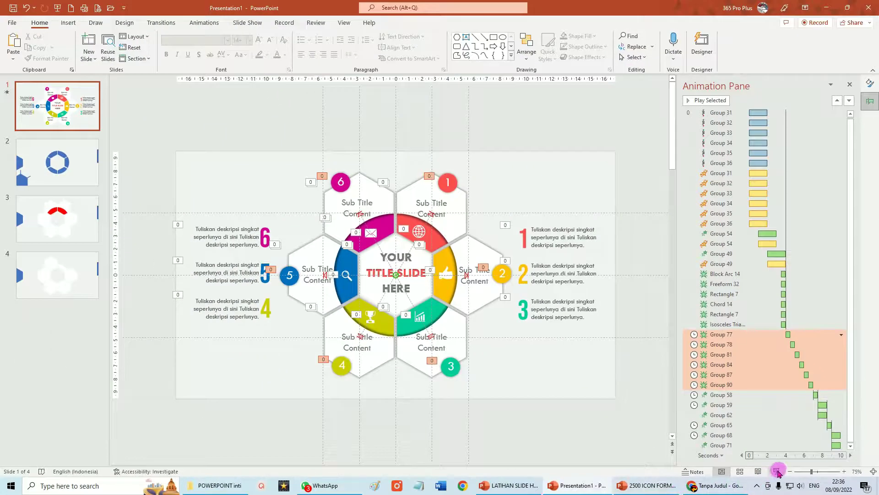
left_click(778, 471)
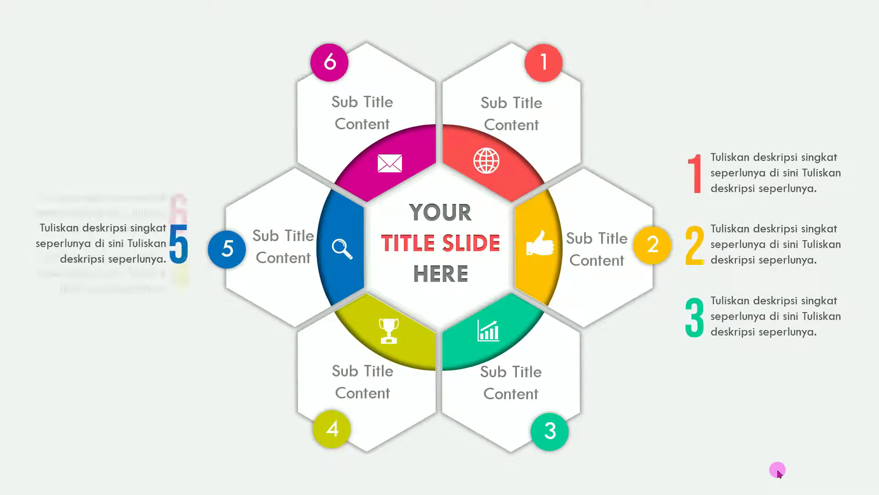
key("Escape")
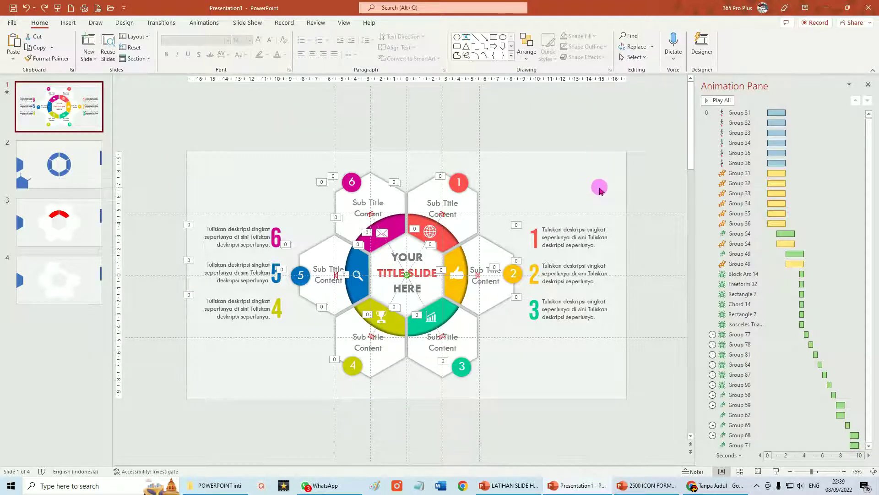
Open Format Background for the slide and duplicate slide 1 as slide 2.
right_click(653, 124)
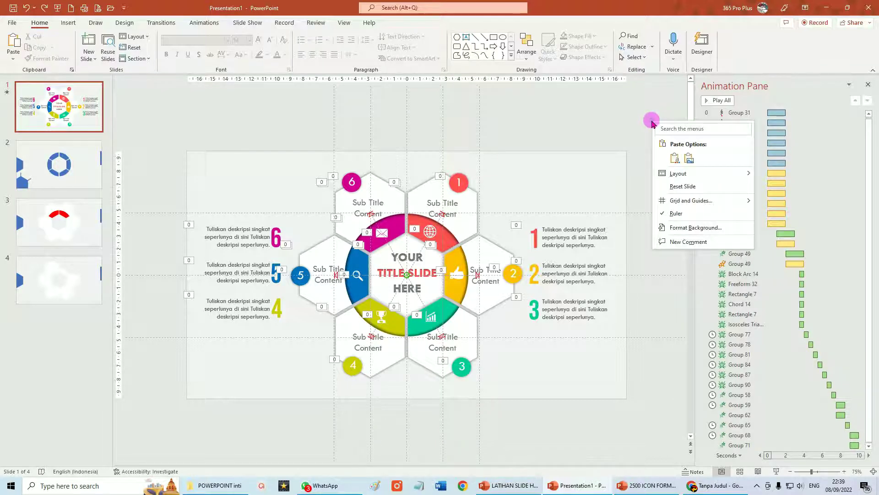
left_click(692, 228)
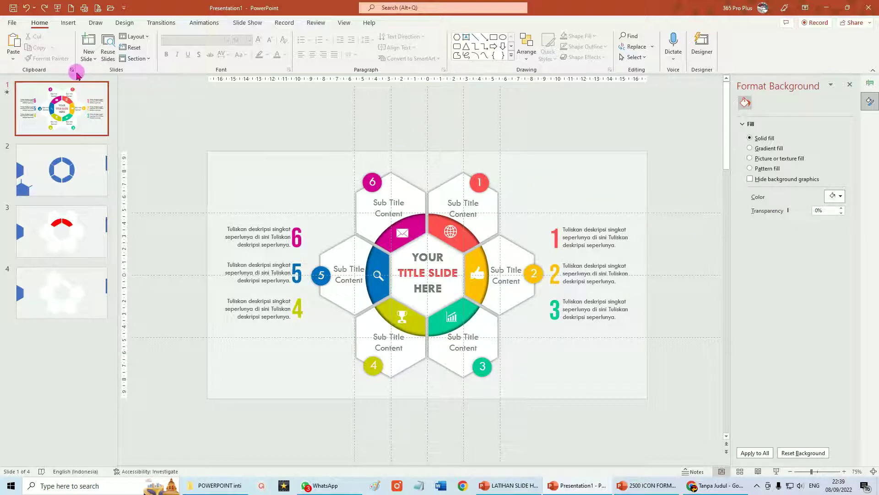
right_click(83, 126)
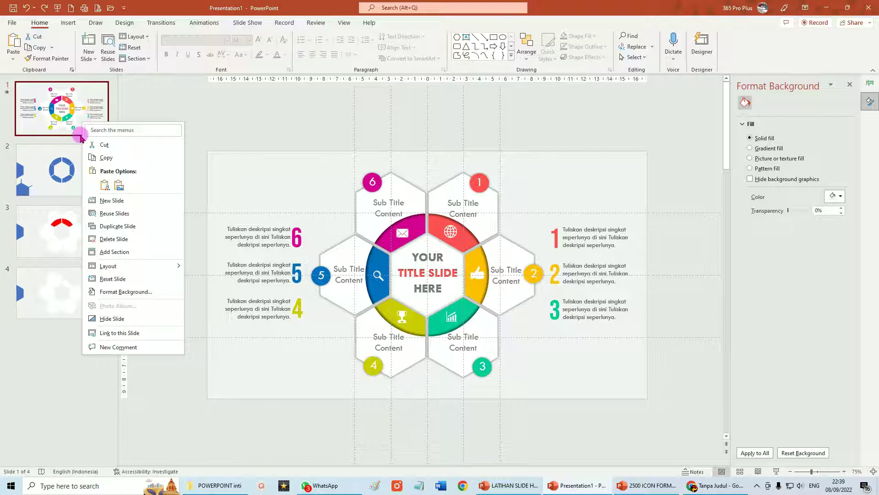
left_click(115, 227)
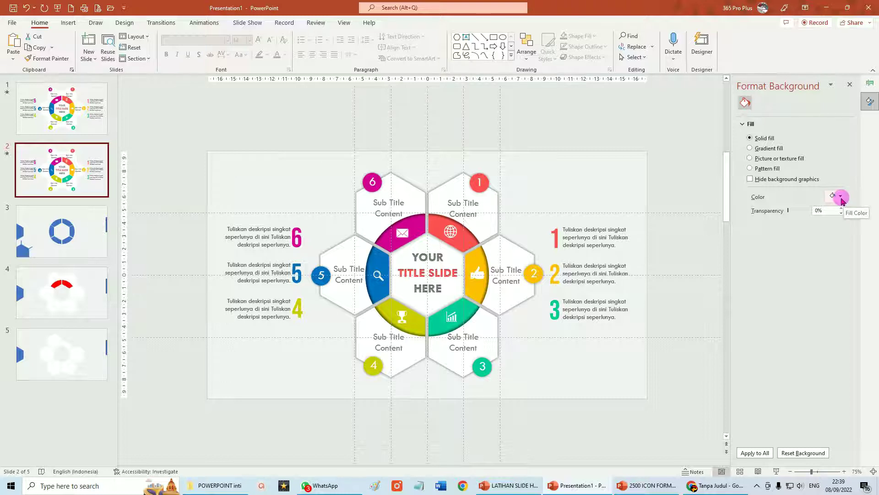
Give slide 2 a dark grey background and make the description beside 1 white.
left_click(841, 197)
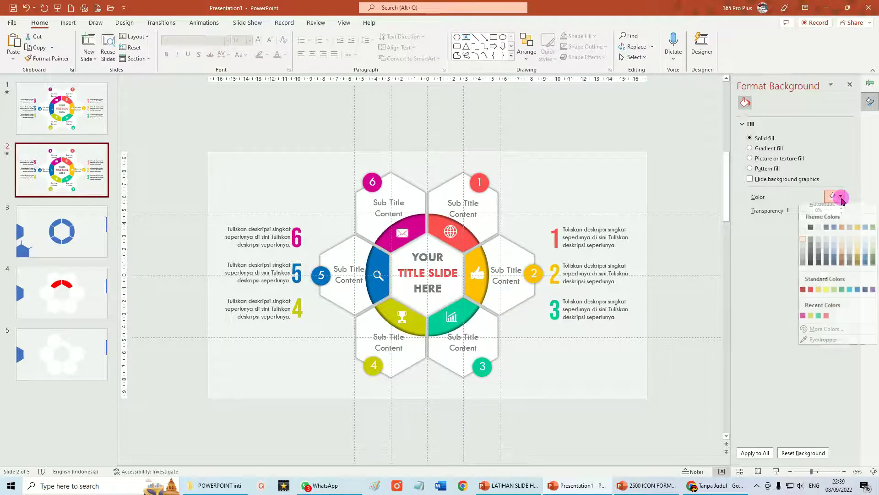
left_click(819, 261)
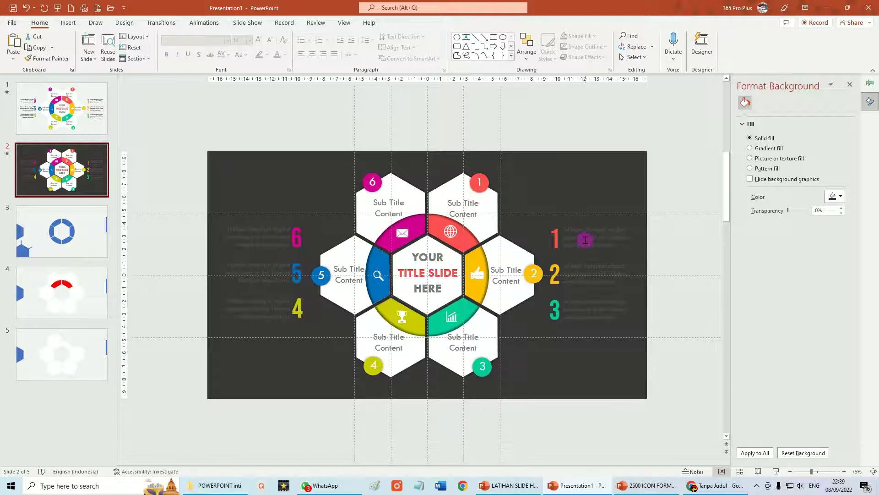
left_click(585, 240)
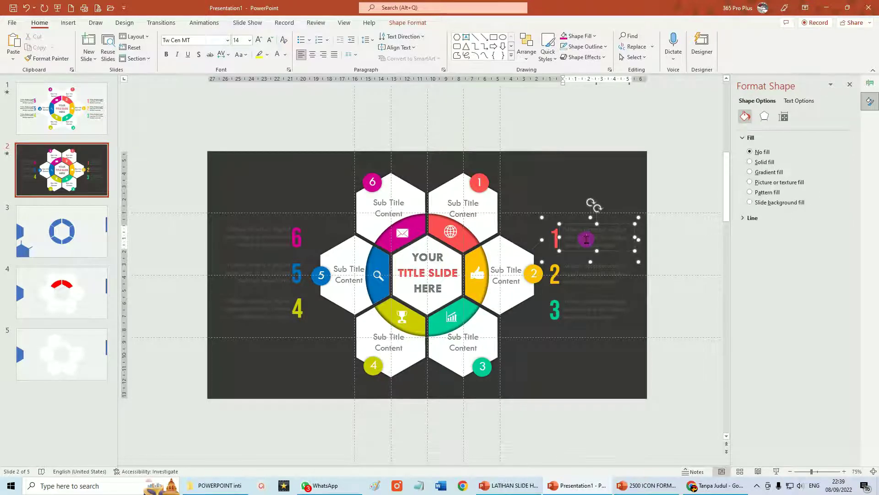
left_click(584, 252)
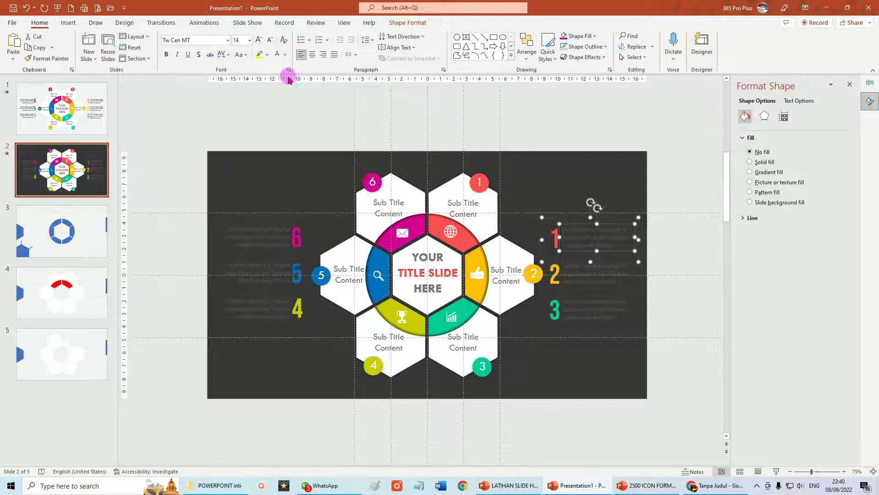
left_click(277, 56)
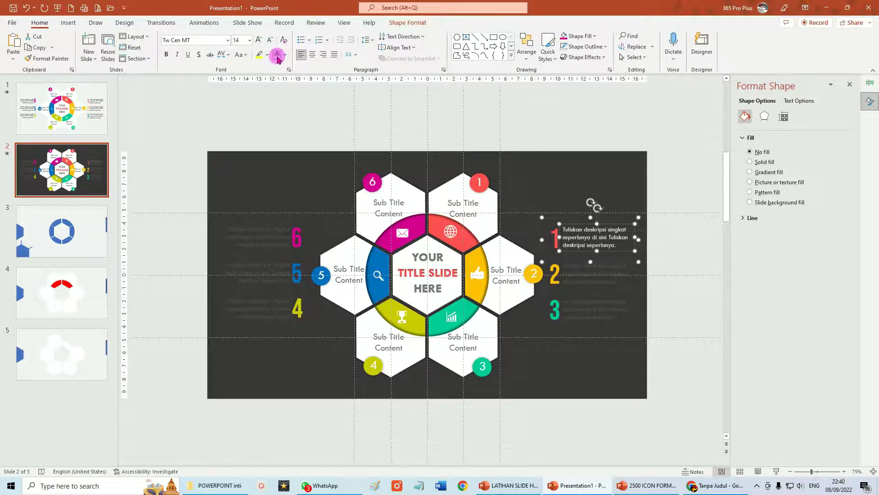
Recolour the descriptions beside 2 through 6 white, then return to slide 1.
left_click(585, 277)
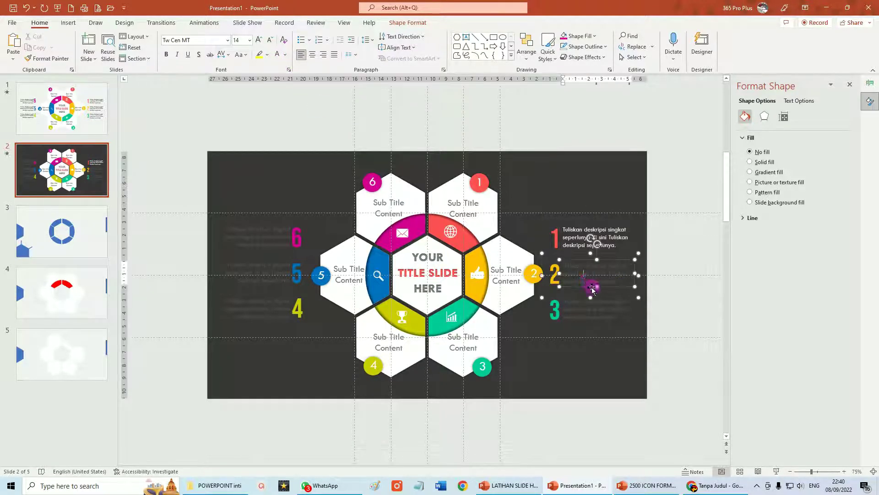
left_click(277, 56)
key("Tab")
left_click(277, 56)
key("Tab")
left_click(277, 56)
key("Tab")
left_click(278, 56)
left_click(377, 89)
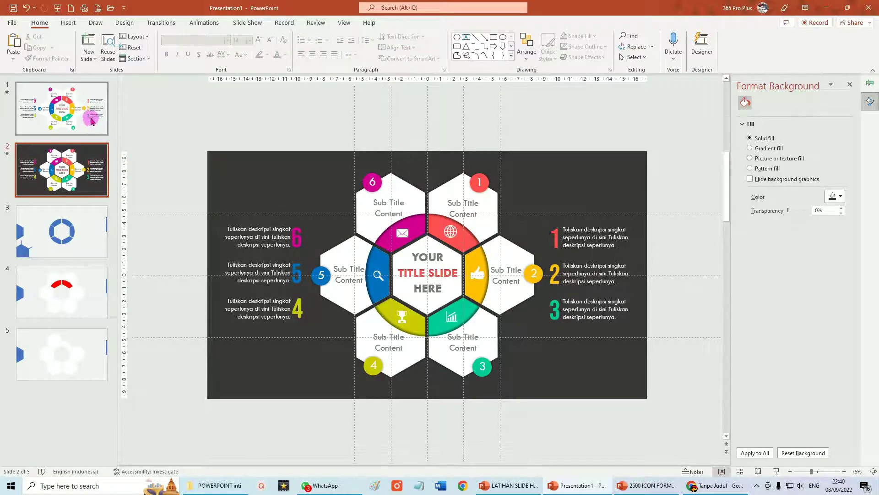
left_click(92, 121)
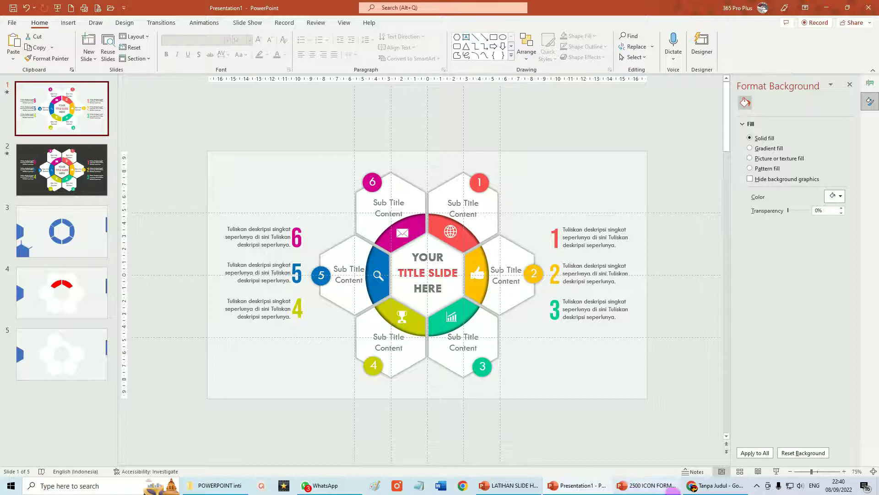
Play the show from slide 1, building the honeycomb animations, then move to the dark copy.
key("alt+k")
left_click(776, 474)
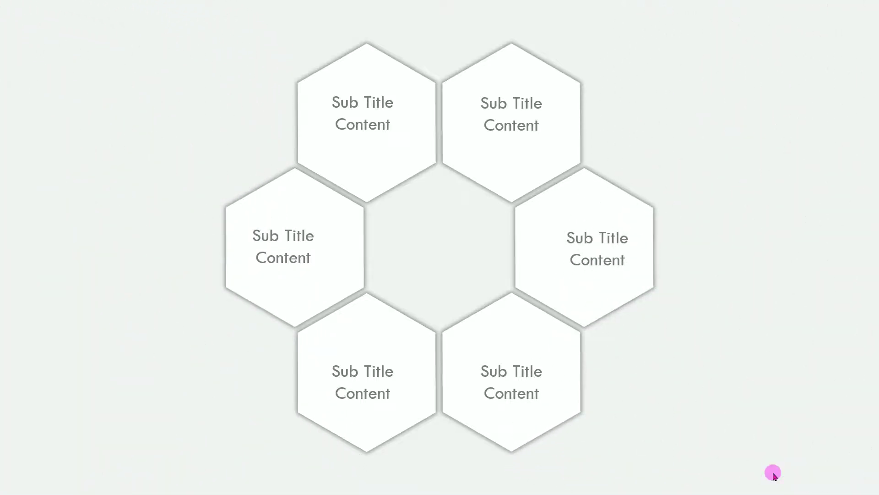
left_click(774, 477)
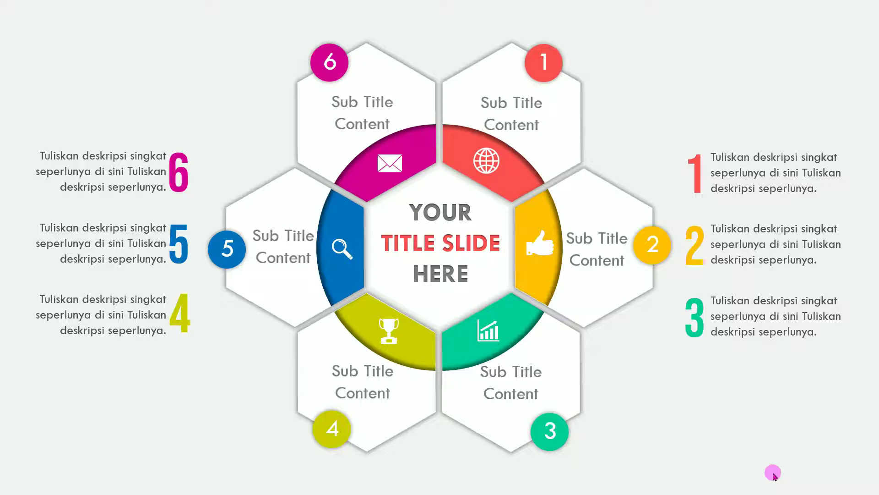
left_click(773, 477)
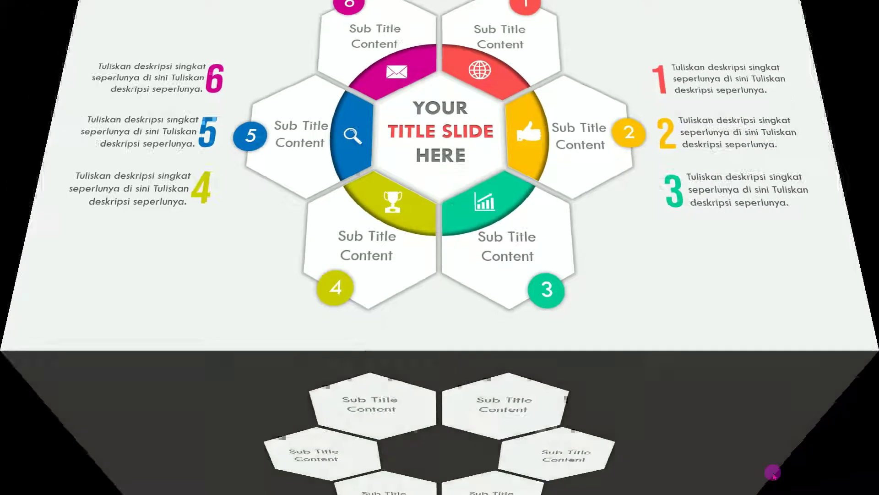